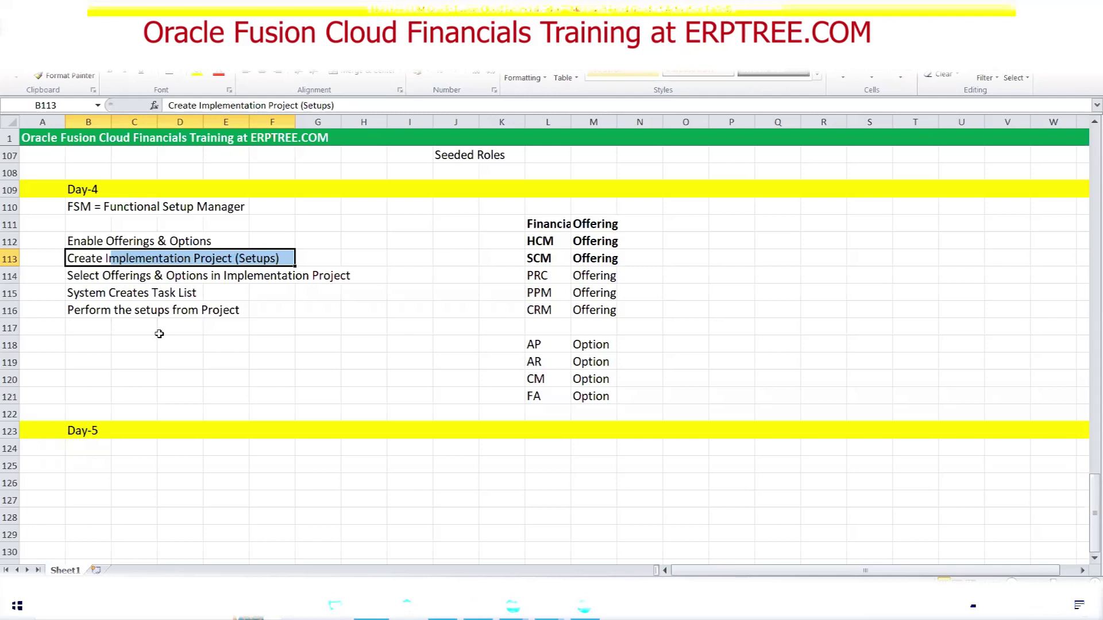
# - Accept the offered folder for saving the recorded Zoom files
pyautogui.scroll(-3, 221, 359)
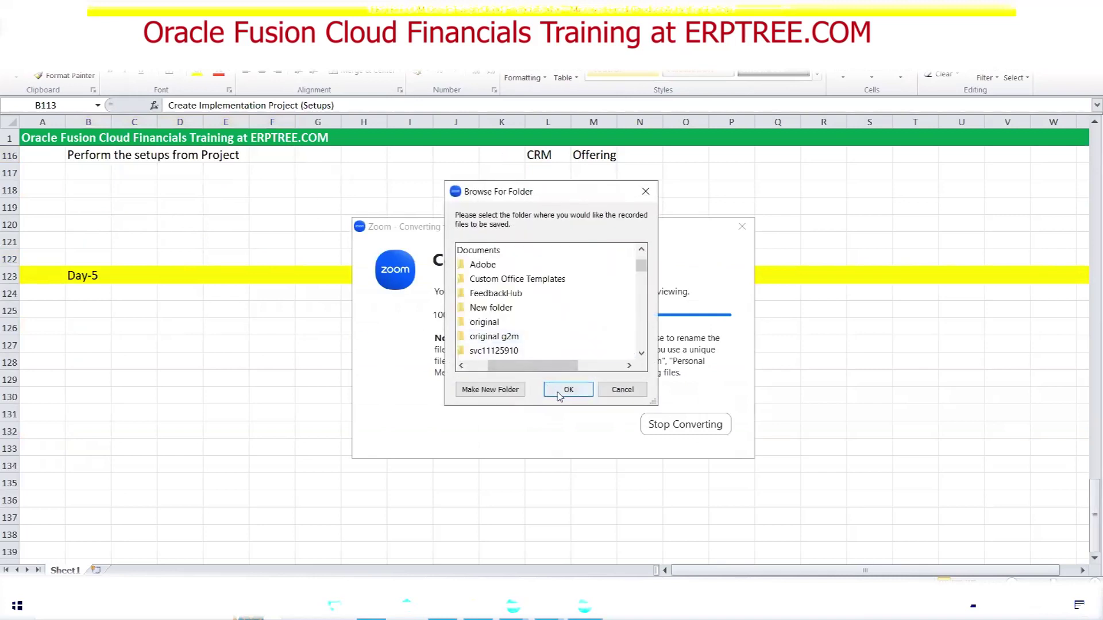
pyautogui.click(564, 390)
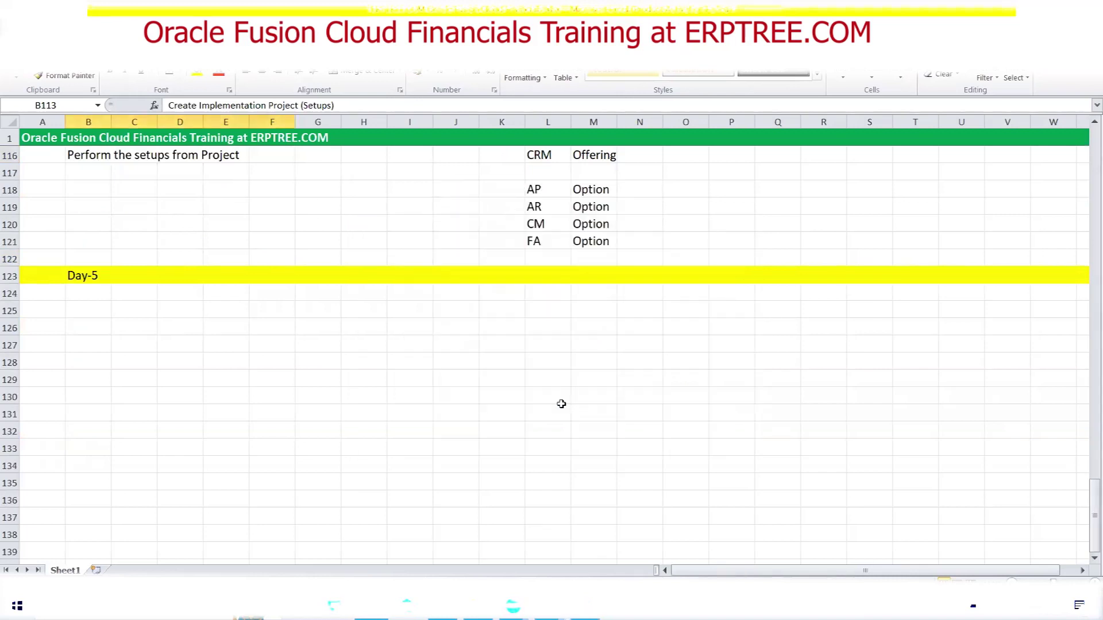
# - Enter the headings Date in B125 and Description in D125, below the Day-5 row
pyautogui.click(94, 318)
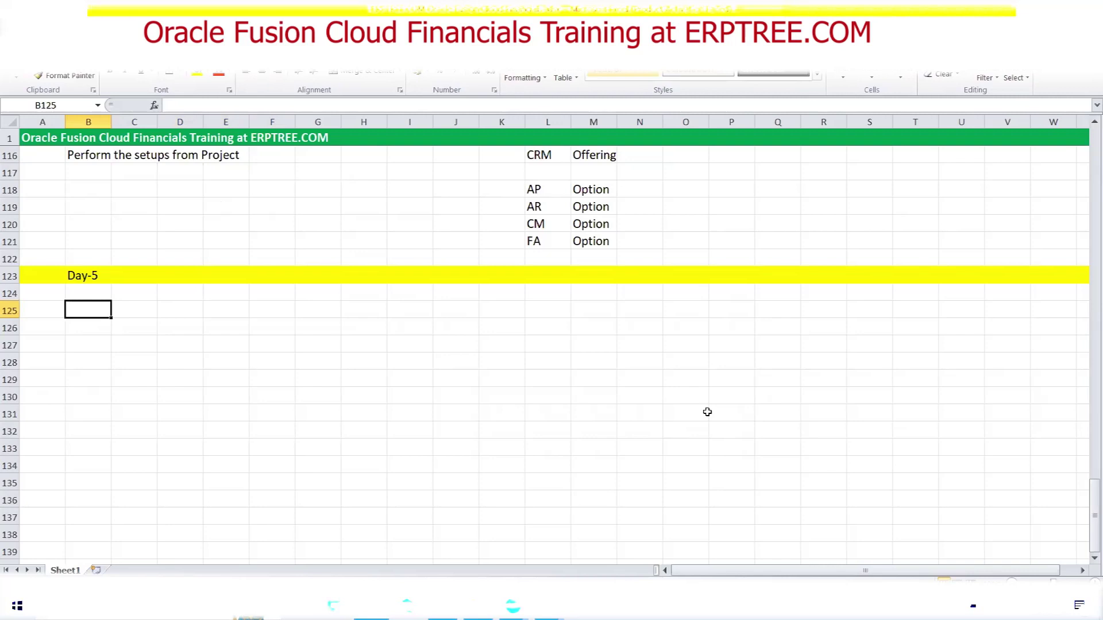
pyautogui.write('Date')
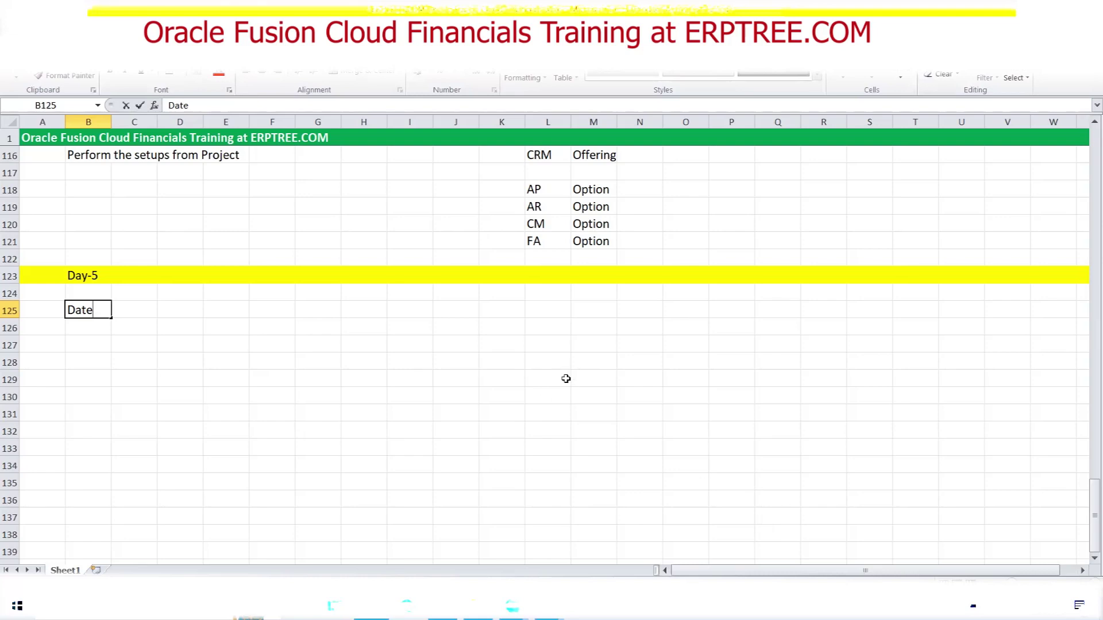
pyautogui.press('Tab')
pyautogui.press('Tab')
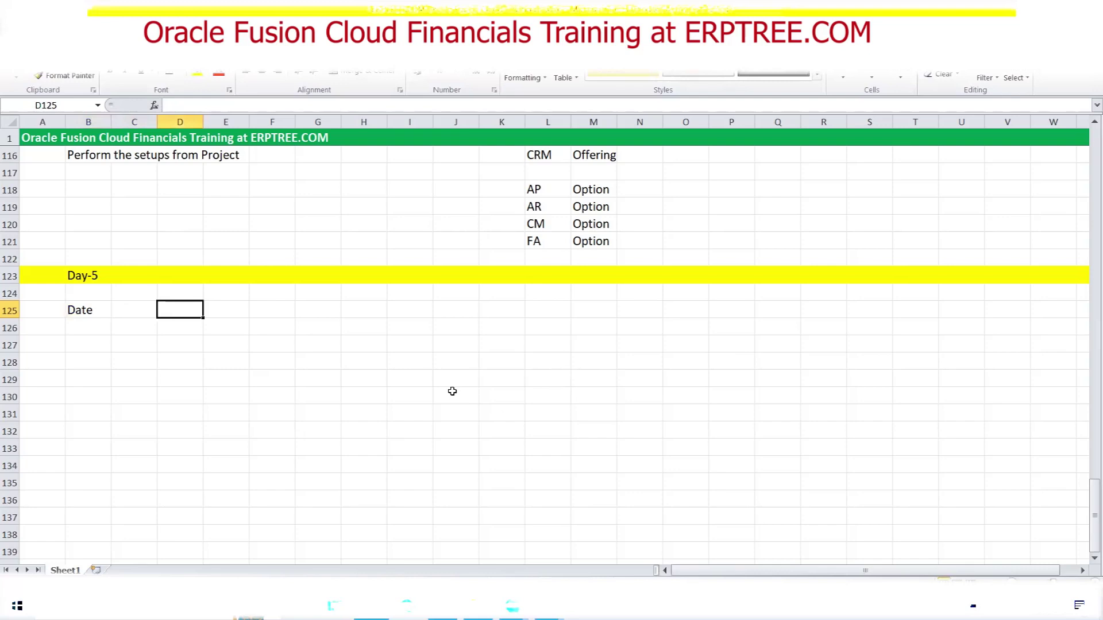
pyautogui.write('Description')
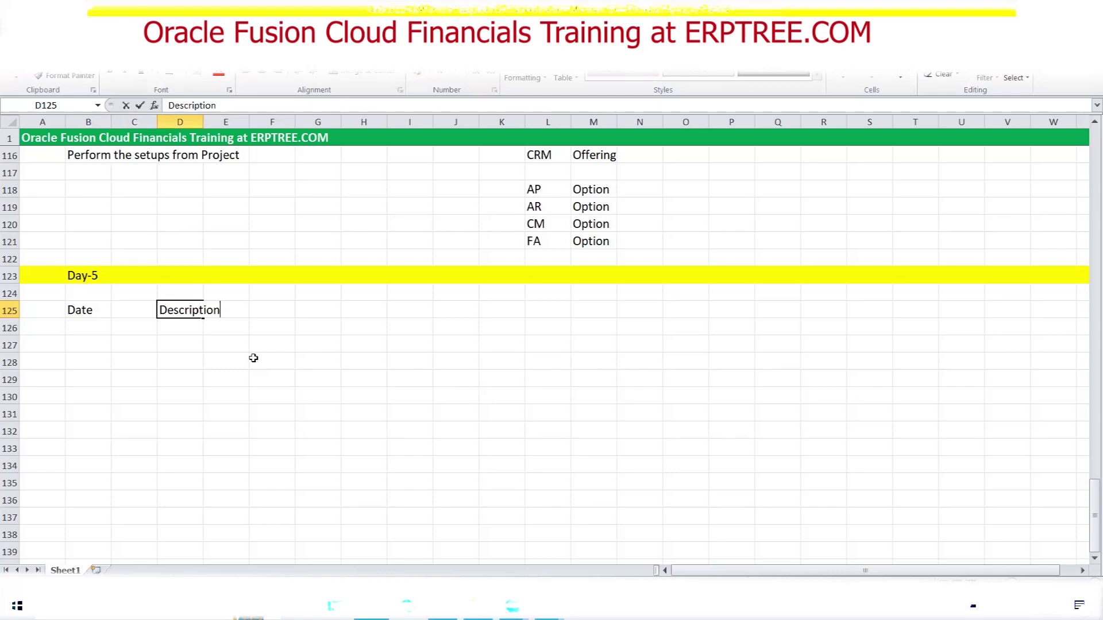
pyautogui.press('Tab')
pyautogui.press('Tab')
pyautogui.press('Tab')
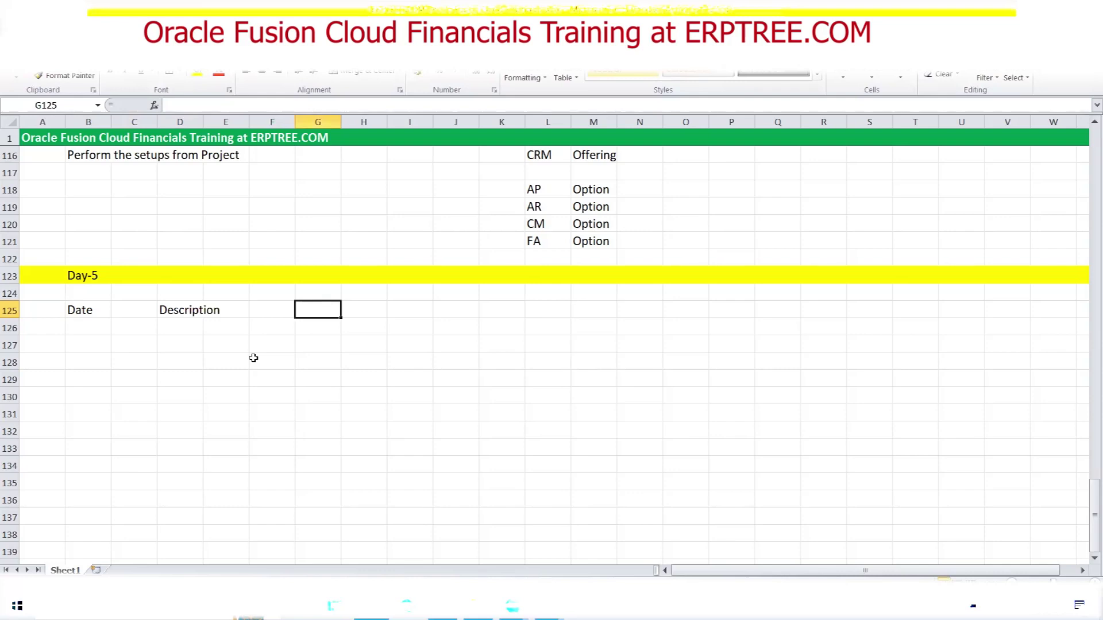
# - Enter the heading Amount in G125, in line with the Date and Description headings
pyautogui.write('Cur')
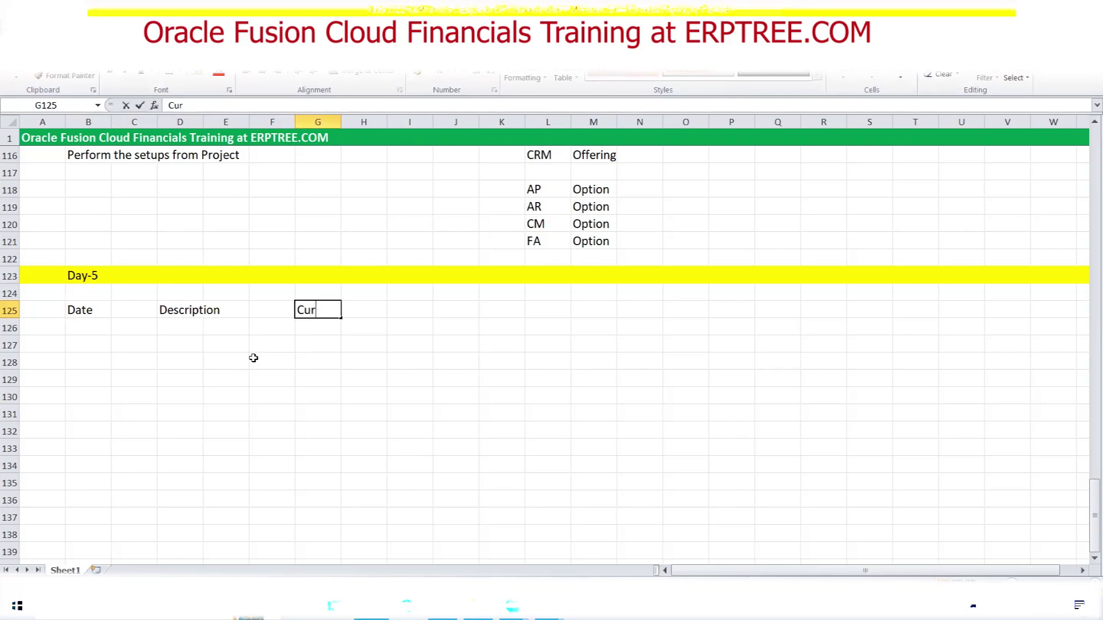
pyautogui.write('rency')
pyautogui.press('BackSpace')
pyautogui.press('BackSpace')
pyautogui.press('BackSpace')
pyautogui.press('BackSpace')
pyautogui.press('BackSpace')
pyautogui.press('BackSpace')
pyautogui.press('BackSpace')
pyautogui.press('BackSpace')
pyautogui.write('Amount')
pyautogui.press('Return')
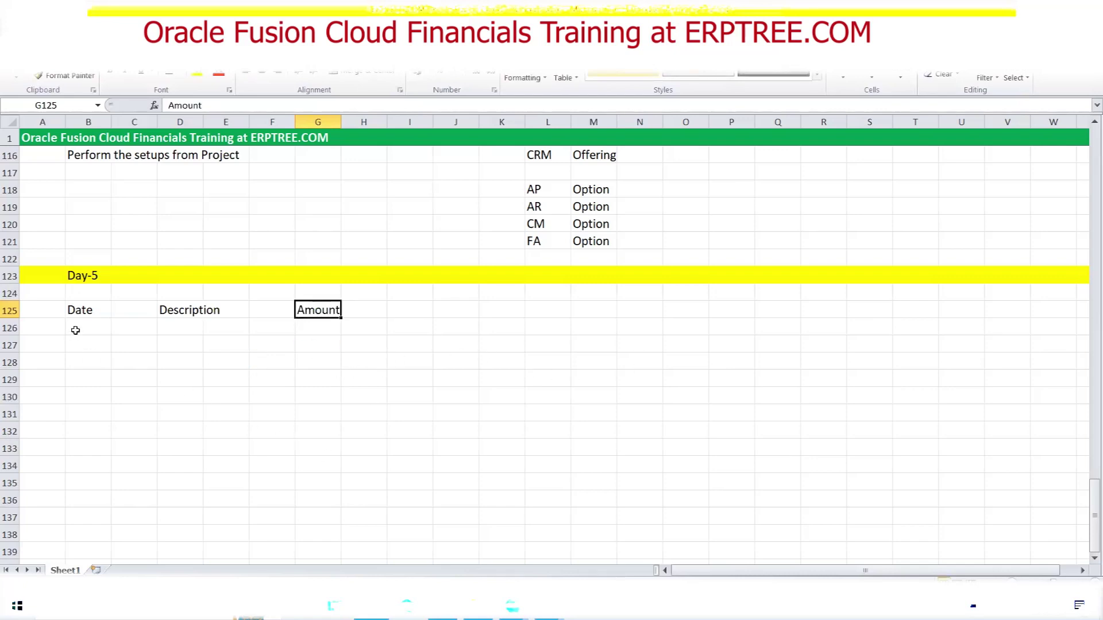
pyautogui.click(77, 308)
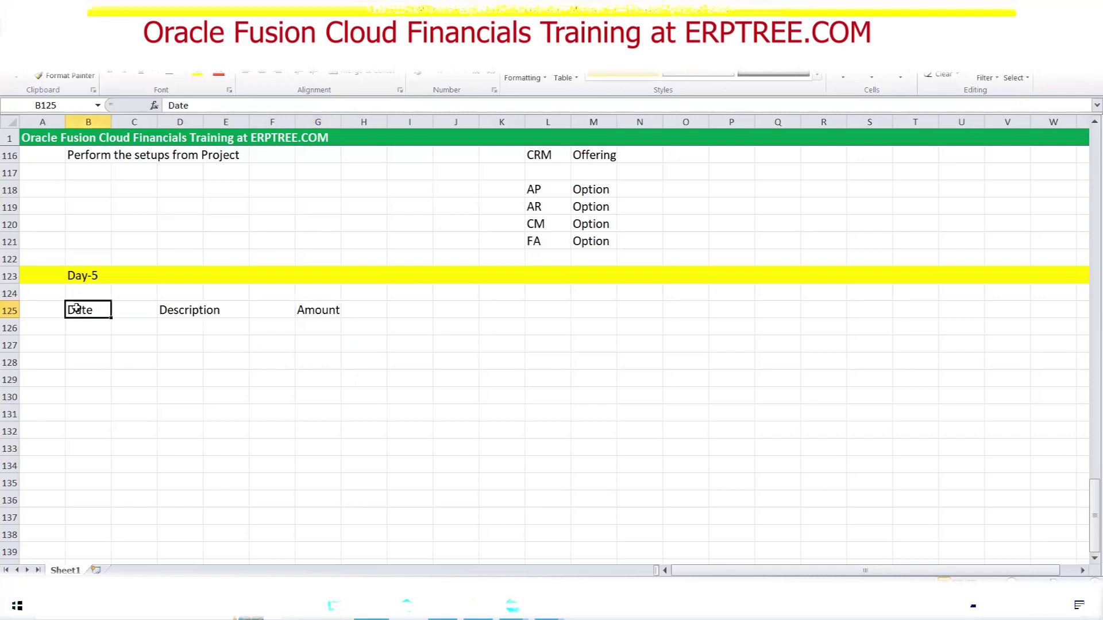
pyautogui.click(177, 313)
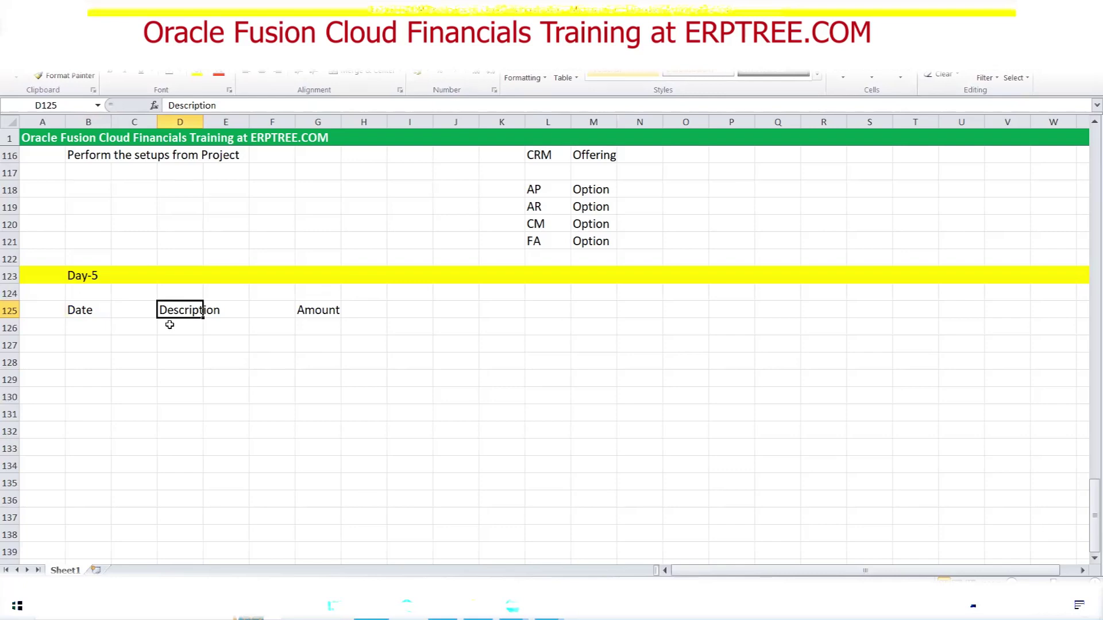
pyautogui.click(318, 304)
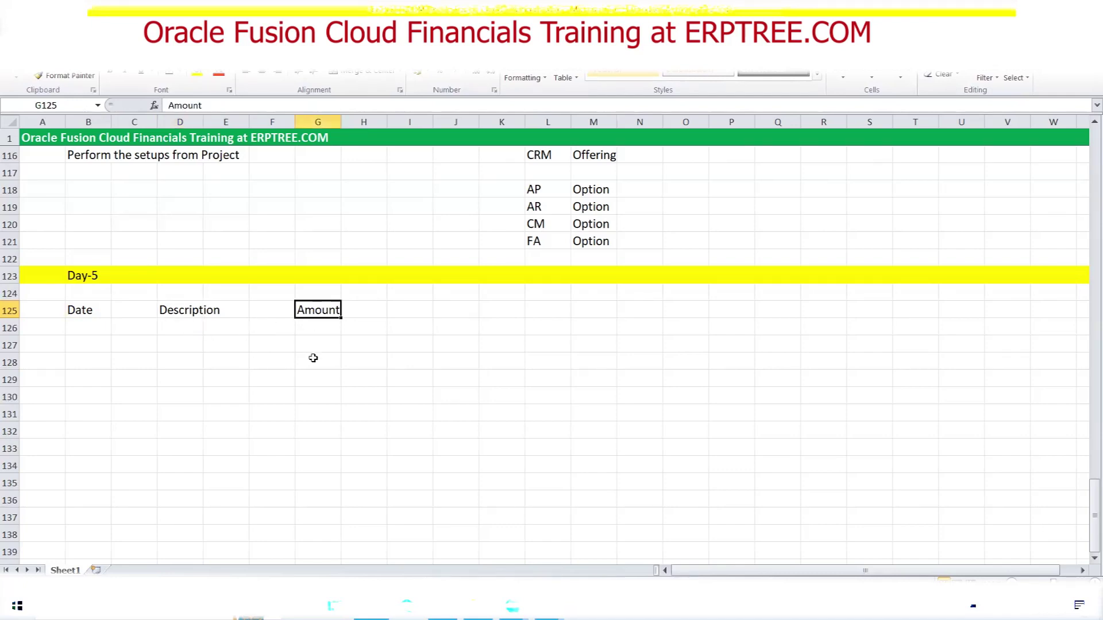
pyautogui.moveTo(70, 310); pyautogui.dragTo(320, 308)
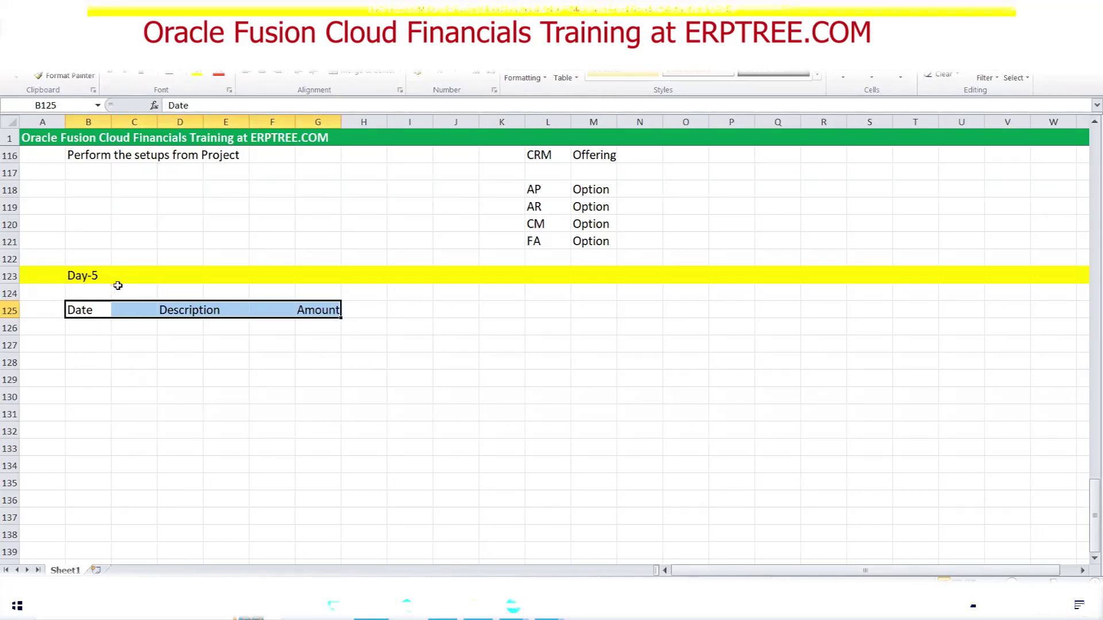
# - Enter the heading Accounting Calendar in B129, save the workbook and make the heading bold
pyautogui.click(91, 374)
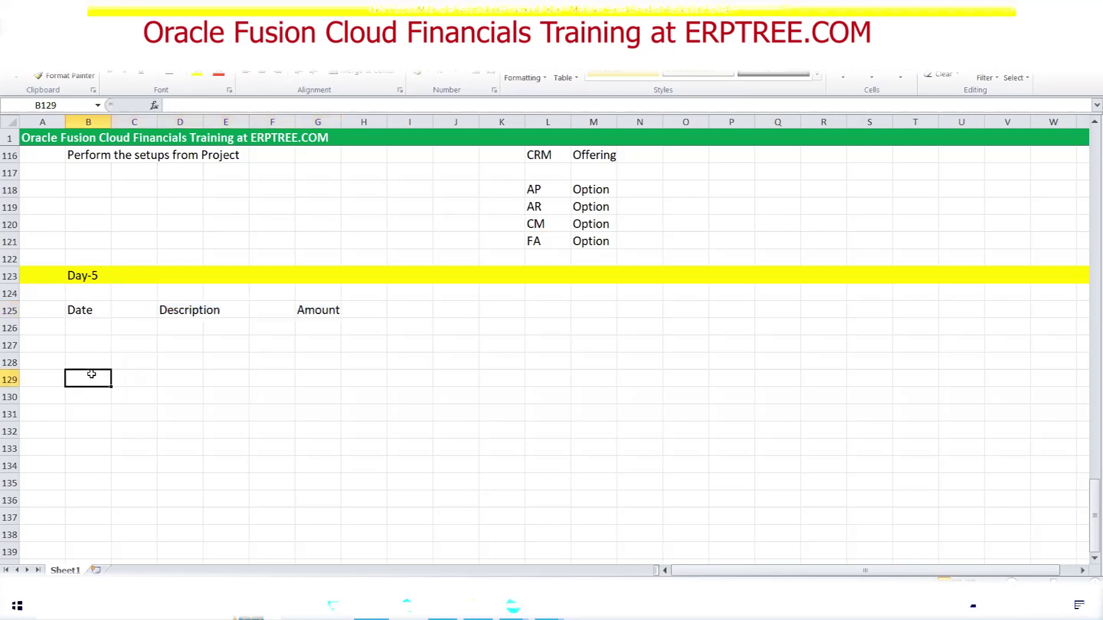
pyautogui.write('A')
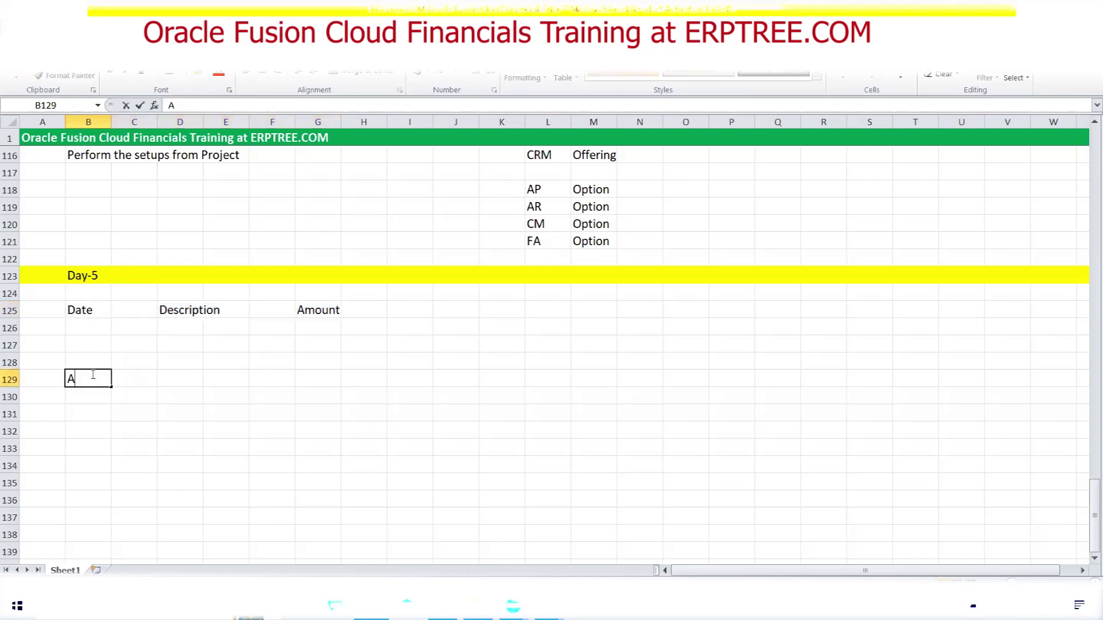
pyautogui.write('ccounting Calendar')
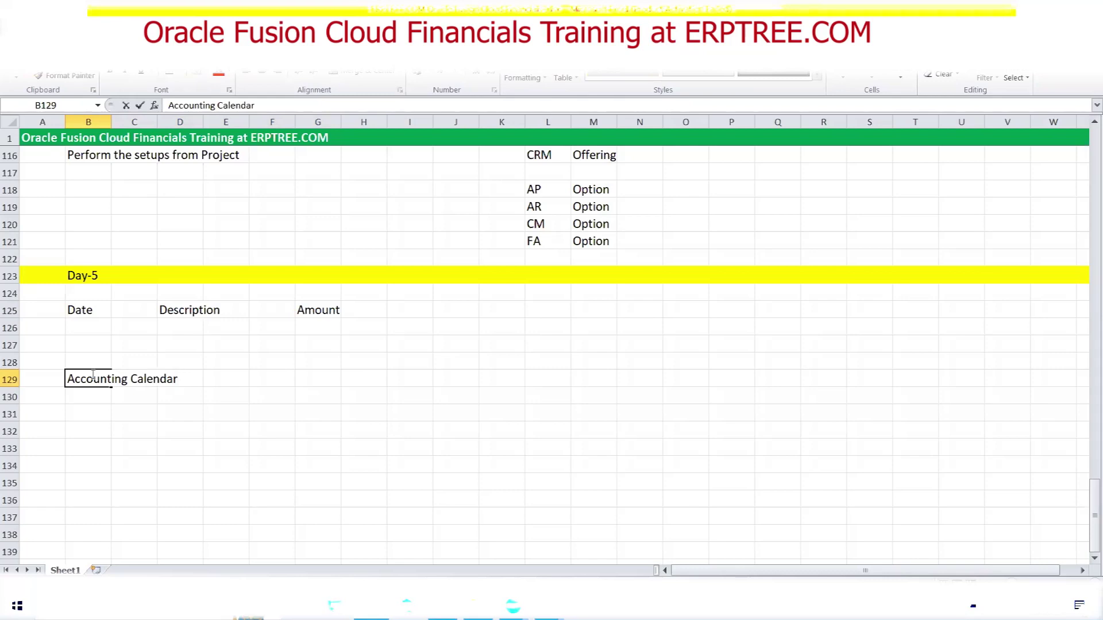
pyautogui.hotkey('ctrl', 's')
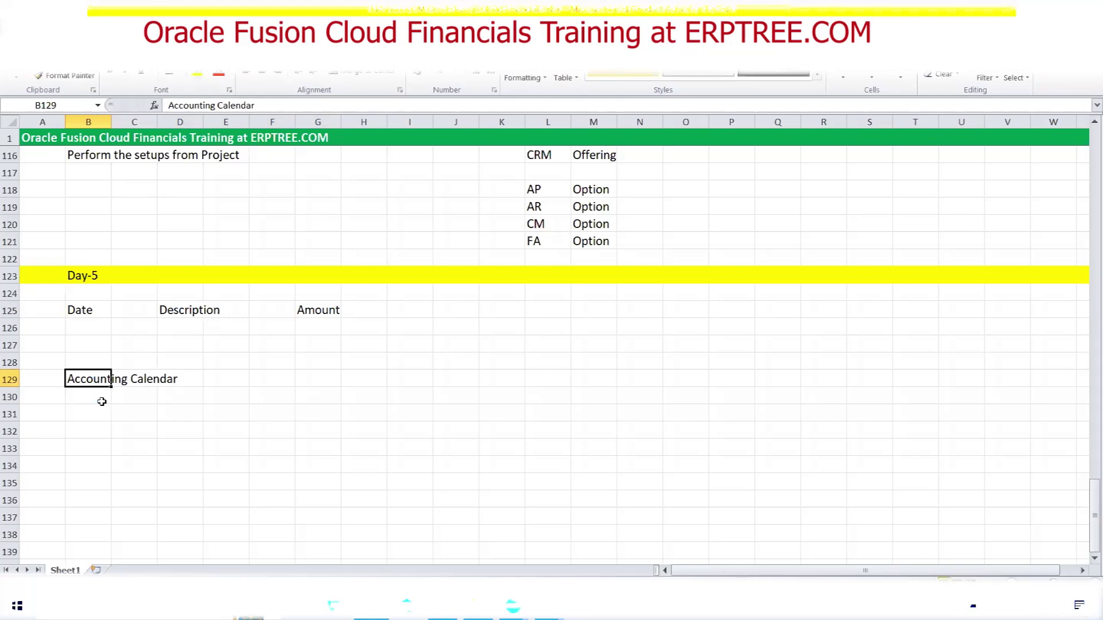
pyautogui.hotkey('ctrl', 'b')
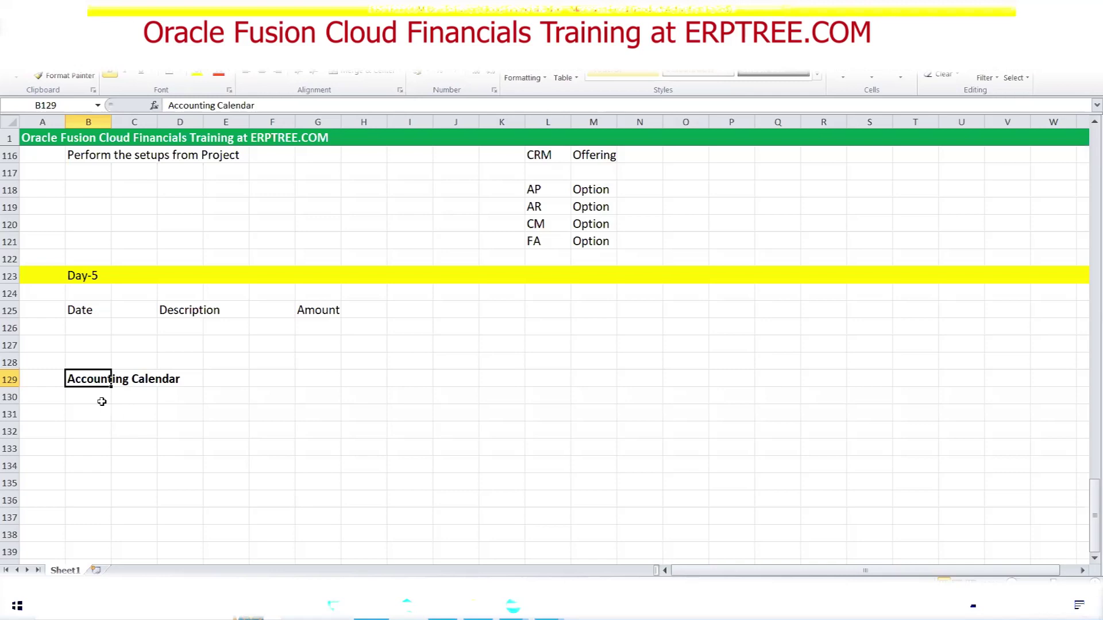
# - List Financial Year, Period Type: Monthly and Adjustment in B130 to B132 under the Accounting Calendar heading
pyautogui.click(87, 397)
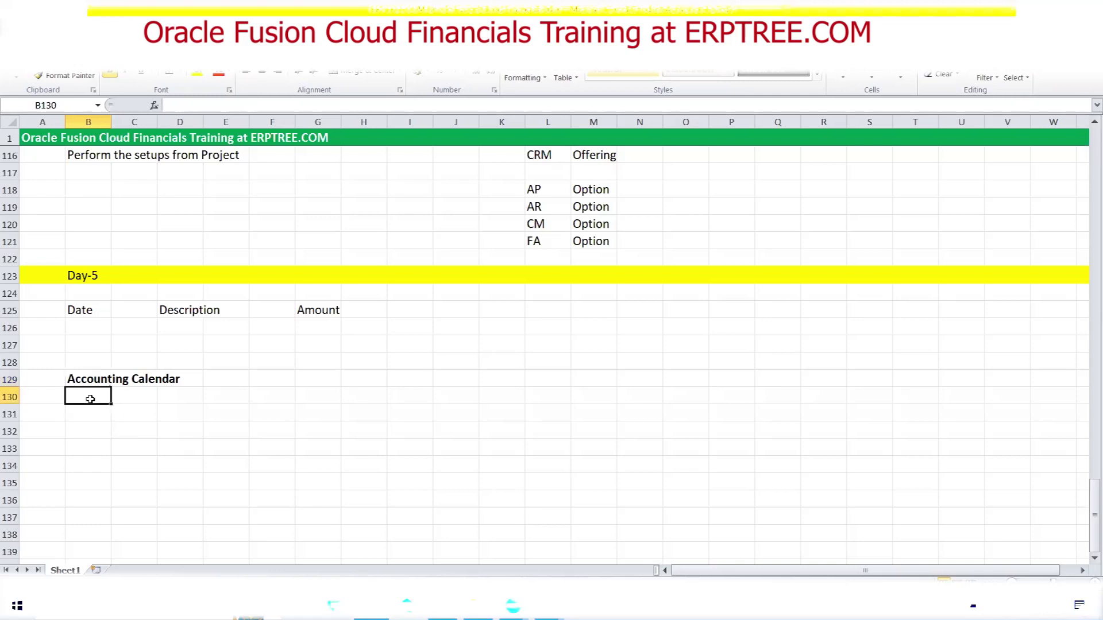
pyautogui.write('Financial Year')
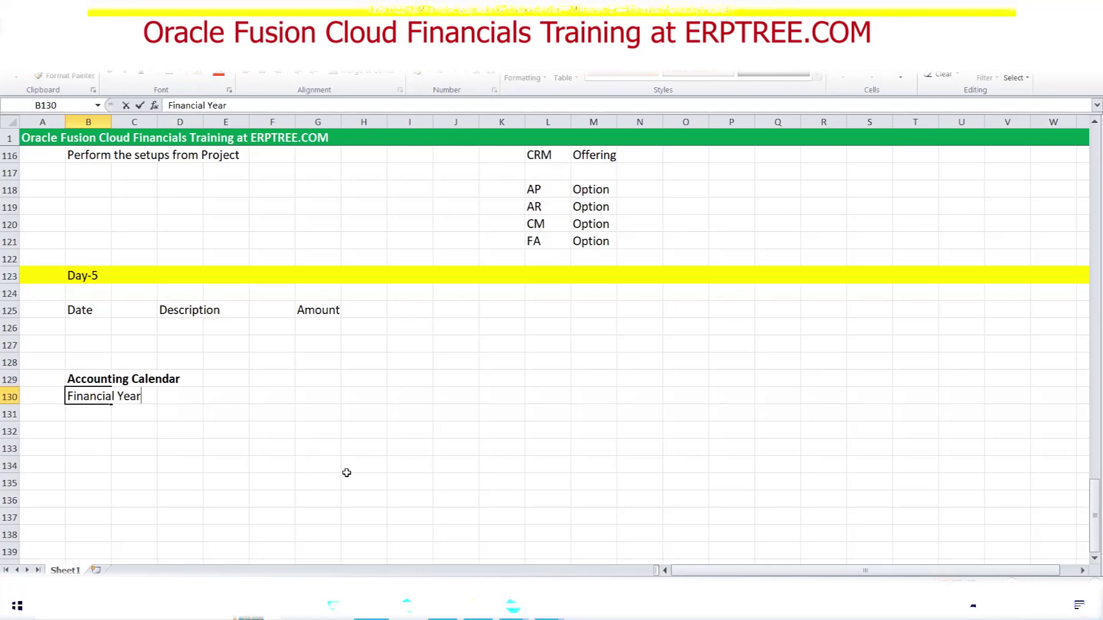
pyautogui.press('Return')
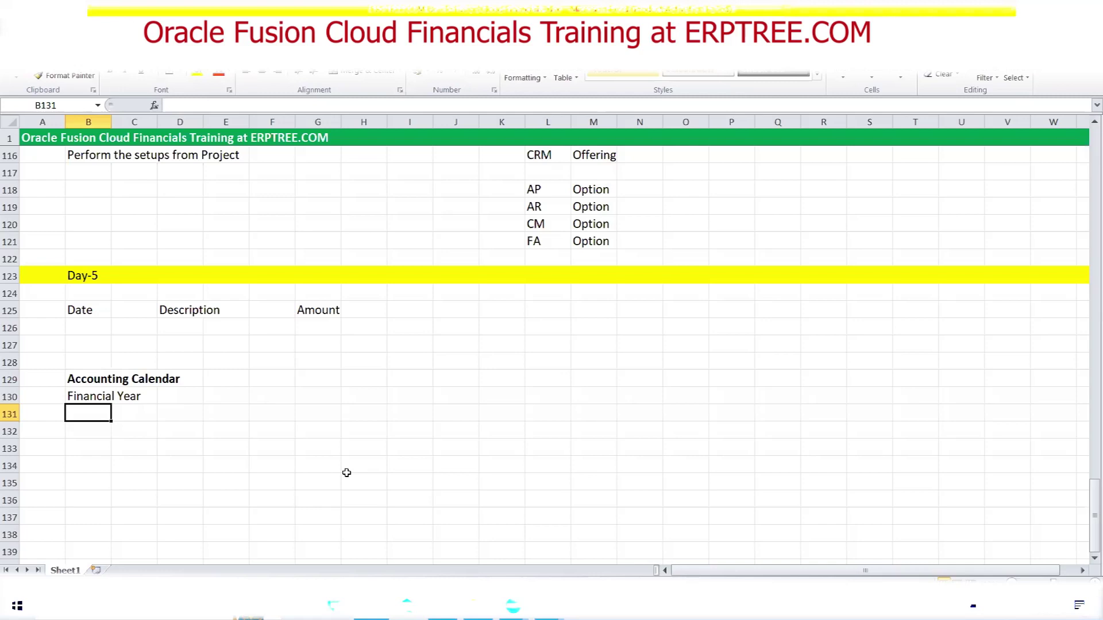
pyautogui.write('Period ')
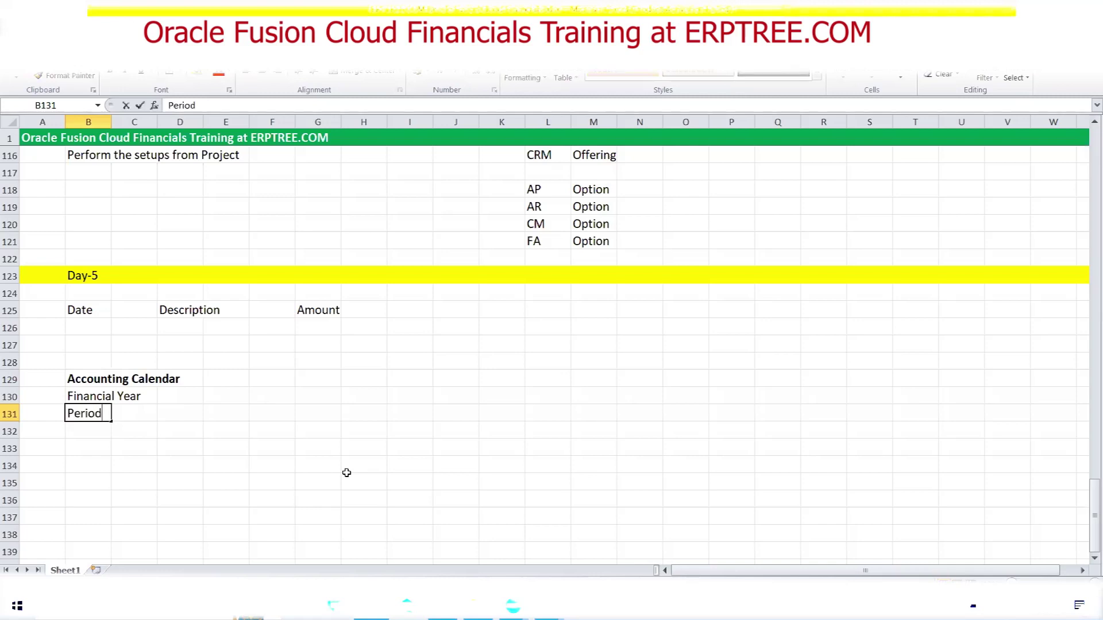
pyautogui.write('Type: Monthly')
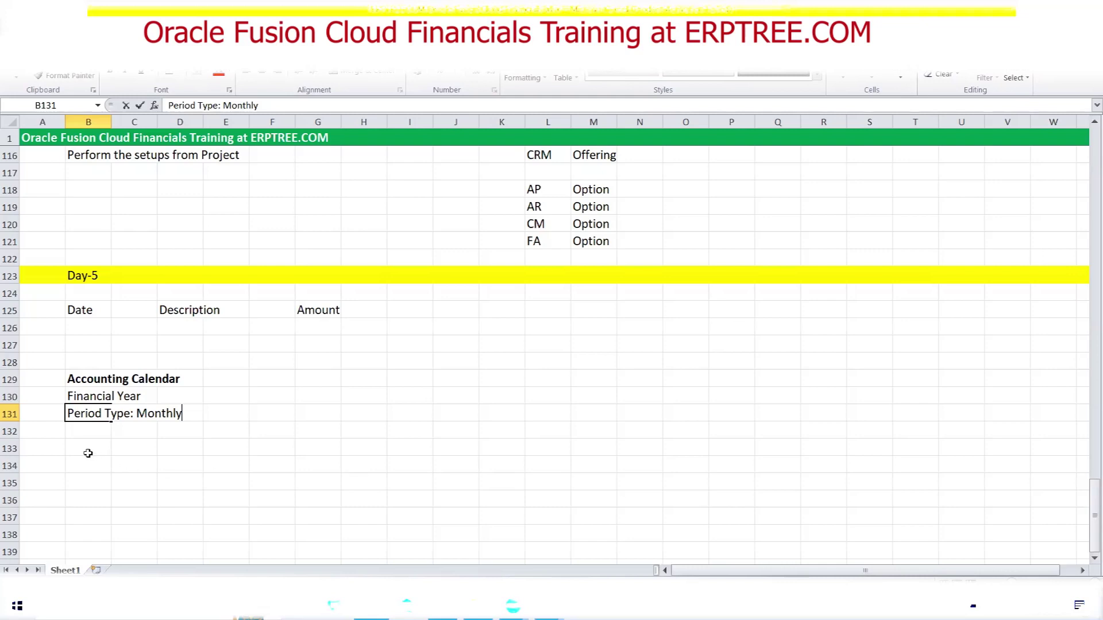
pyautogui.click(86, 431)
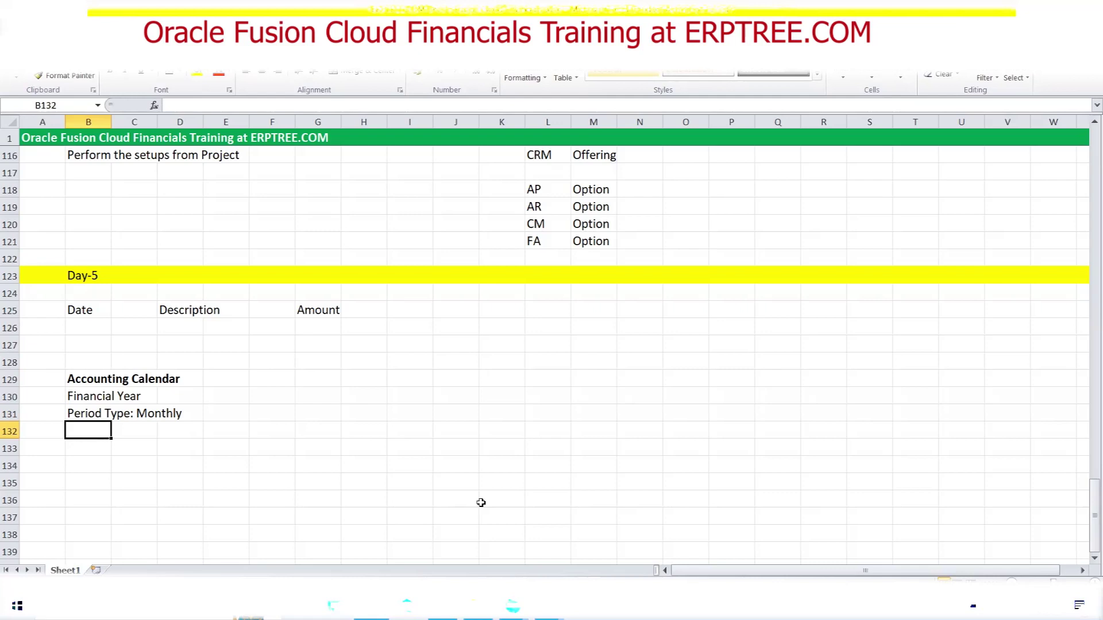
pyautogui.write('A')
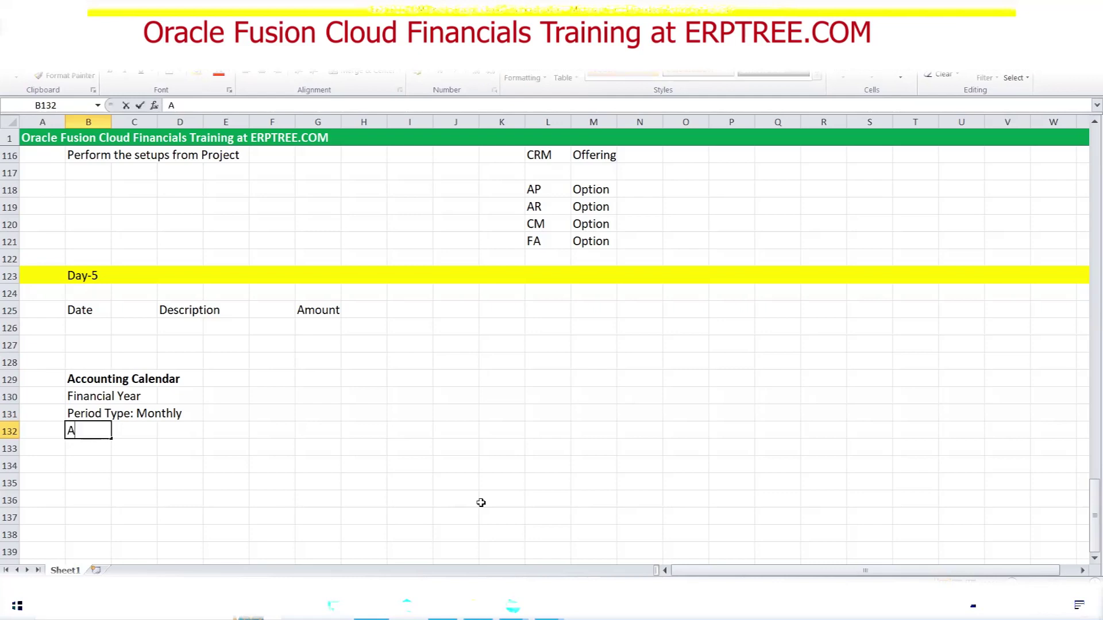
pyautogui.write('djustment')
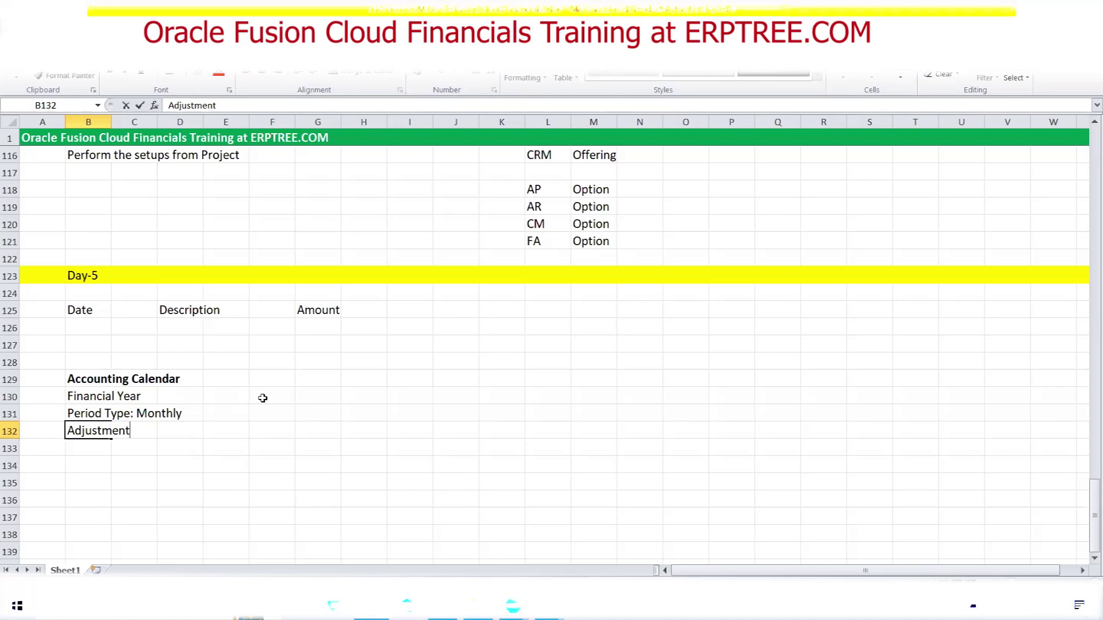
pyautogui.moveTo(75, 380); pyautogui.dragTo(207, 393)
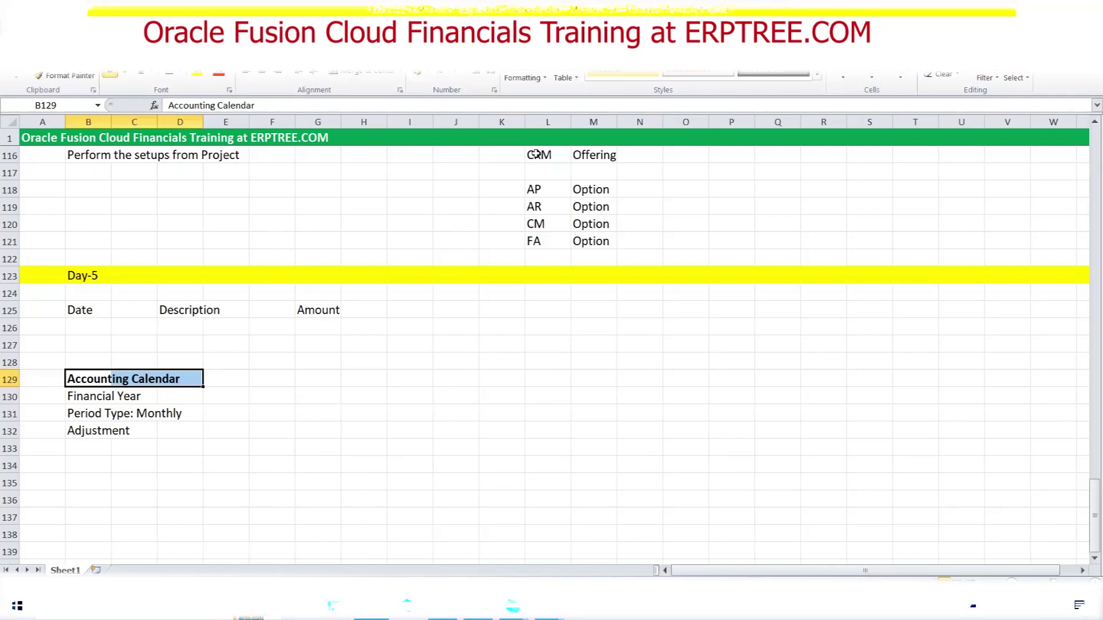
pyautogui.hotkey('alt', 'Tab')
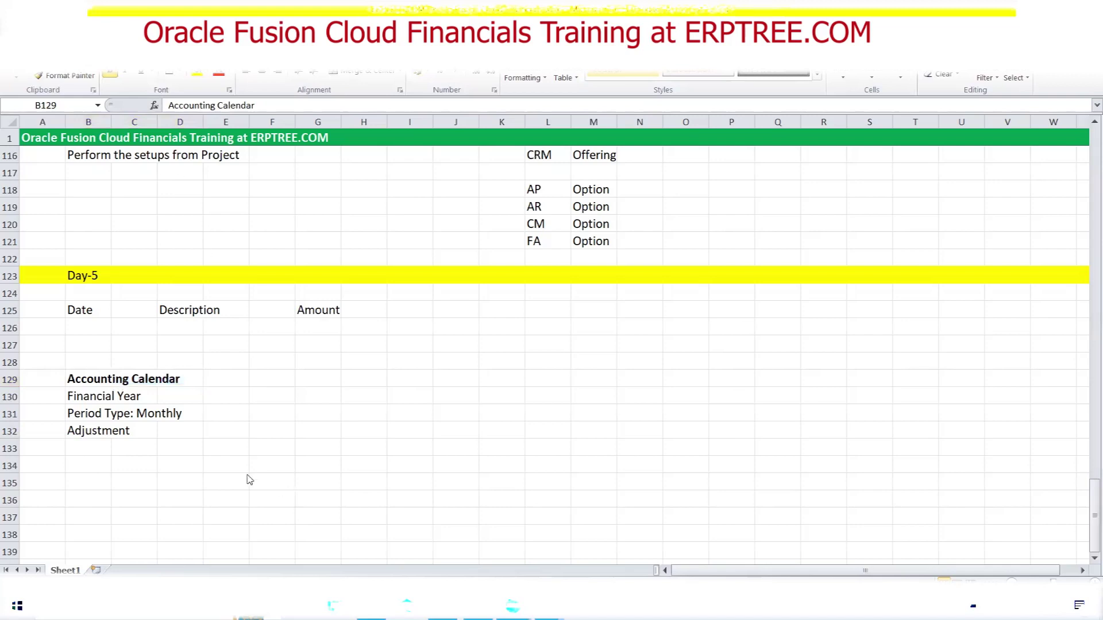
pyautogui.hotkey('alt', 'Tab')
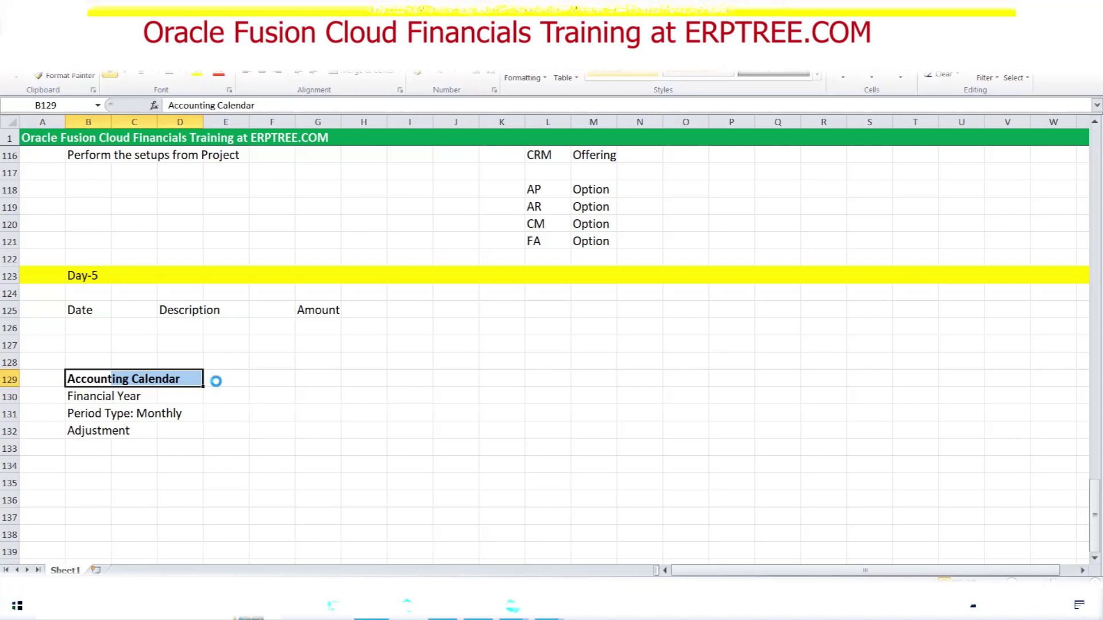
pyautogui.click(217, 382)
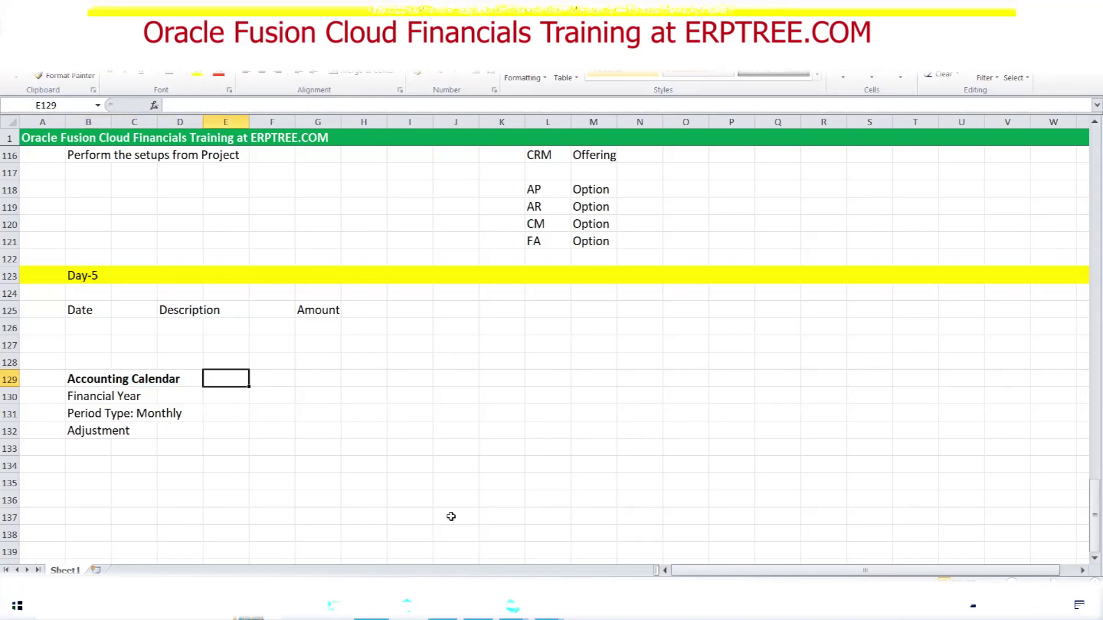
# - Switch to the Oracle Fusion browser window and open the Implementation Projects overview by way of Setup and Maintenance
pyautogui.click(442, 606)
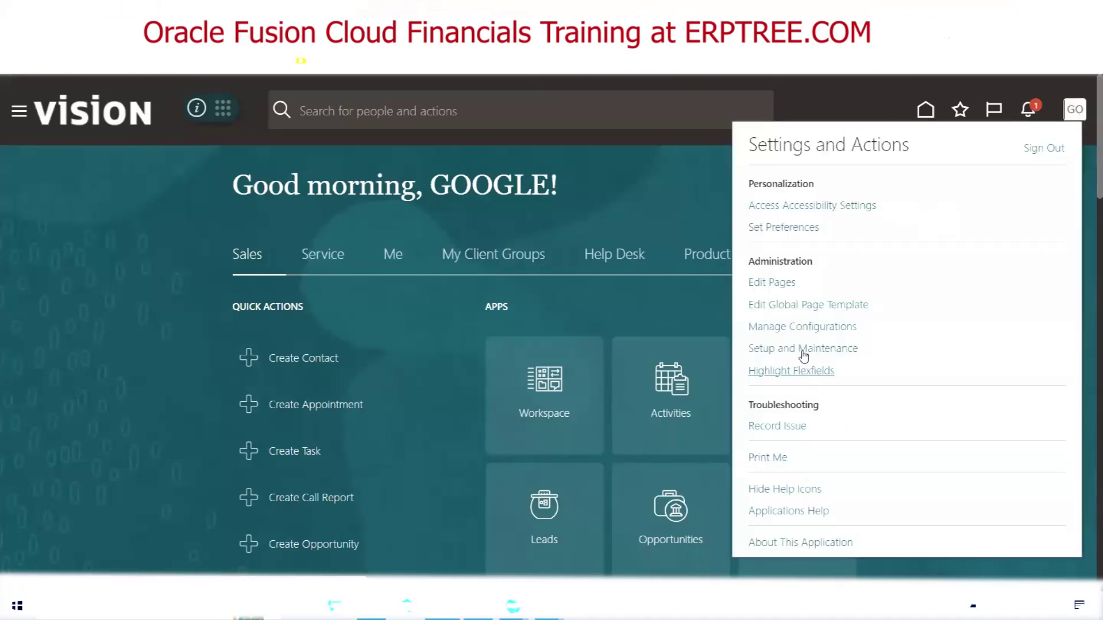
pyautogui.click(802, 349)
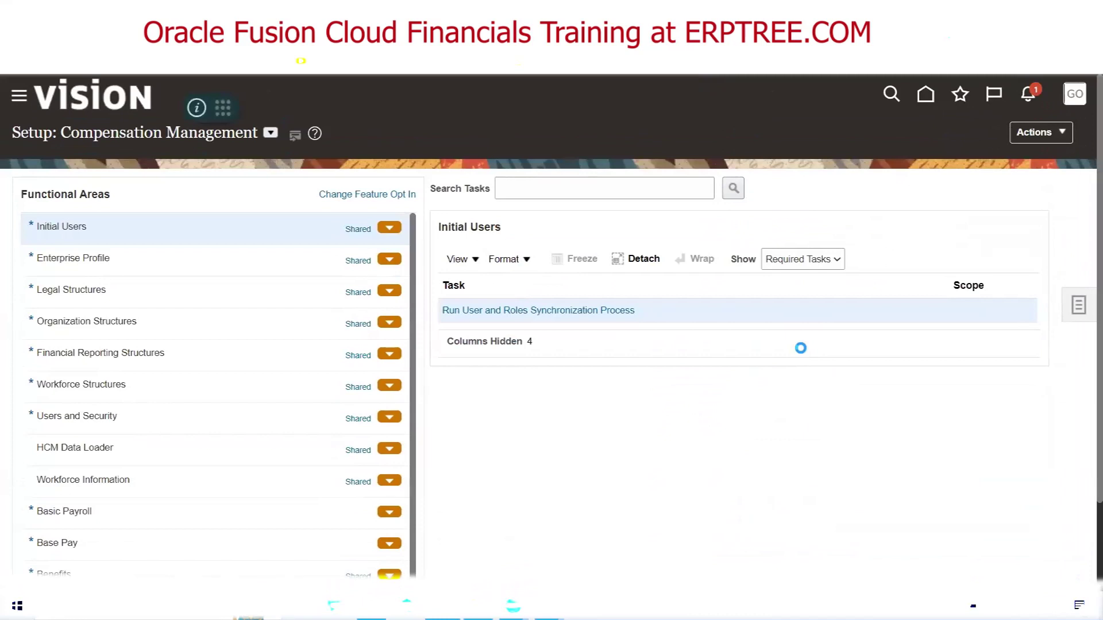
pyautogui.click(1079, 307)
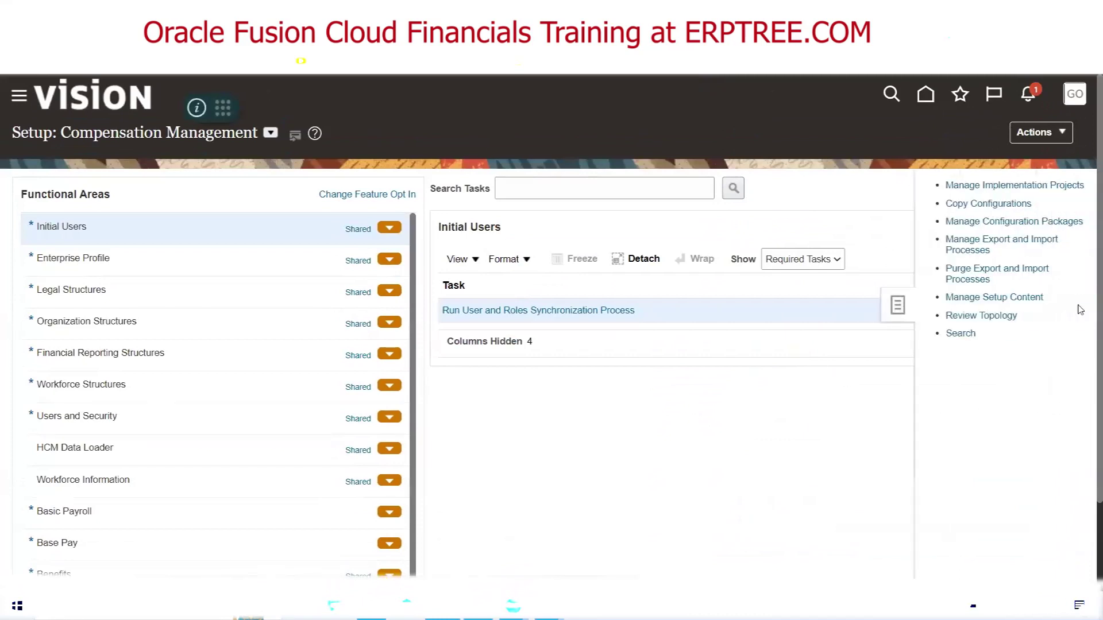
pyautogui.click(970, 185)
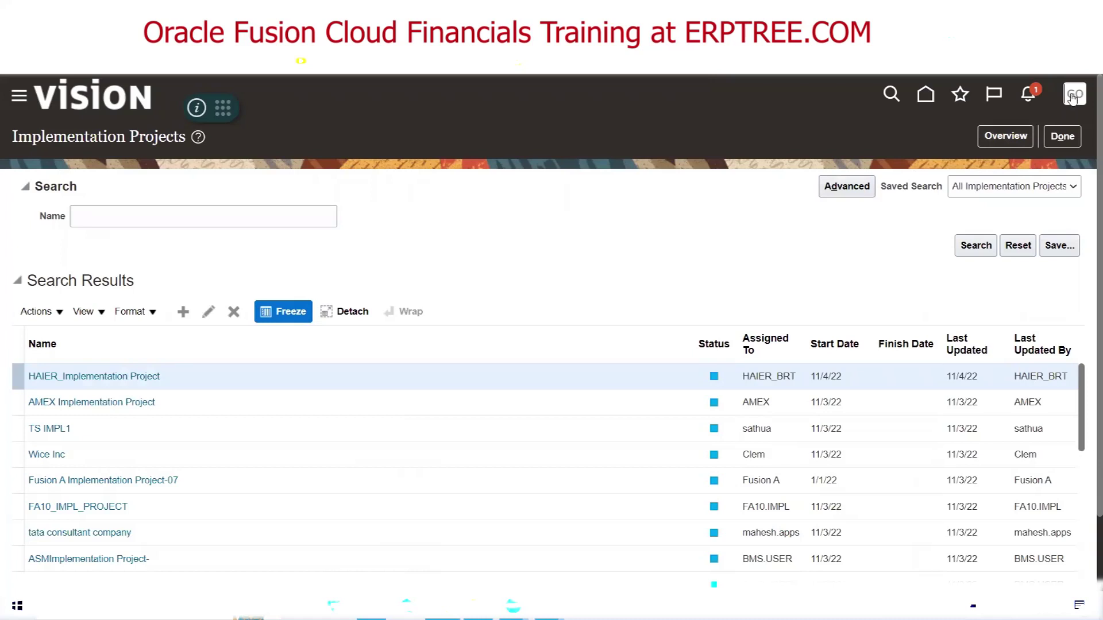
pyautogui.click(1005, 137)
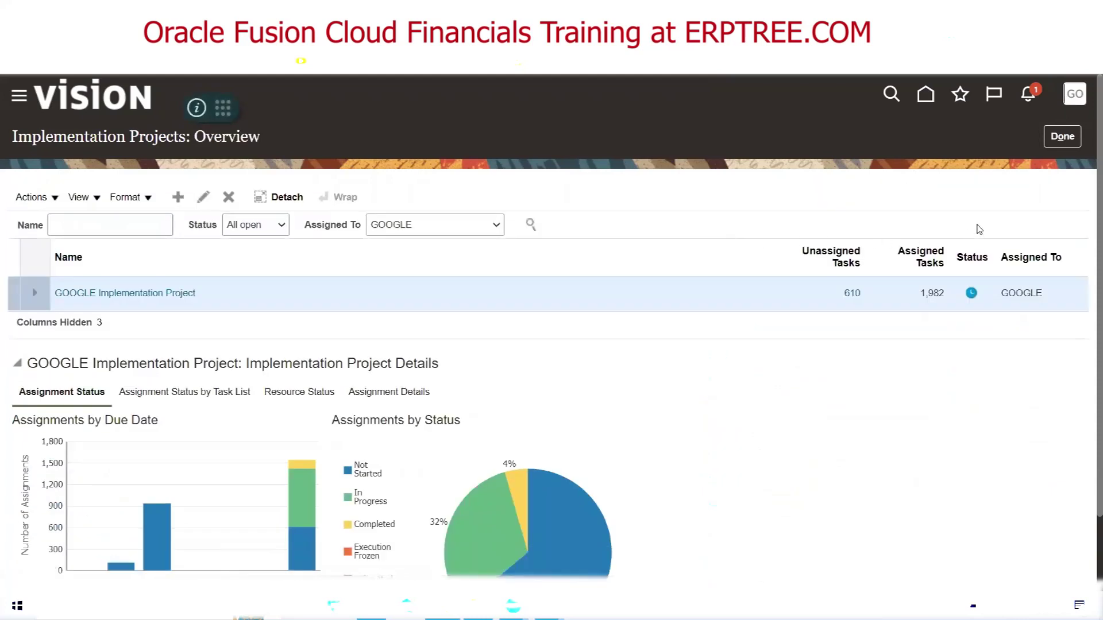
# - Search all implementation projects for GOOGLE and open the GOOGLE Implementation Project from the projects overview
pyautogui.click(1062, 136)
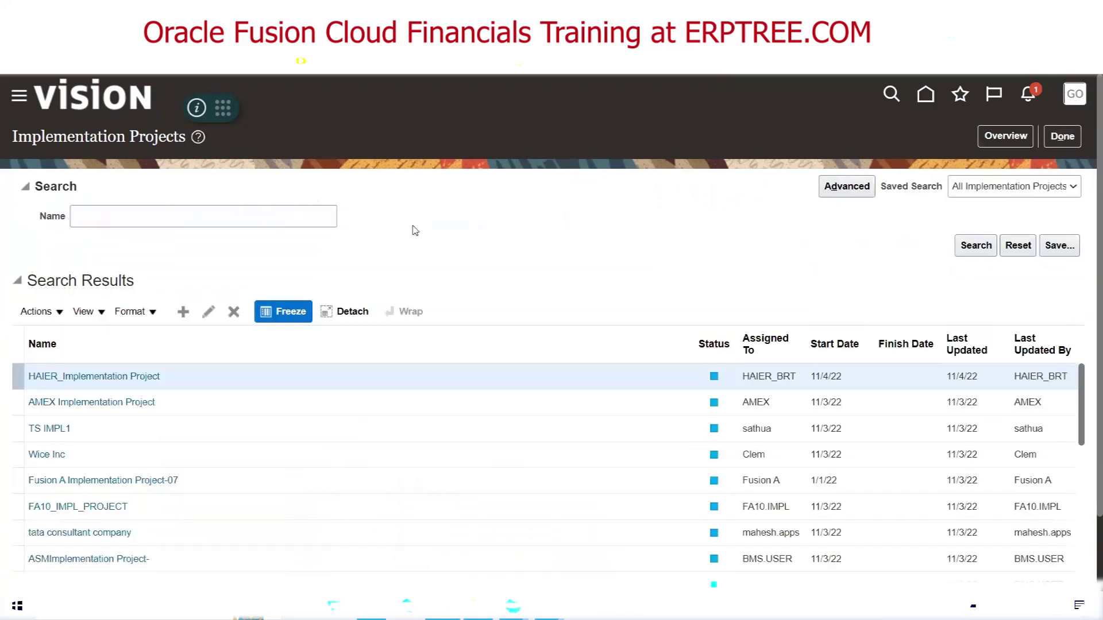
pyautogui.click(147, 215)
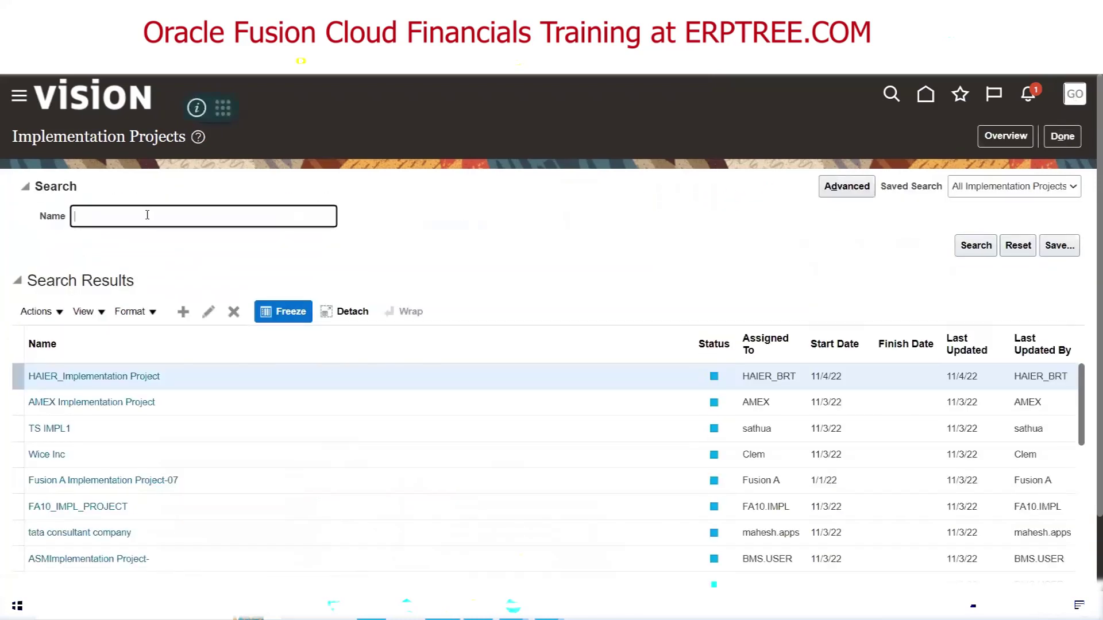
pyautogui.write('GOOGLE')
pyautogui.press('Return')
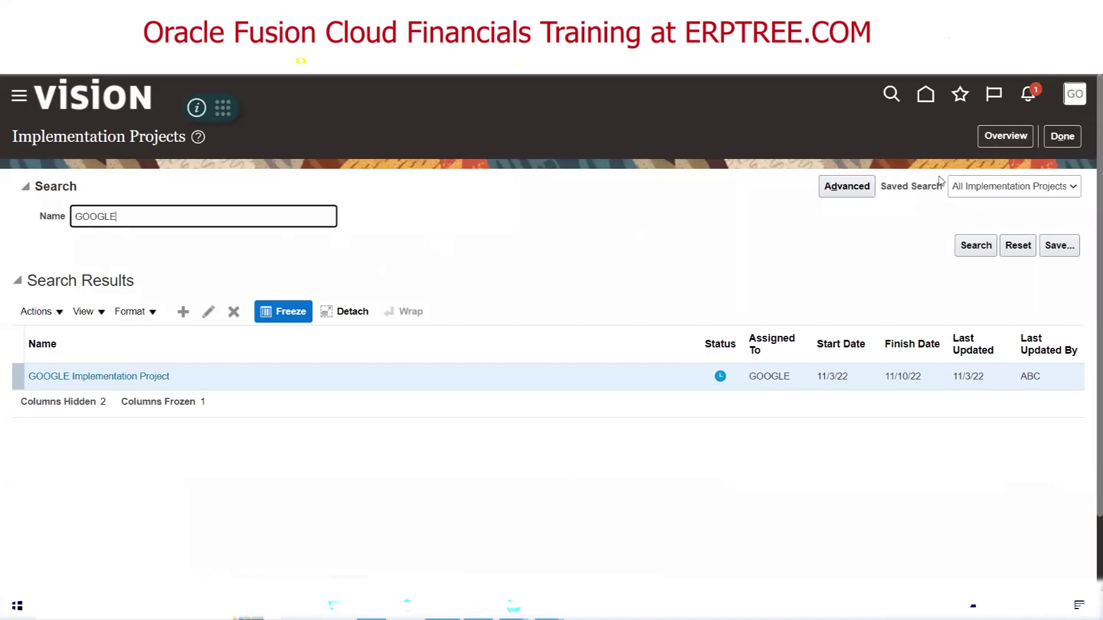
pyautogui.click(1006, 136)
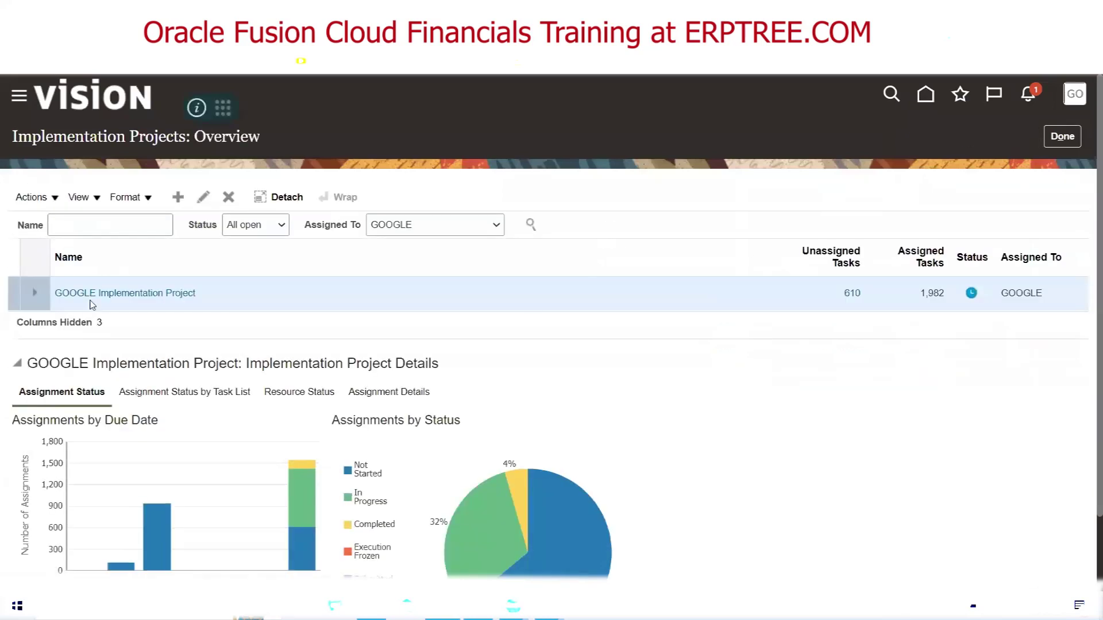
pyautogui.click(123, 293)
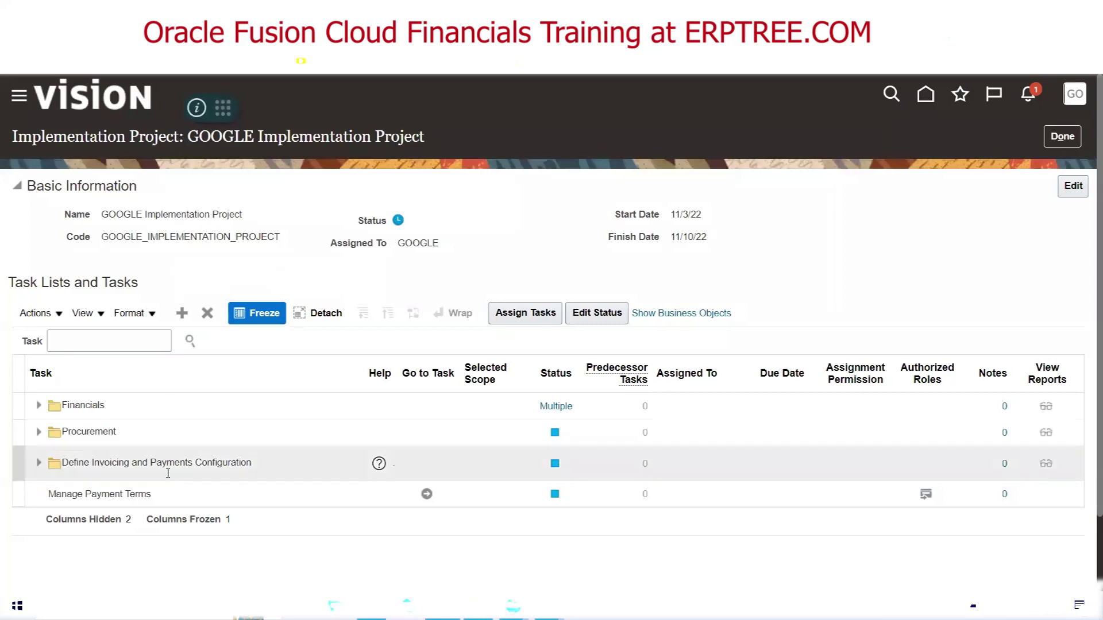
# - Remove the Procurement task list from the GOOGLE Implementation Project
pyautogui.click(123, 440)
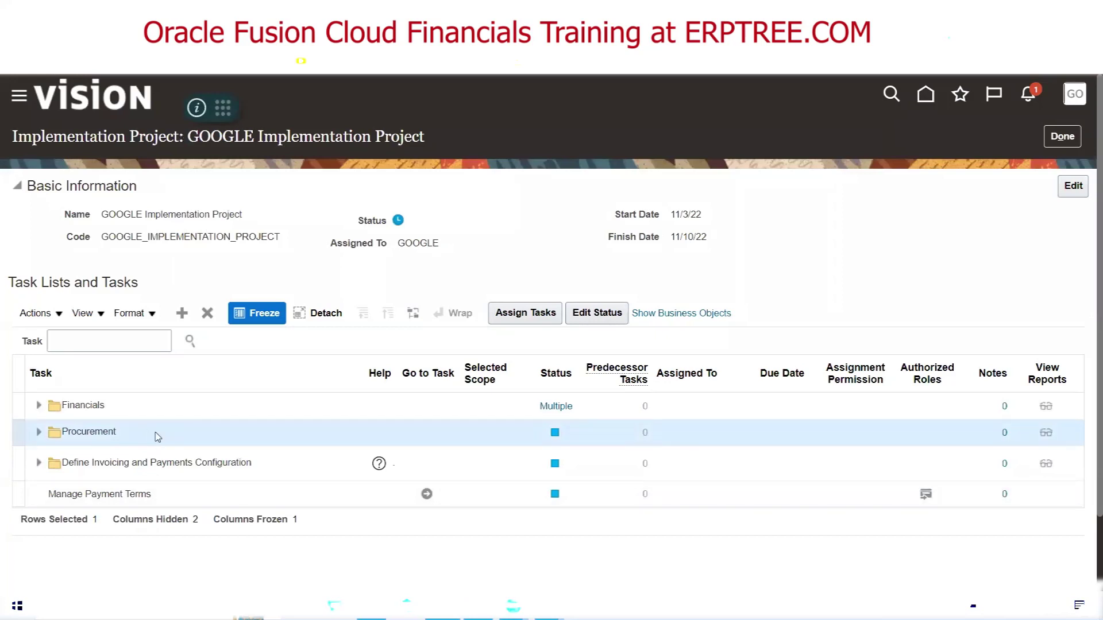
pyautogui.click(210, 318)
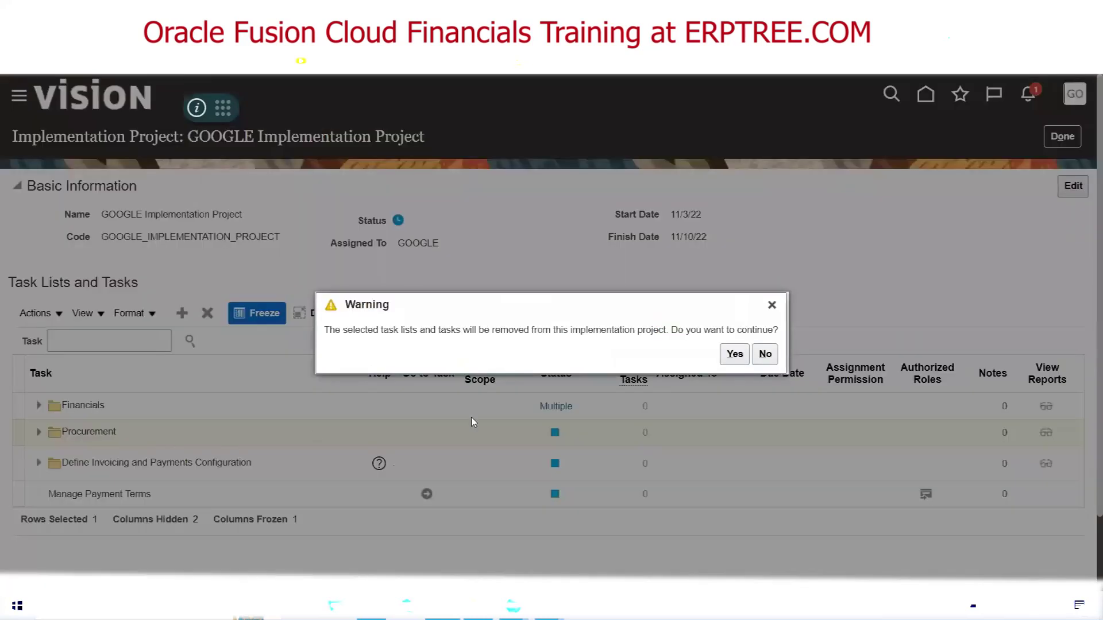
pyautogui.click(735, 355)
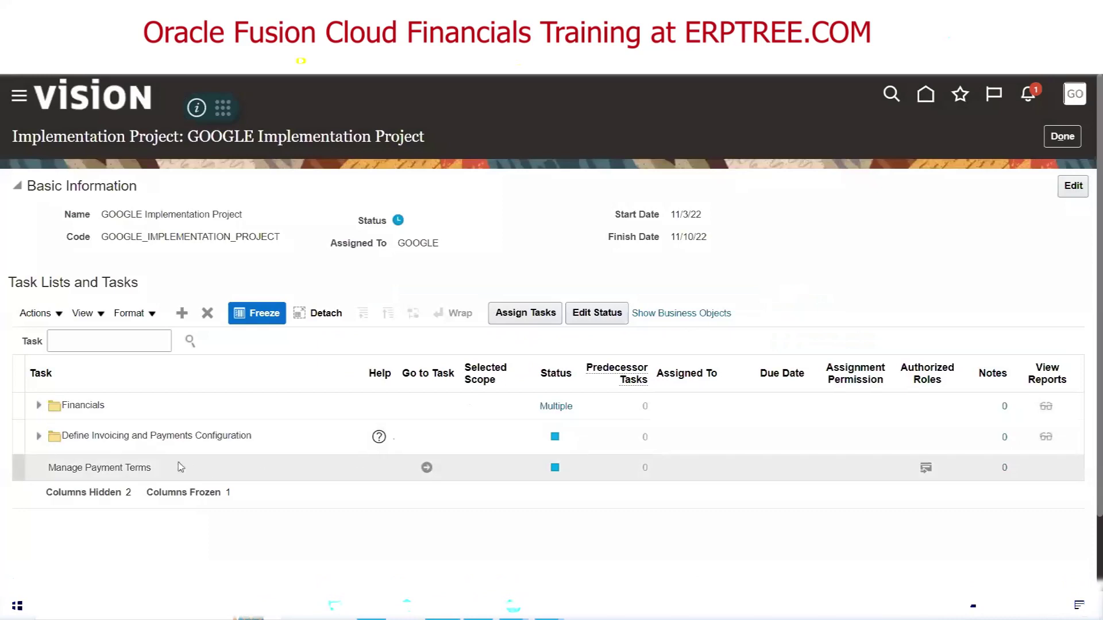
# - Remove the Define Invoicing and Payments Configuration task list and the Manage Payment Terms task from the project
pyautogui.click(111, 440)
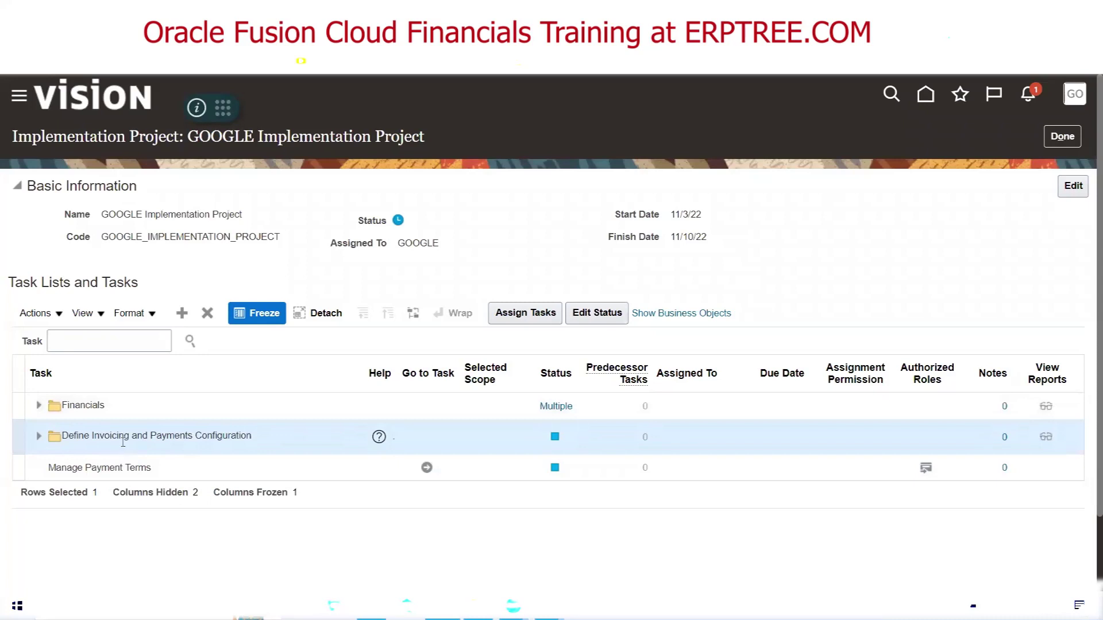
pyautogui.click(208, 314)
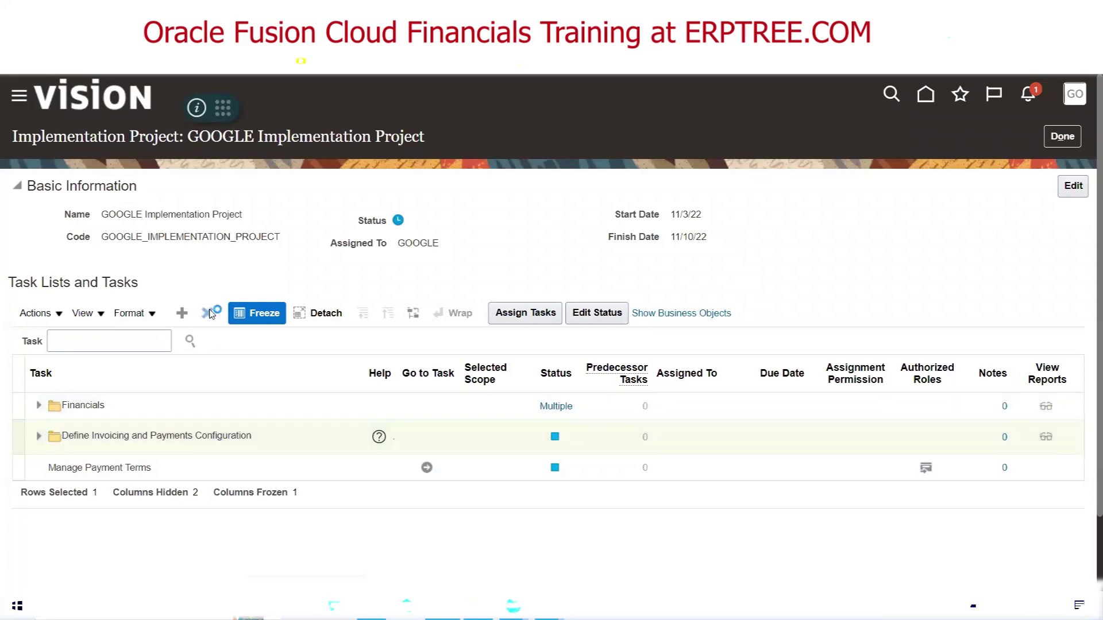
pyautogui.click(734, 354)
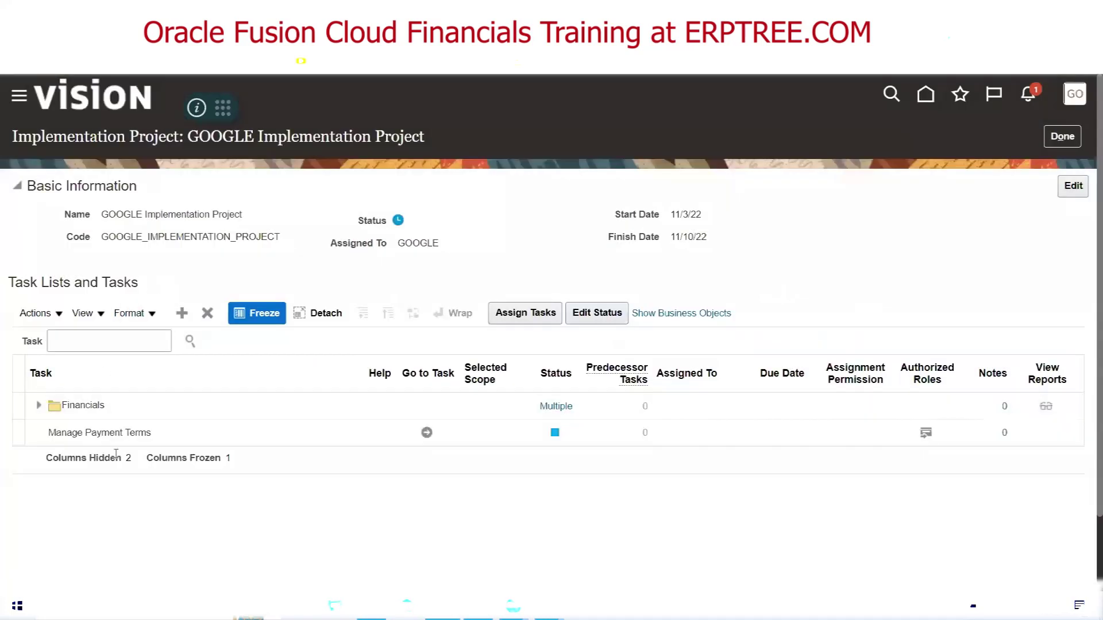
pyautogui.click(116, 433)
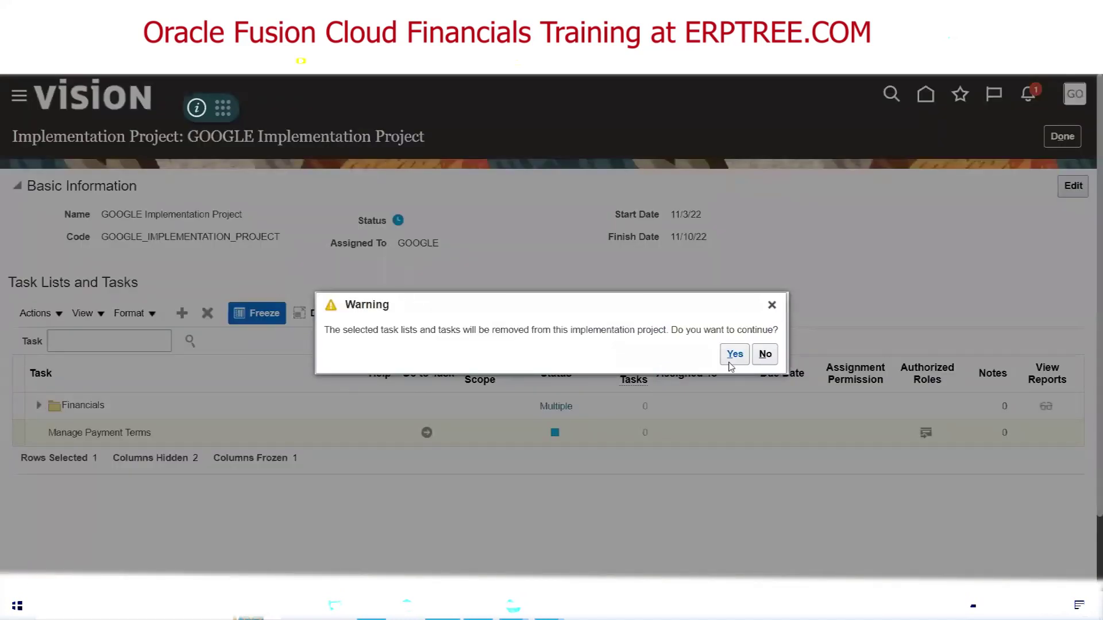
pyautogui.click(735, 355)
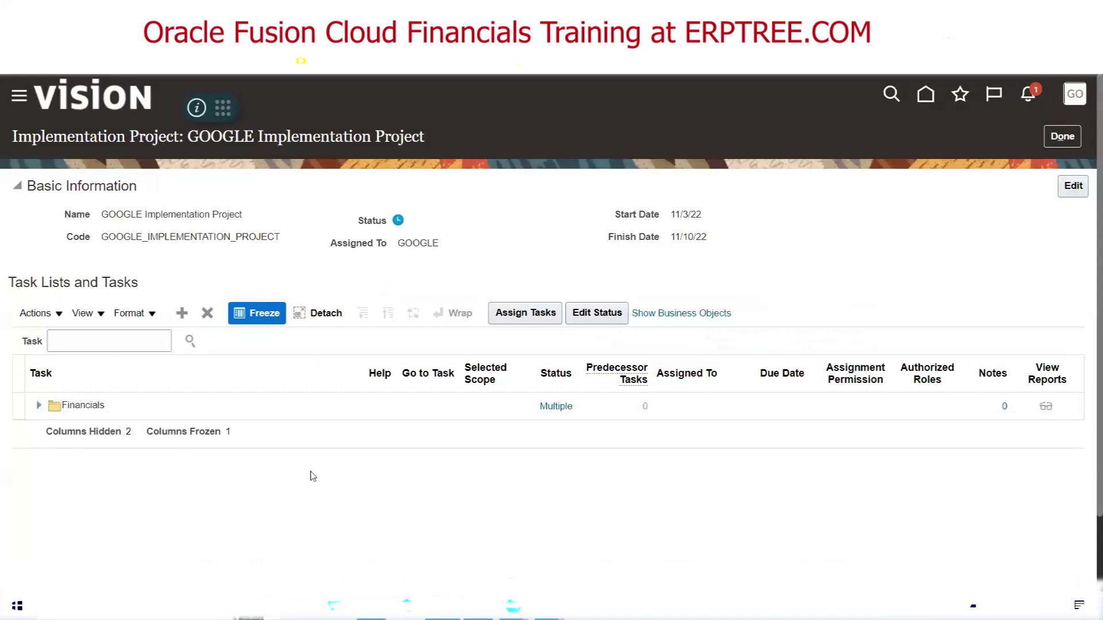
# - Search the project's tasks for Accounting Cal to locate Manage Accounting Calendars and its path
pyautogui.click(371, 606)
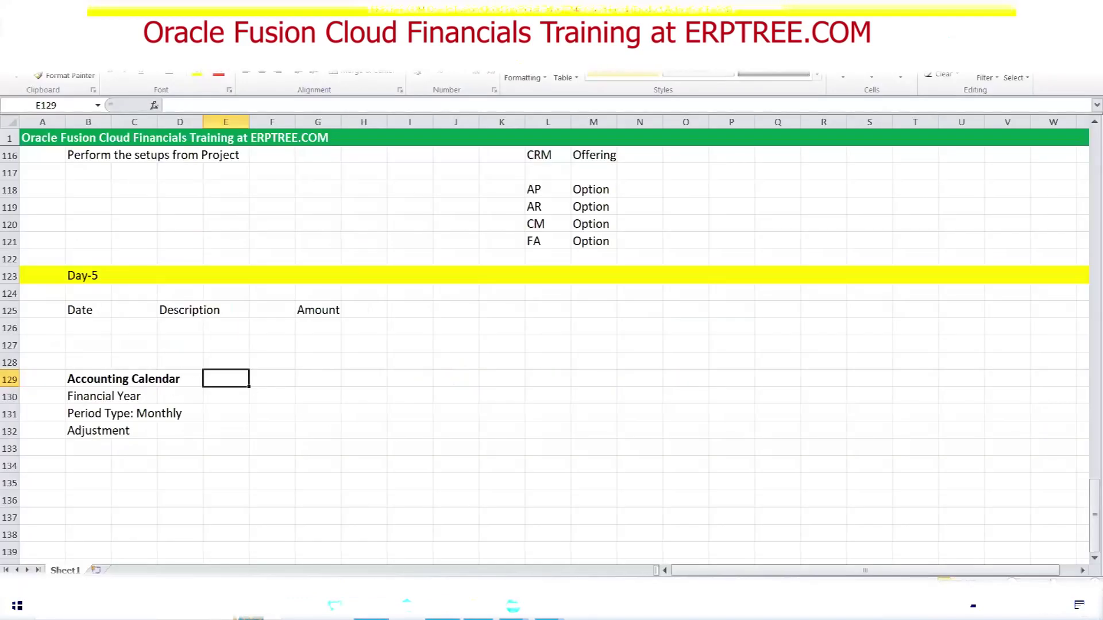
pyautogui.hotkey('alt', 'Tab')
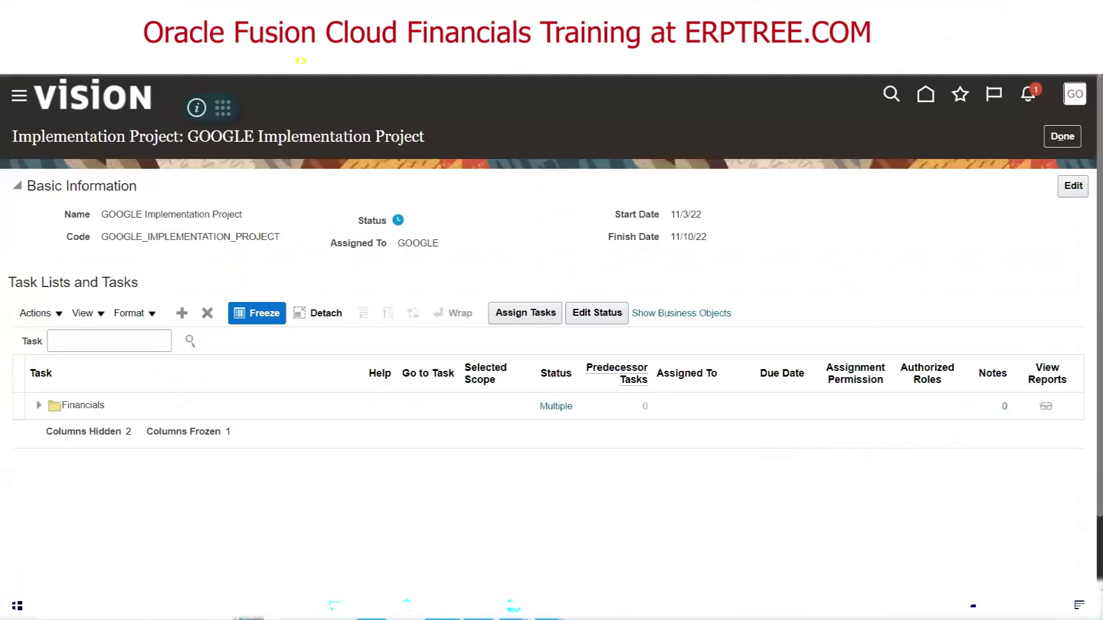
pyautogui.click(87, 340)
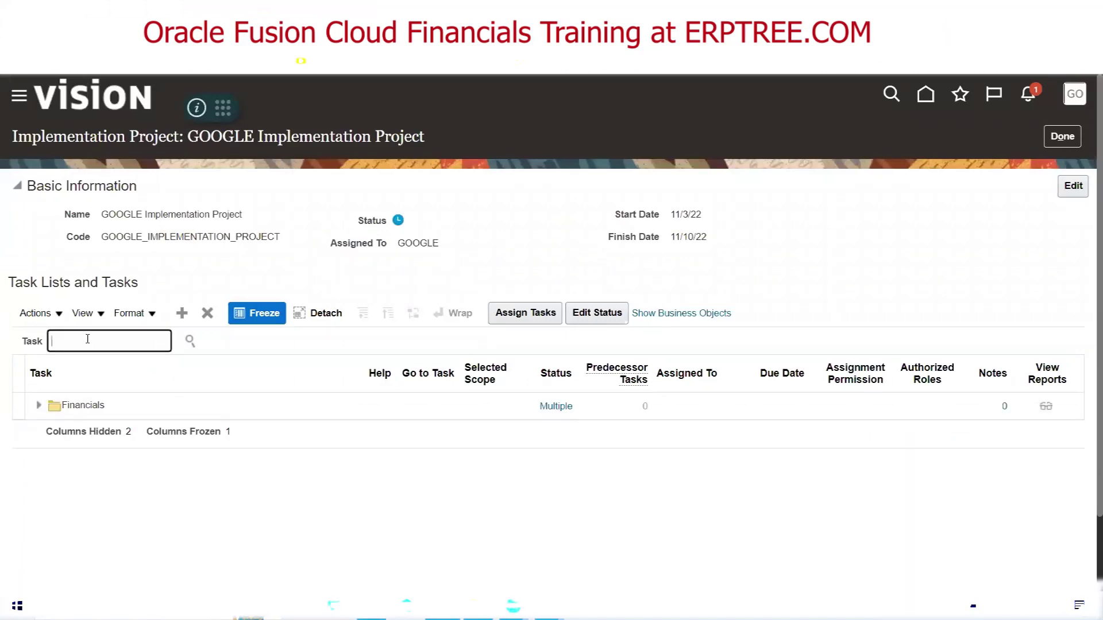
pyautogui.write('Accounting Cal')
pyautogui.click(190, 341)
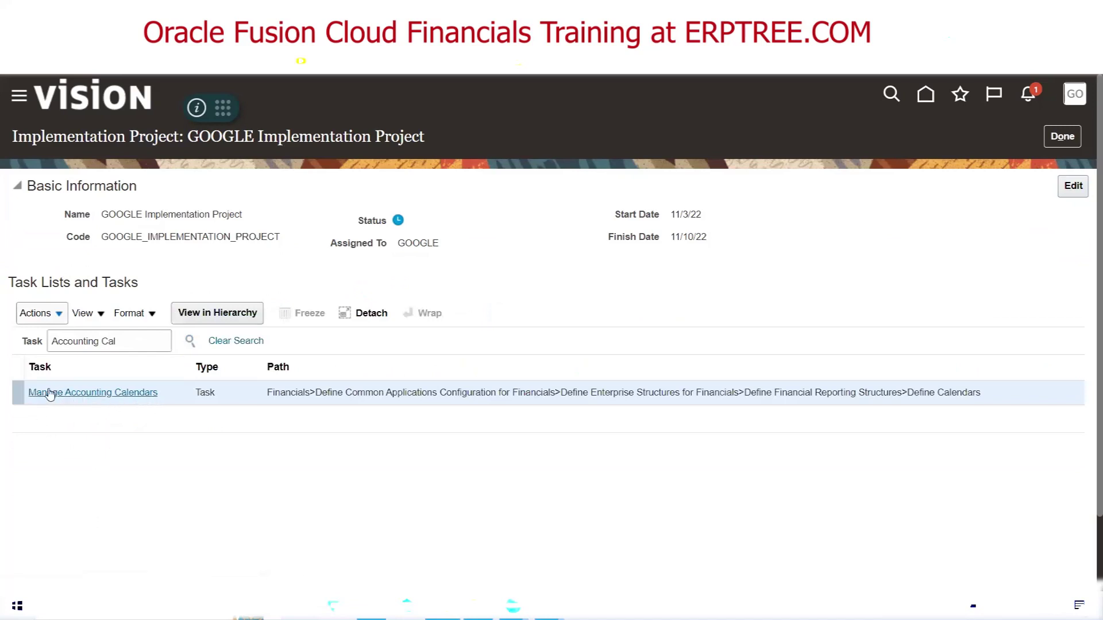
pyautogui.click(142, 396)
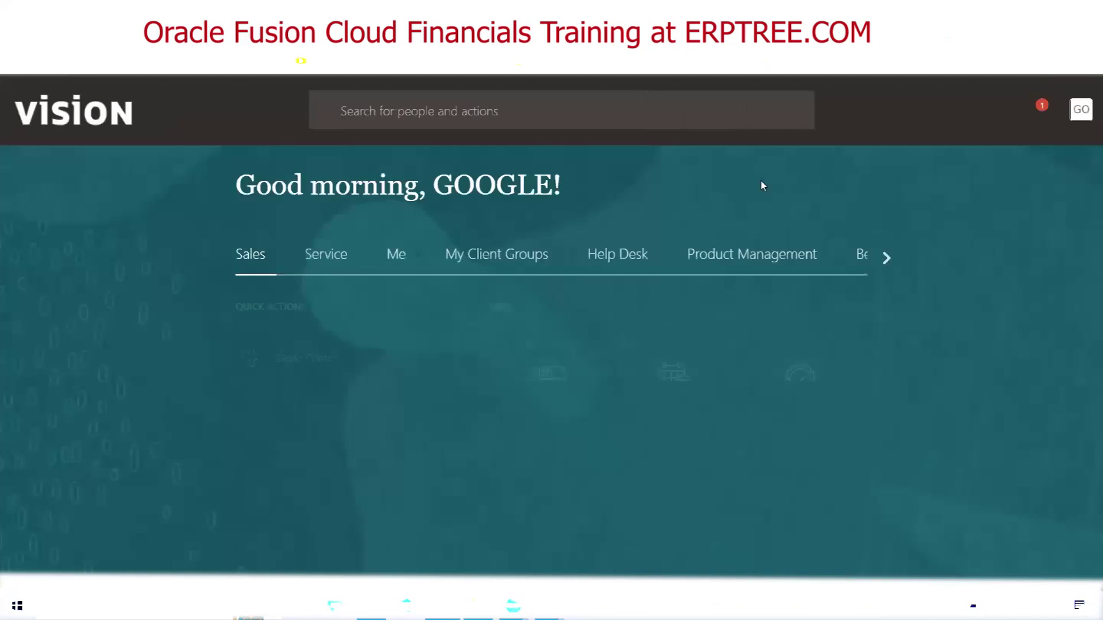
# - From the home page in a second browser tab, open the GOOGLE Implementation Project by way of Setup and Maintenance and the projects overview
pyautogui.click(1075, 110)
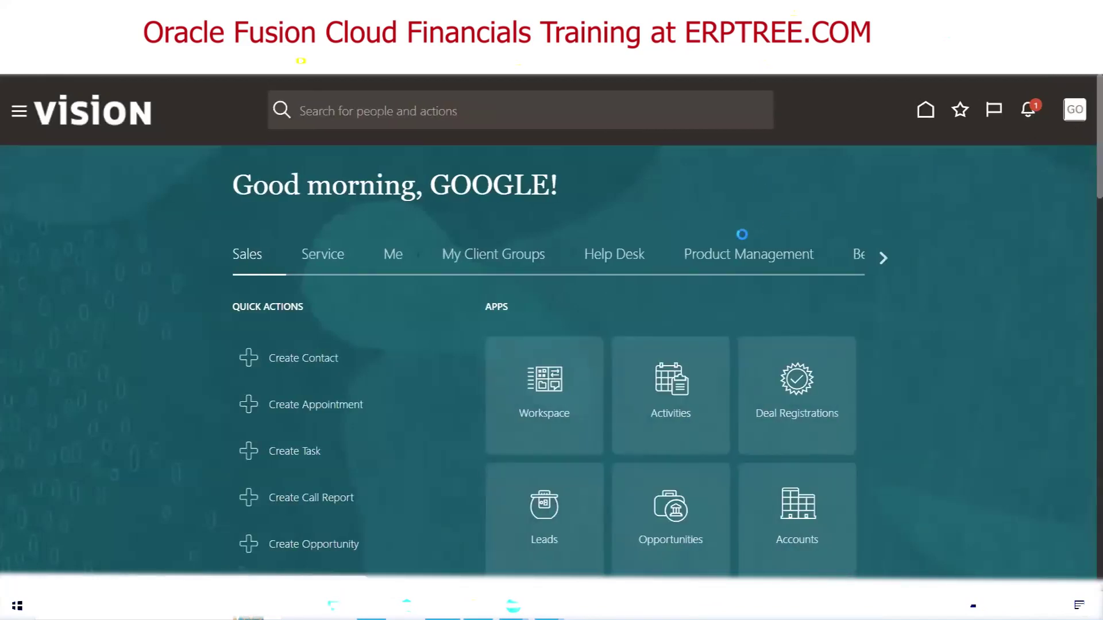
pyautogui.click(813, 347)
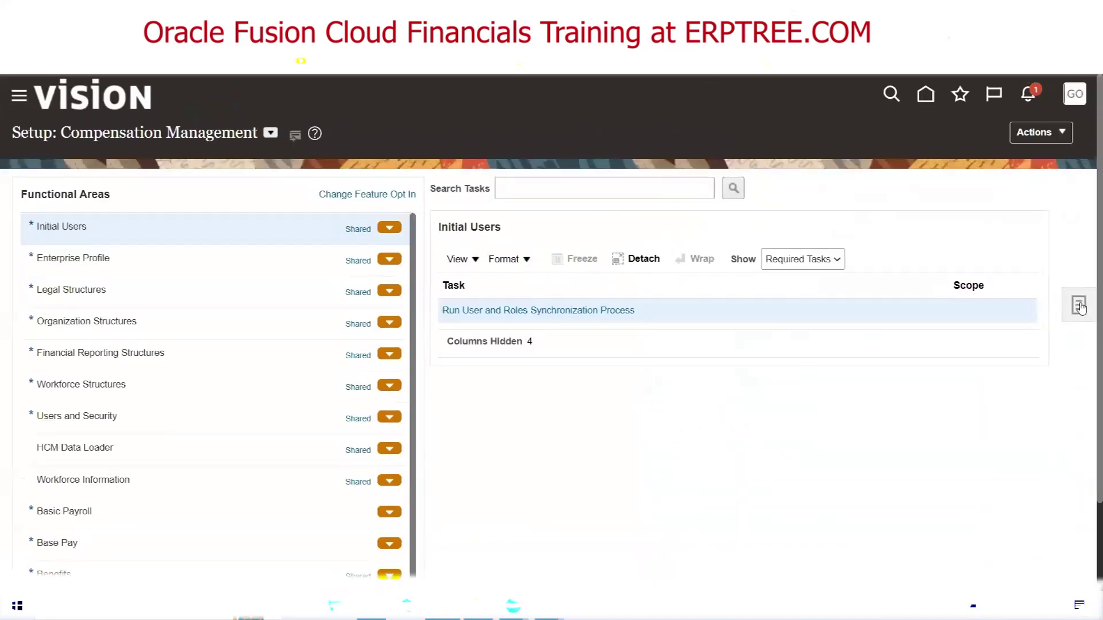
pyautogui.click(1080, 308)
pyautogui.click(969, 188)
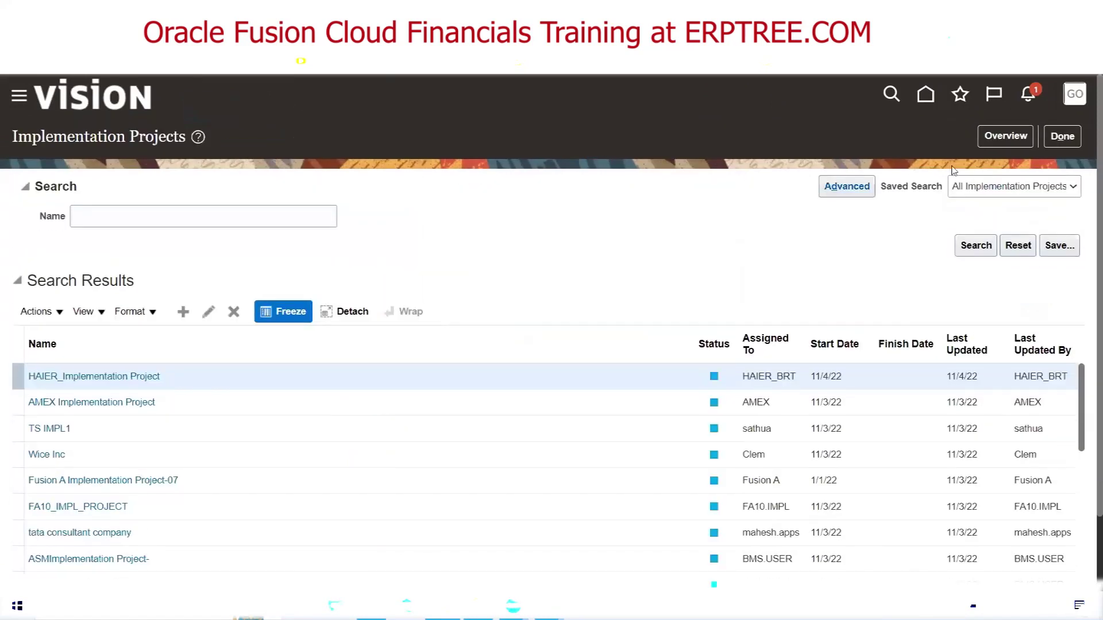
pyautogui.click(1004, 138)
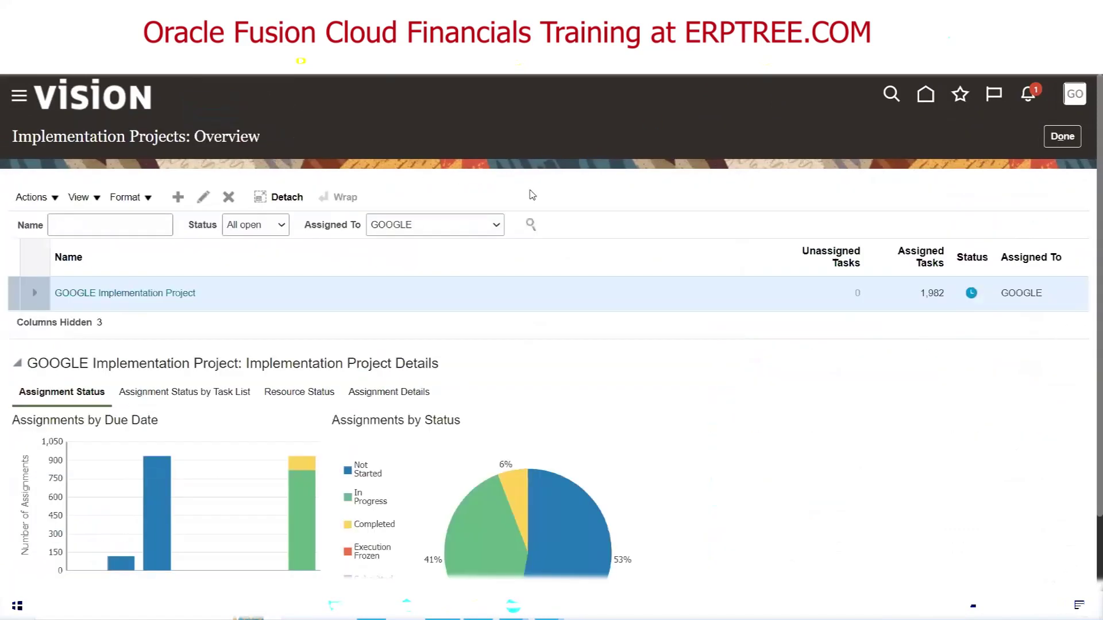
pyautogui.click(172, 295)
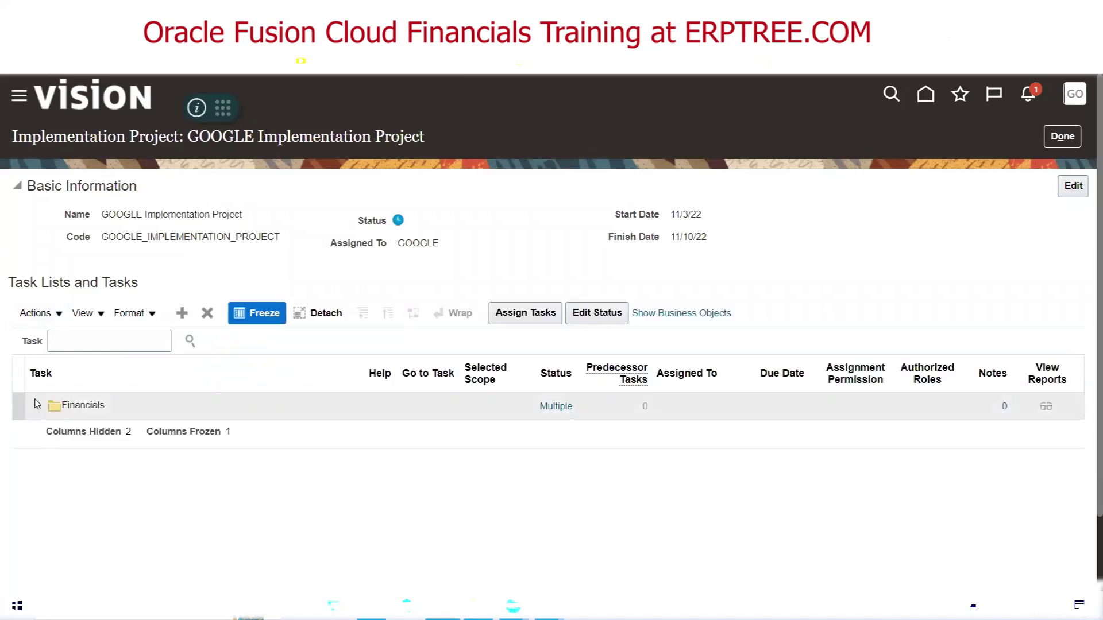
# - Expand Financials and Define Common Applications Configuration for Financials in the task hierarchy, checking the path of Manage Accounting Calendars
pyautogui.click(38, 408)
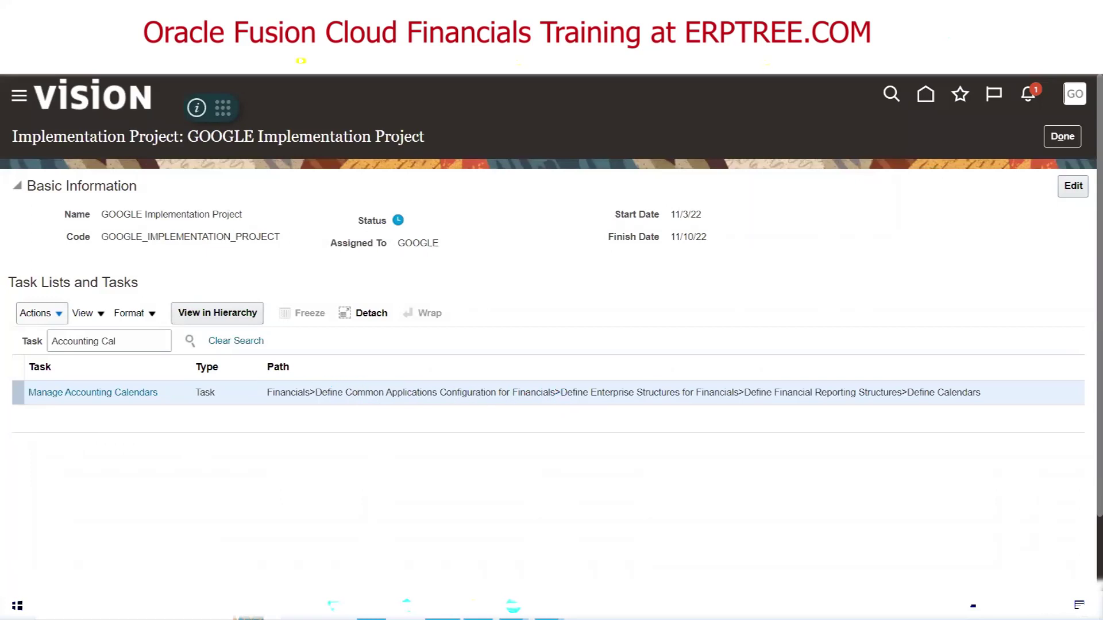
pyautogui.click(1020, 10)
pyautogui.scroll(-1, 502, 285)
pyautogui.scroll(-2, 502, 285)
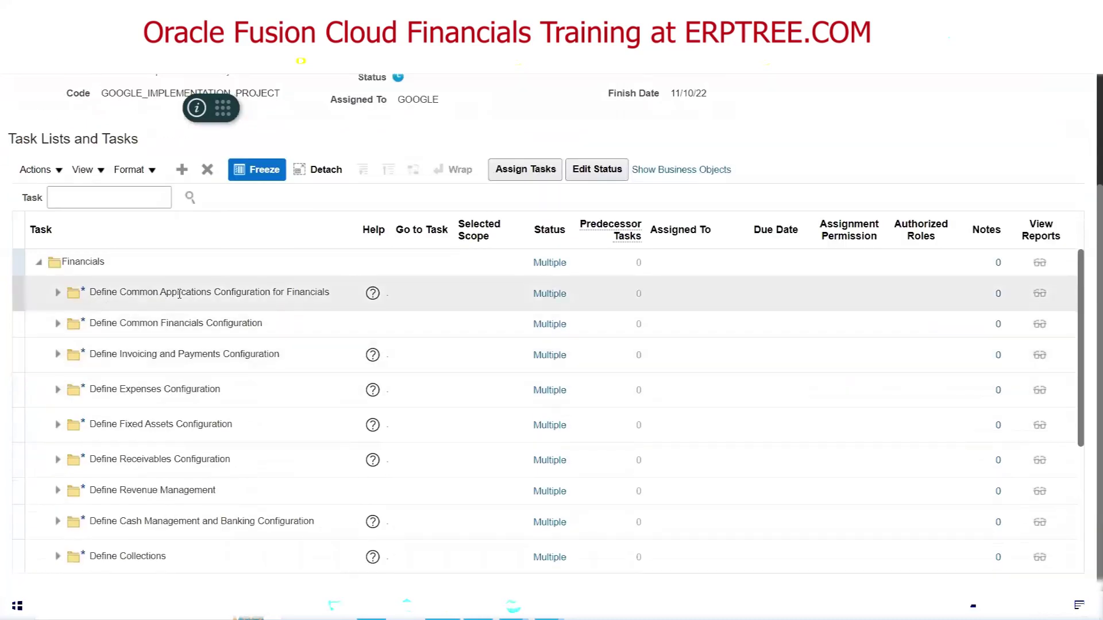
pyautogui.click(58, 298)
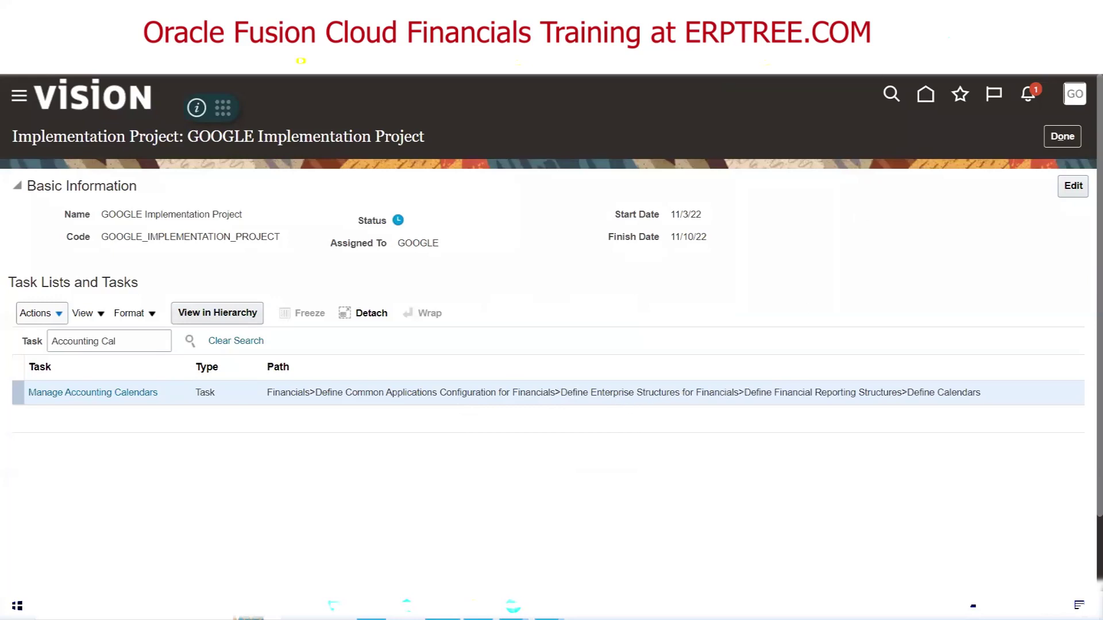
pyautogui.click(115, 10)
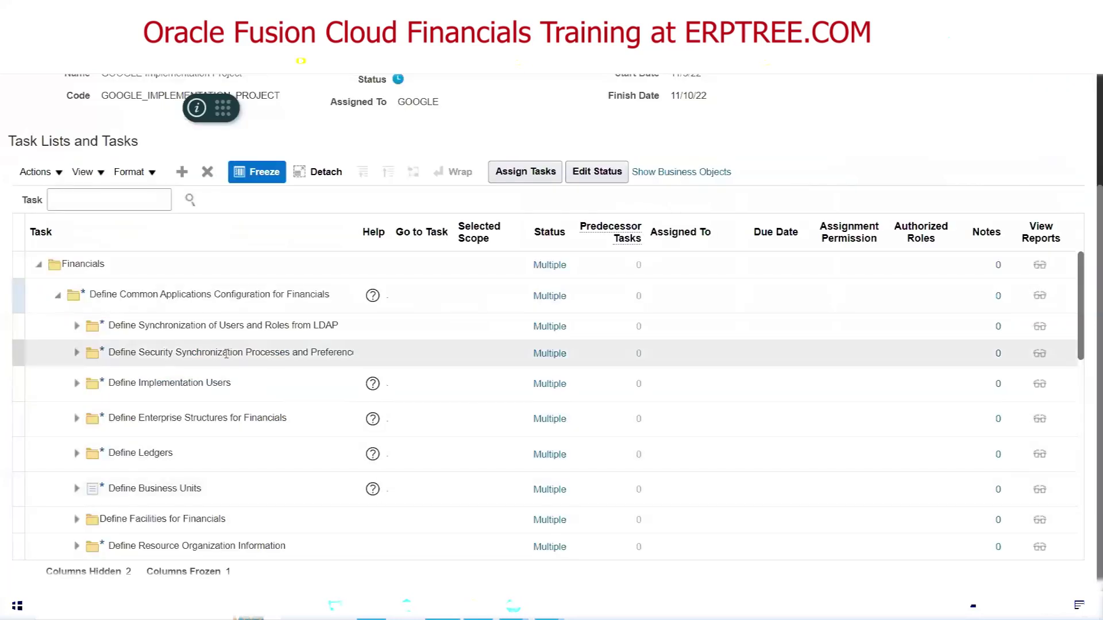
# - Look through the common applications task lists and expand Define Enterprise Structures for Financials
pyautogui.scroll(-3, 310, 342)
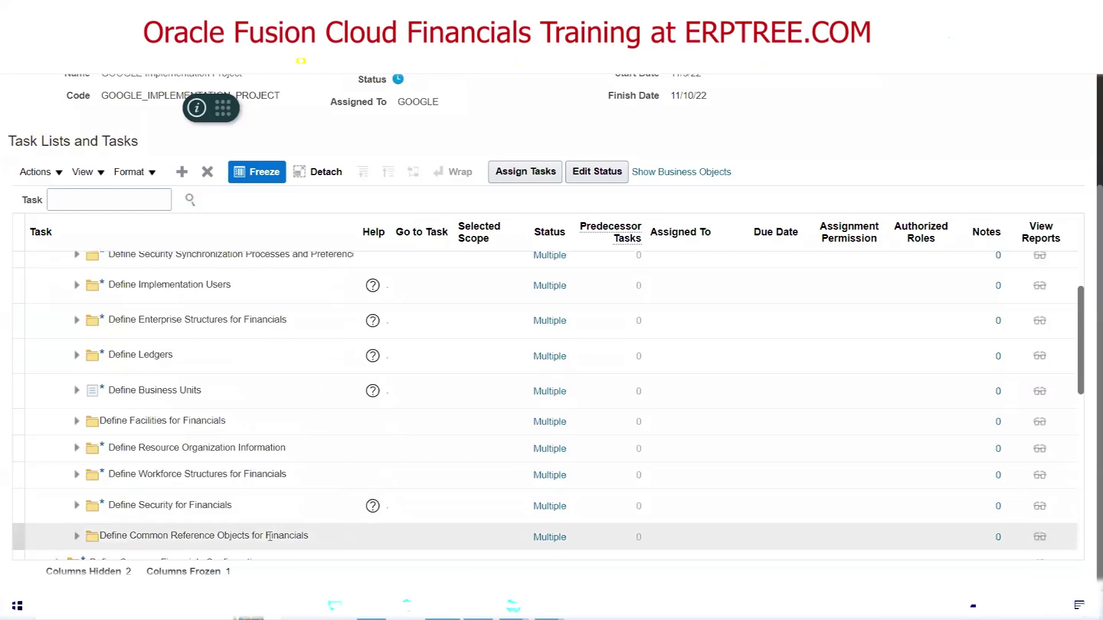
pyautogui.scroll(-3, 295, 450)
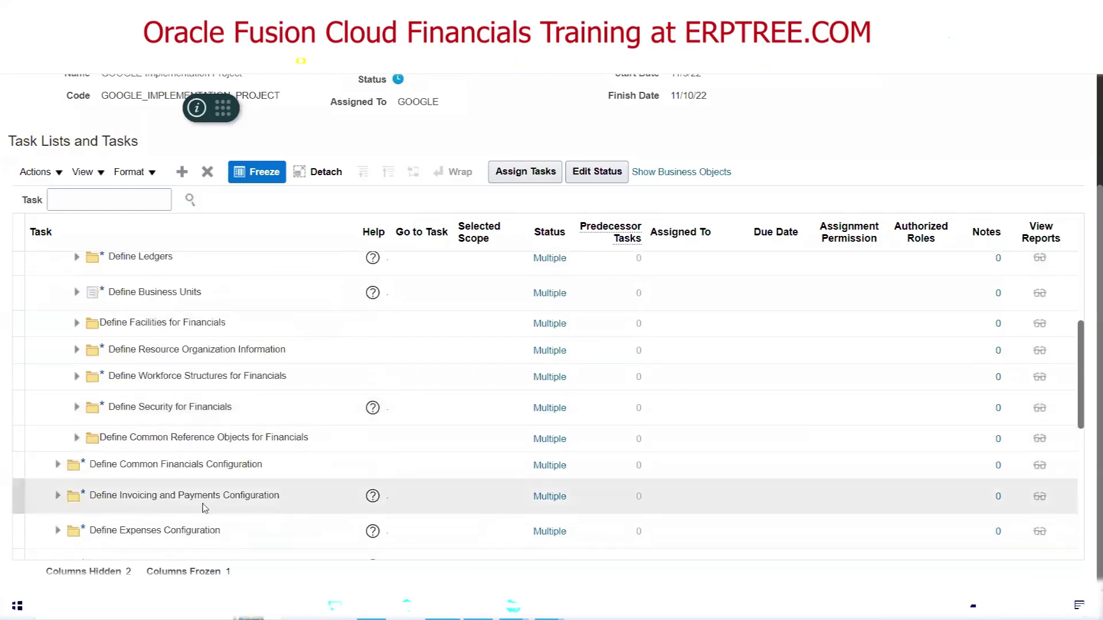
pyautogui.scroll(3, 189, 448)
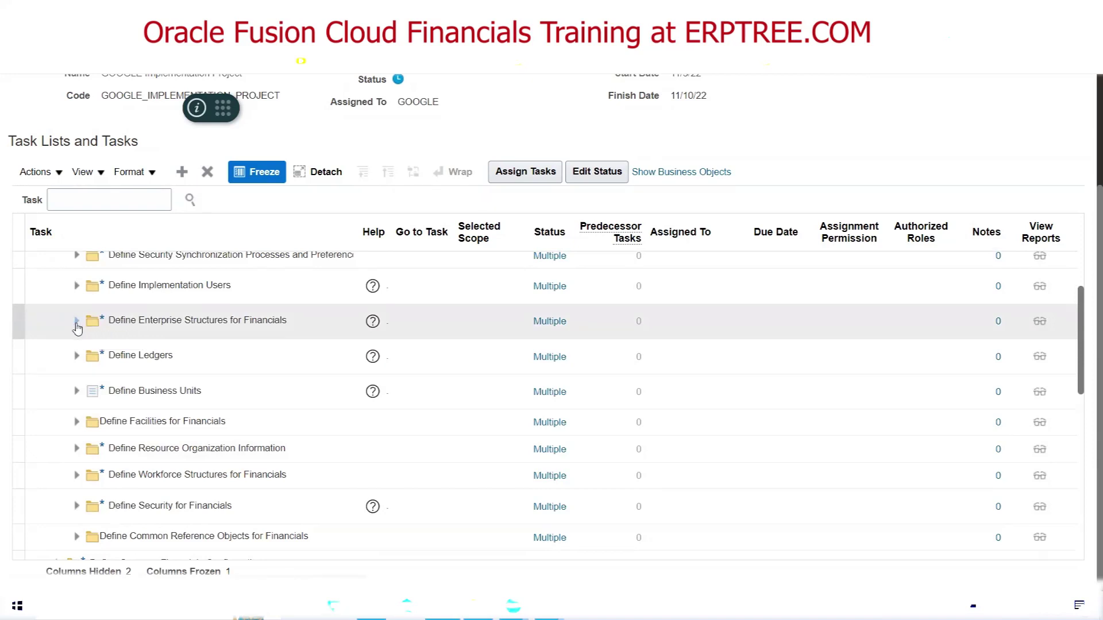
pyautogui.click(77, 323)
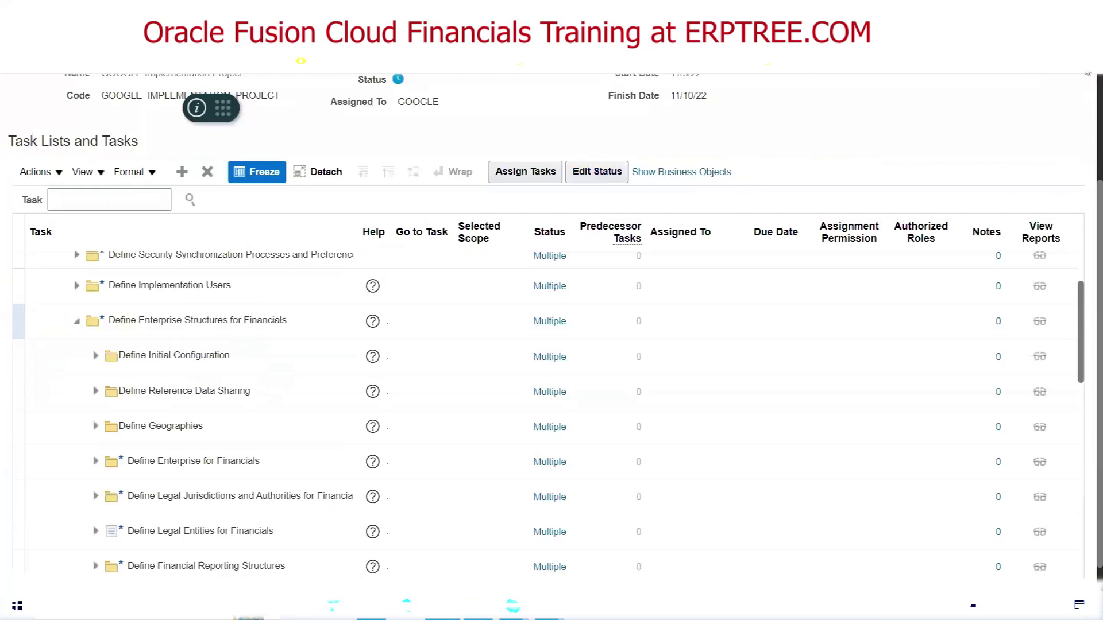
# - Expand Define Financial Reporting Structures and the Define Calendars task list inside it
pyautogui.moveTo(1084, 324); pyautogui.dragTo(1085, 360)
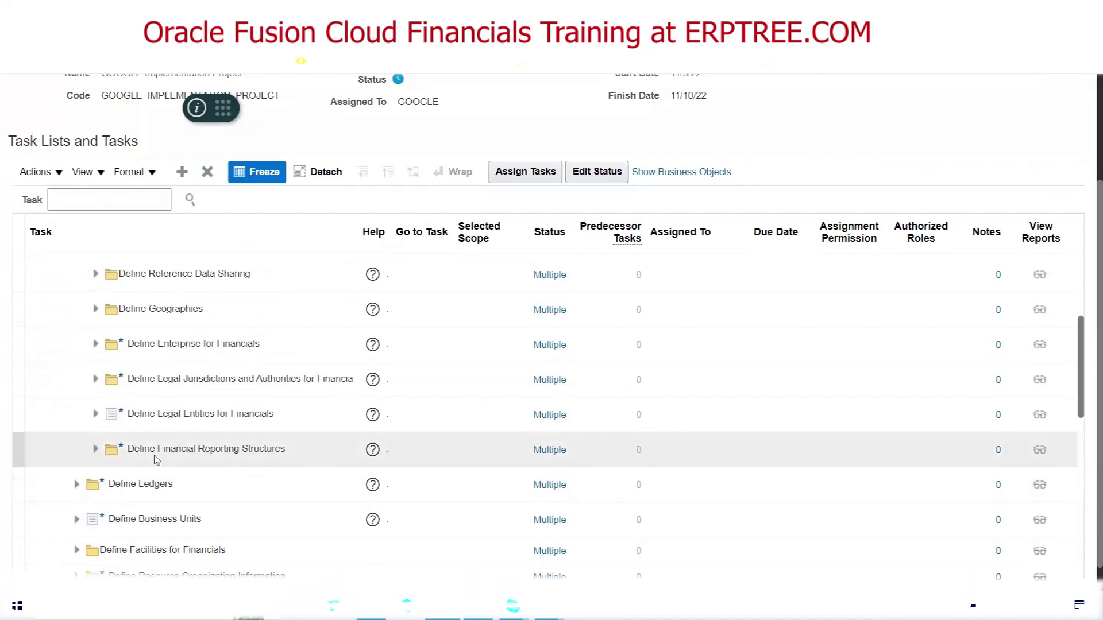
pyautogui.click(97, 450)
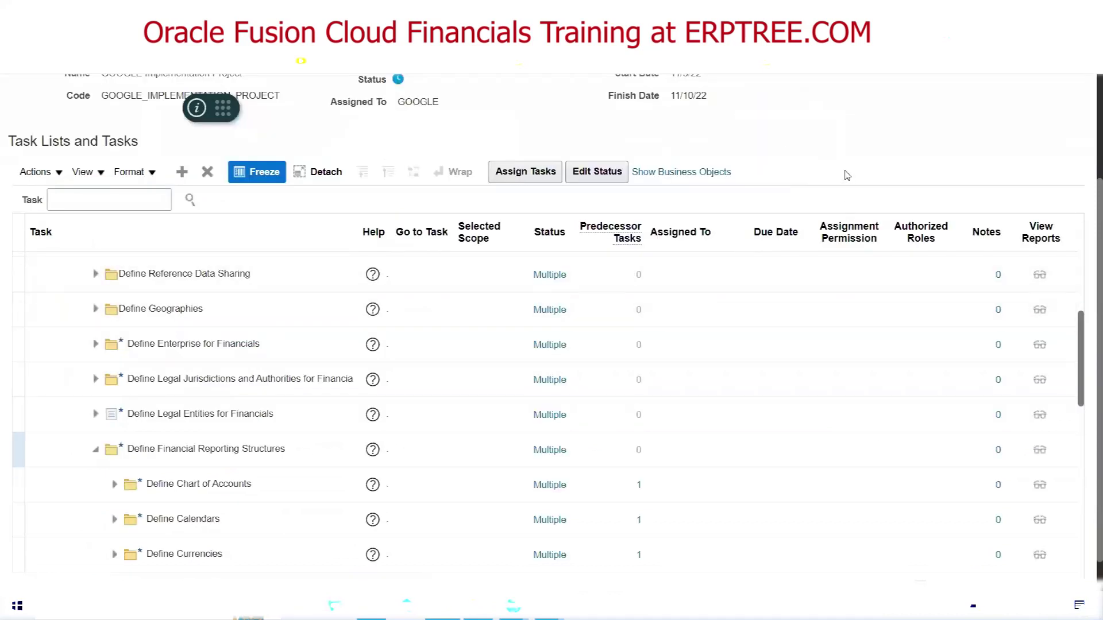
pyautogui.scroll(-1, 689, 316)
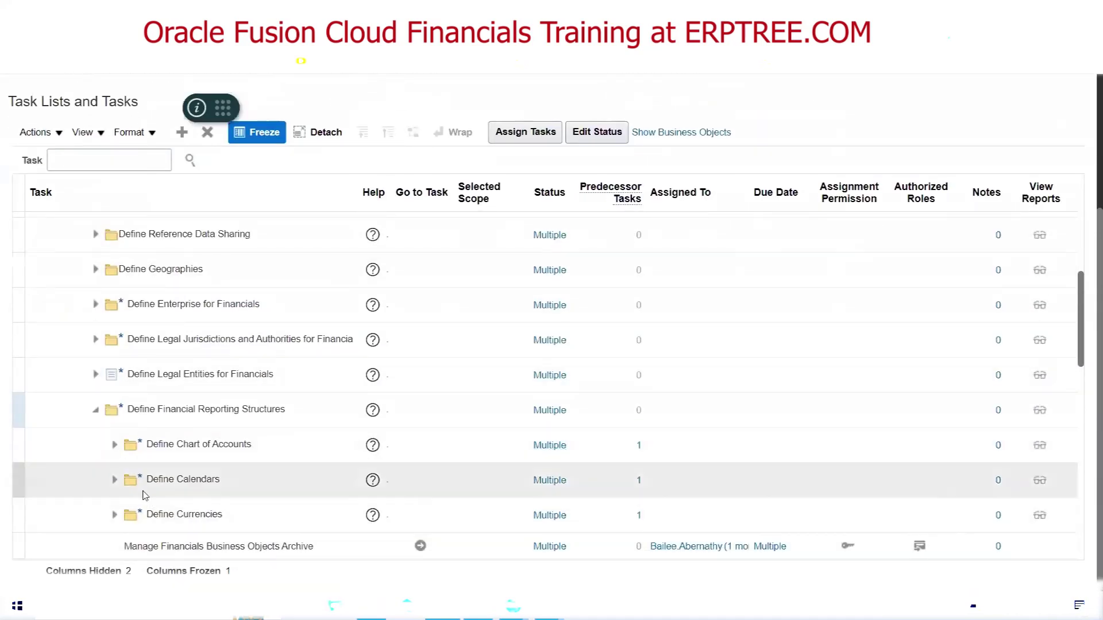
pyautogui.click(115, 481)
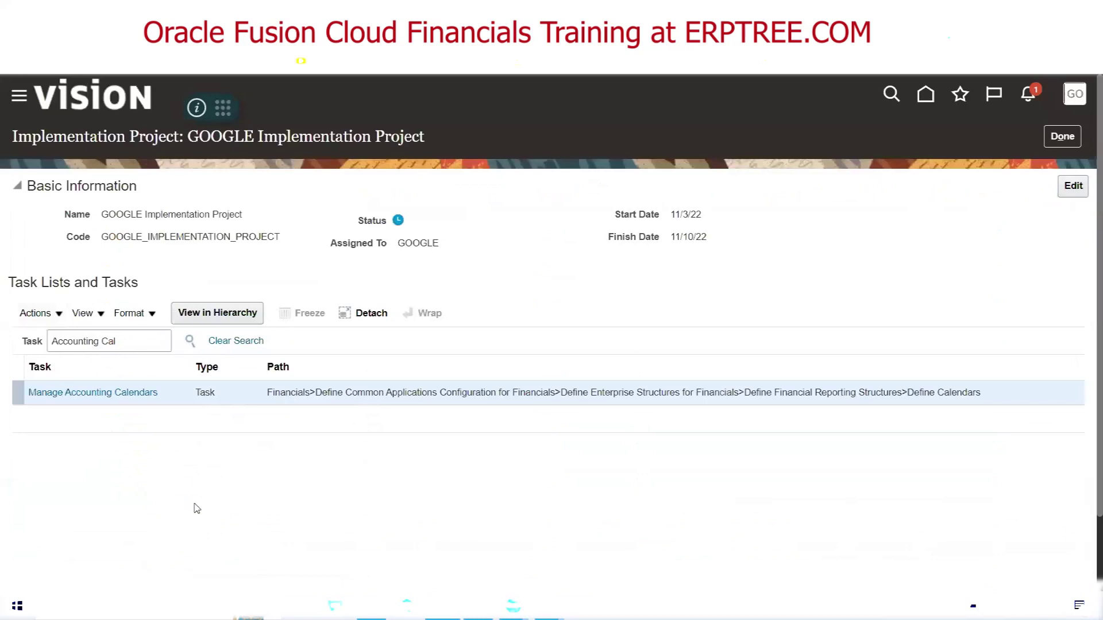
# - Open the Manage Accounting Calendars task from the Define Calendars task list and look over the existing calendars
pyautogui.click(87, 393)
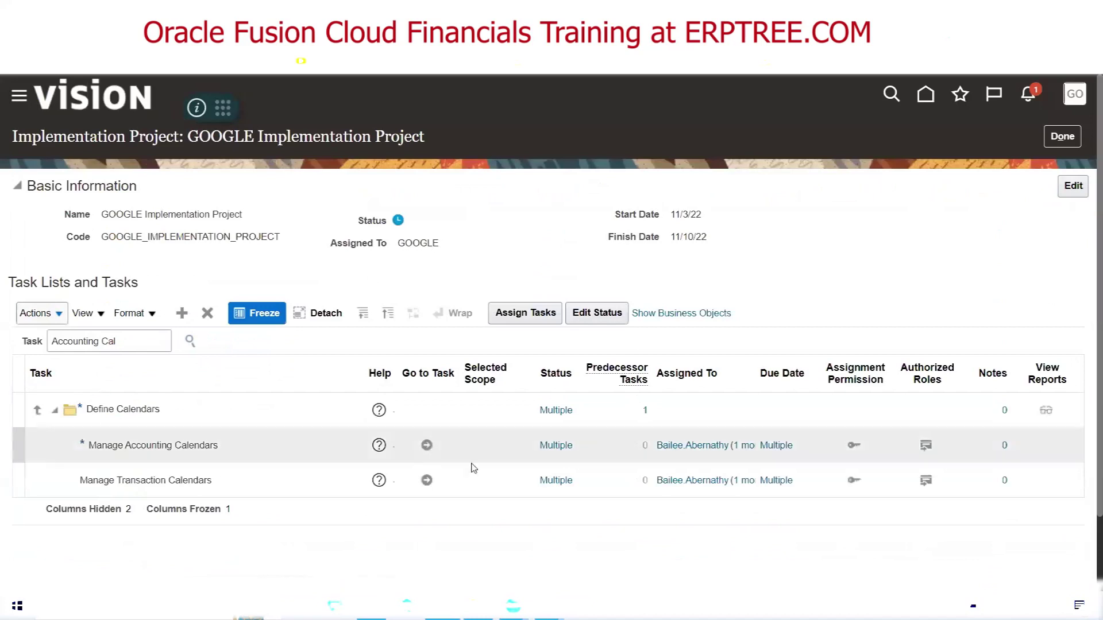
pyautogui.click(427, 446)
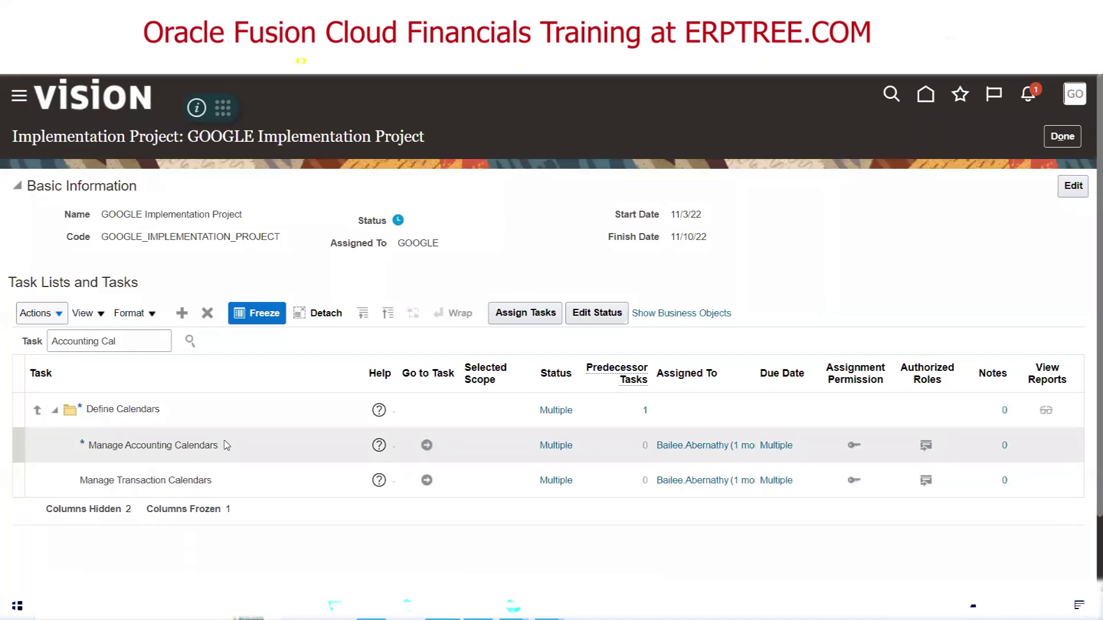
pyautogui.click(426, 447)
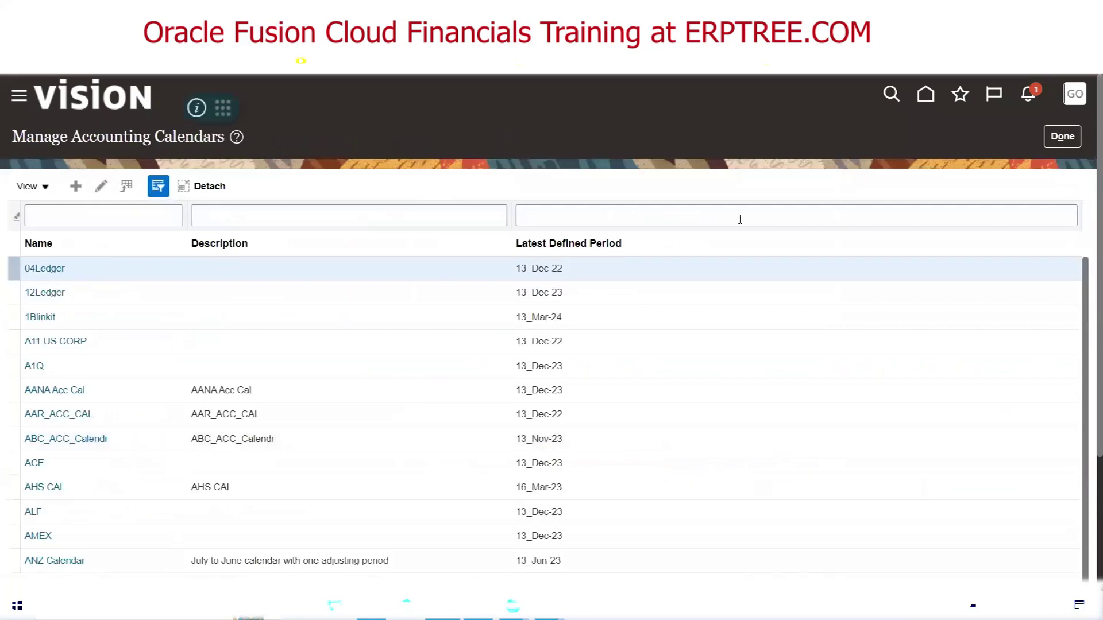
pyautogui.scroll(-3, 740, 219)
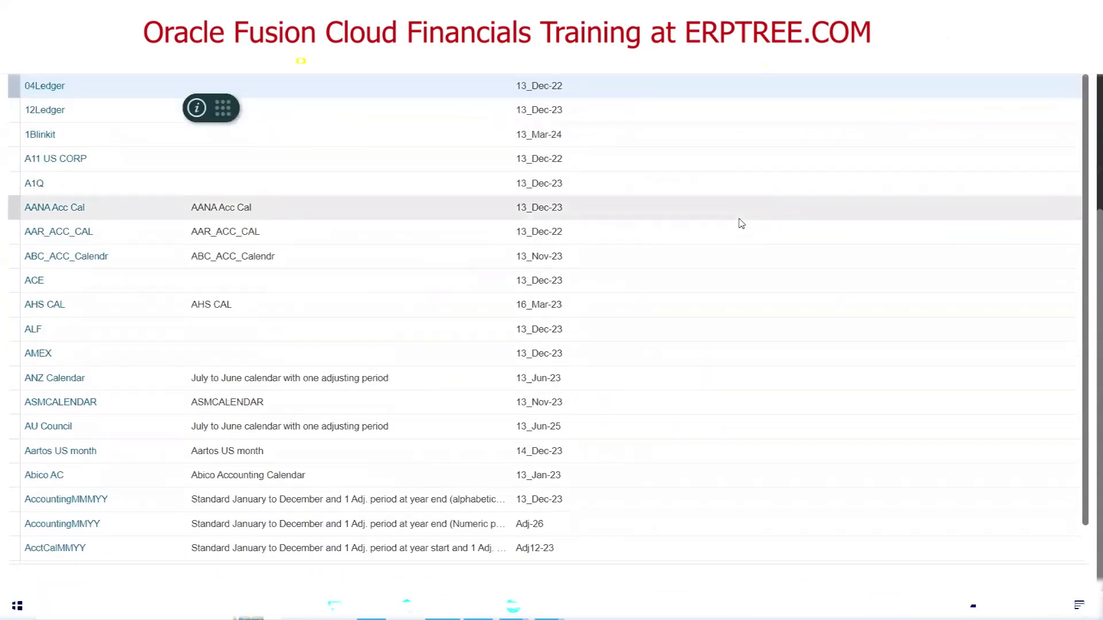
pyautogui.scroll(3, 741, 223)
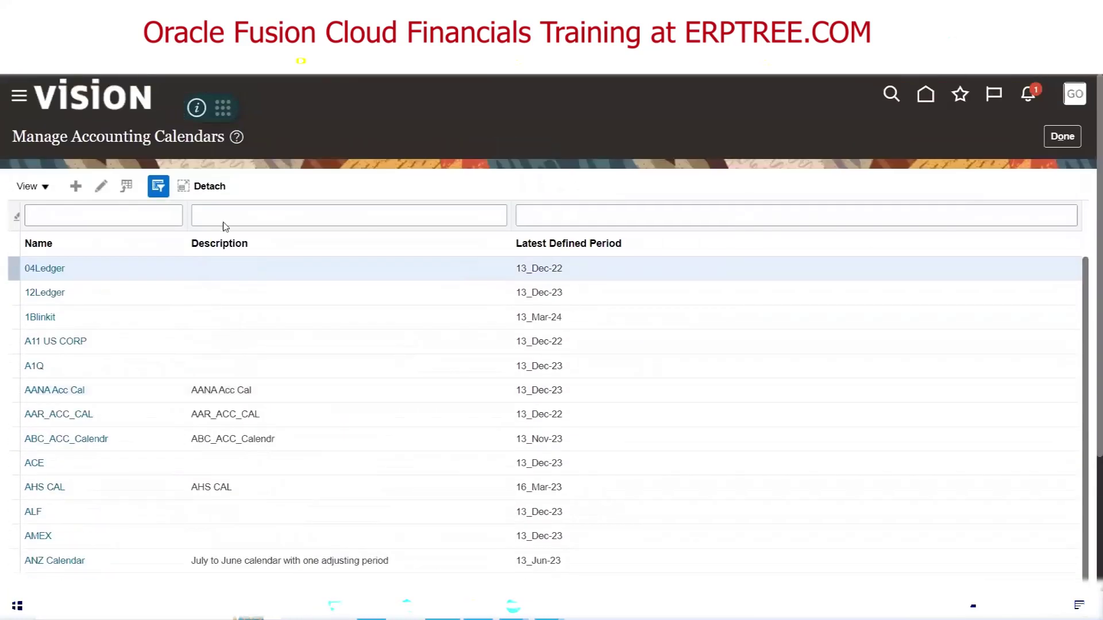
# - Filter the accounting calendars by the name "."
pyautogui.click(83, 217)
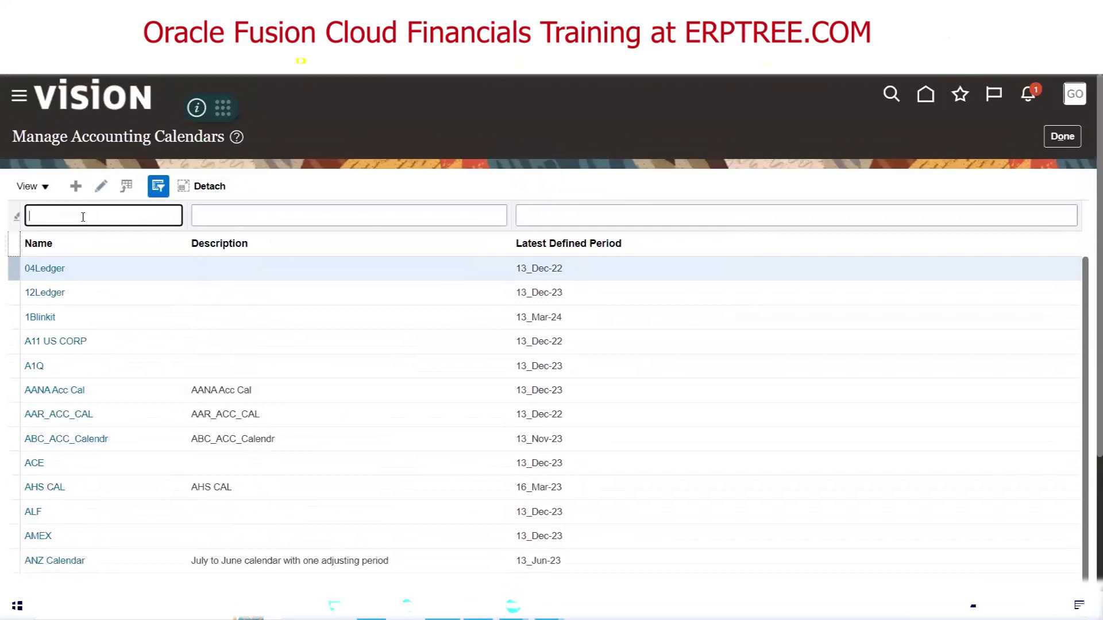
pyautogui.write('.')
pyautogui.press('Return')
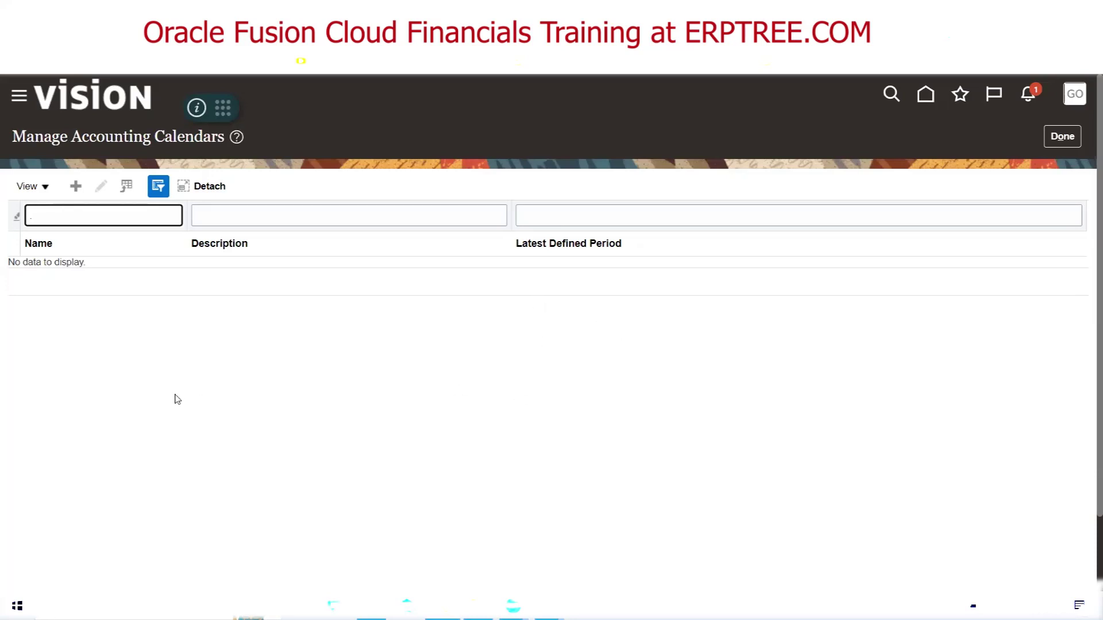
# - Start a new accounting calendar and name it GOOGLE ACC CAL
pyautogui.click(75, 187)
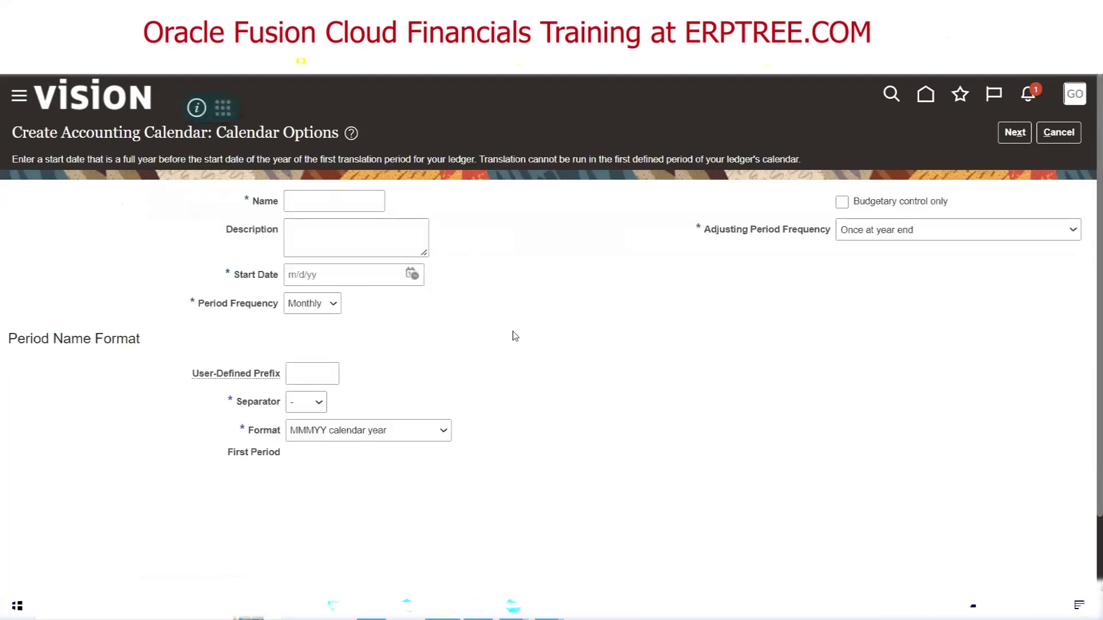
pyautogui.click(323, 200)
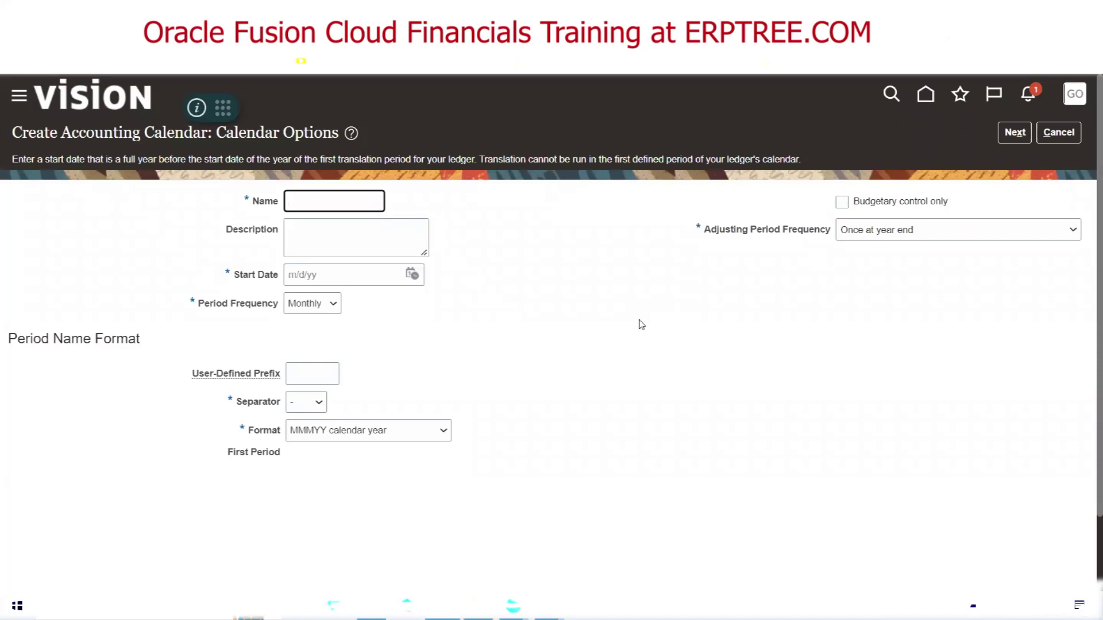
pyautogui.write('Google ACC')
pyautogui.press('BackSpace')
pyautogui.press('BackSpace')
pyautogui.press('BackSpace')
pyautogui.press('BackSpace')
pyautogui.press('BackSpace')
pyautogui.press('BackSpace')
pyautogui.press('BackSpace')
pyautogui.press('BackSpace')
pyautogui.press('BackSpace')
pyautogui.press('BackSpace')
pyautogui.write('GOOGLE ACC CALK')
pyautogui.press('BackSpace')
pyautogui.write('L')
pyautogui.press('BackSpace')
pyautogui.moveTo(372, 201); pyautogui.dragTo(223, 204)
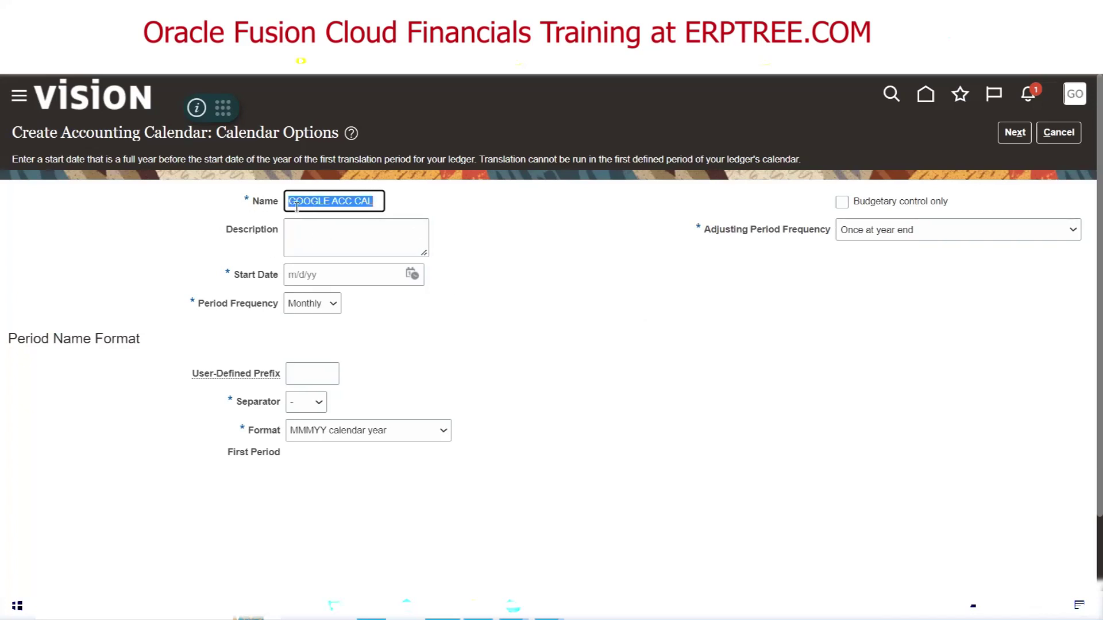
pyautogui.click(349, 201)
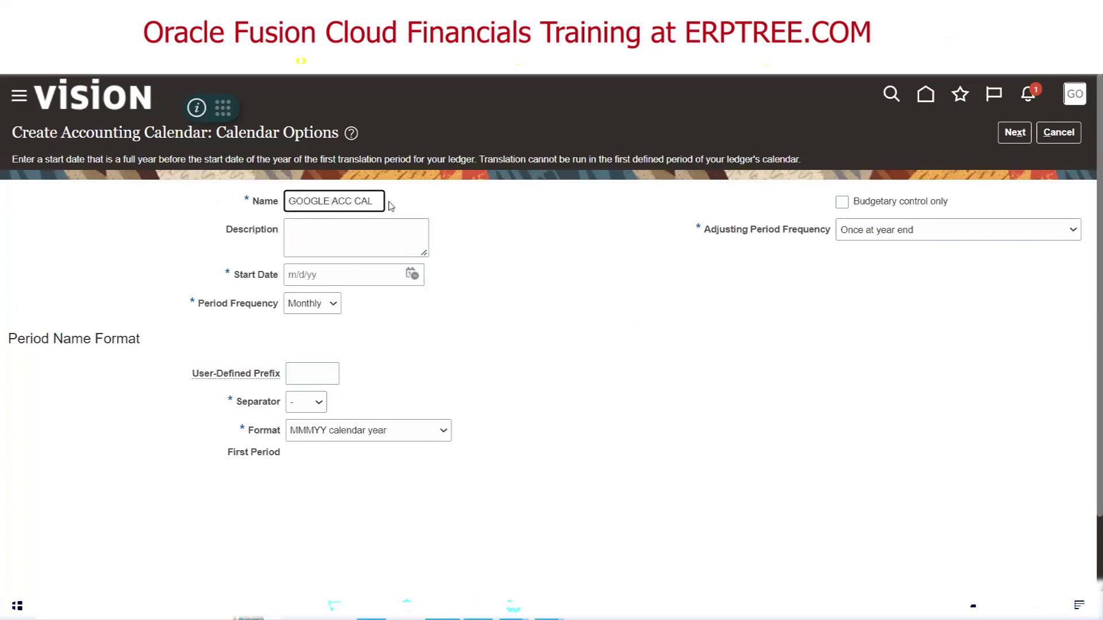
pyautogui.moveTo(376, 201); pyautogui.dragTo(363, 201)
# - Enter "Google Accounting Calendar for USA" as the new calendar's description
pyautogui.click(319, 232)
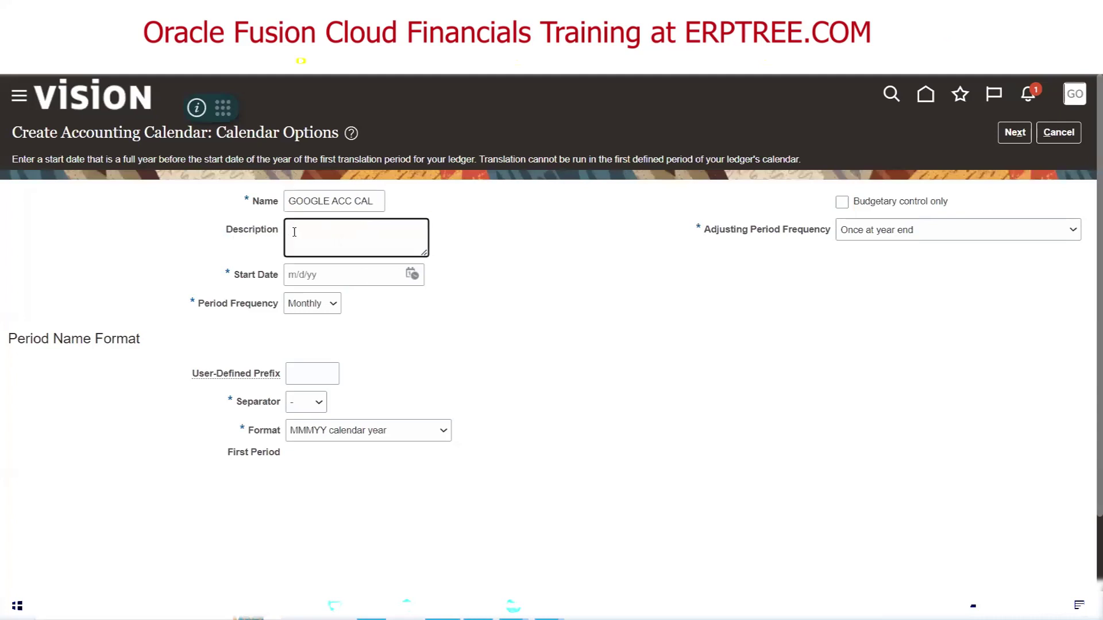
pyautogui.write('Google Accounting Calen')
pyautogui.press('BackSpace')
pyautogui.press('BackSpace')
pyautogui.press('BackSpace')
pyautogui.write('li')
pyautogui.press('BackSpace')
pyautogui.press('BackSpace')
pyautogui.write('ledar forUSA')
pyautogui.click(390, 233)
pyautogui.write('n')
pyautogui.click(300, 244)
pyautogui.moveTo(223, 231); pyautogui.dragTo(273, 232)
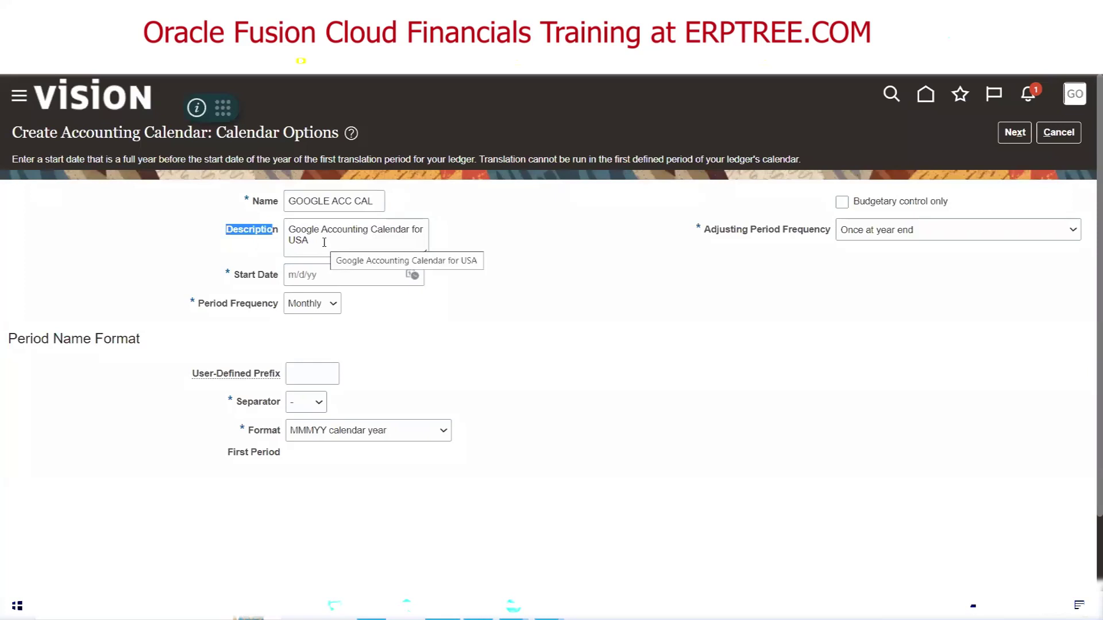
pyautogui.moveTo(324, 243); pyautogui.dragTo(285, 224)
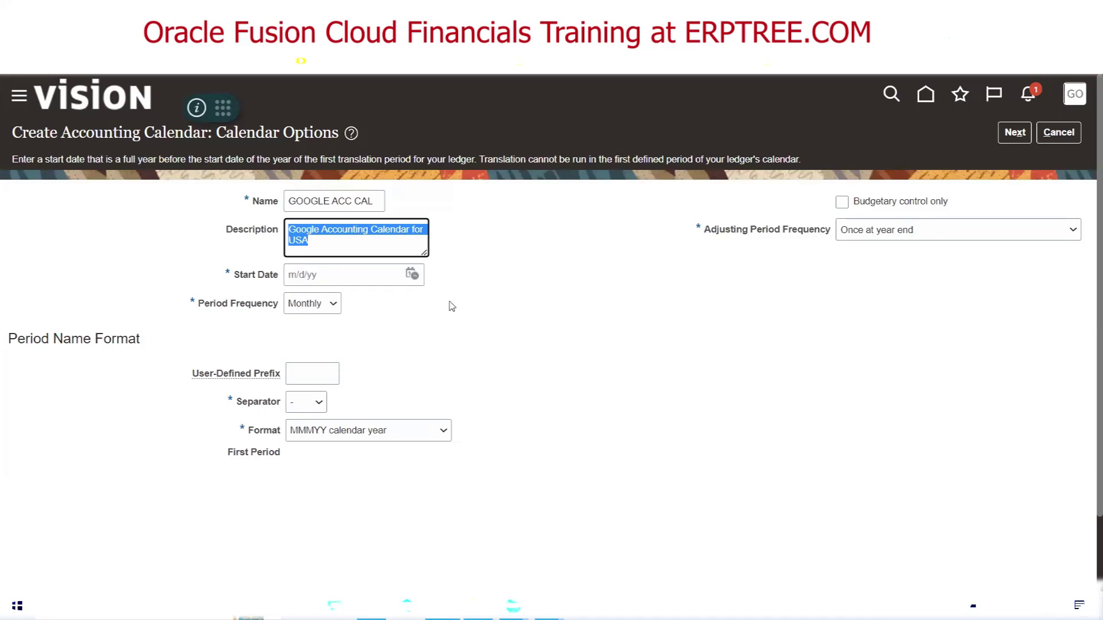
# - Set the calendar's start date to January 1, 2022
pyautogui.click(413, 275)
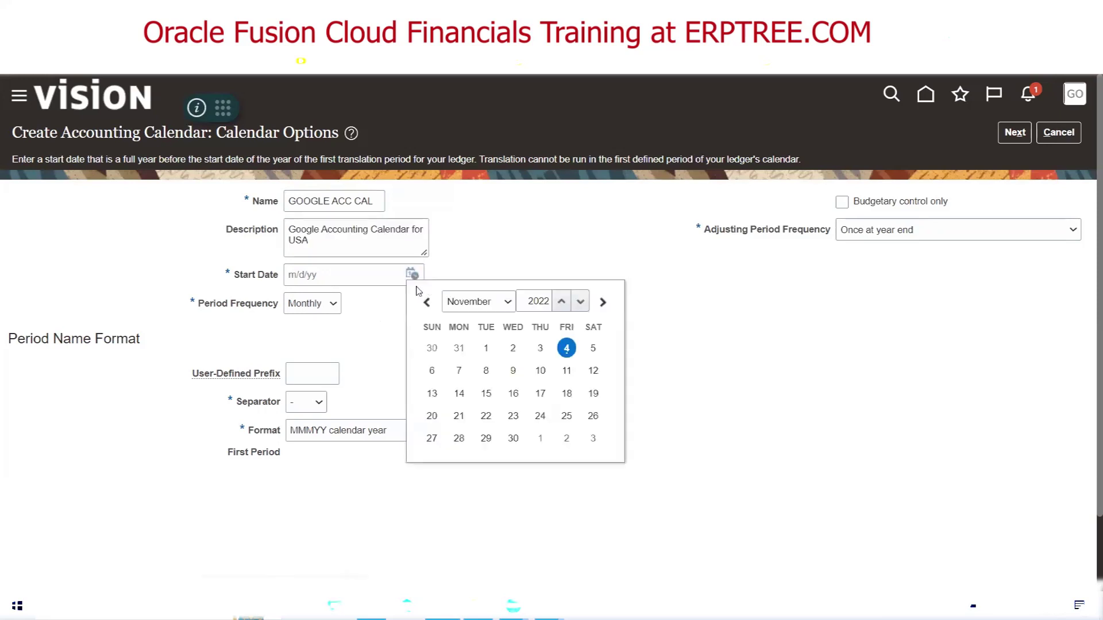
pyautogui.click(508, 302)
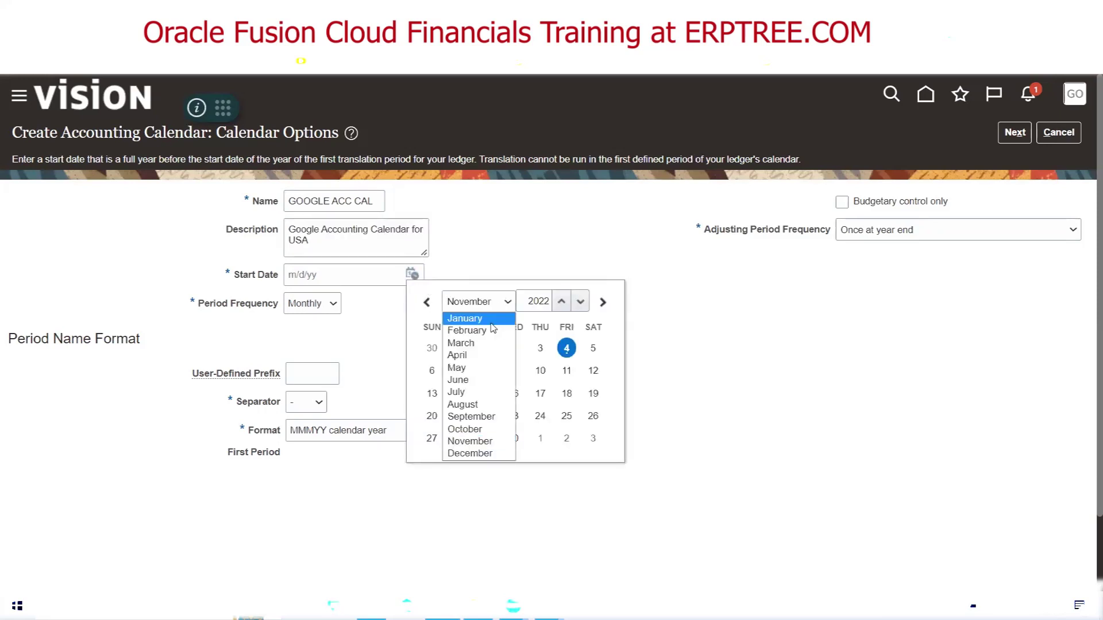
pyautogui.click(483, 321)
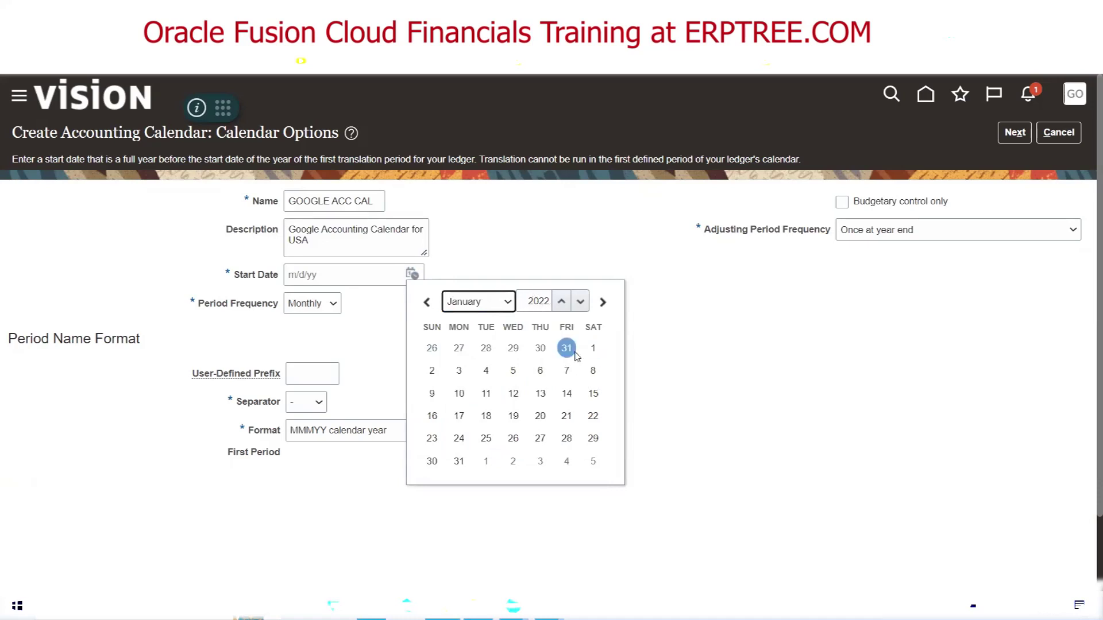
pyautogui.click(593, 349)
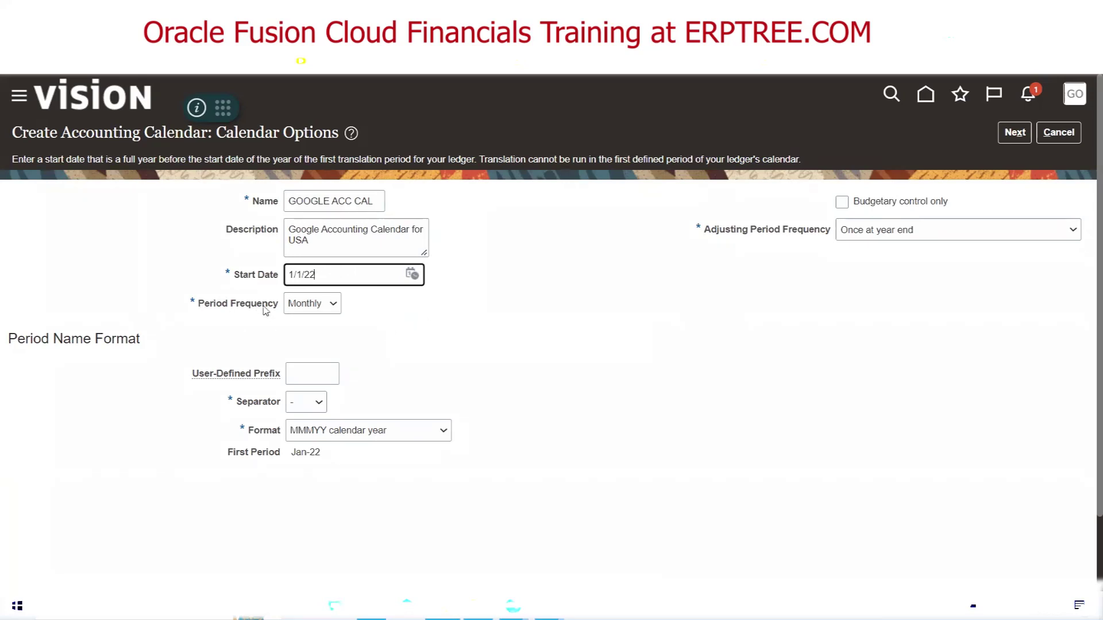
pyautogui.click(424, 320)
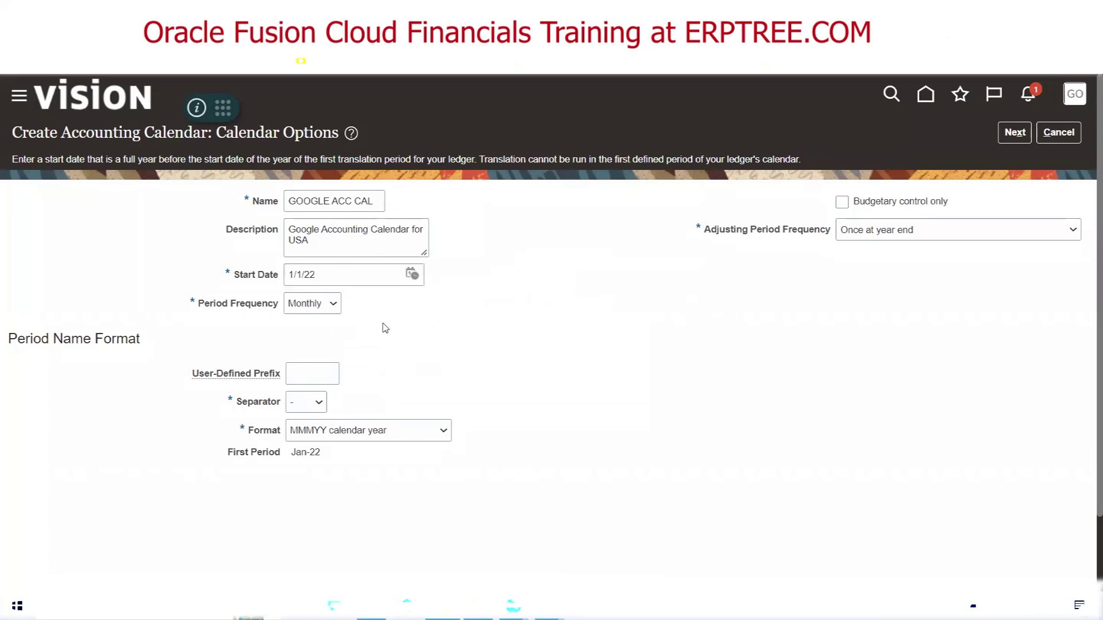
# - Try the Quarterly and Weekly period frequencies, and return the frequency to Monthly
pyautogui.click(326, 309)
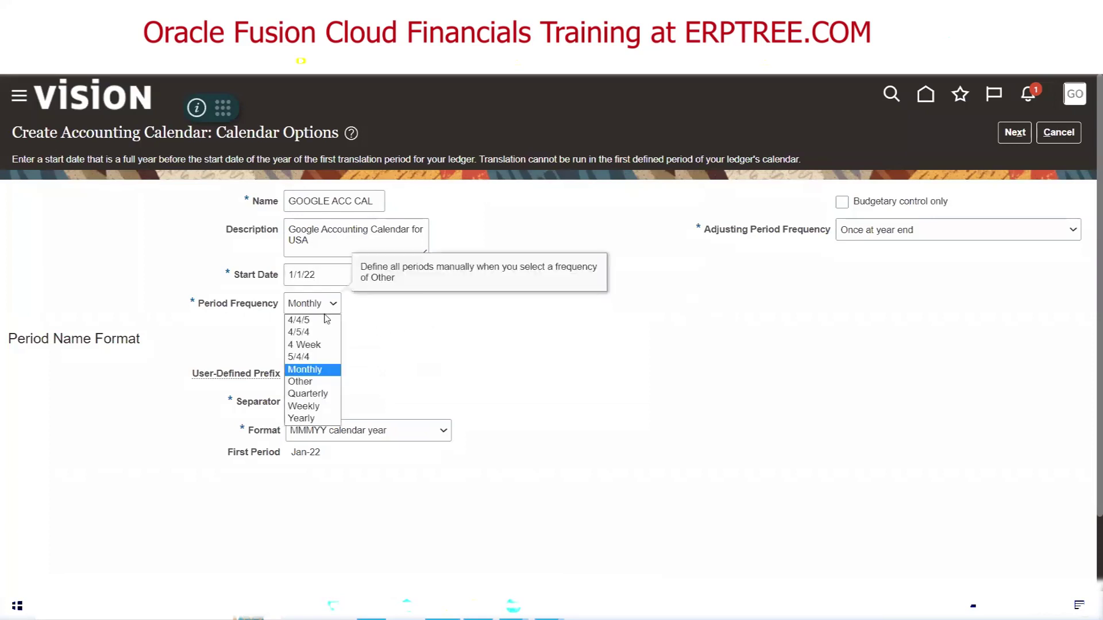
pyautogui.click(318, 393)
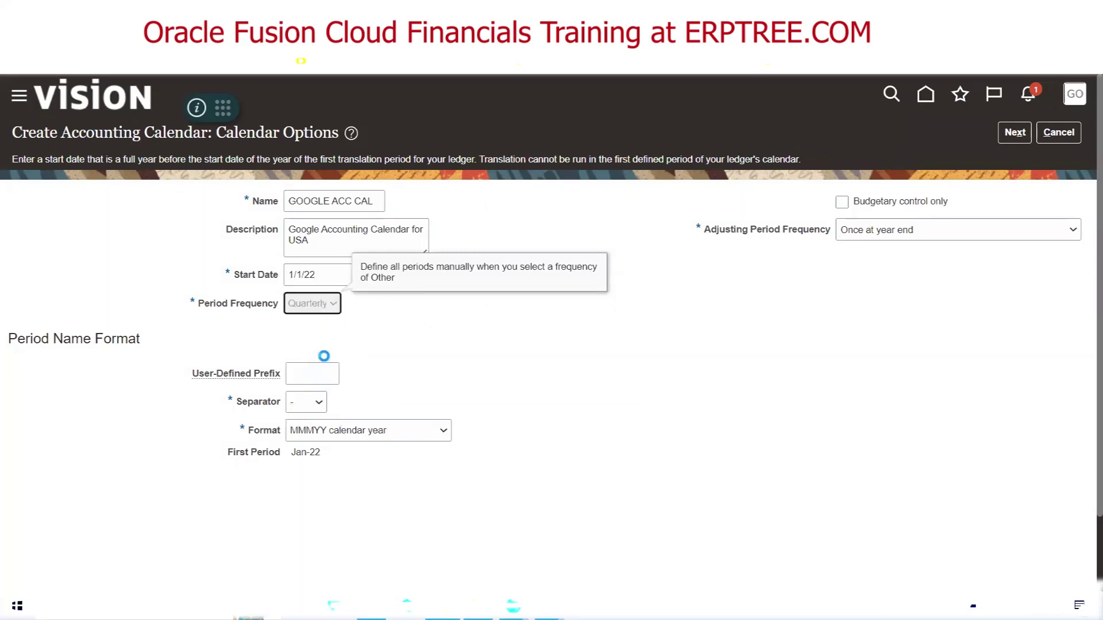
pyautogui.click(326, 307)
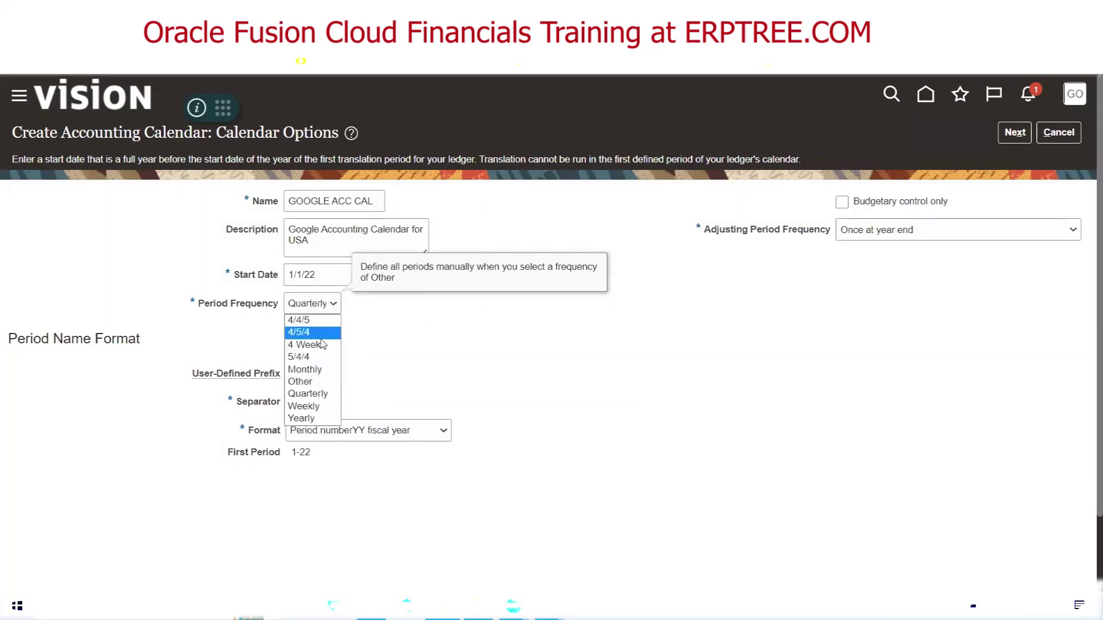
pyautogui.click(319, 406)
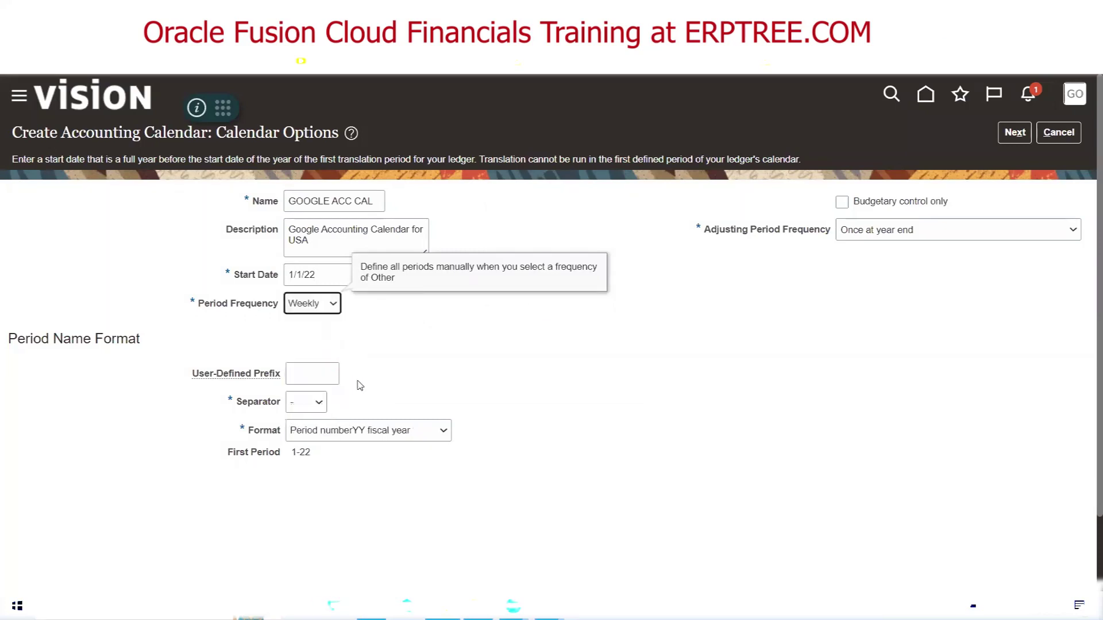
pyautogui.click(332, 302)
pyautogui.click(319, 374)
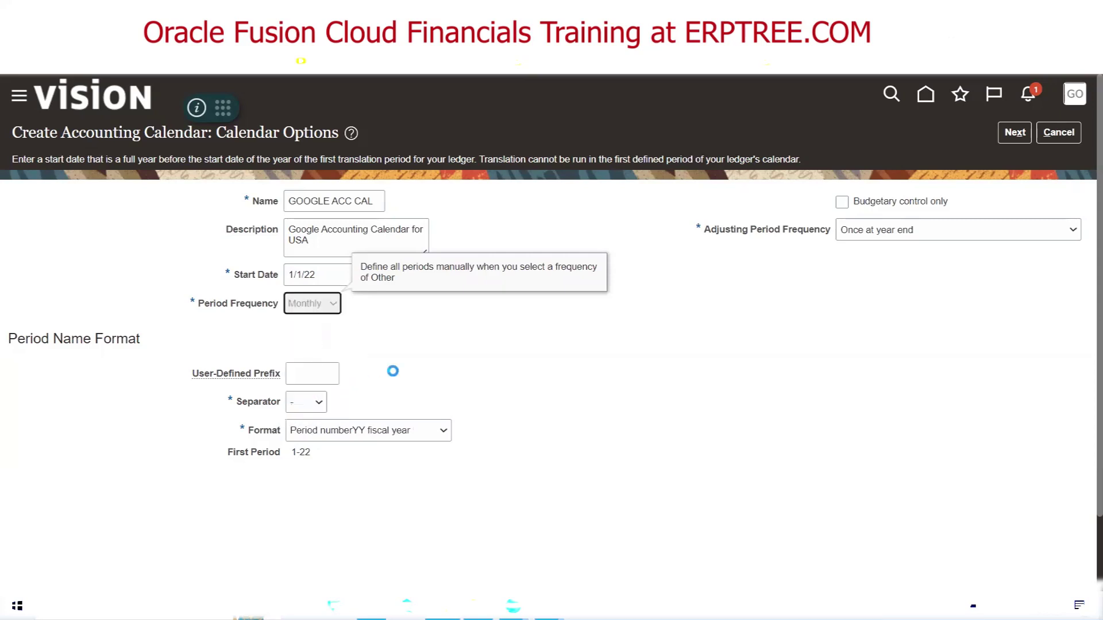
pyautogui.click(434, 350)
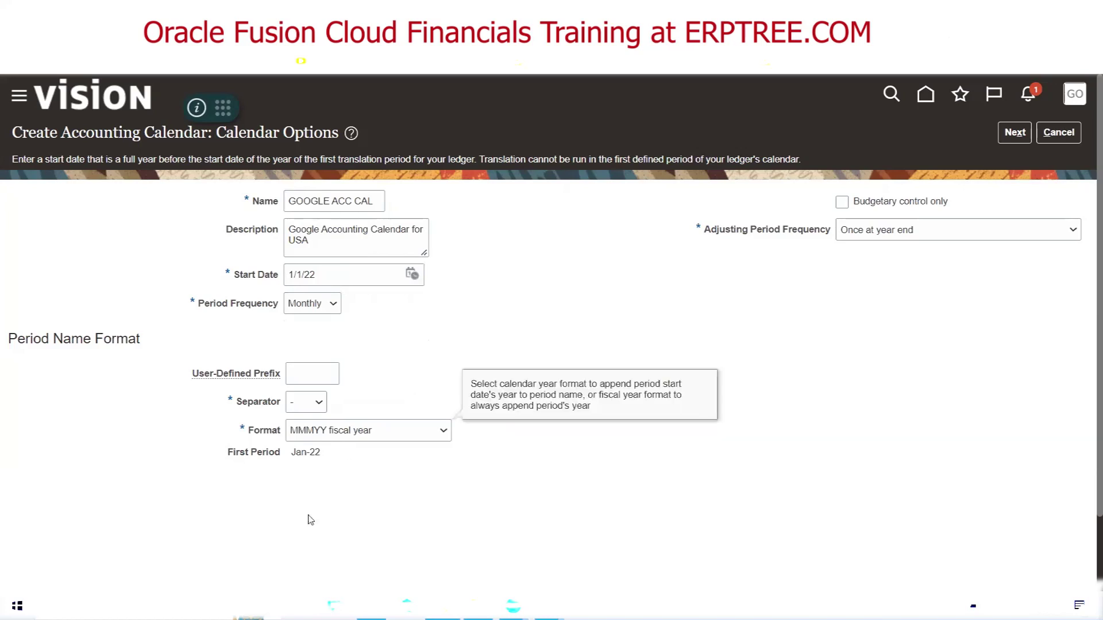
# - Check the first period's name and try the YYYYMMM fiscal year format for period names
pyautogui.click(280, 439)
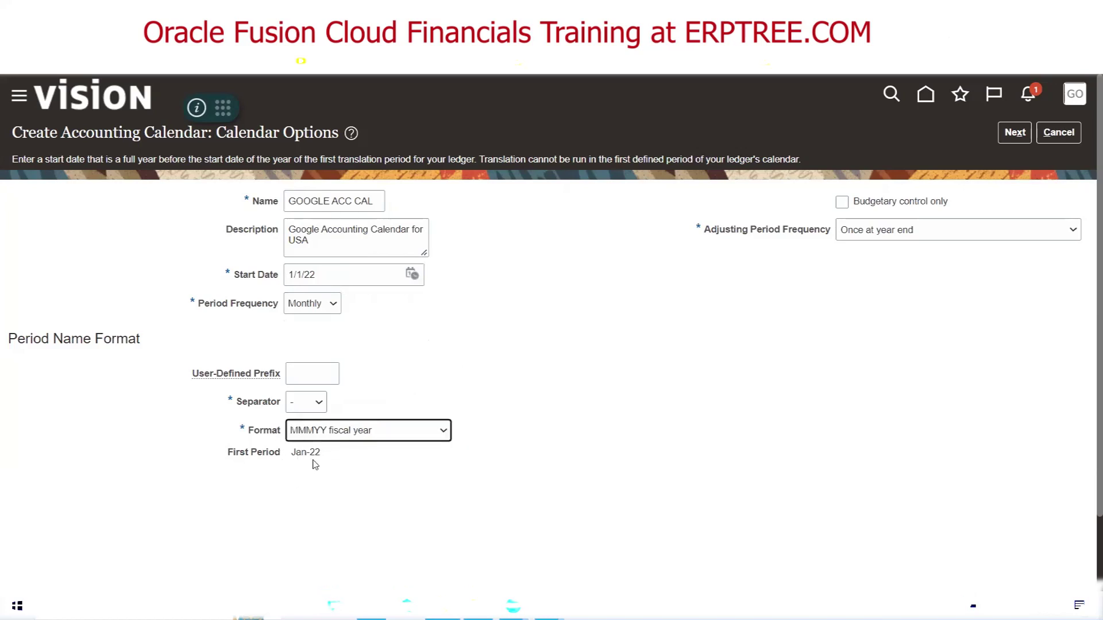
pyautogui.moveTo(292, 454); pyautogui.dragTo(326, 465)
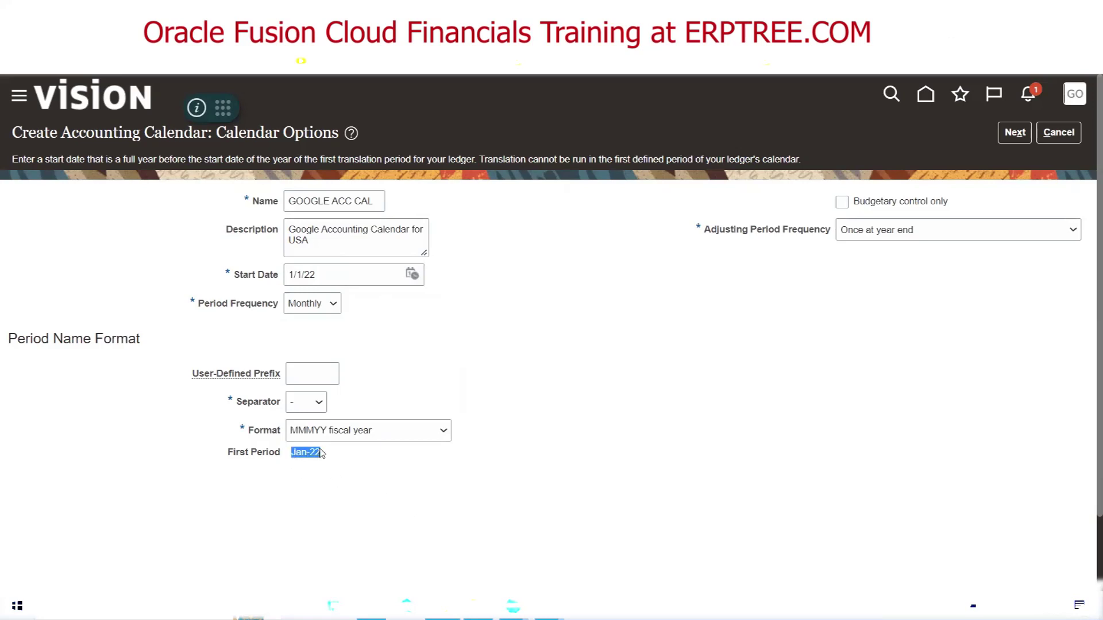
pyautogui.moveTo(395, 446)
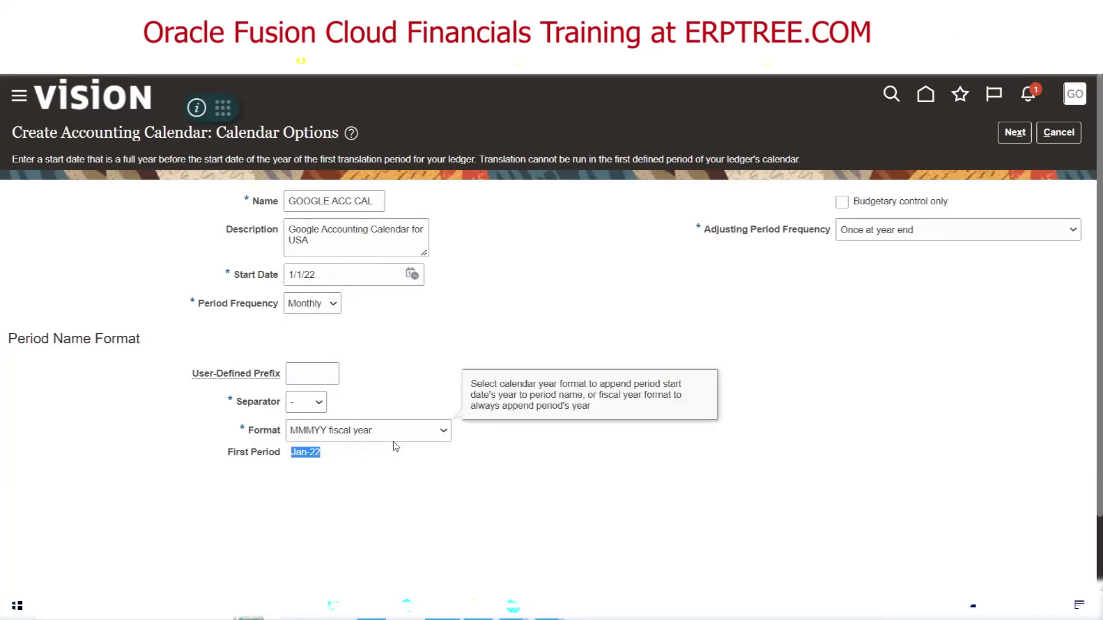
pyautogui.click(438, 432)
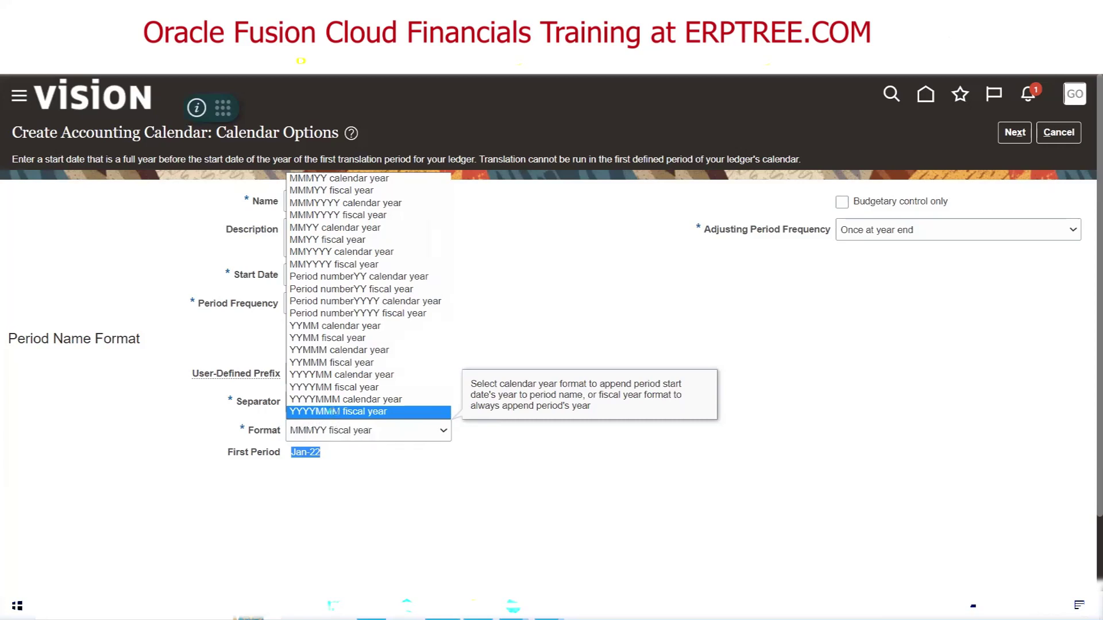
pyautogui.click(336, 413)
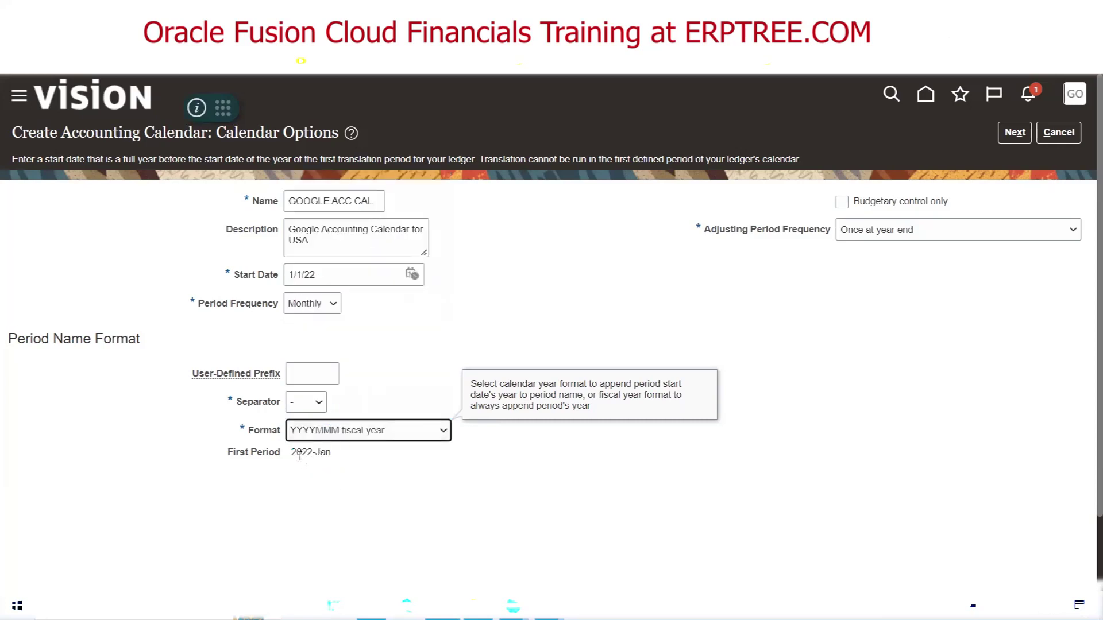
# - Set the period name format to MMMYY calendar year
pyautogui.click(415, 434)
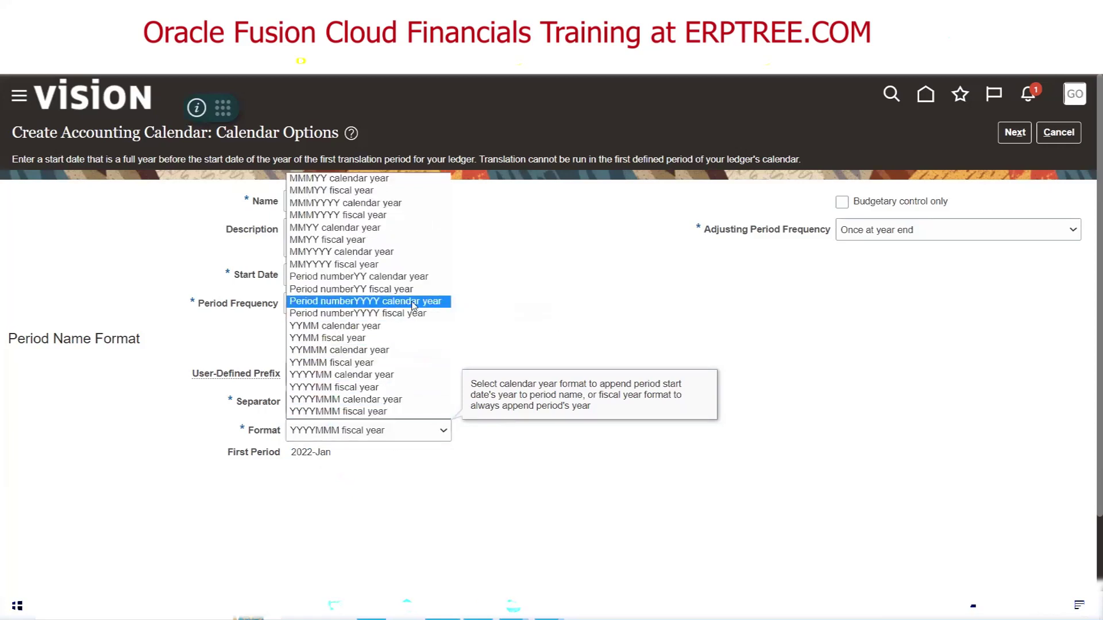
pyautogui.click(412, 178)
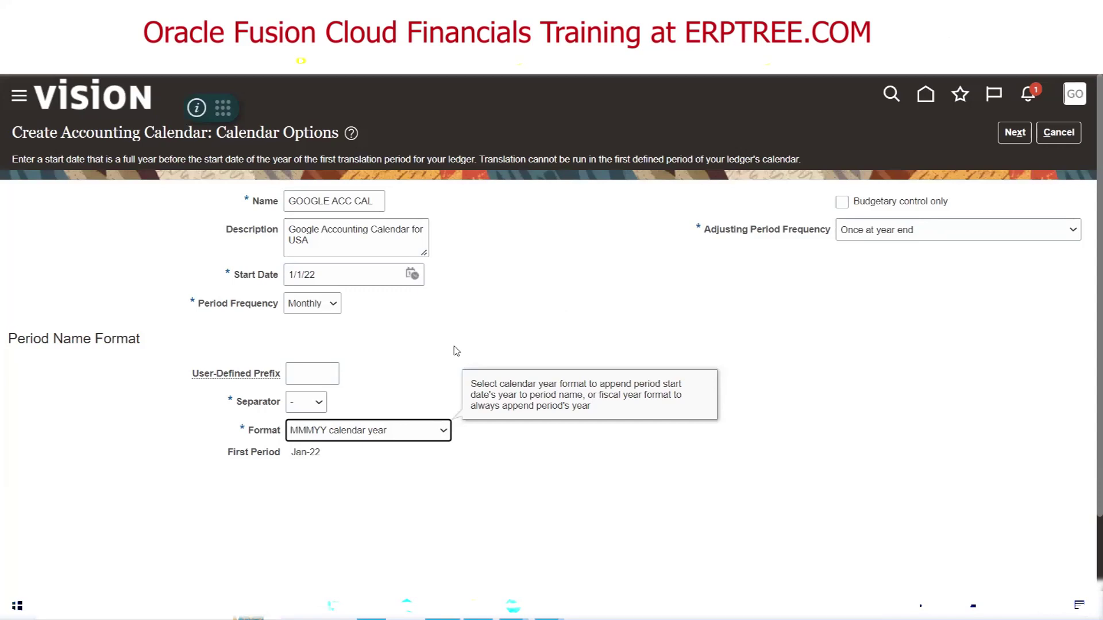
pyautogui.click(413, 329)
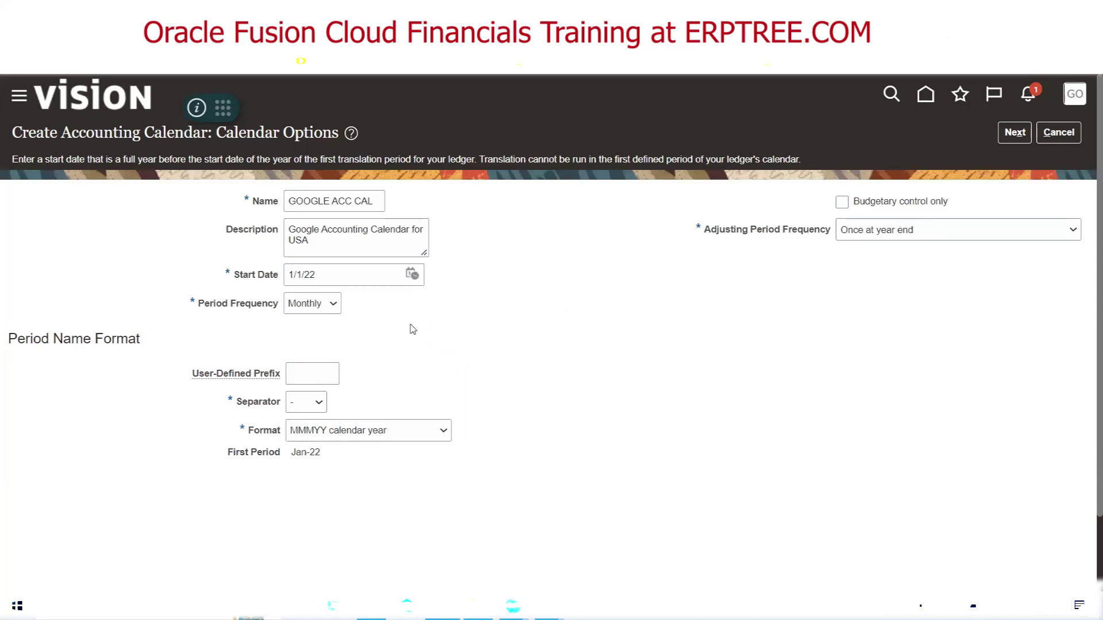
pyautogui.click(263, 430)
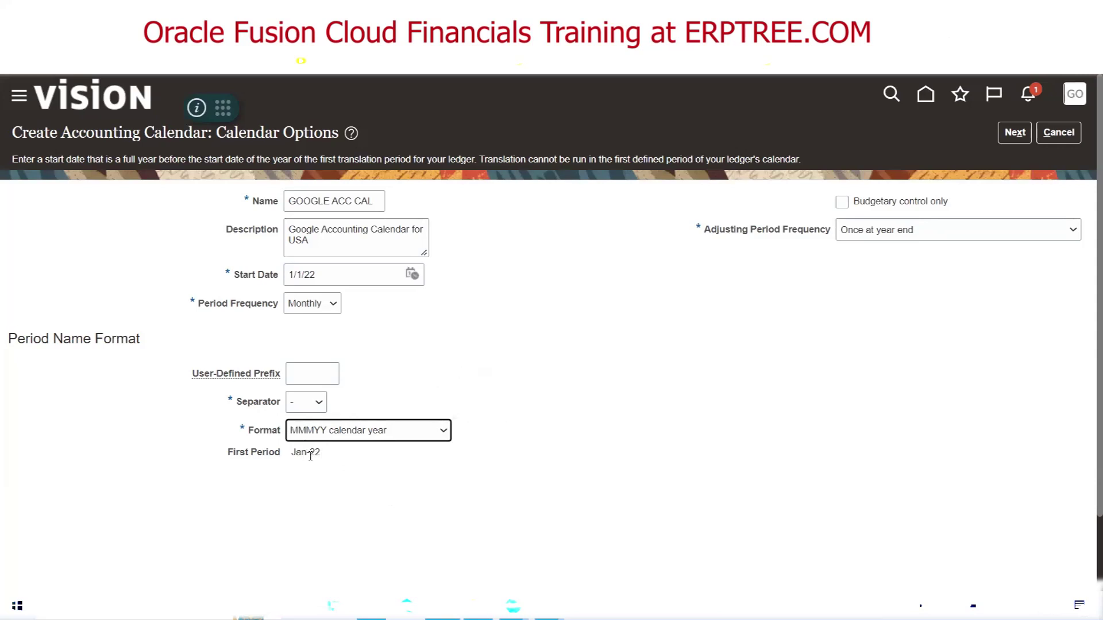
# - Try another period name separator and set the separator to None
pyautogui.click(320, 403)
pyautogui.click(304, 443)
pyautogui.click(319, 402)
pyautogui.click(302, 430)
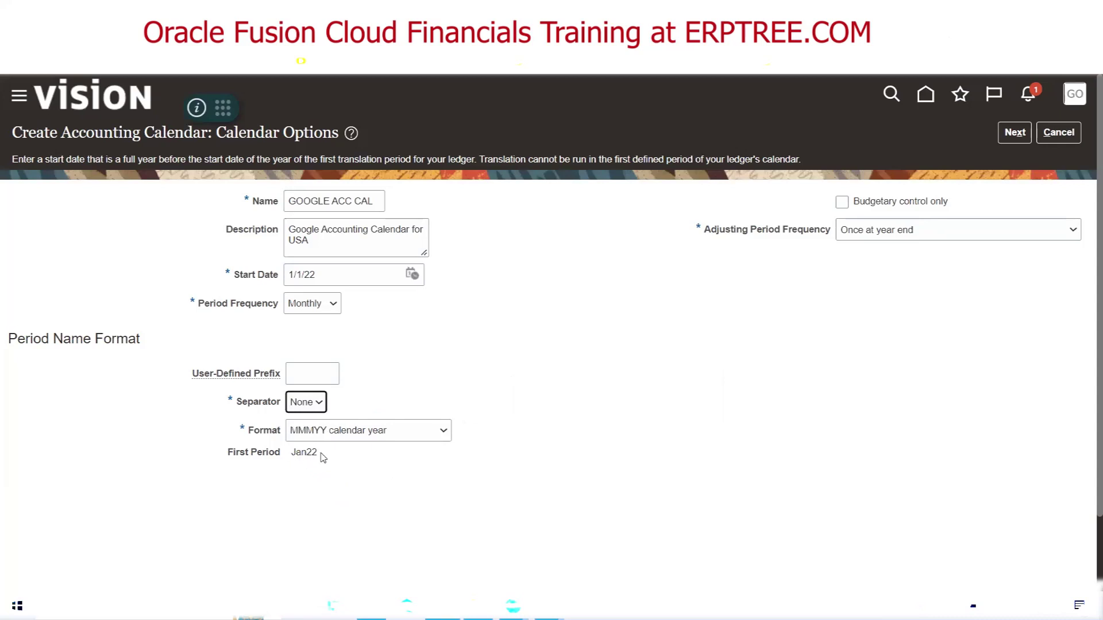
# - Set the period name separator to a hyphen (-)
pyautogui.click(311, 409)
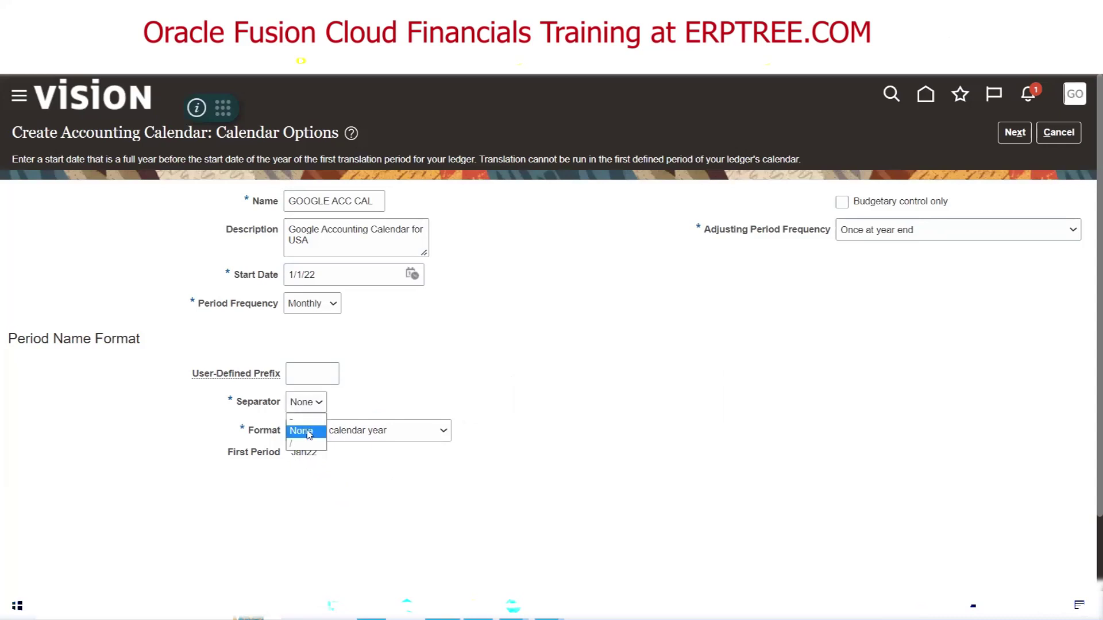
pyautogui.click(305, 432)
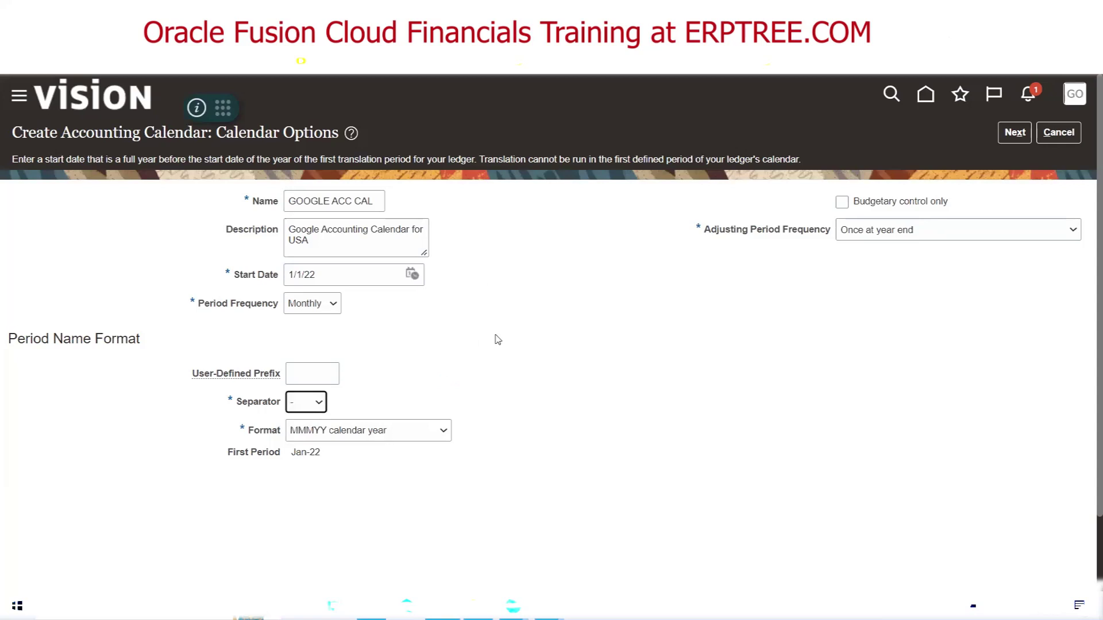
pyautogui.moveTo(321, 310)
# - Try the Other adjusting period frequency with 5 adjusting periods, and return the frequency to Once at year end
pyautogui.moveTo(704, 229); pyautogui.dragTo(834, 237)
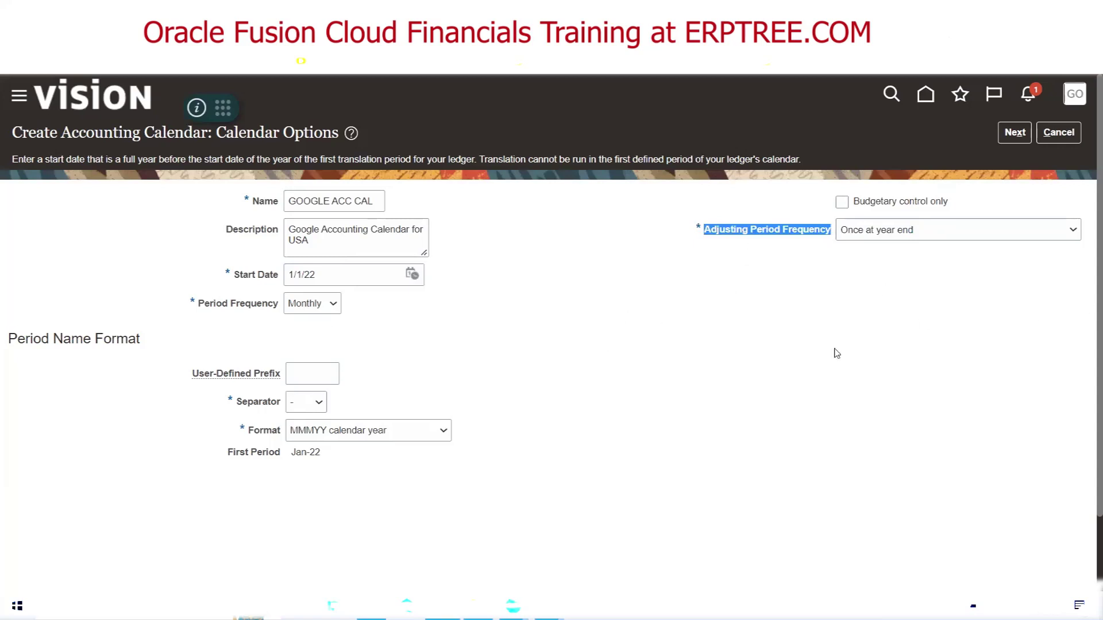
pyautogui.click(921, 233)
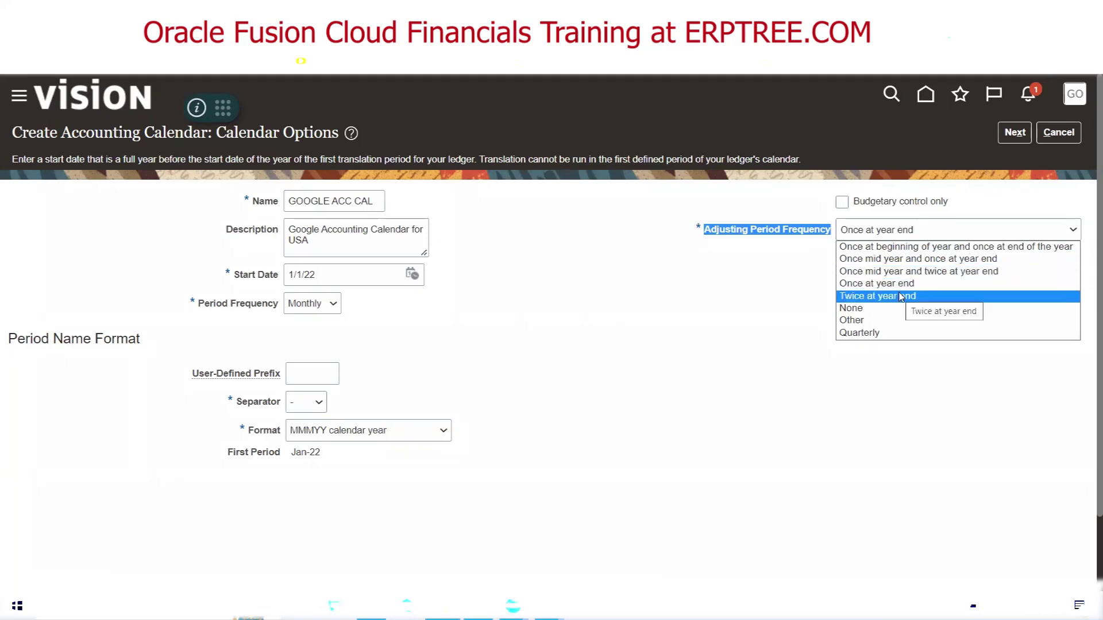
pyautogui.click(867, 322)
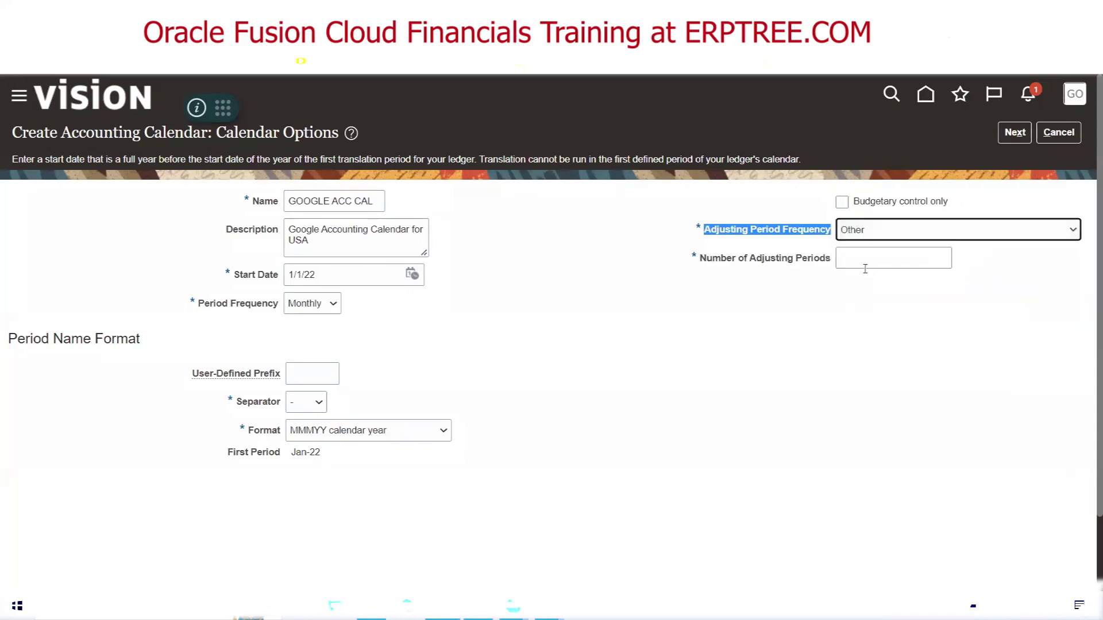
pyautogui.click(865, 261)
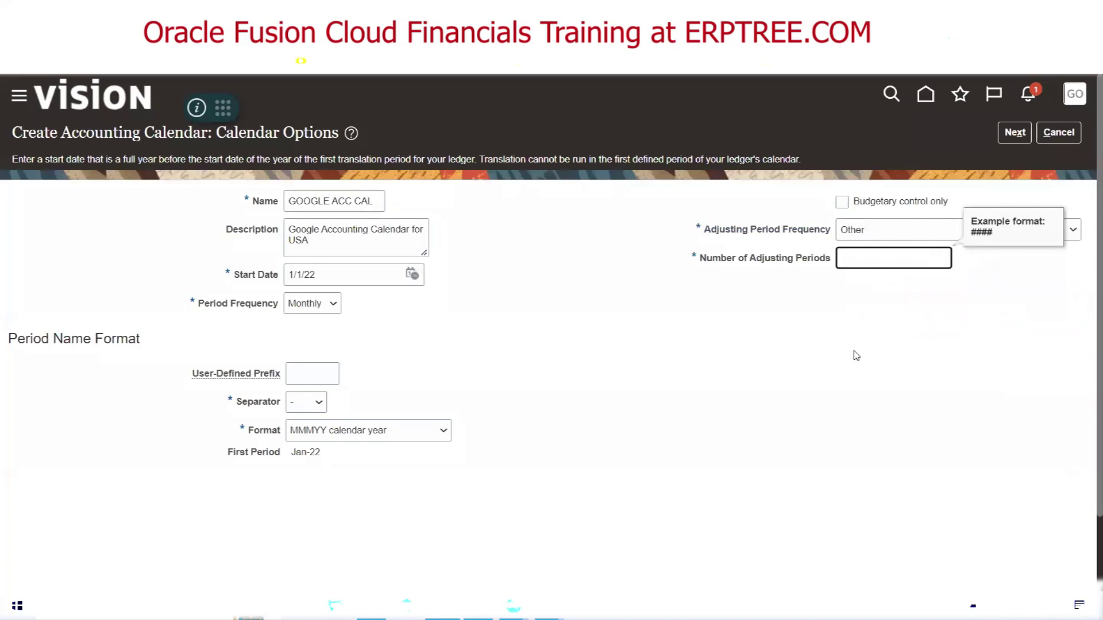
pyautogui.write('5')
pyautogui.click(877, 237)
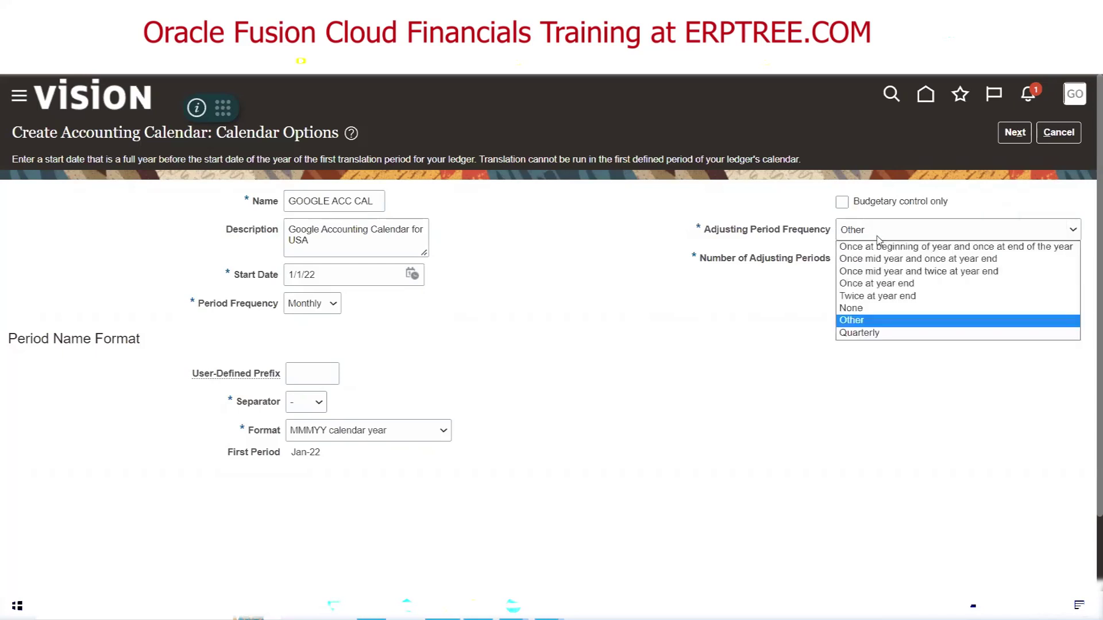
pyautogui.click(893, 285)
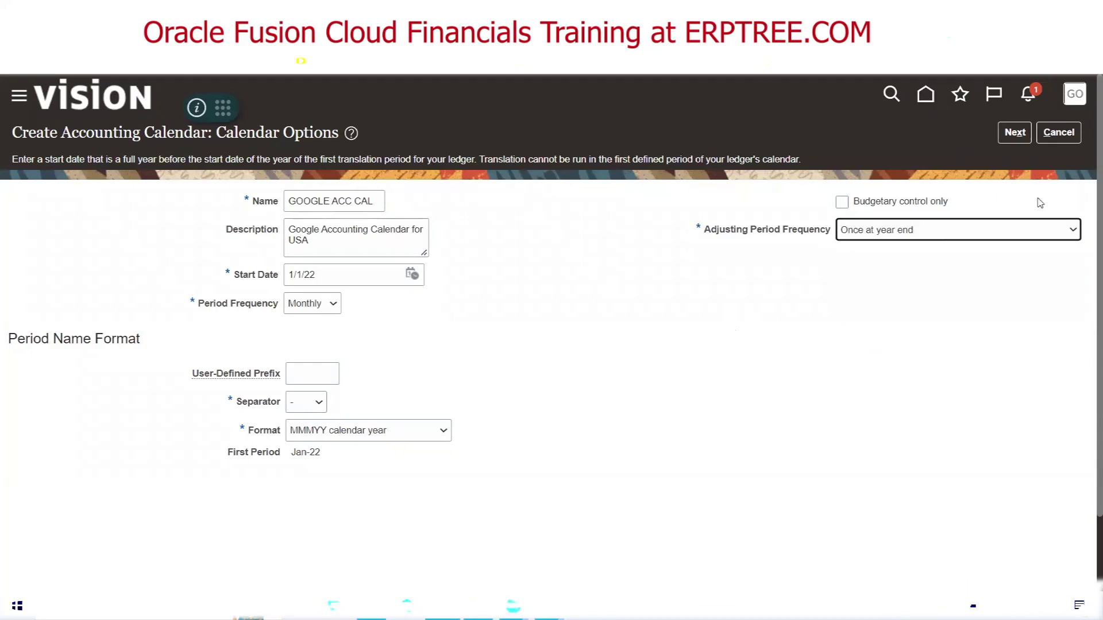
pyautogui.click(959, 229)
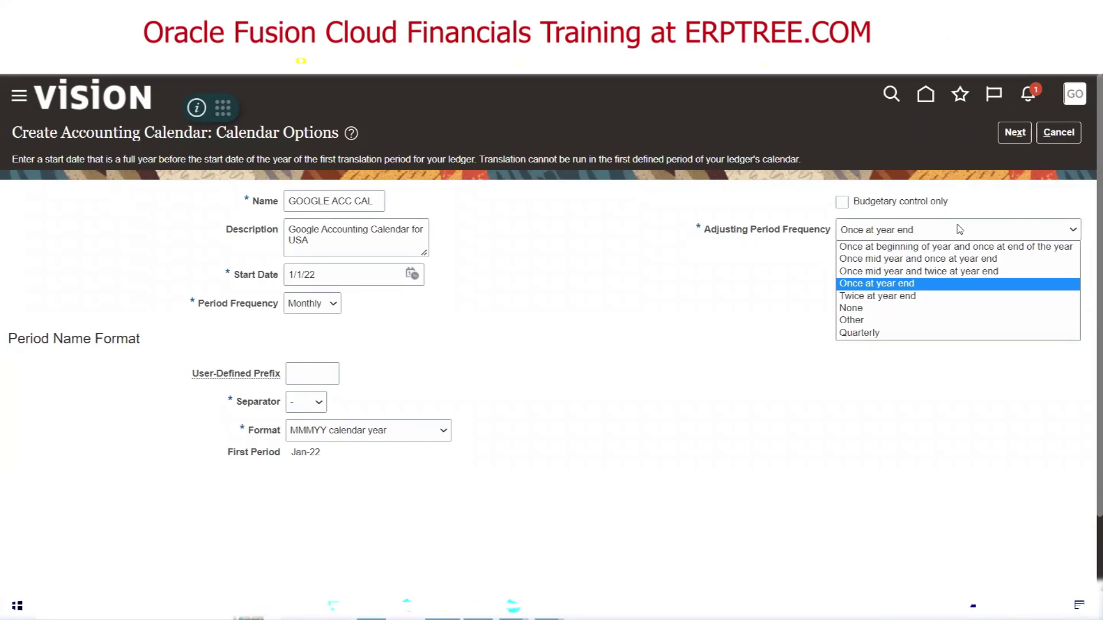
pyautogui.click(932, 290)
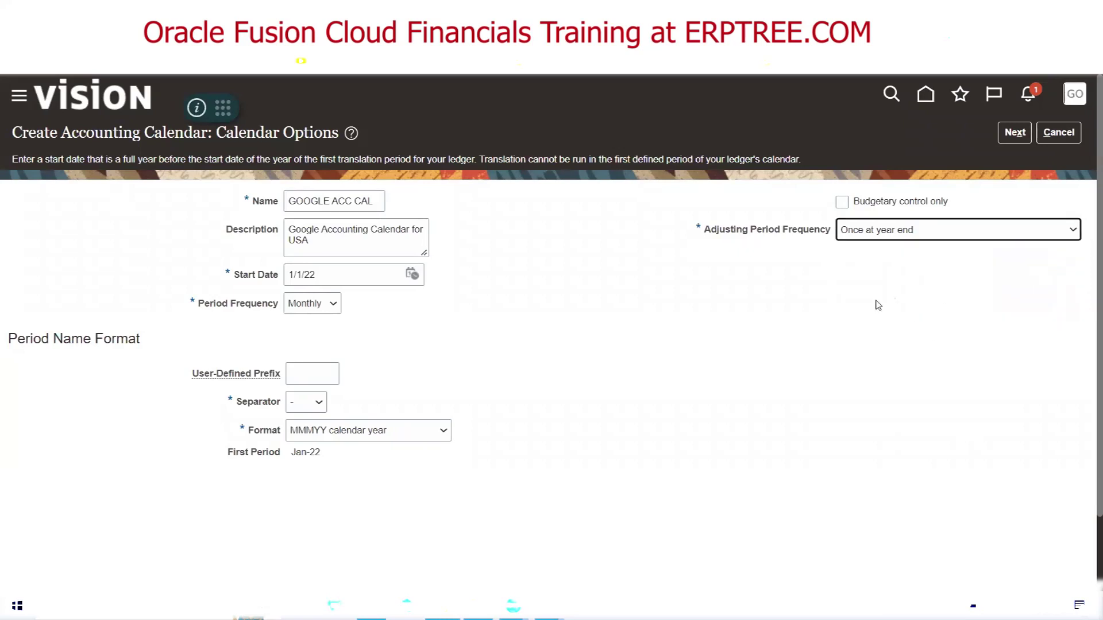
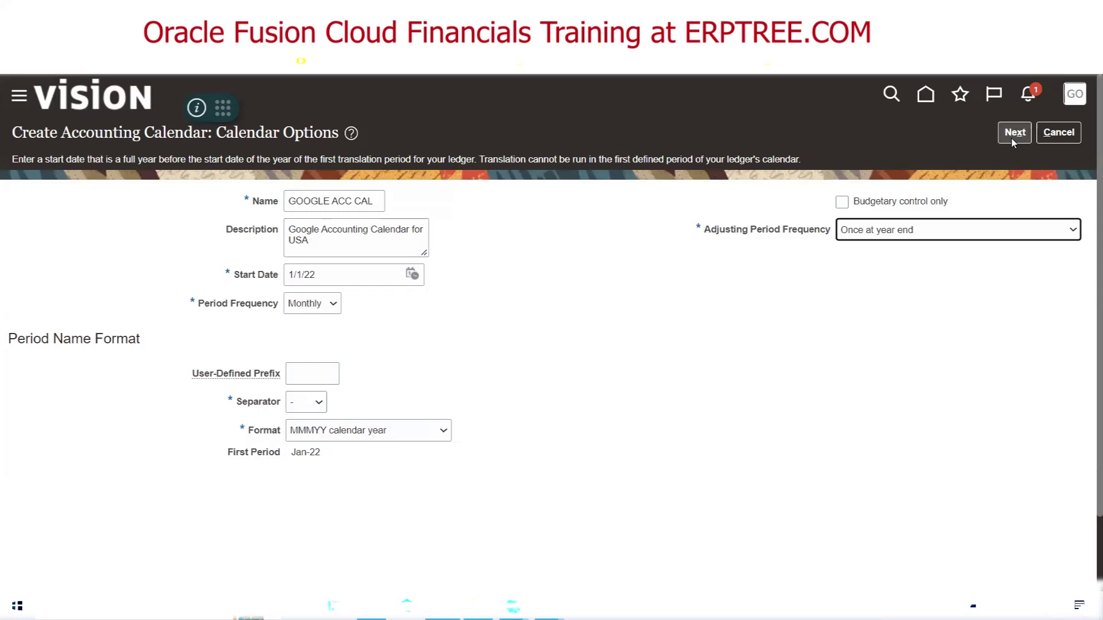
# - Continue to the calendar's period details and review the 2022 monthly periods and the year-end adjusting period
pyautogui.click(1013, 140)
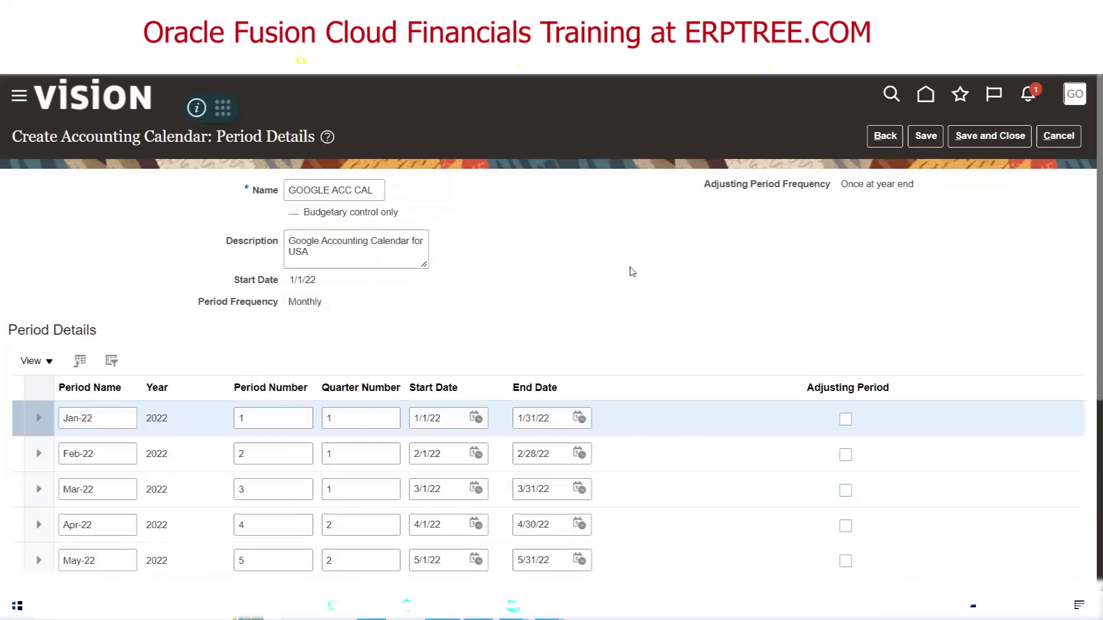
pyautogui.scroll(-1, 629, 271)
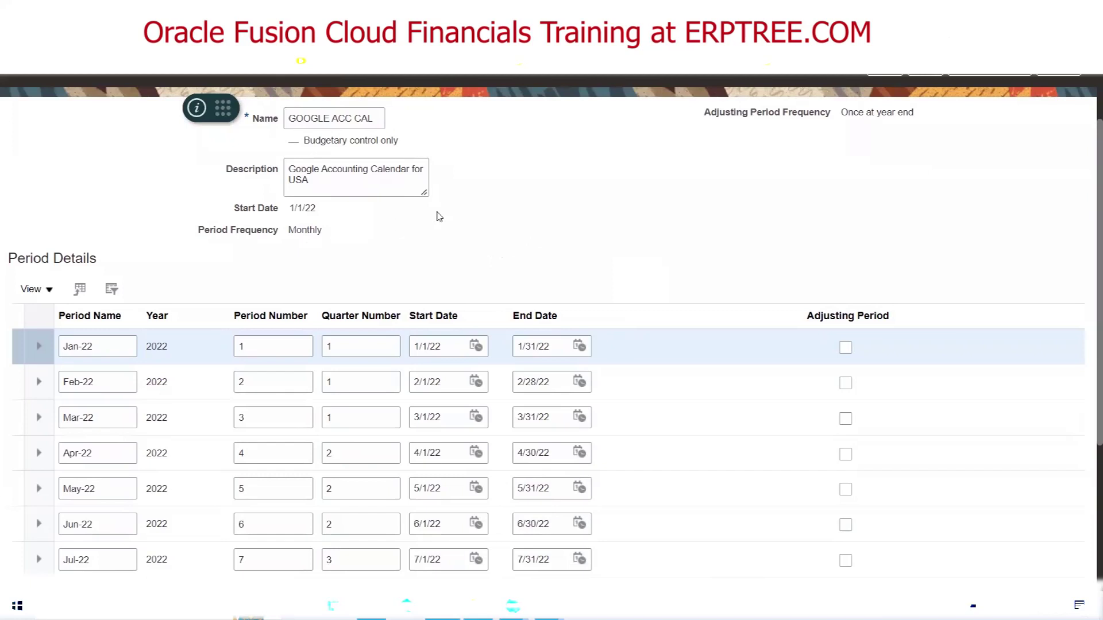
pyautogui.scroll(1, 781, 226)
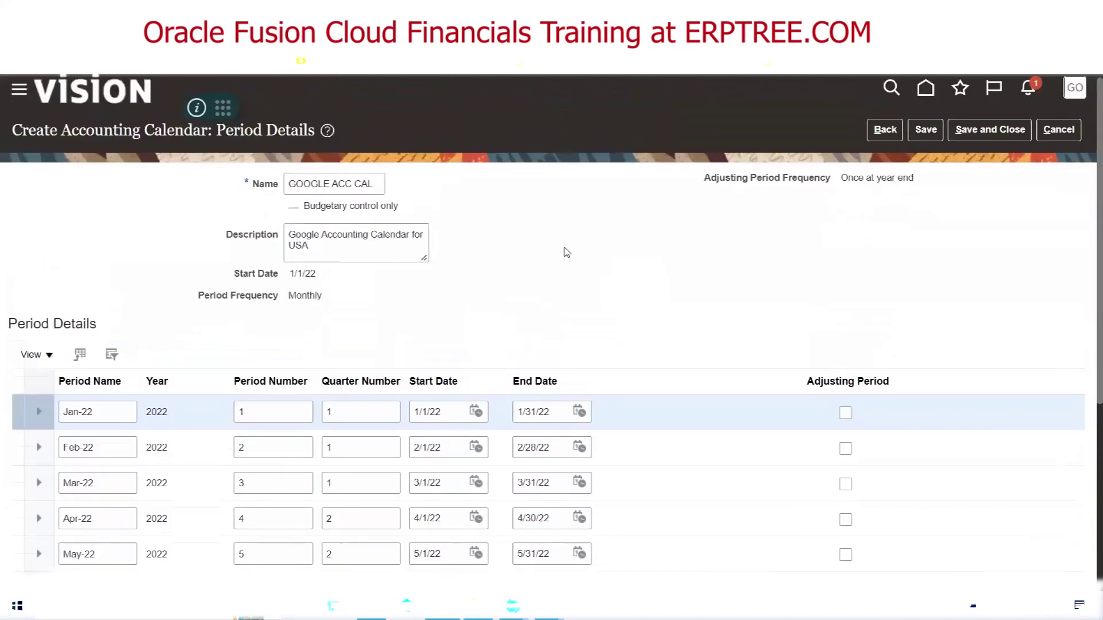
pyautogui.scroll(-4, 566, 253)
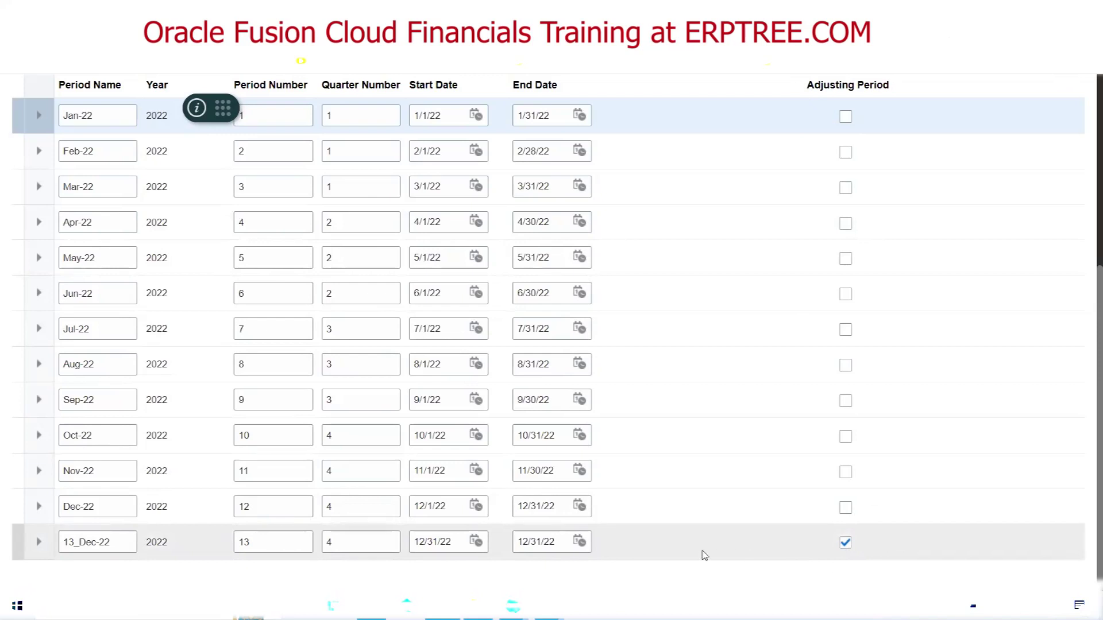
pyautogui.scroll(4, 246, 424)
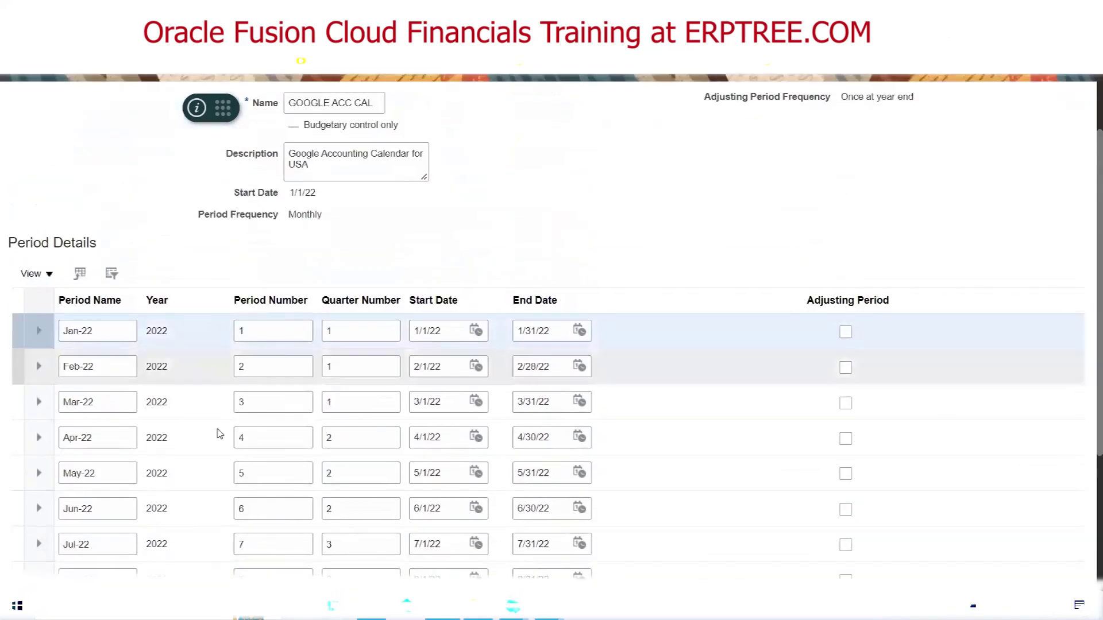
pyautogui.scroll(-4, 632, 249)
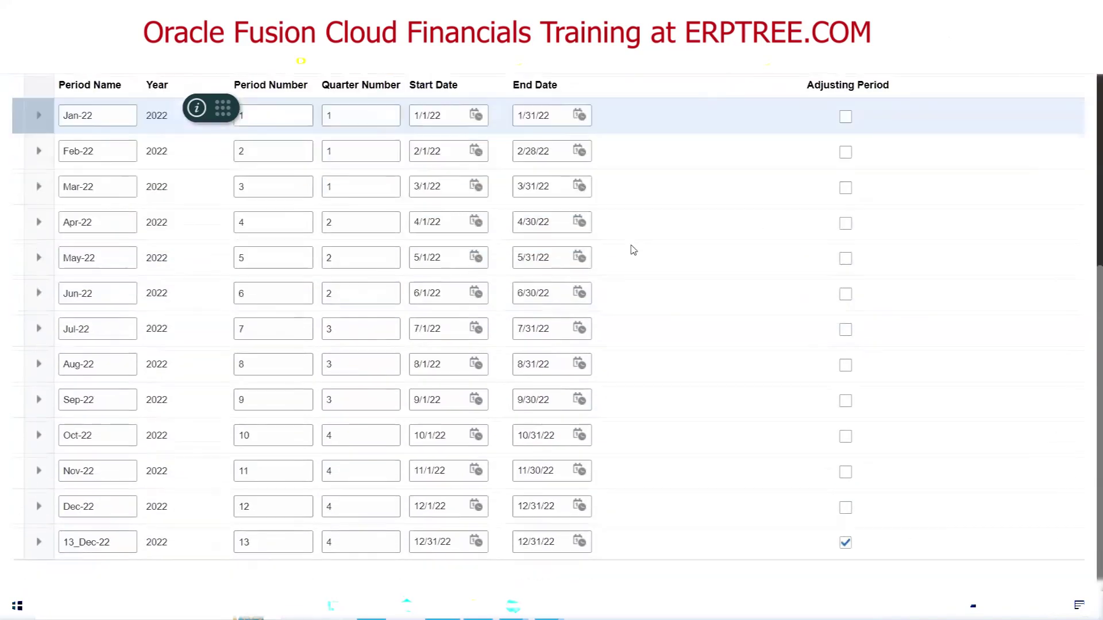
pyautogui.scroll(3, 632, 249)
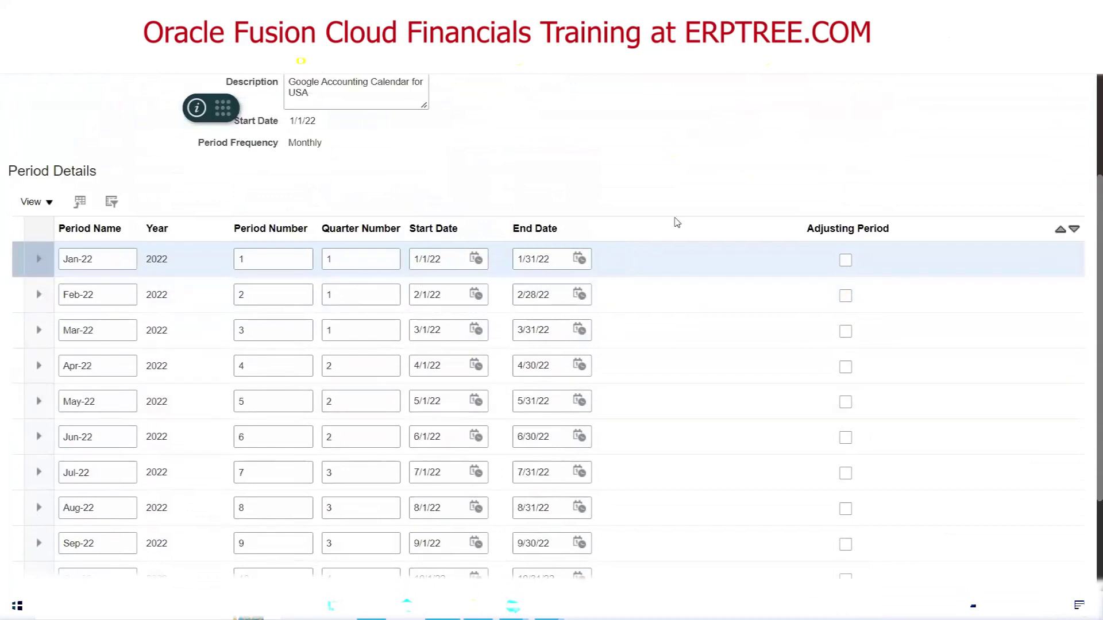
pyautogui.scroll(2, 680, 212)
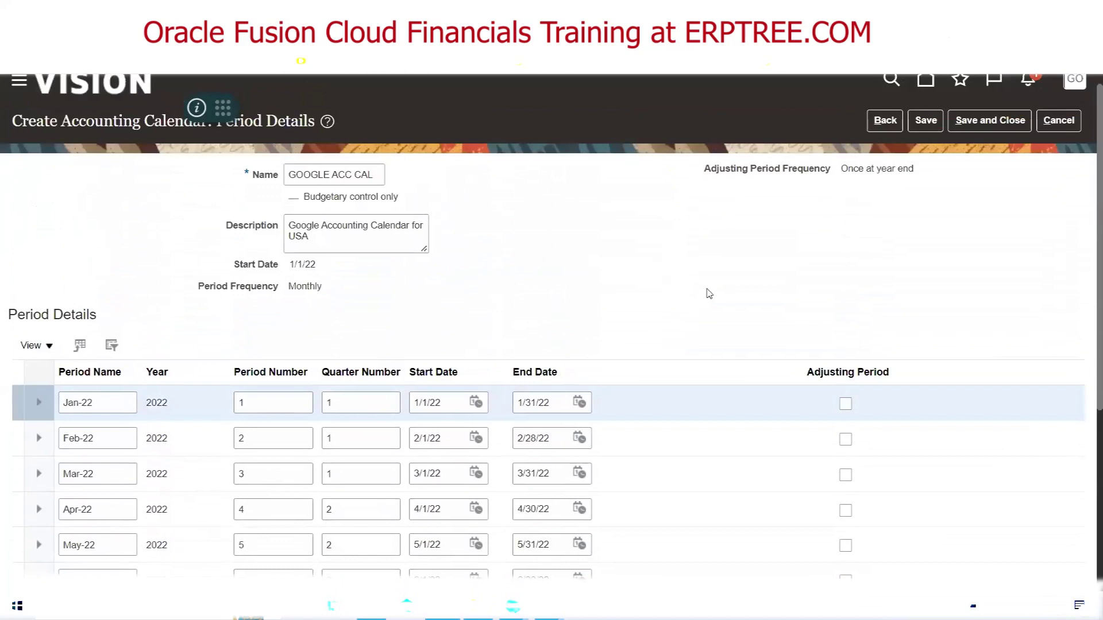
# - Save the GOOGLE ACC CAL calendar and check its available years and 2022 periods
pyautogui.click(925, 122)
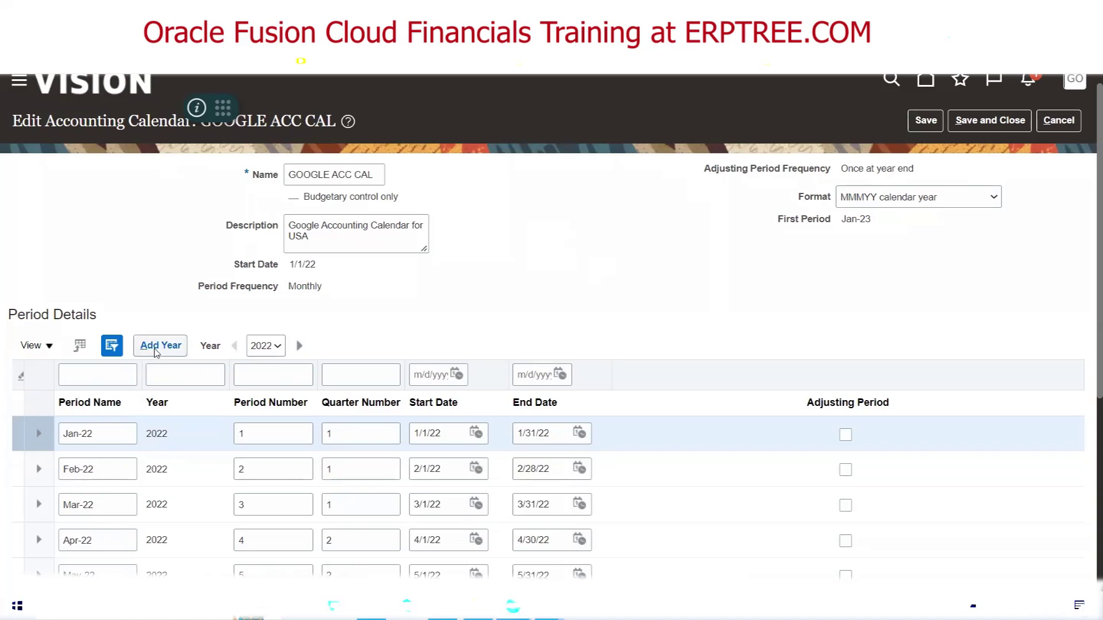
pyautogui.click(155, 348)
pyautogui.click(277, 347)
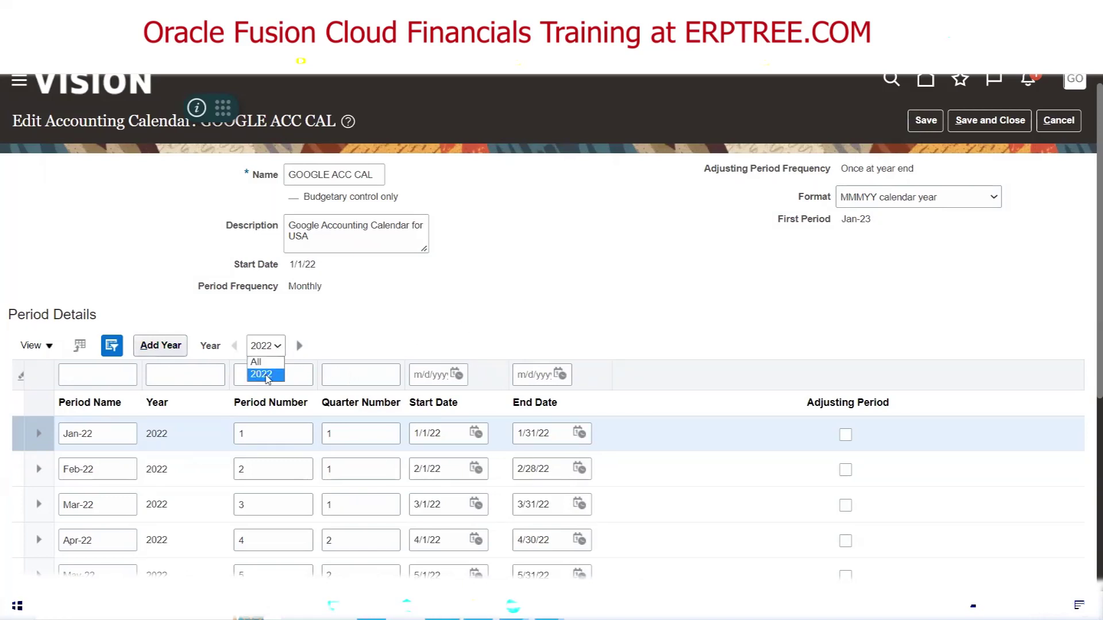
pyautogui.click(465, 313)
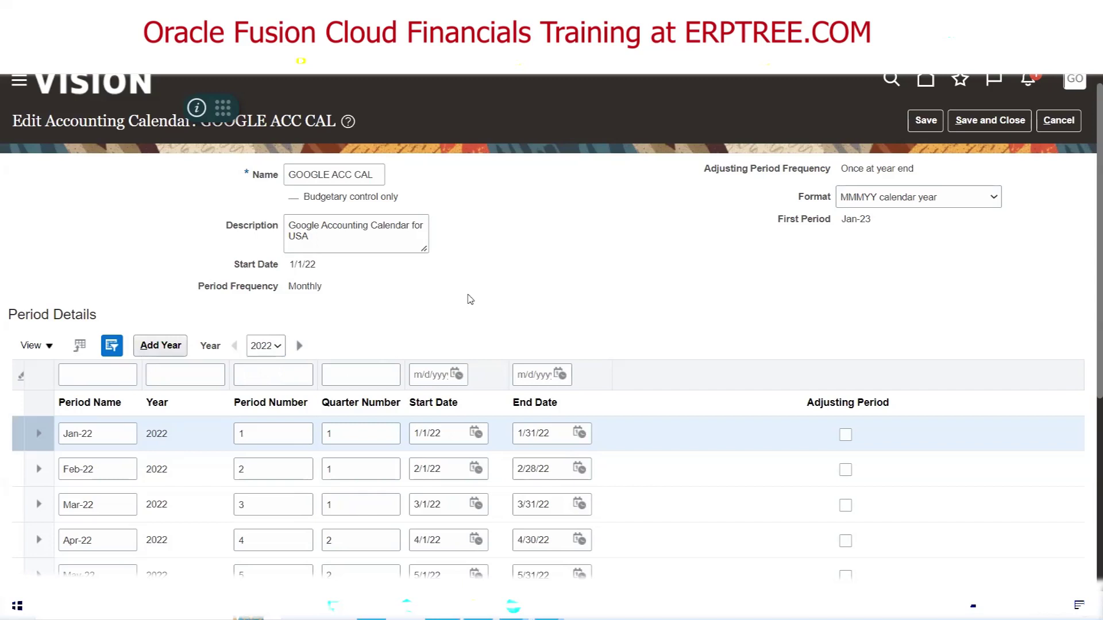
pyautogui.scroll(-3, 468, 300)
pyautogui.scroll(1, 666, 246)
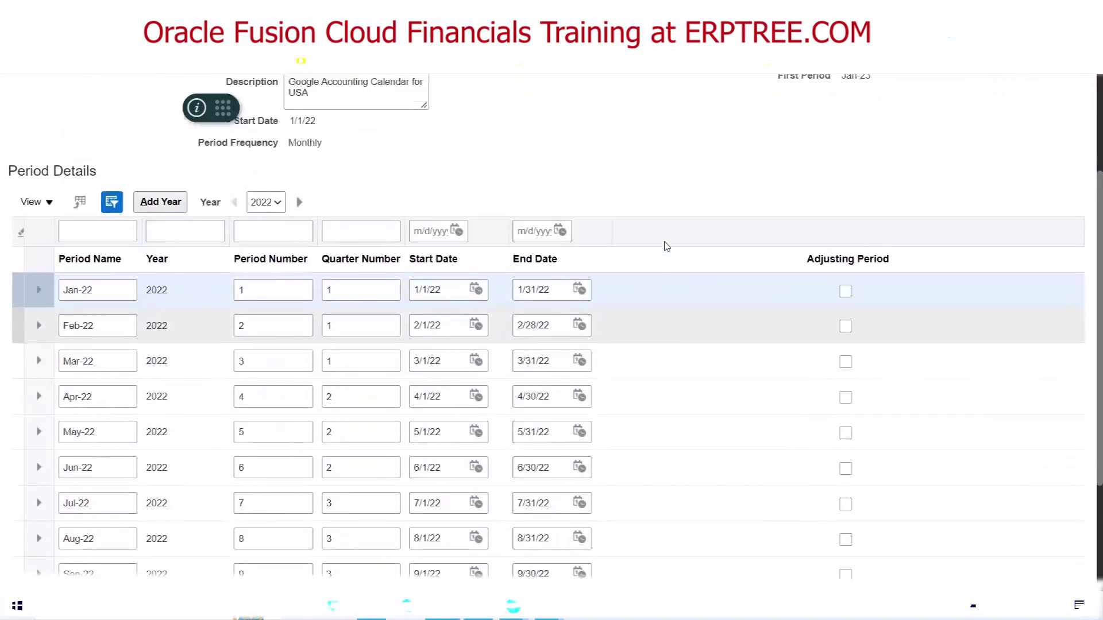
pyautogui.scroll(-3, 666, 246)
pyautogui.scroll(5, 667, 247)
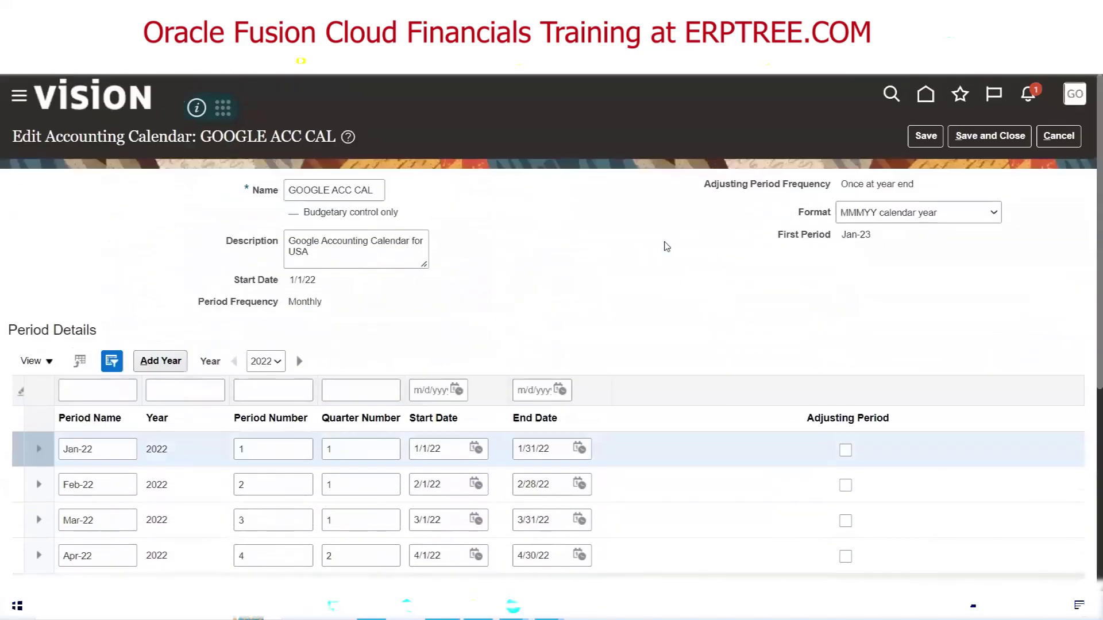
# - Add the 2023 year to the calendar, check its periods and save the calendar
pyautogui.click(161, 361)
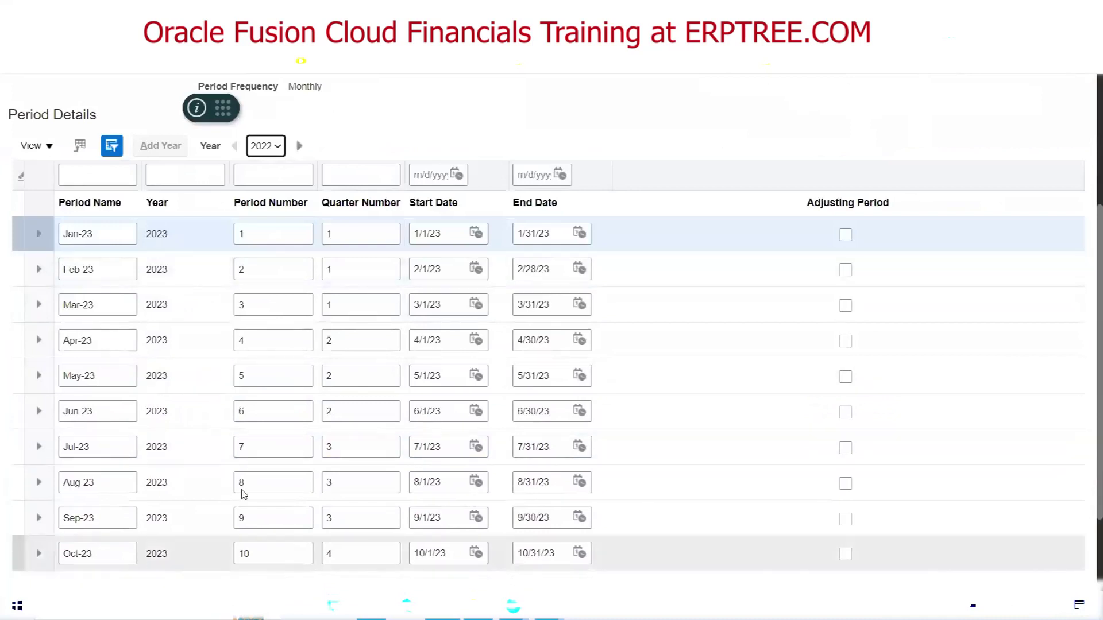
pyautogui.scroll(-3, 683, 111)
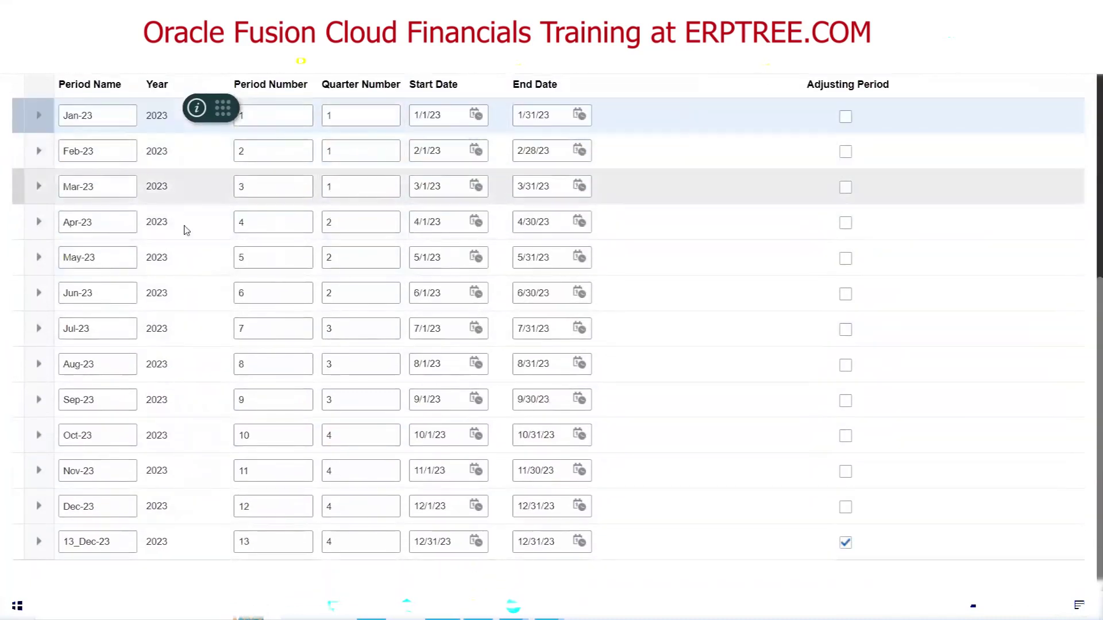
pyautogui.scroll(7, 746, 253)
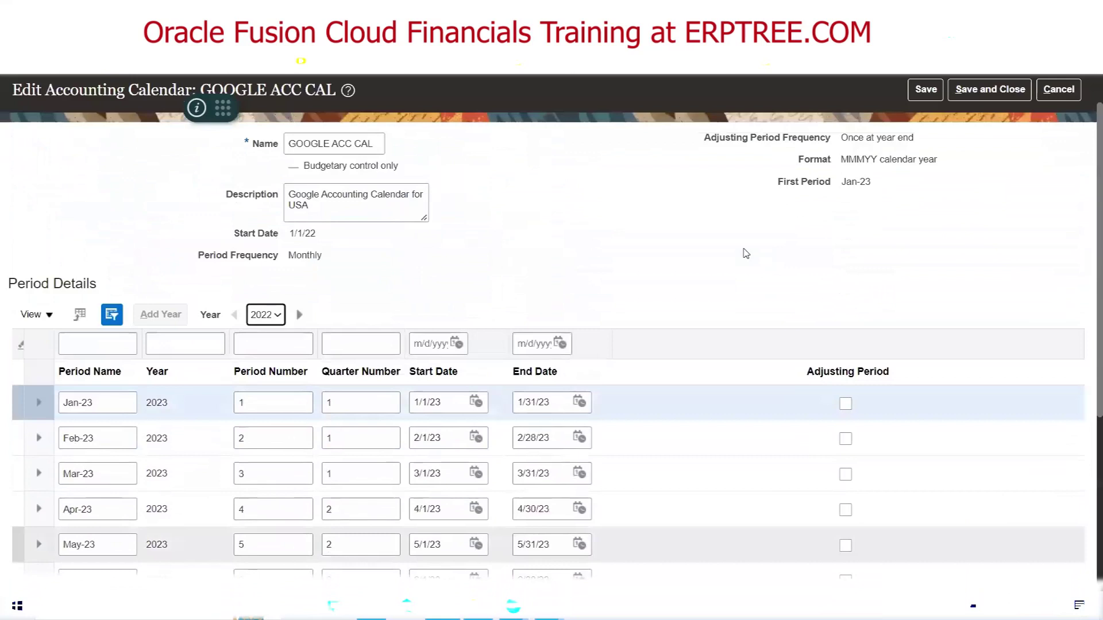
pyautogui.scroll(1, 745, 254)
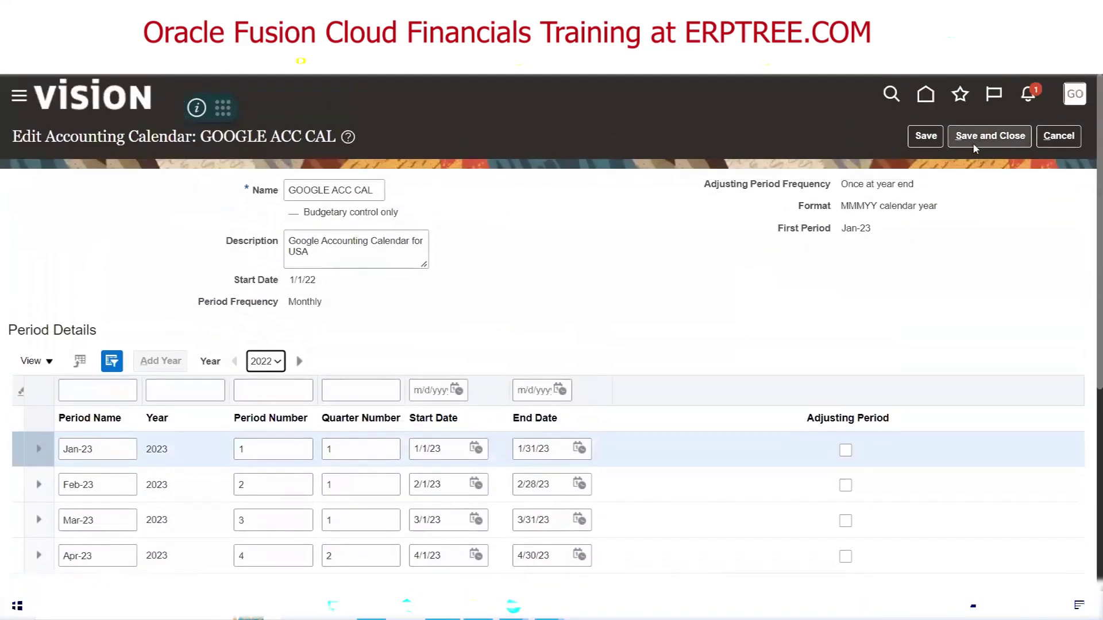
pyautogui.click(927, 138)
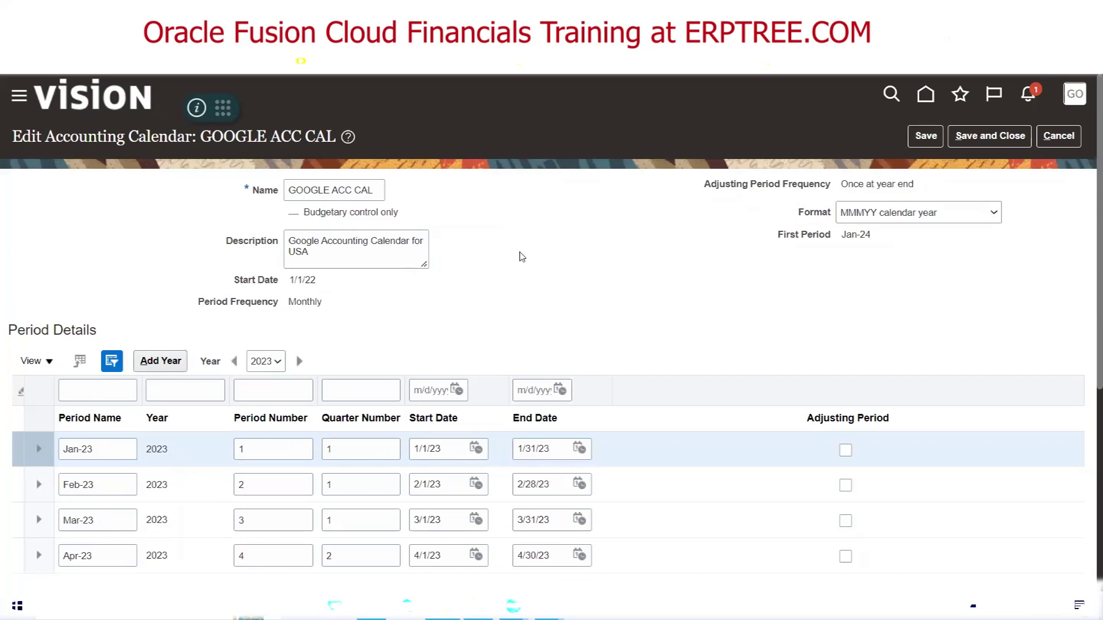
# - Show the period details for all years and review the 2023 and 2022 periods together
pyautogui.click(272, 361)
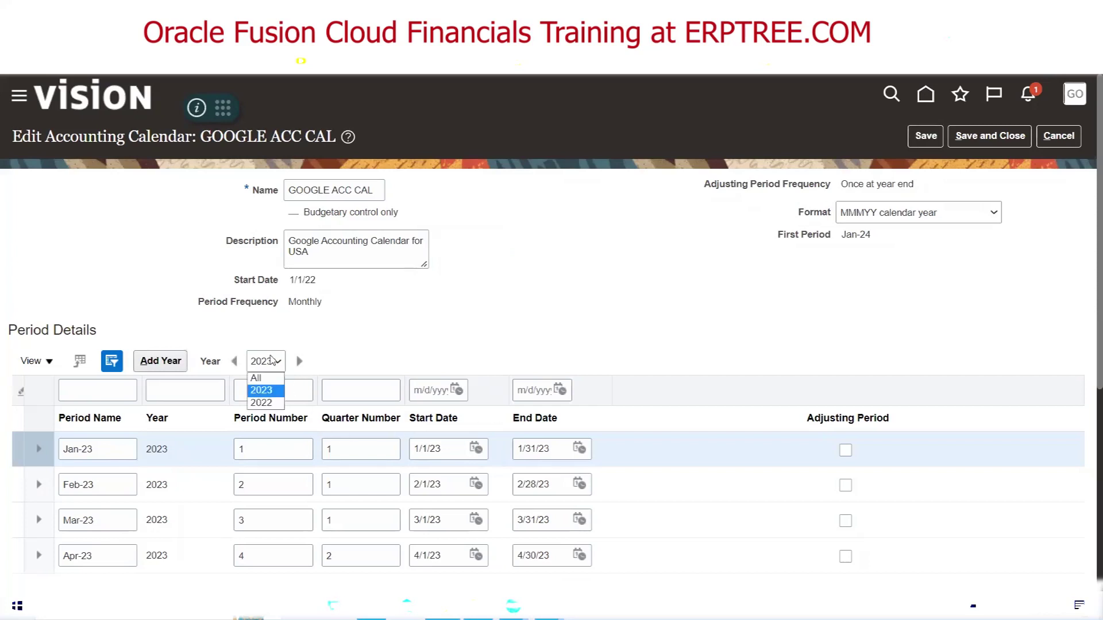
pyautogui.click(268, 380)
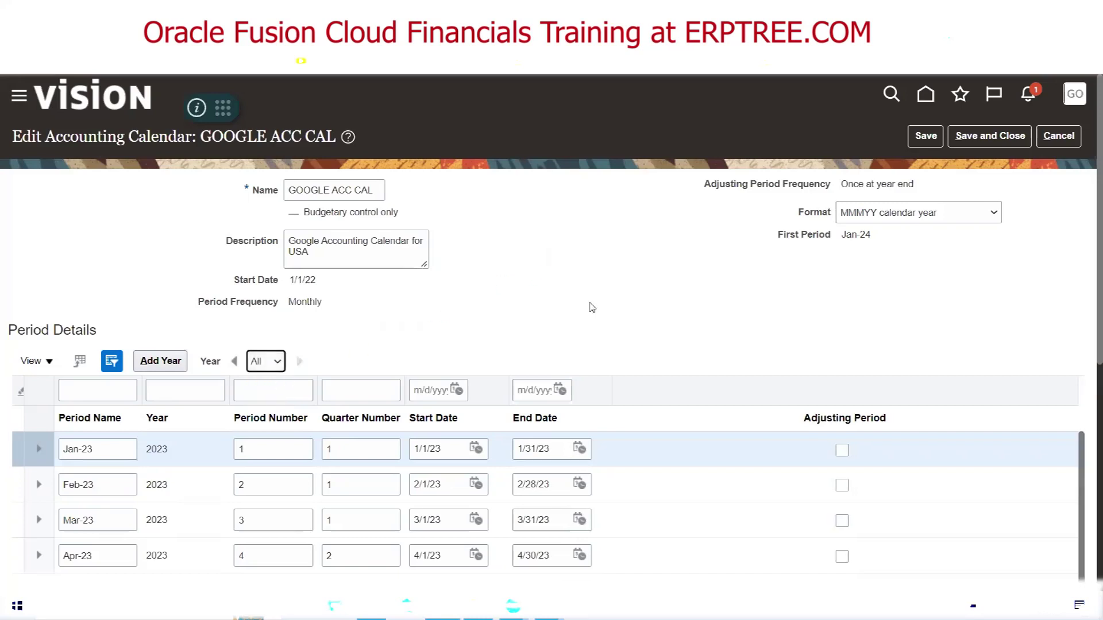
pyautogui.scroll(-5, 553, 303)
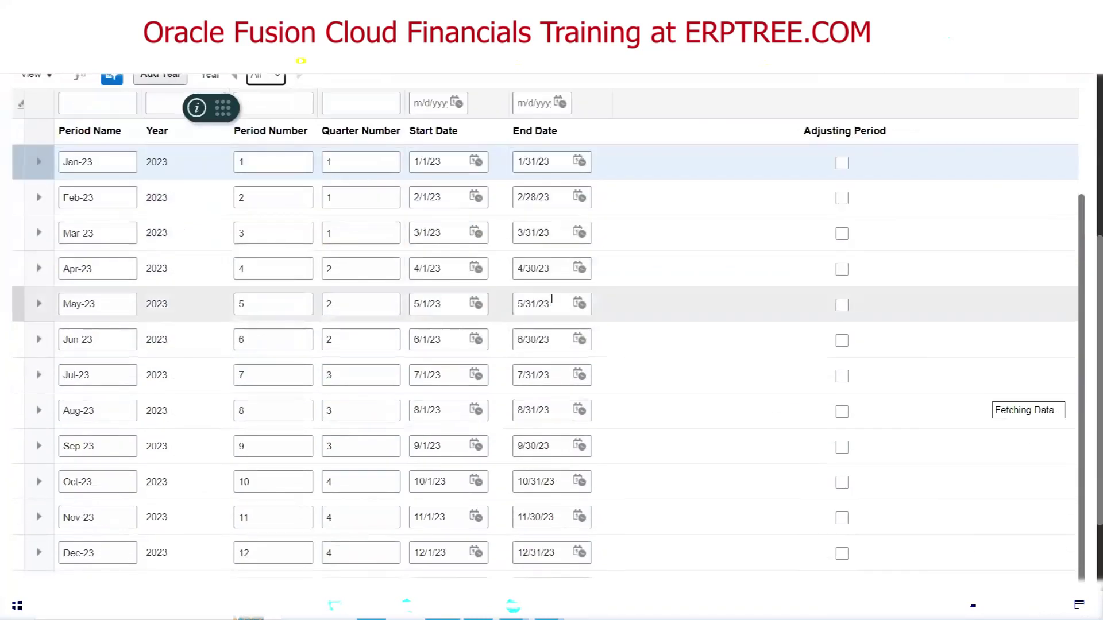
pyautogui.scroll(-3, 551, 298)
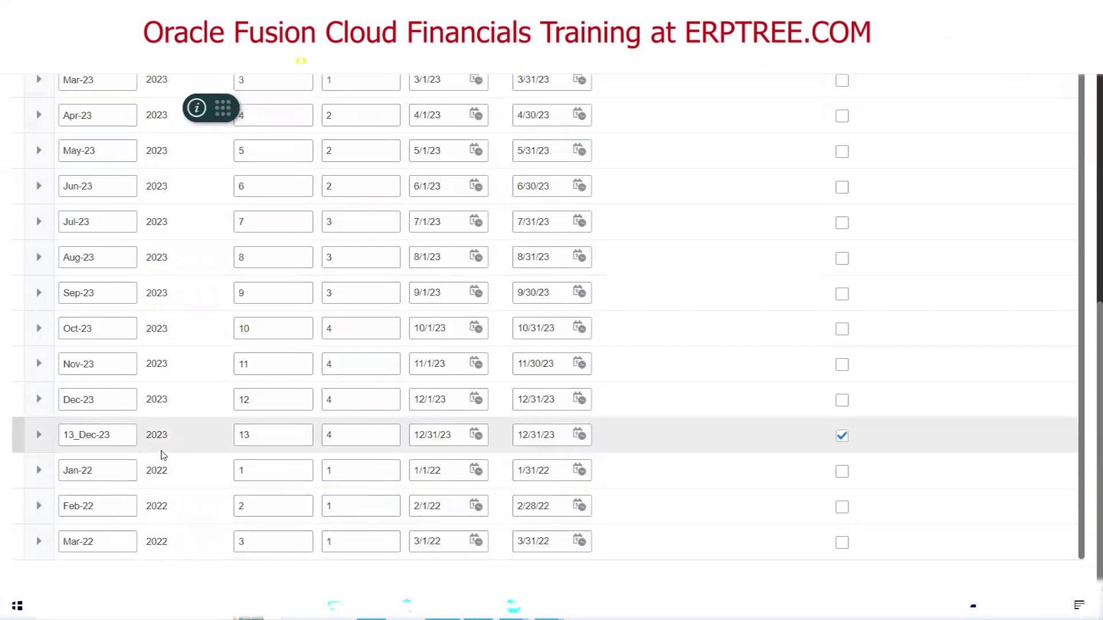
pyautogui.scroll(6, 163, 456)
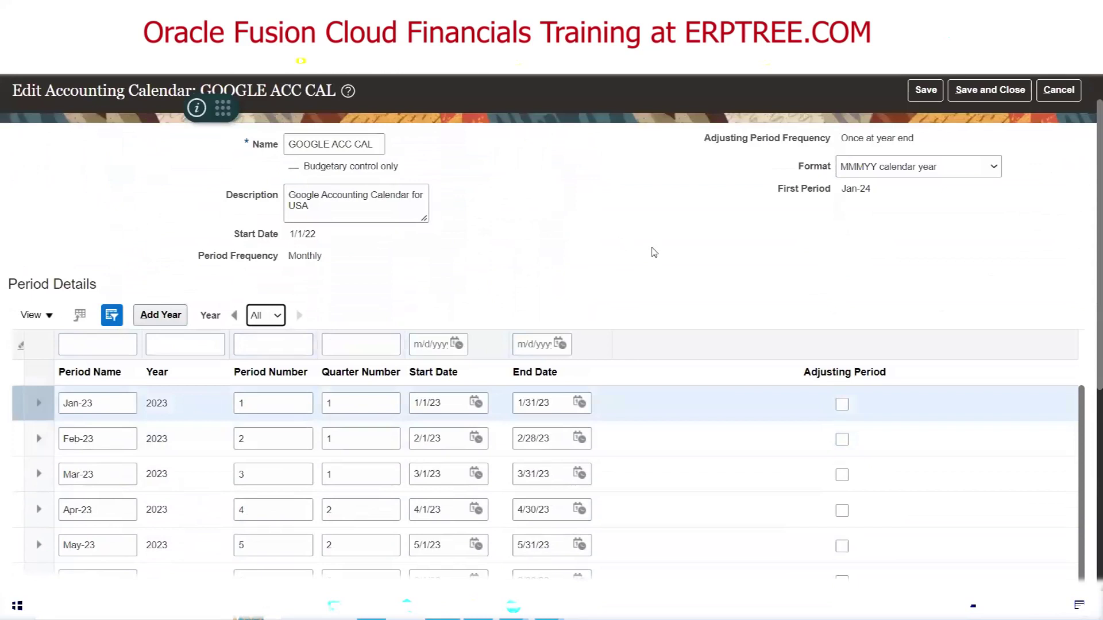
pyautogui.scroll(-5, 653, 250)
pyautogui.scroll(5, 654, 253)
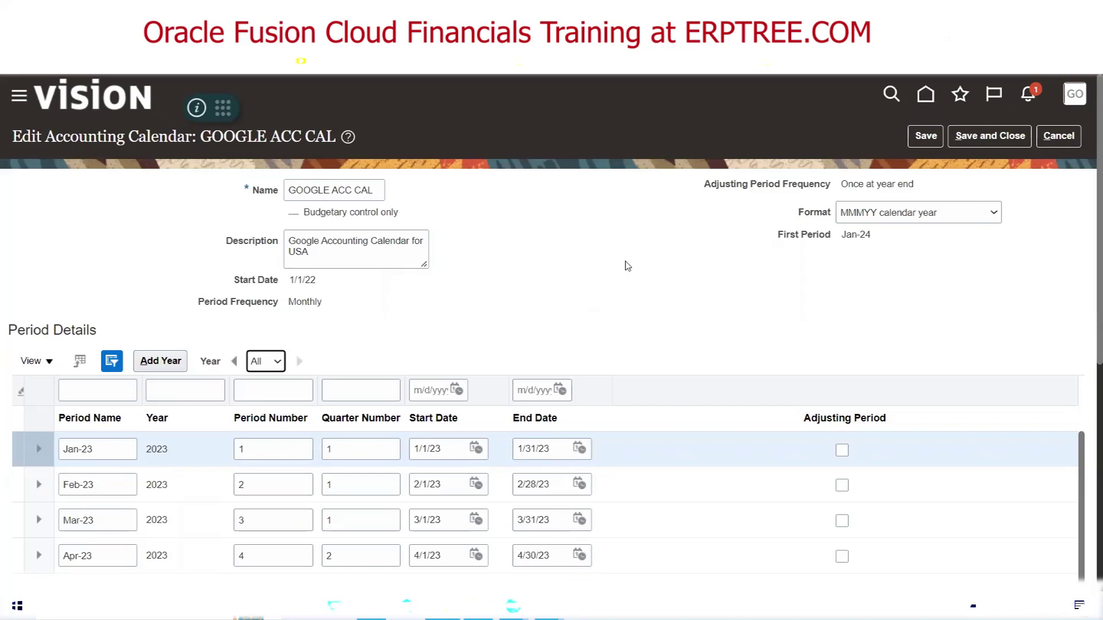
# - Check the GOOGLE ACC CAL calendar's first period and available years, and save and close the calendar
pyautogui.doubleClick(784, 236)
pyautogui.moveTo(809, 239); pyautogui.dragTo(878, 243)
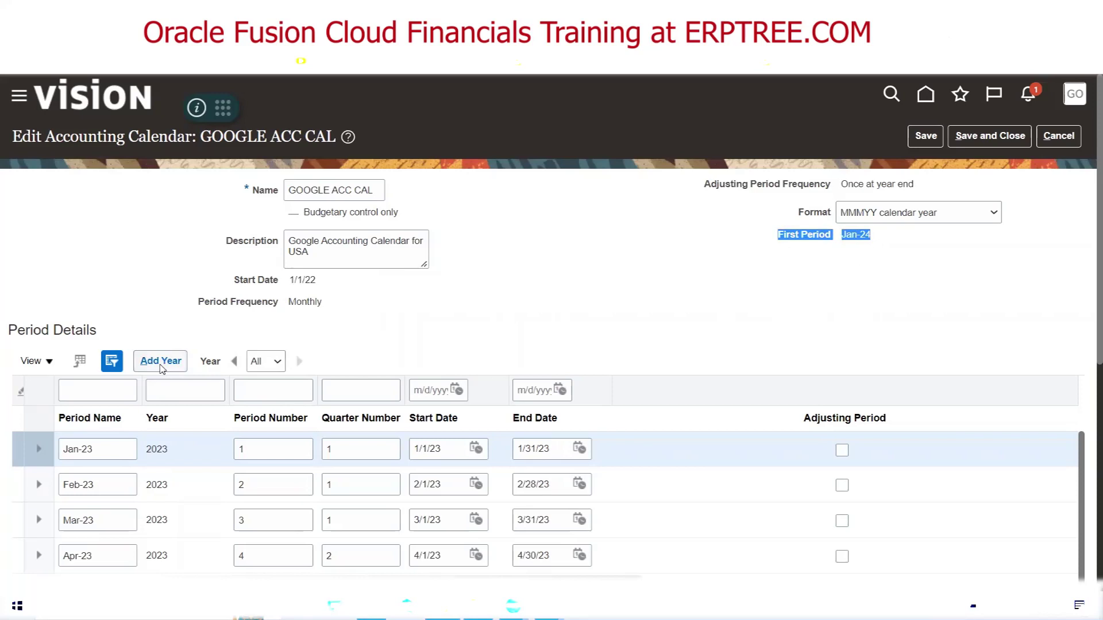
pyautogui.click(264, 363)
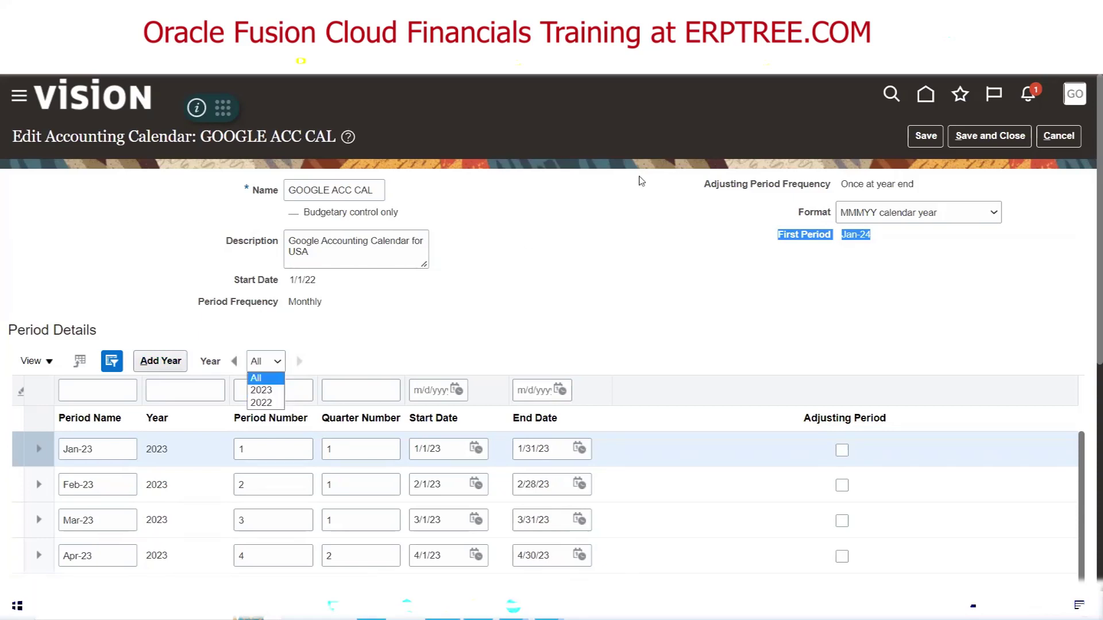
pyautogui.click(779, 241)
pyautogui.moveTo(780, 241); pyautogui.dragTo(888, 252)
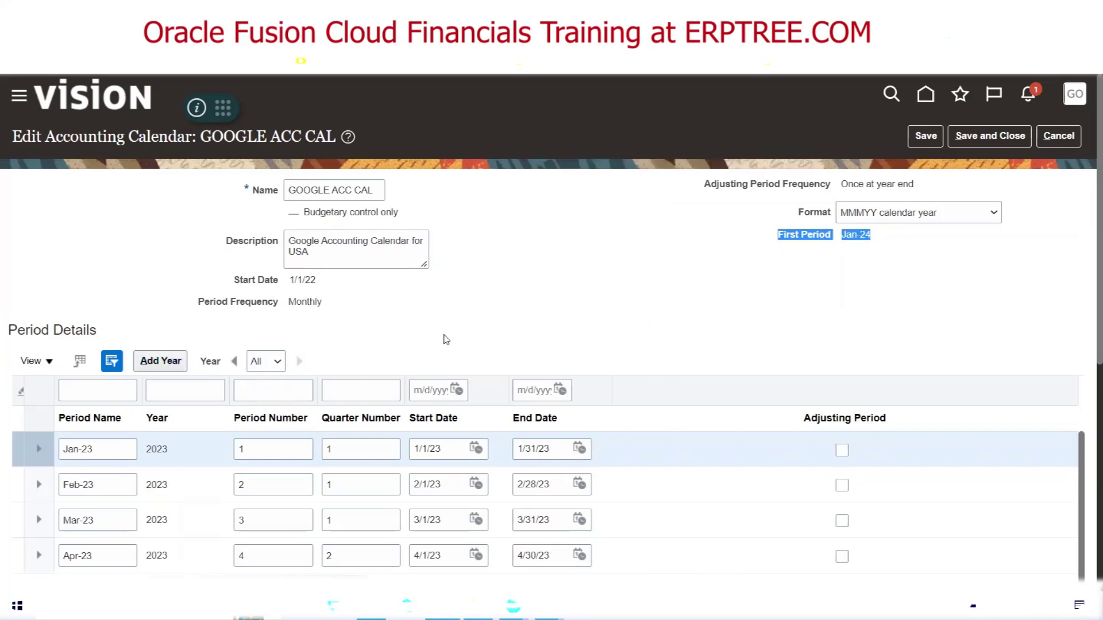
pyautogui.click(593, 232)
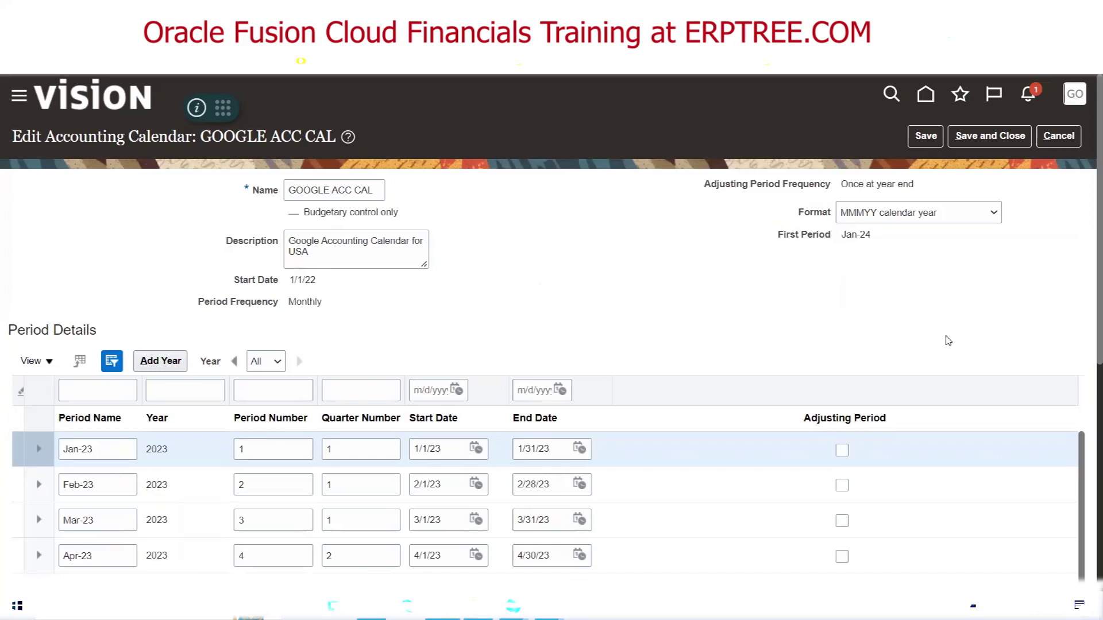
pyautogui.click(985, 140)
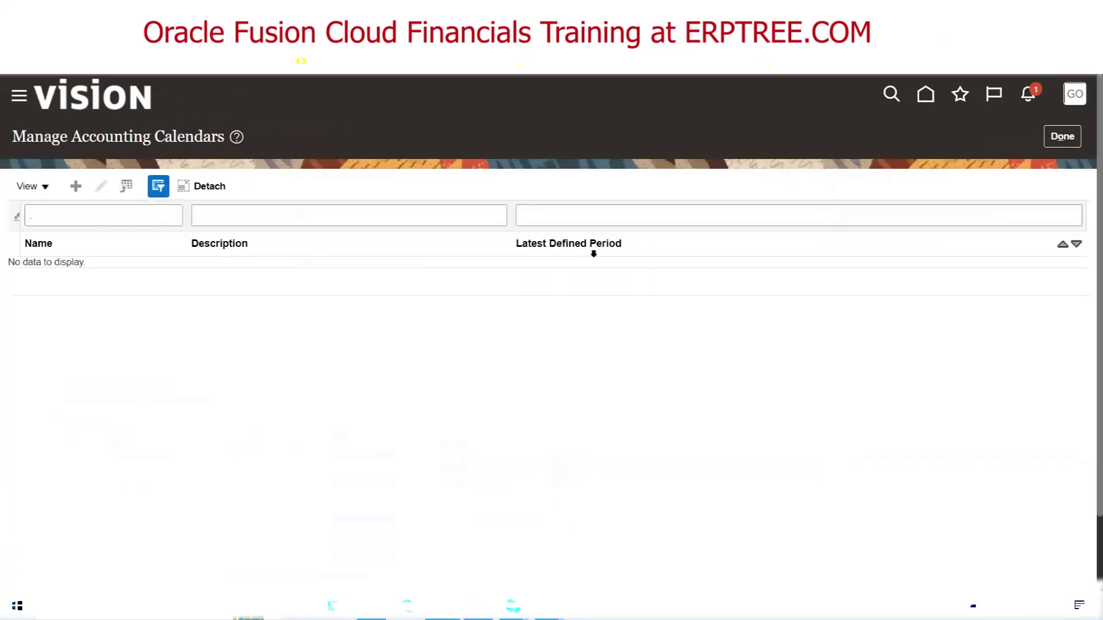
# - Start creating a new accounting calendar and name it ABC IND CAL
pyautogui.click(75, 190)
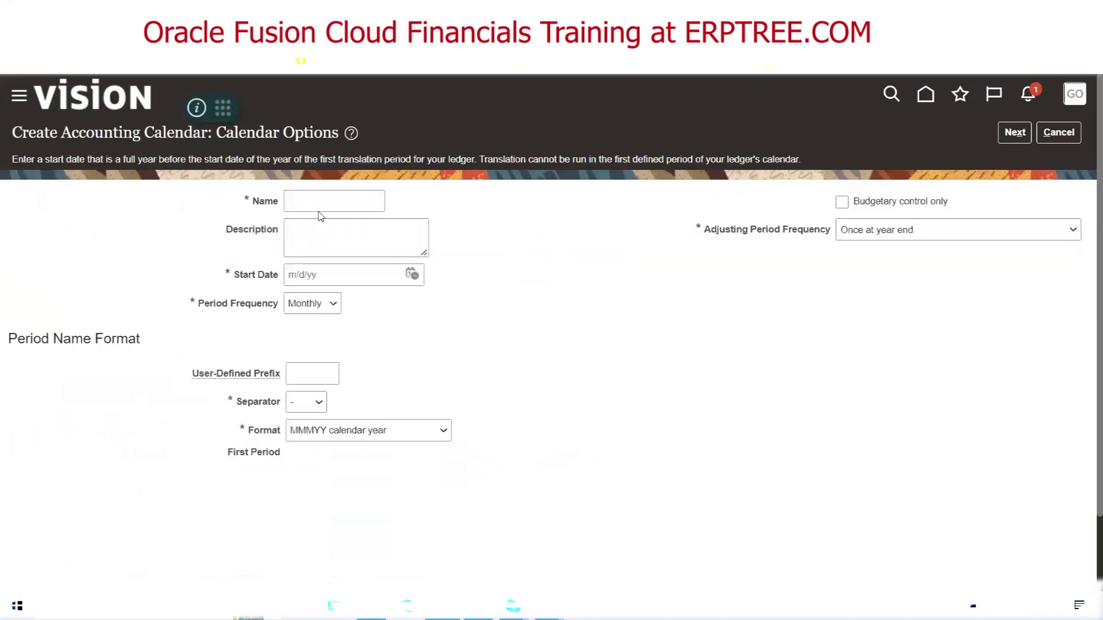
pyautogui.click(329, 204)
pyautogui.write('ABC')
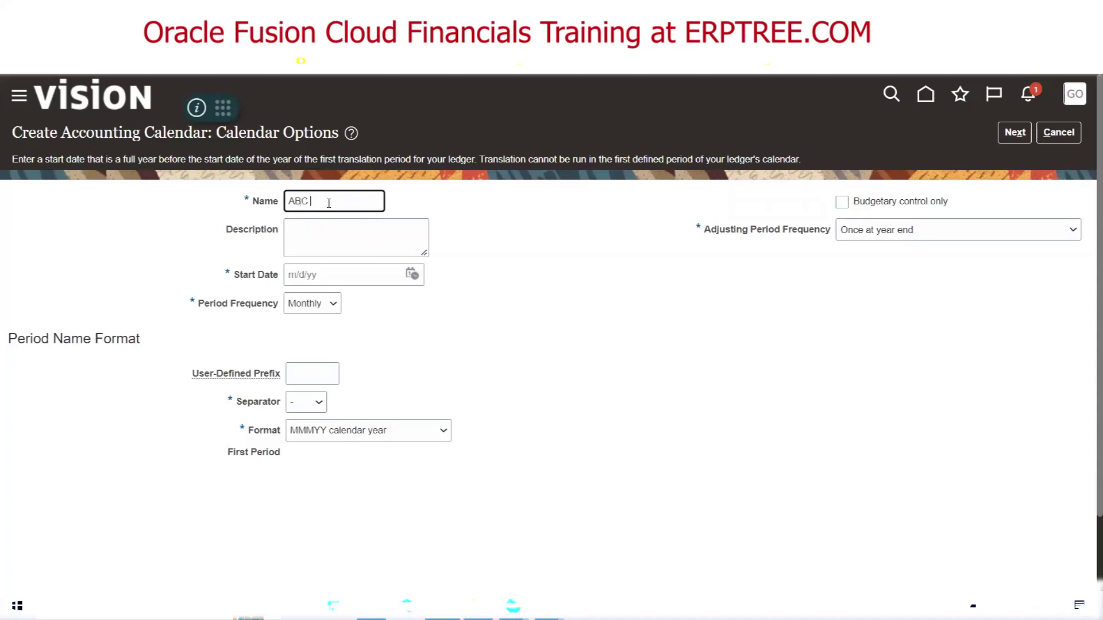
pyautogui.write(' INDCAL')
pyautogui.press('Tab')
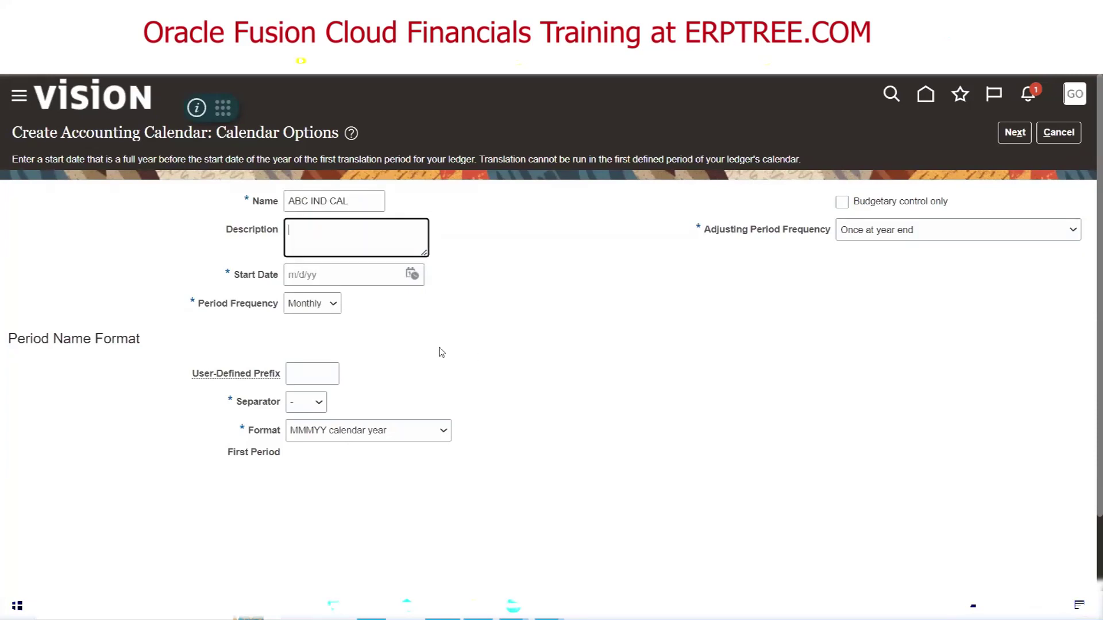
# - Set the new calendar's start date to 4/1/22
pyautogui.click(412, 274)
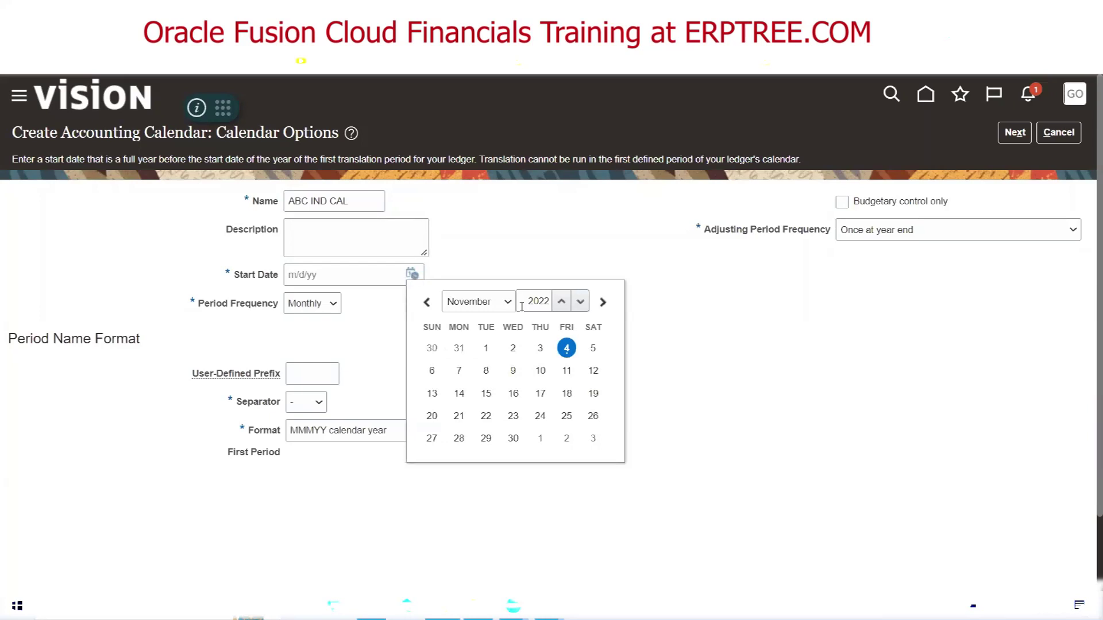
pyautogui.click(506, 302)
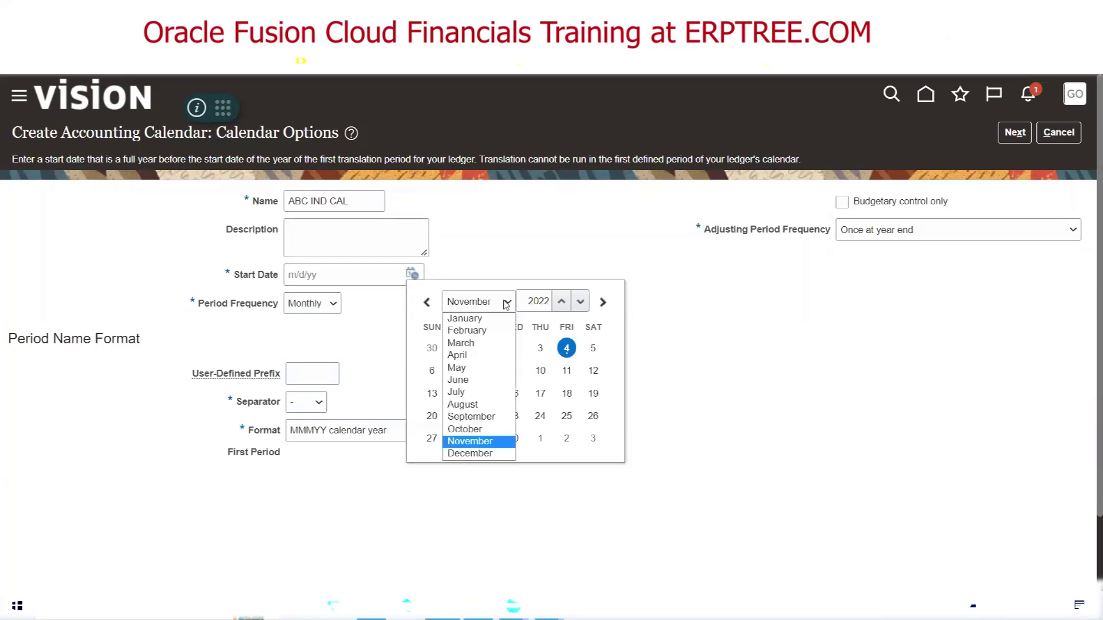
pyautogui.click(476, 356)
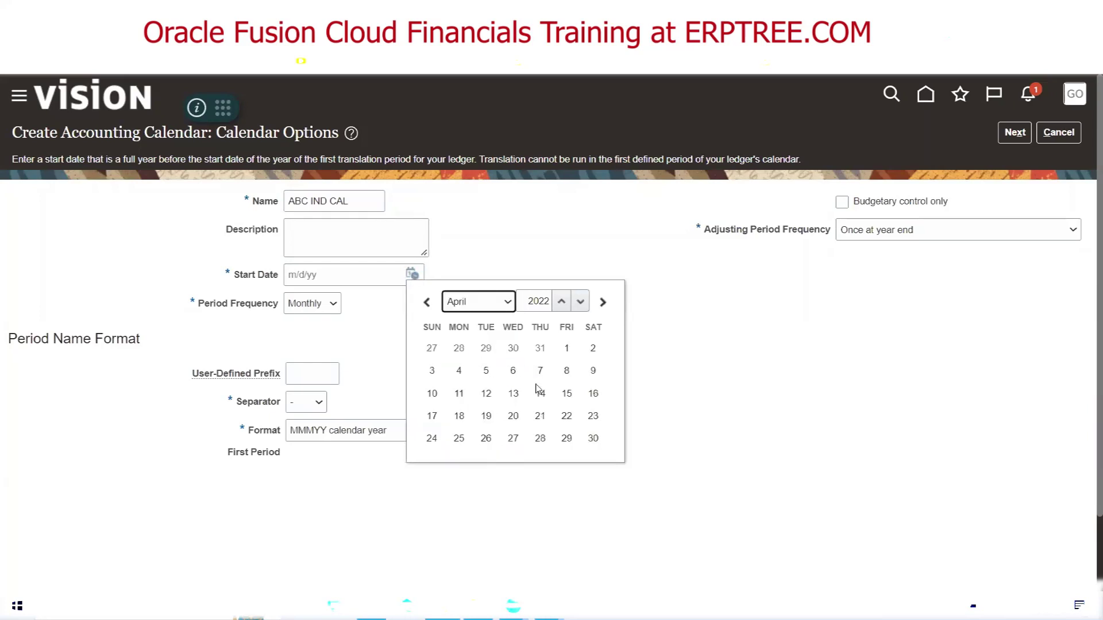
pyautogui.click(566, 348)
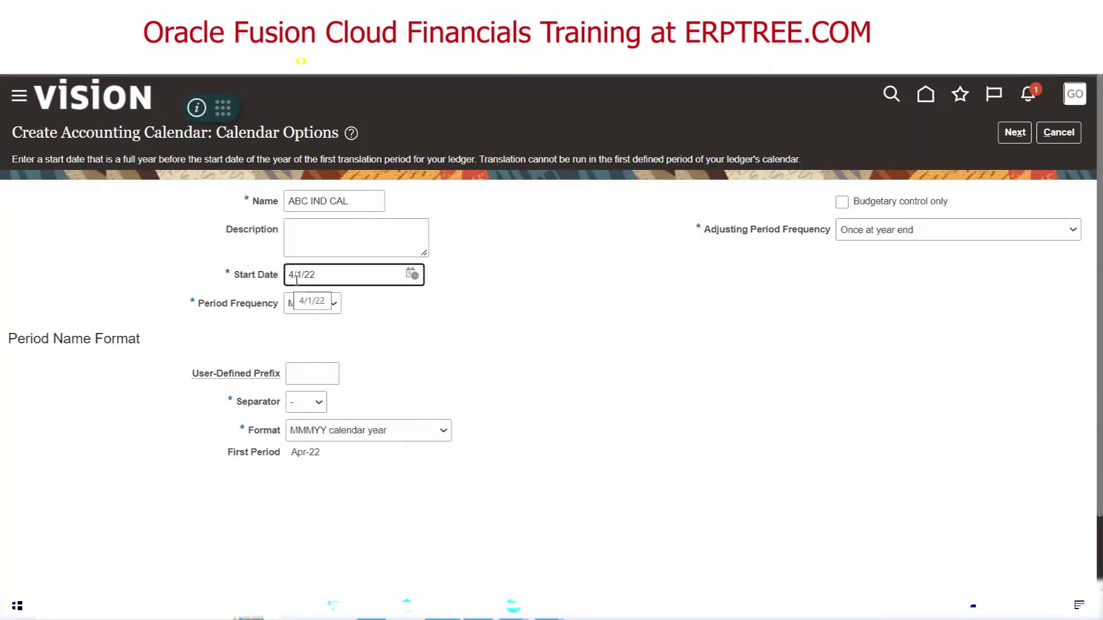
pyautogui.click(461, 339)
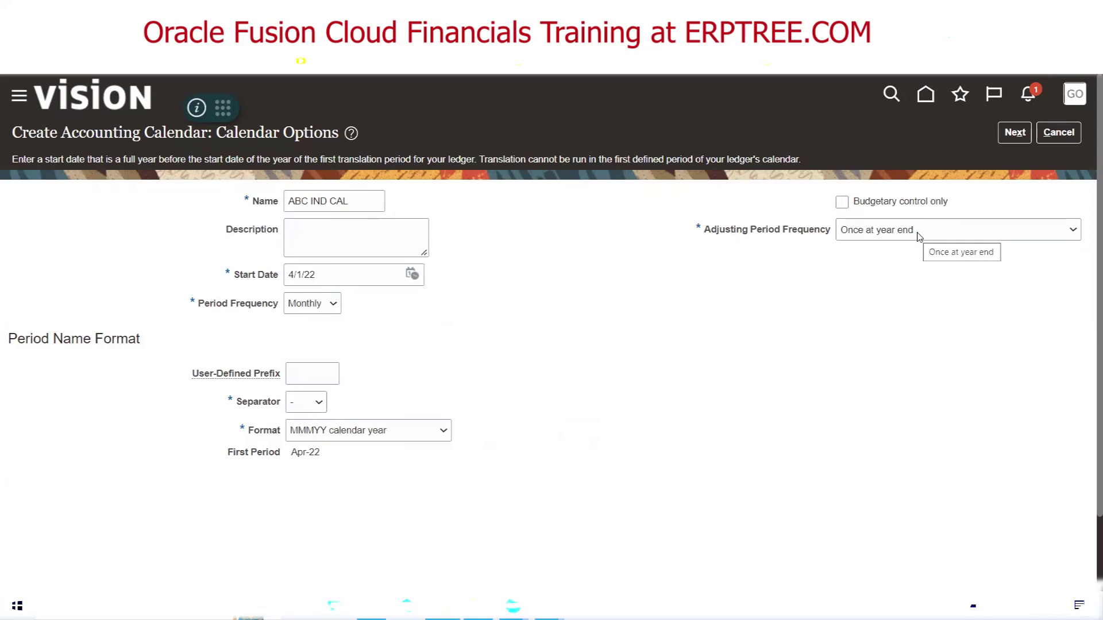
# - Continue to the ABC IND CAL period details and review the April-to-March monthly periods and the year-end adjusting period
pyautogui.click(1014, 132)
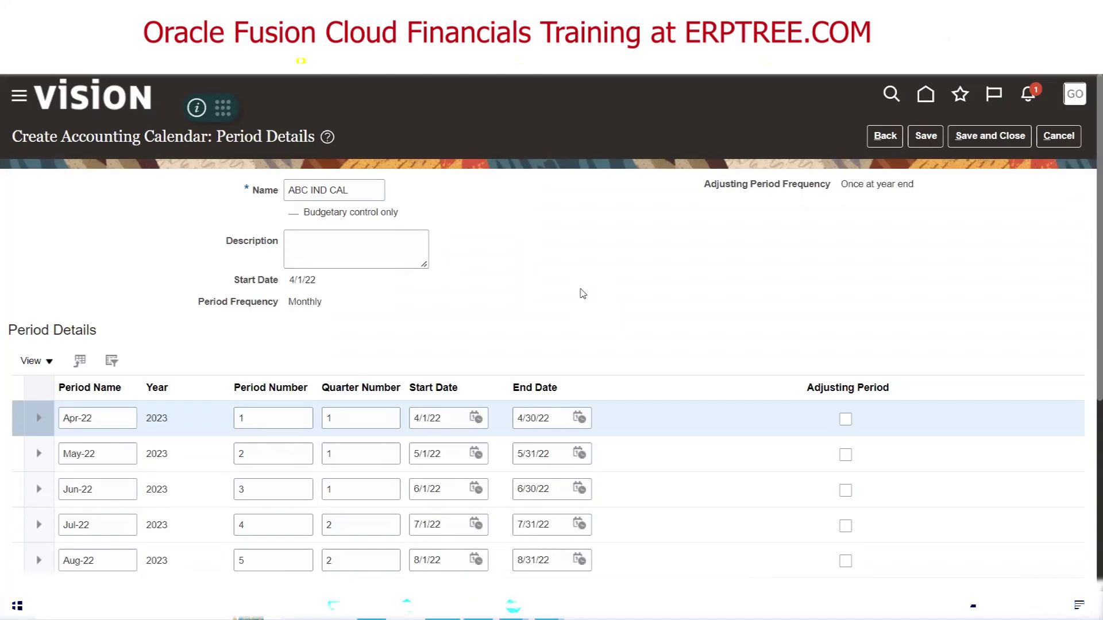
pyautogui.scroll(-1, 582, 293)
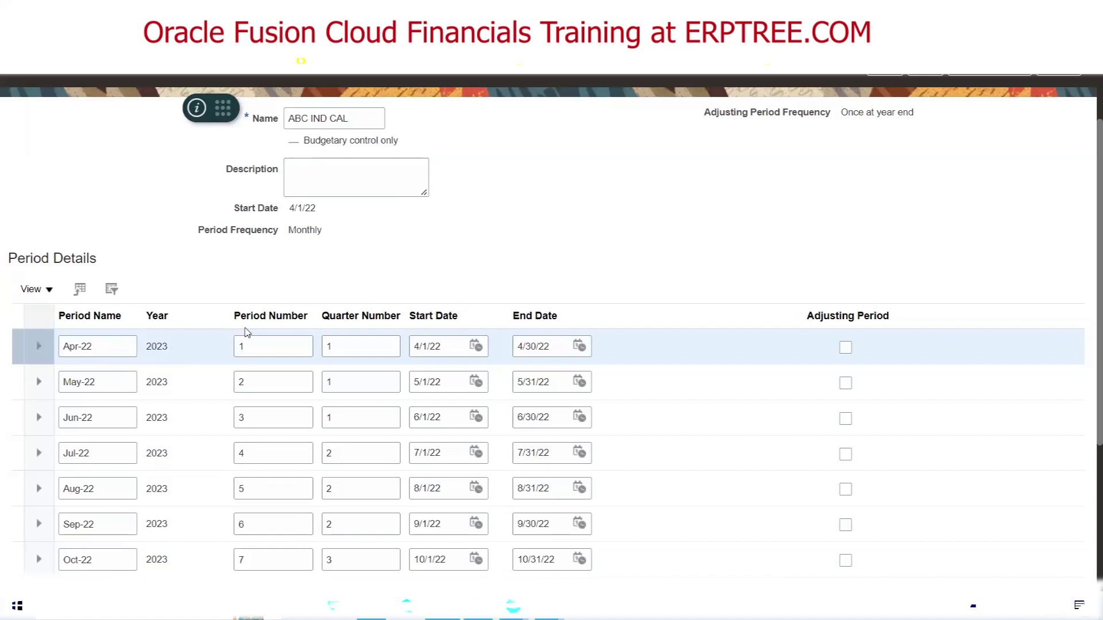
pyautogui.scroll(-4, 241, 339)
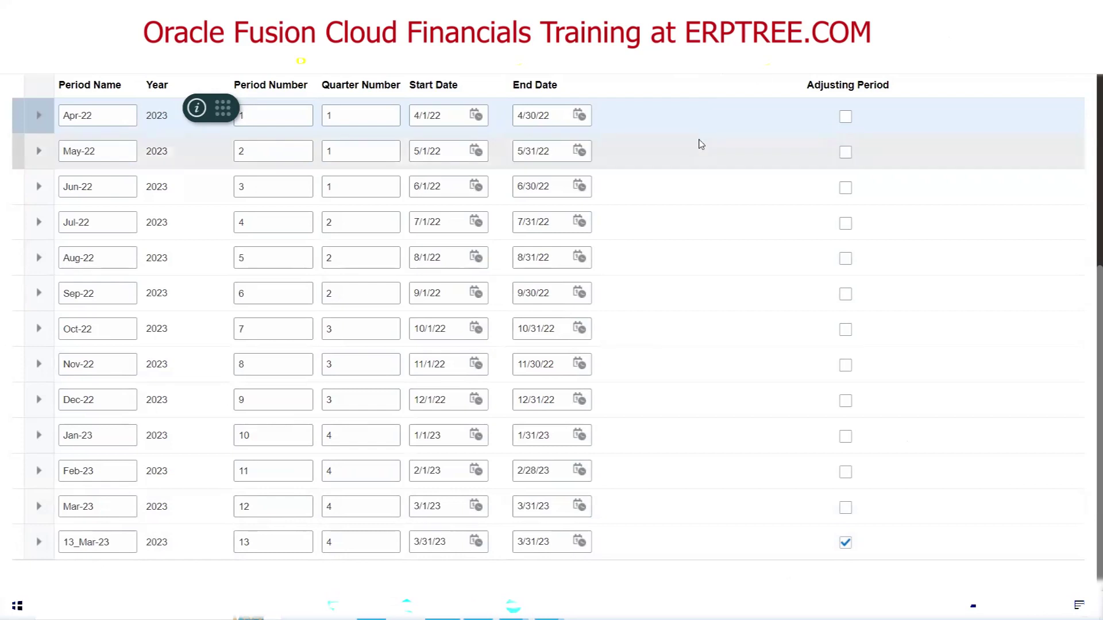
pyautogui.scroll(3, 701, 144)
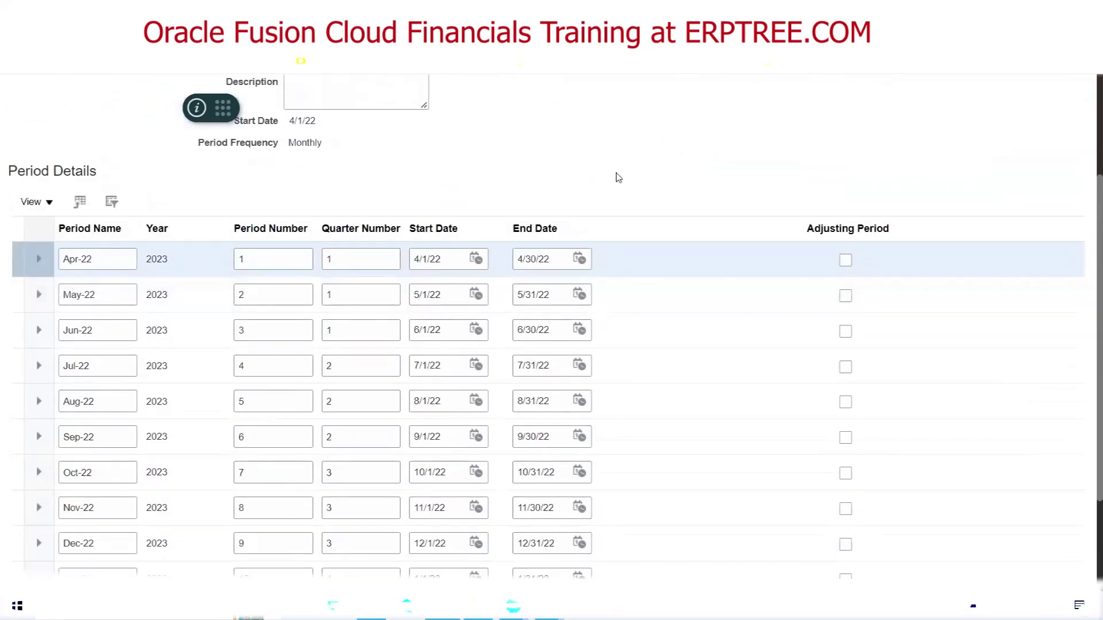
pyautogui.scroll(-3, 618, 178)
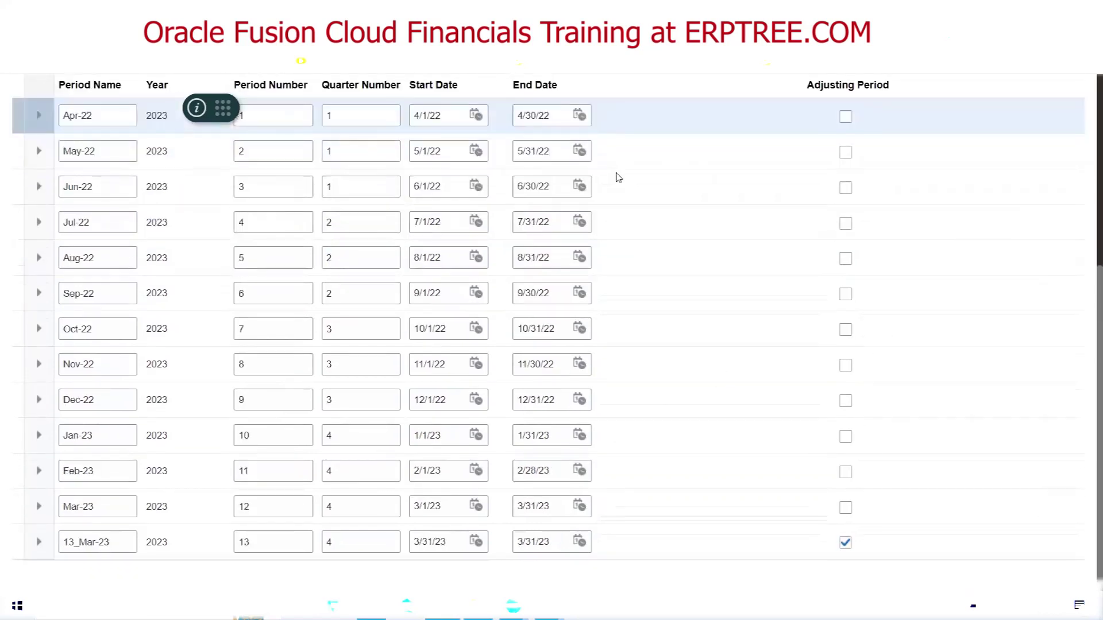
pyautogui.scroll(3, 618, 178)
pyautogui.scroll(3, 616, 178)
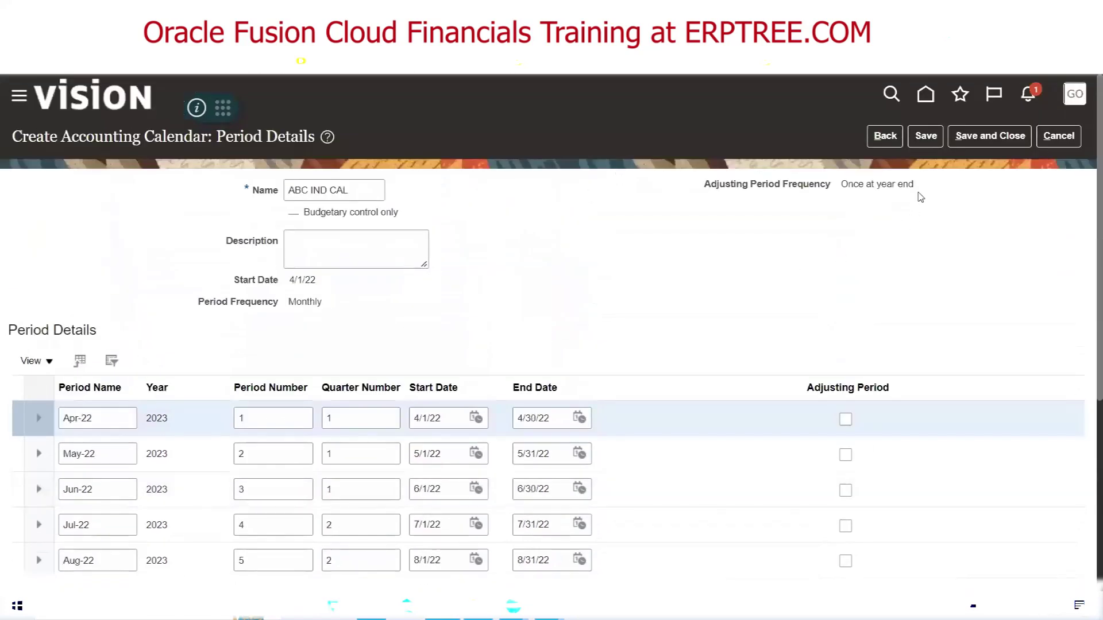
# - Save the ABC IND CAL calendar and review its saved 2023 periods
pyautogui.click(925, 136)
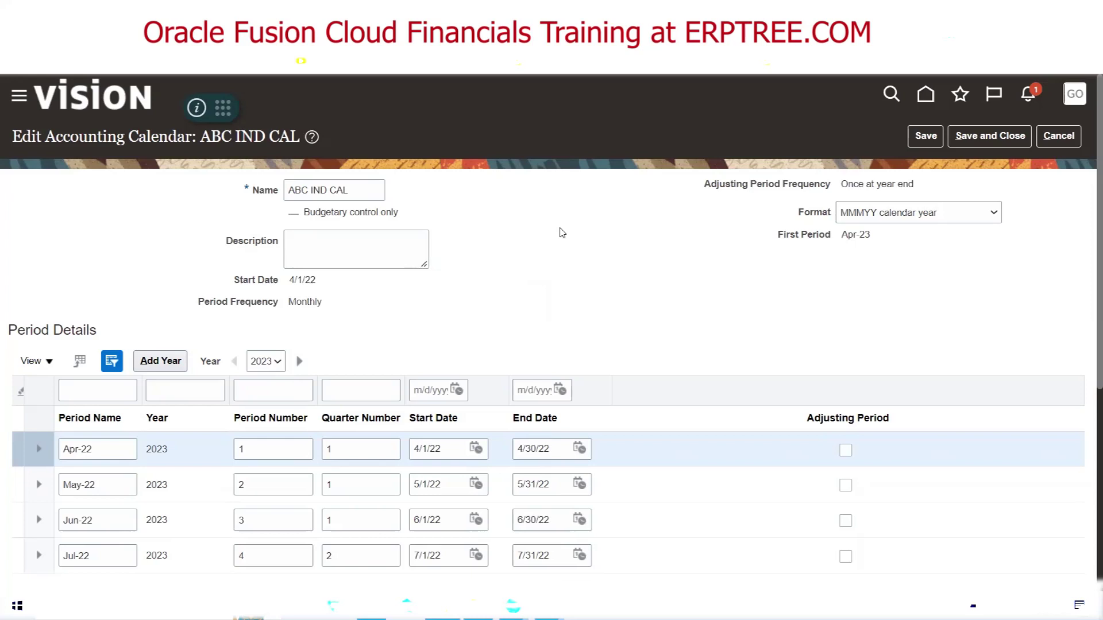
pyautogui.scroll(-3, 562, 233)
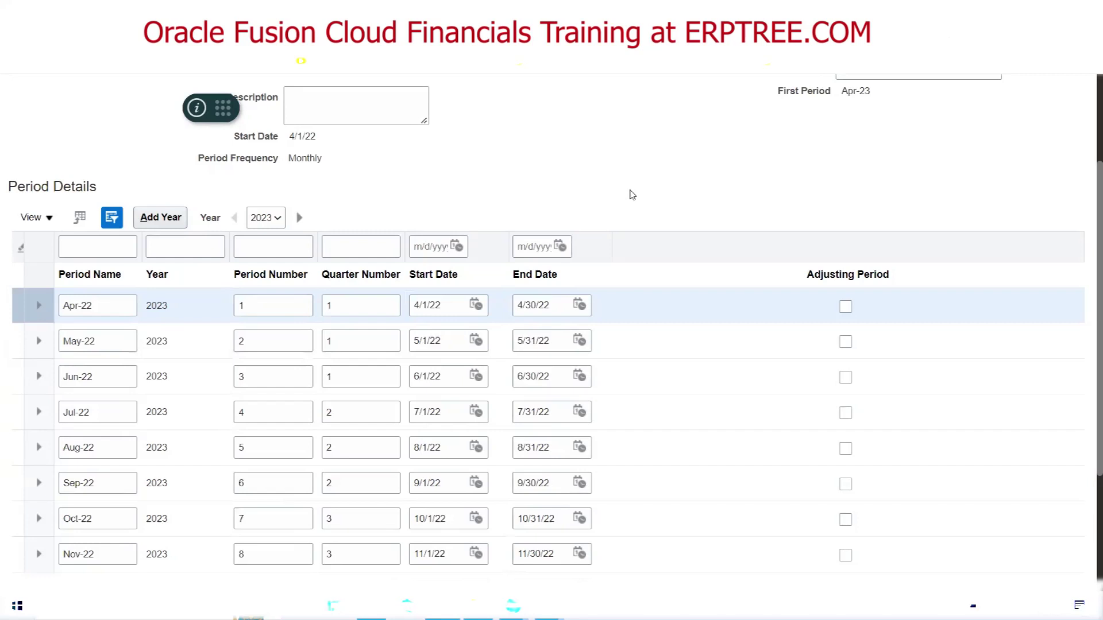
pyautogui.scroll(2, 633, 195)
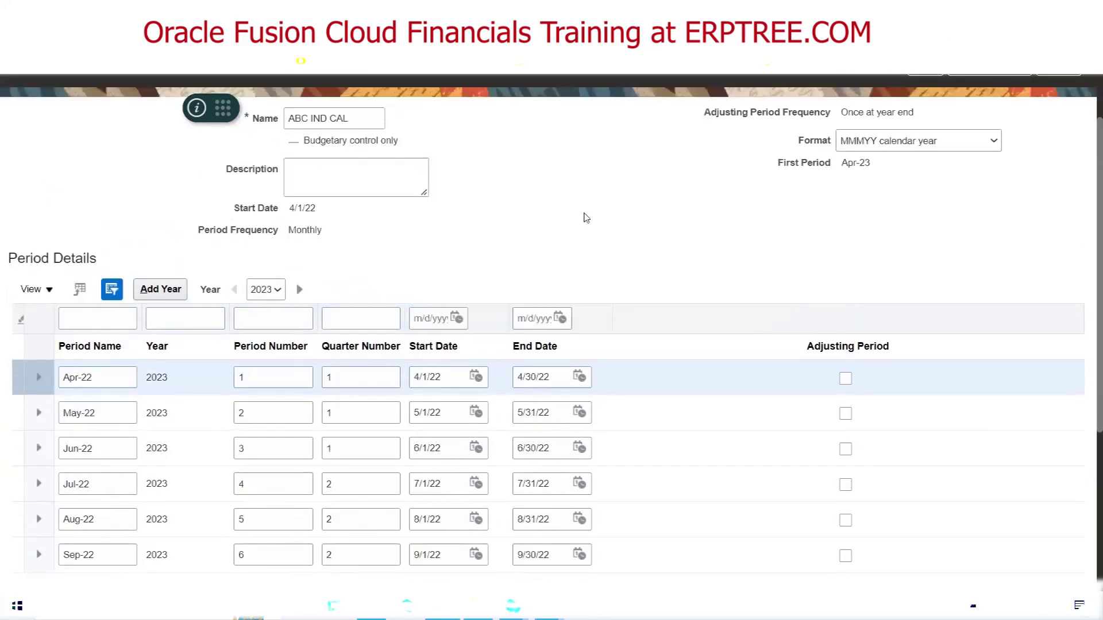
pyautogui.scroll(2, 589, 222)
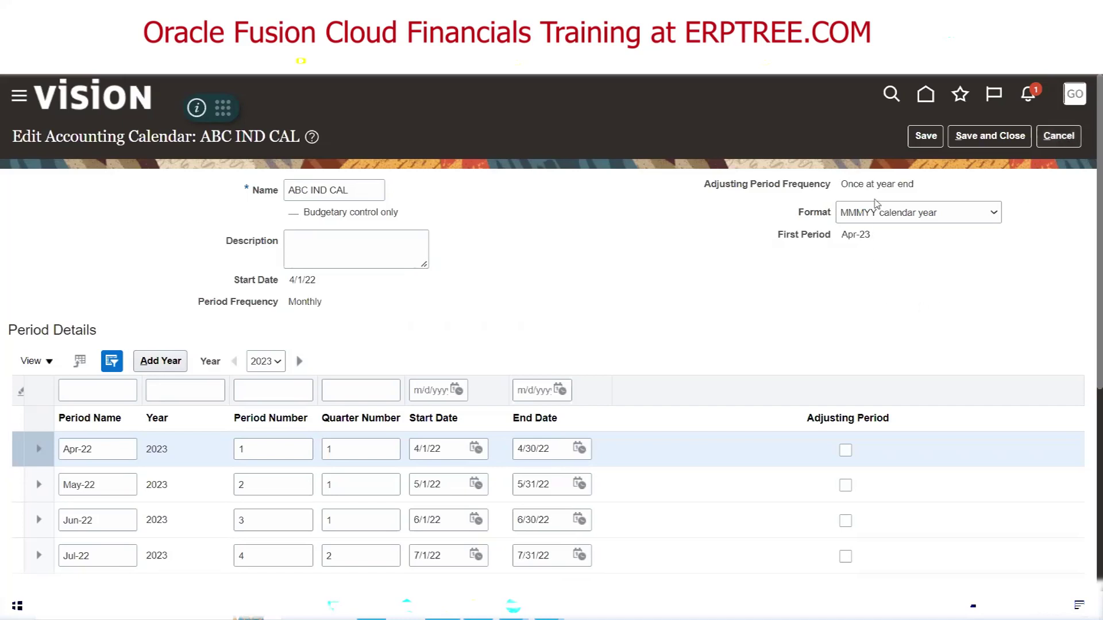
# - Try the YYYYMMM fiscal year period name format for ABC IND CAL and switch back to MMMYY calendar year
pyautogui.tripleClick(875, 183)
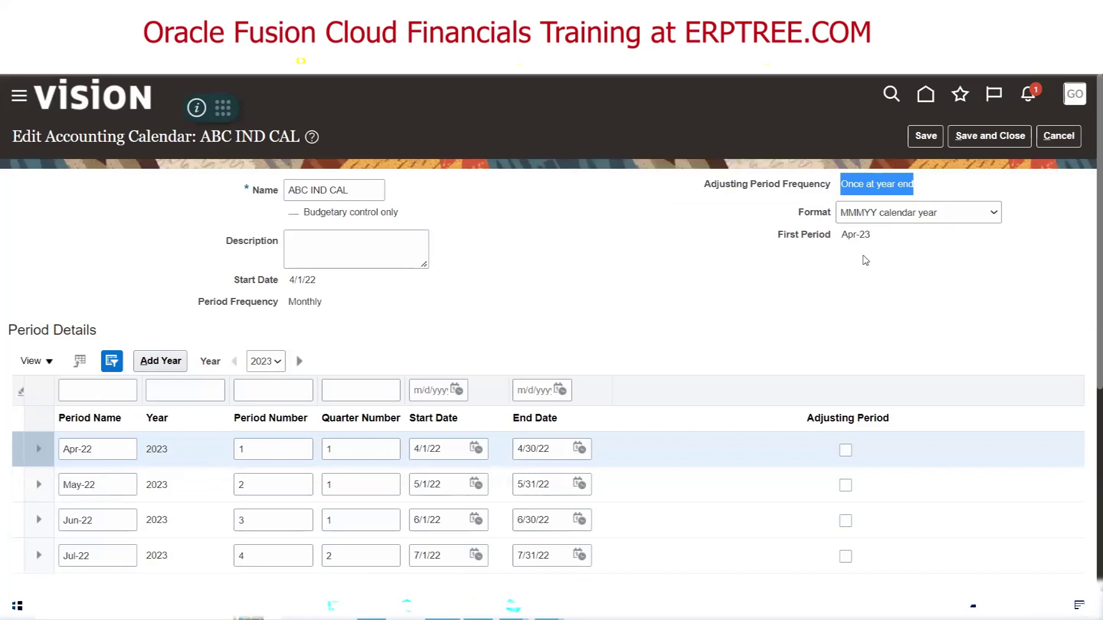
pyautogui.click(902, 211)
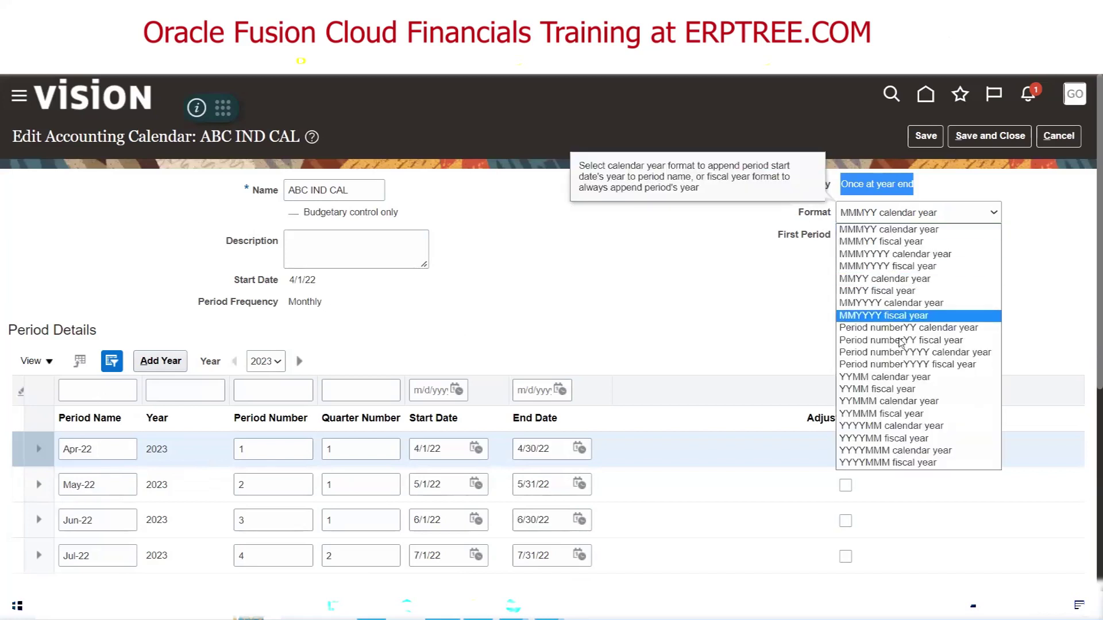
pyautogui.click(902, 462)
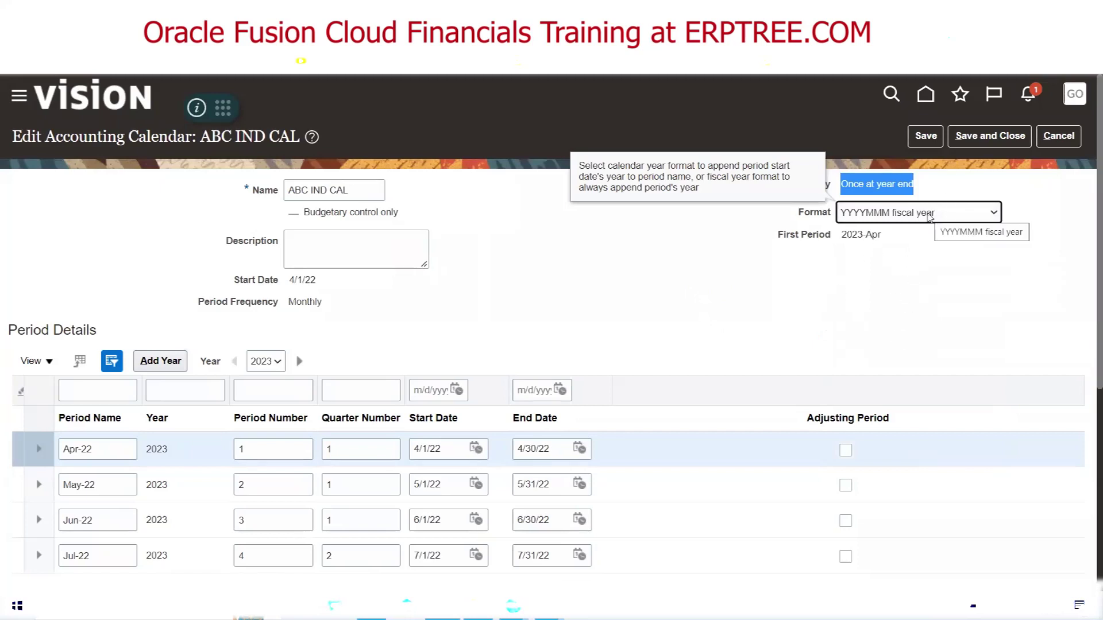
pyautogui.click(929, 217)
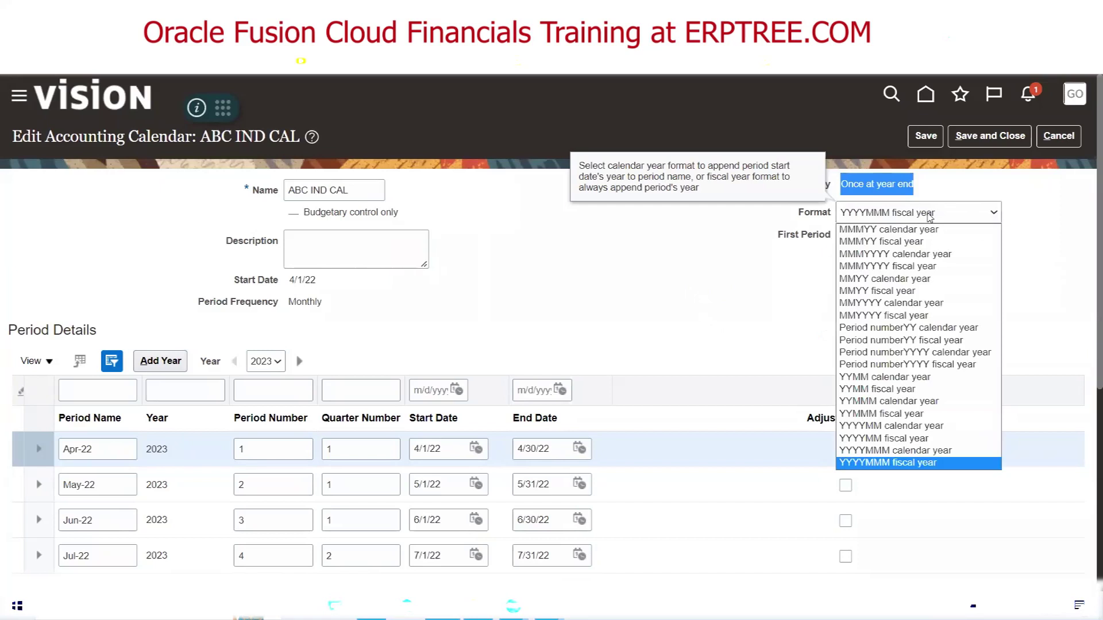
pyautogui.click(935, 230)
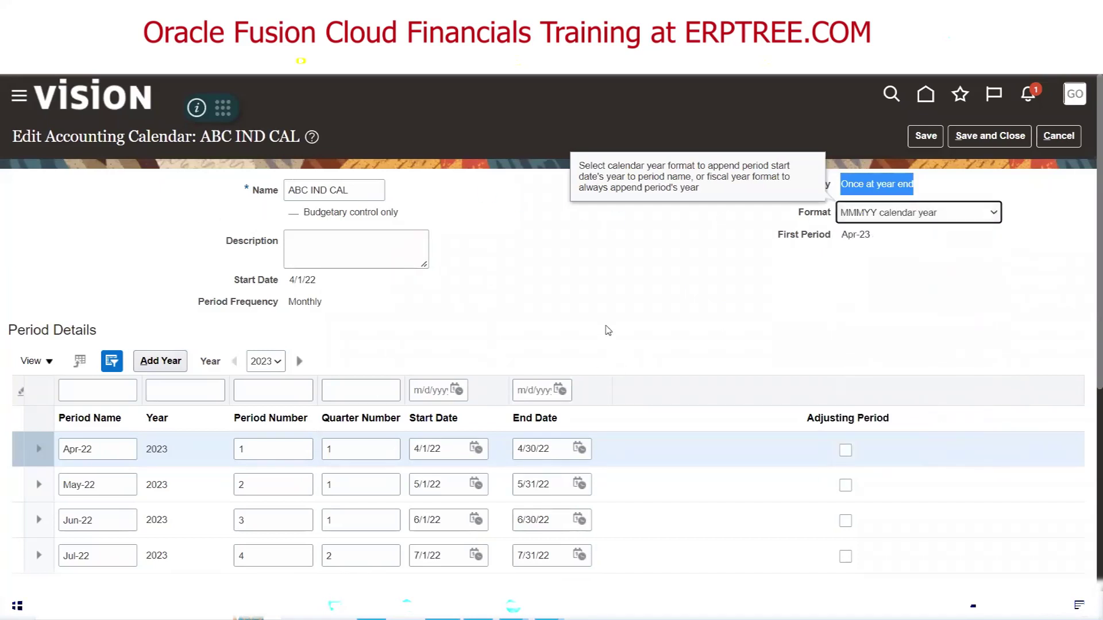
pyautogui.moveTo(369, 192); pyautogui.dragTo(74, 226)
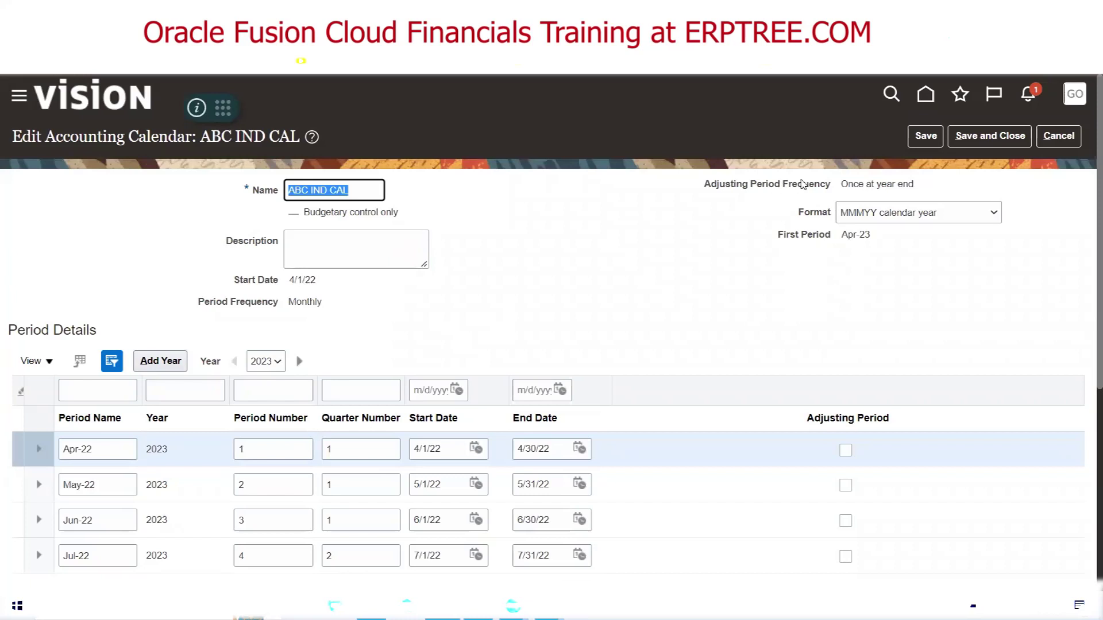
pyautogui.click(680, 250)
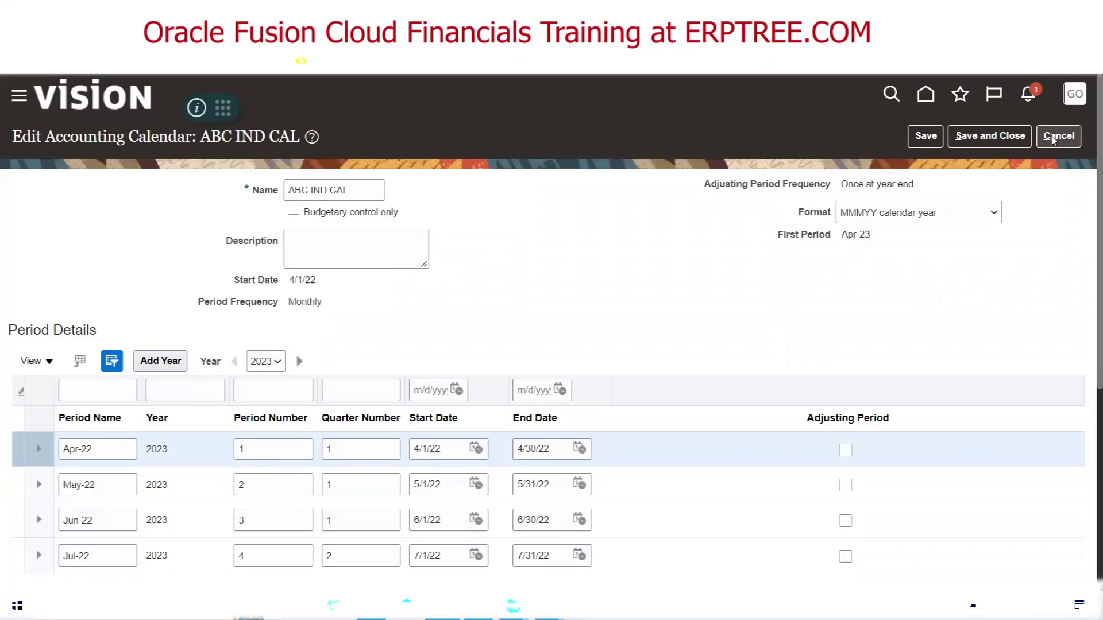
# - Try a 3/26/23 start date for the 13_Mar-23 adjusting period, and cancel editing the ABC IND CAL calendar
pyautogui.scroll(-5, 584, 278)
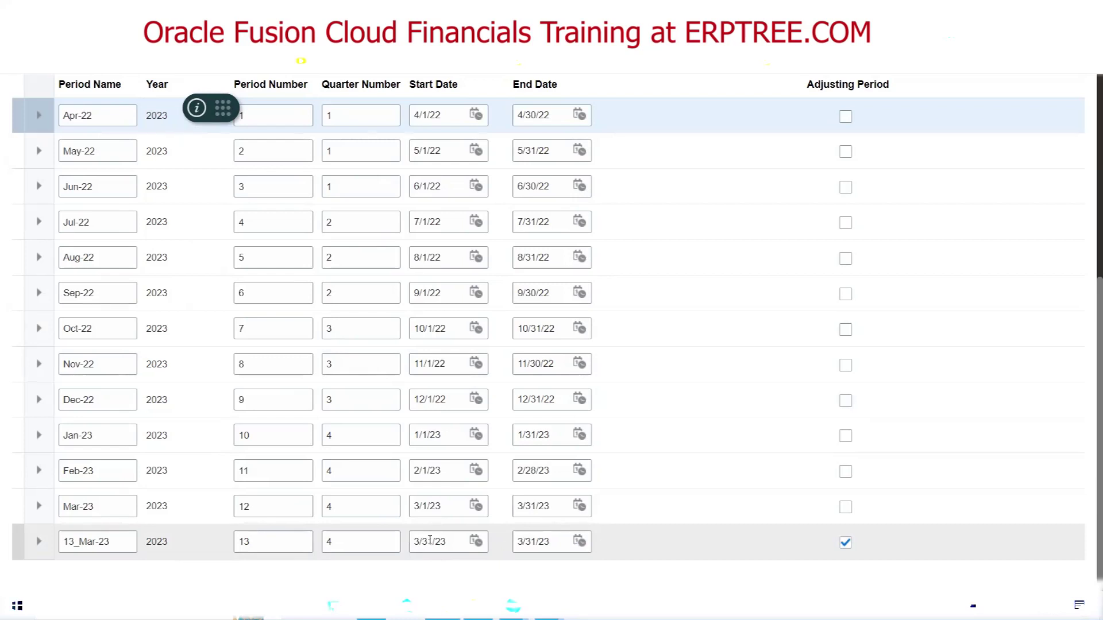
pyautogui.click(480, 541)
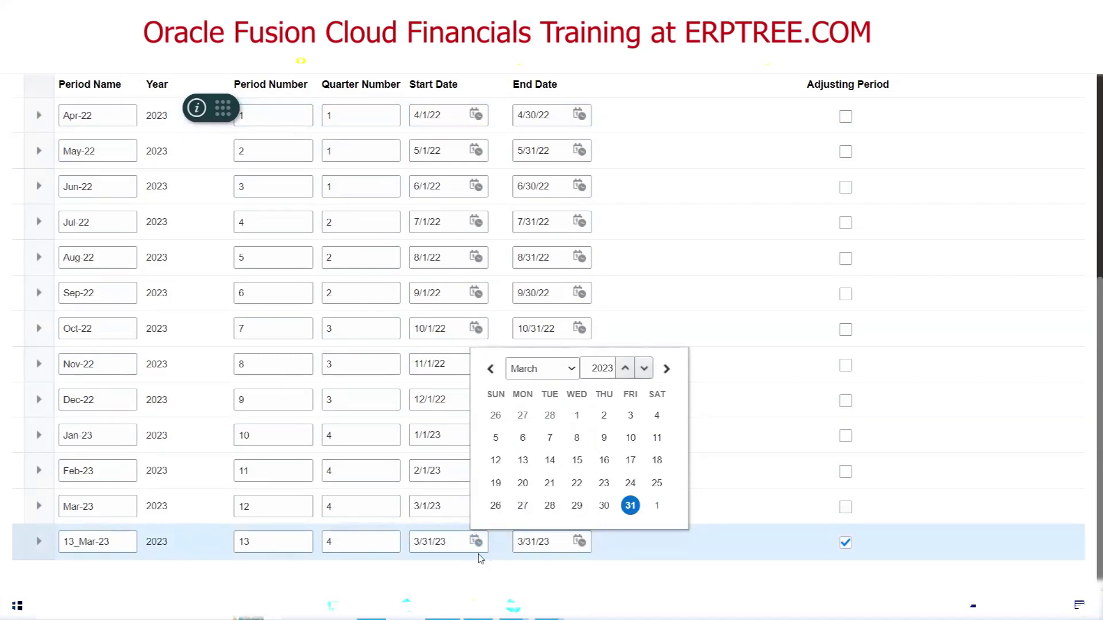
pyautogui.click(496, 506)
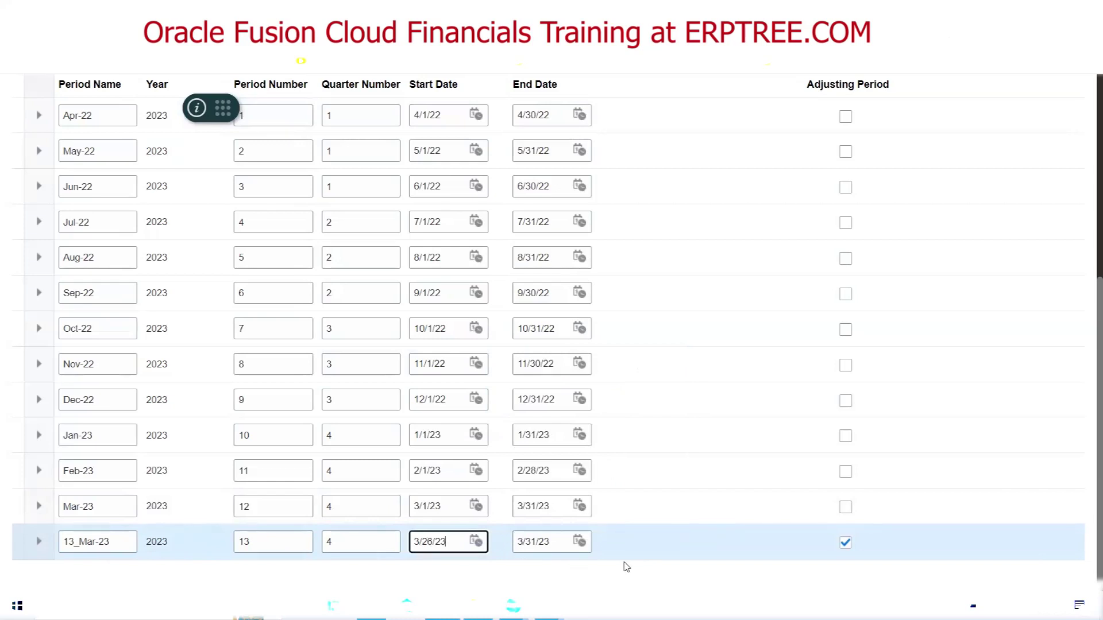
pyautogui.scroll(5, 626, 567)
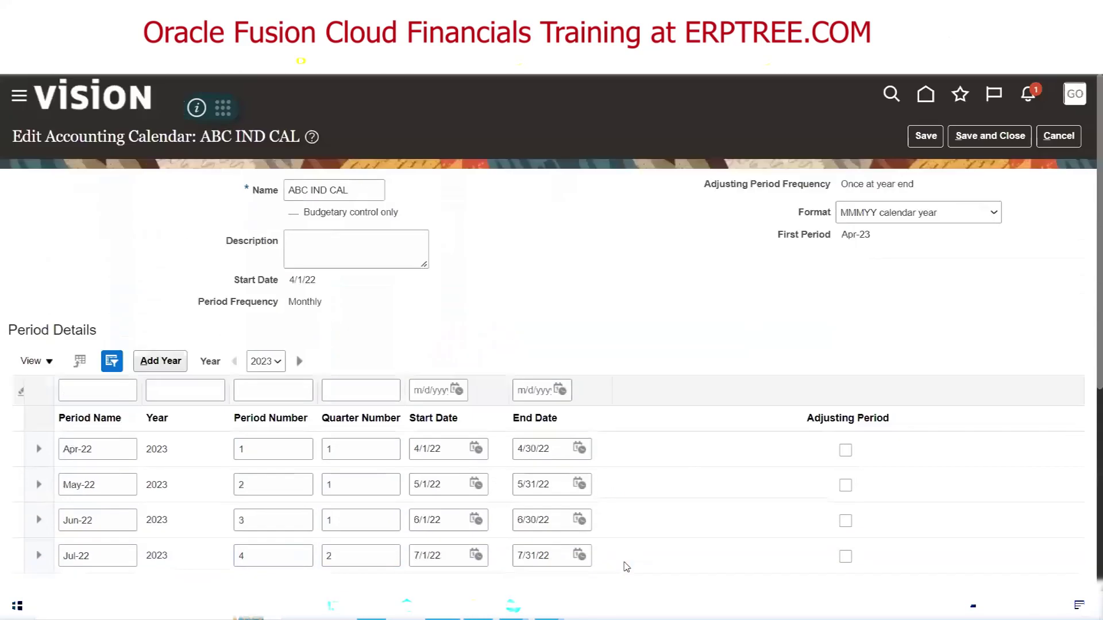
pyautogui.click(1060, 141)
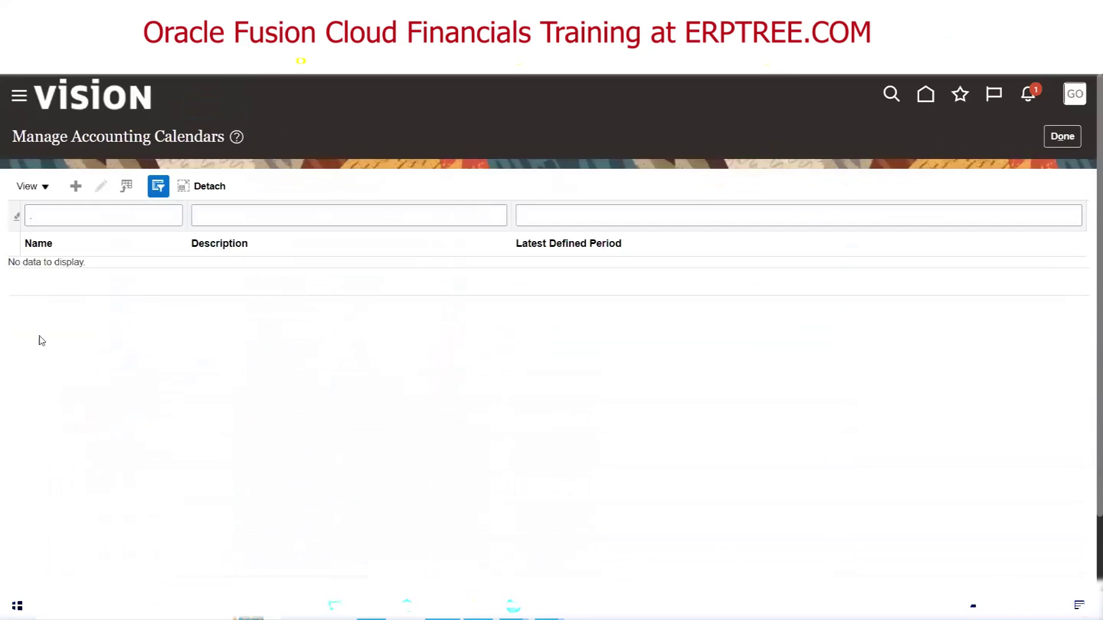
# - Filter the accounting calendars by the name Google and finish the Manage Accounting Calendars task
pyautogui.click(38, 219)
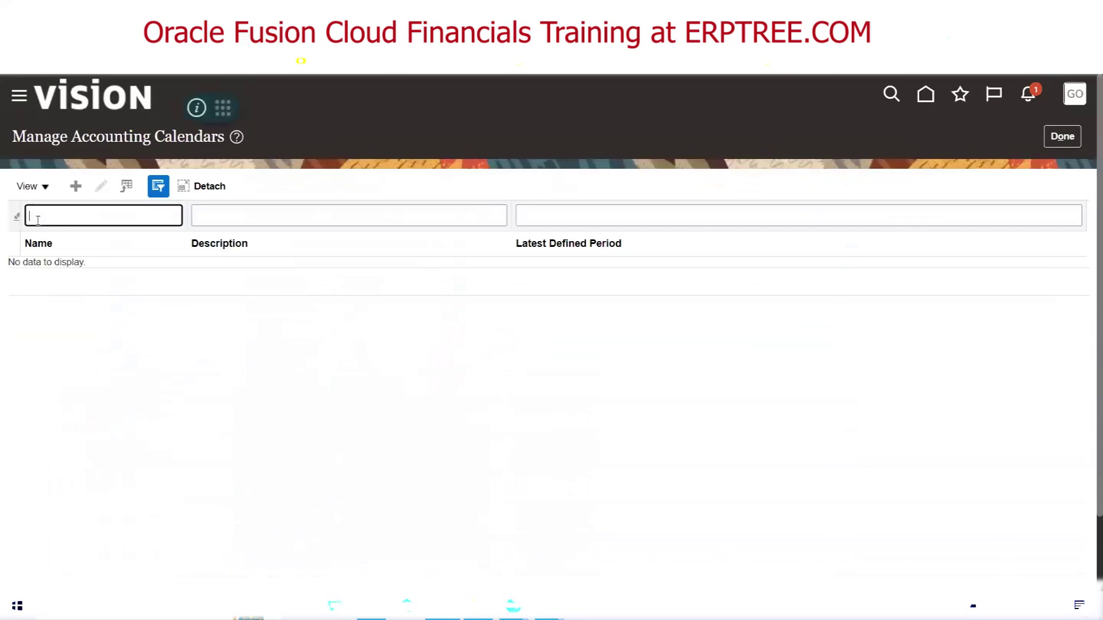
pyautogui.write('Google')
pyautogui.press('Return')
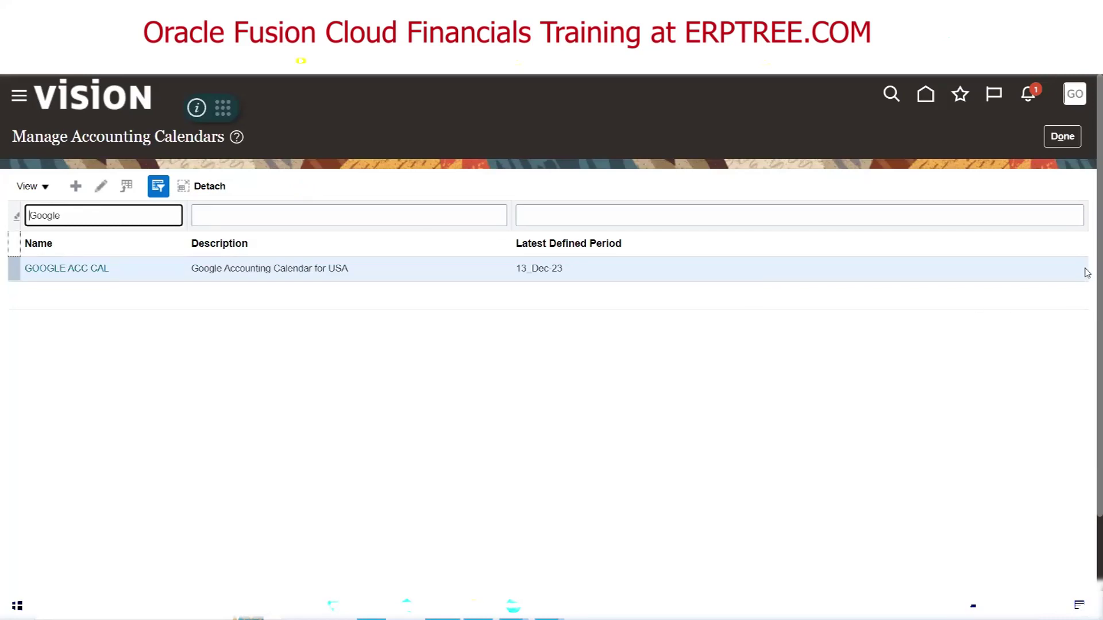
pyautogui.click(1062, 137)
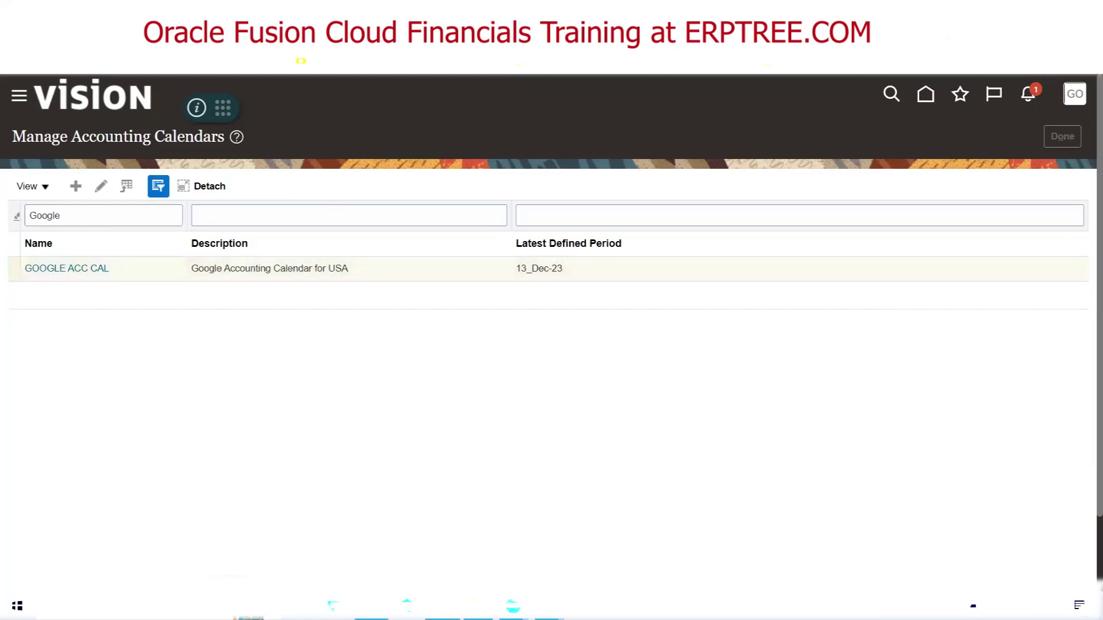
# - Switch to the Excel training notes and review the Date, Description and Amount headings in row 125
pyautogui.moveTo(371, 606)
pyautogui.click(372, 563)
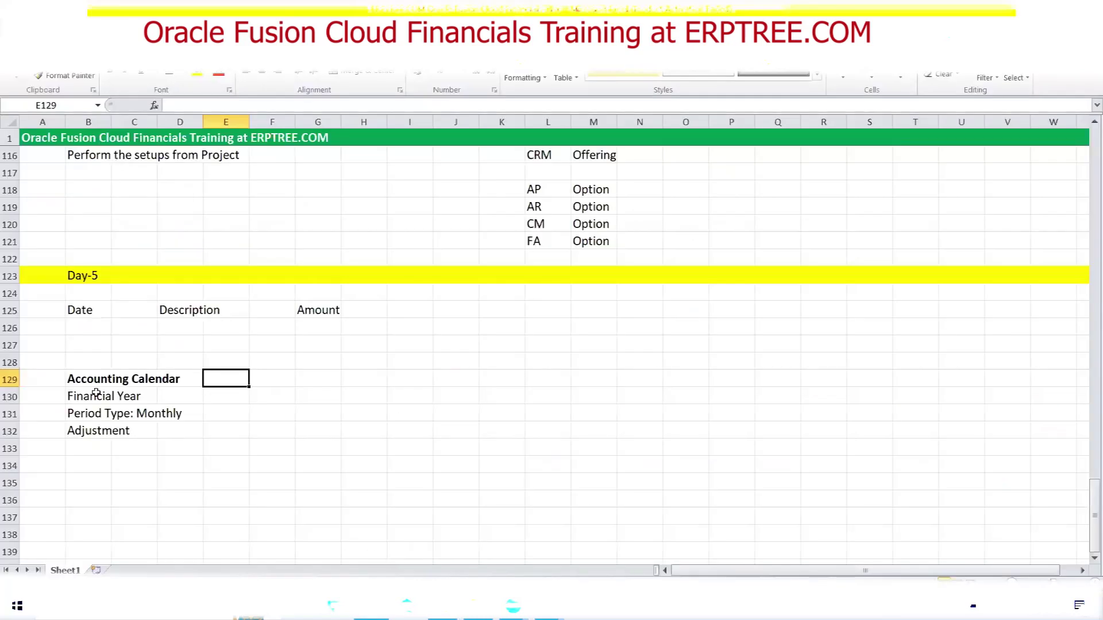
pyautogui.click(85, 309)
pyautogui.click(185, 310)
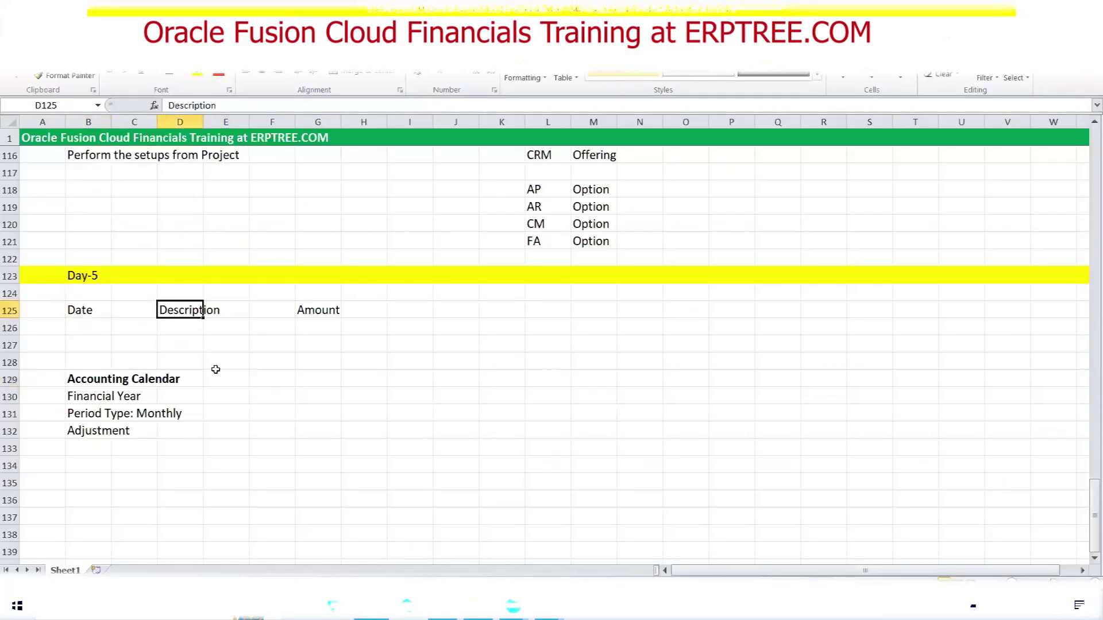
pyautogui.click(314, 310)
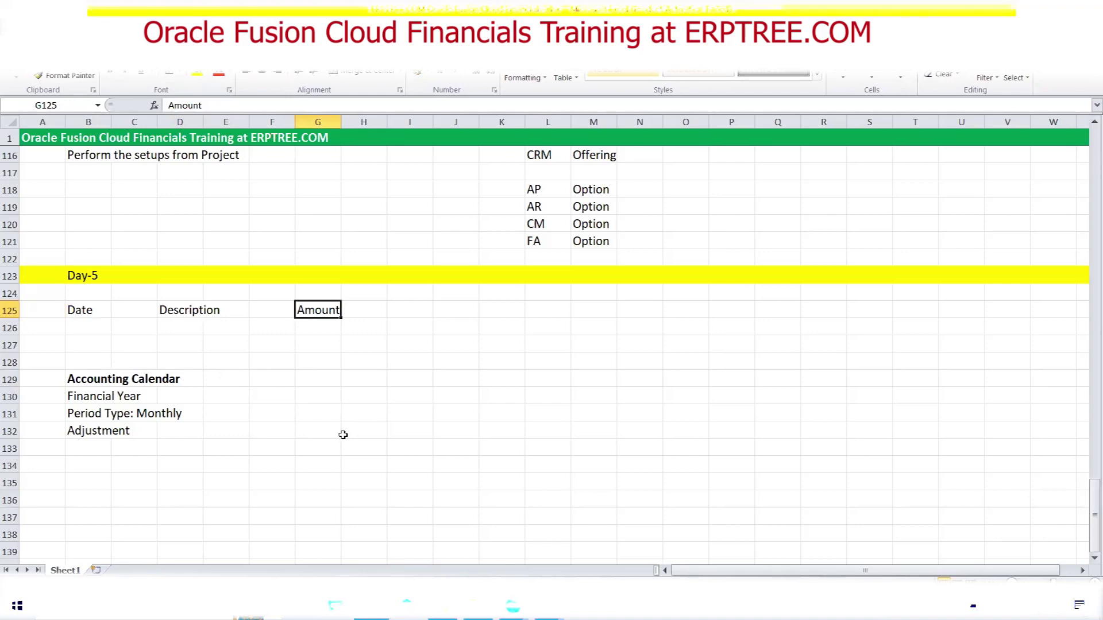
# - Enter the sample amounts 1000, 25000 and 100 in cells J131 to J133
pyautogui.click(450, 413)
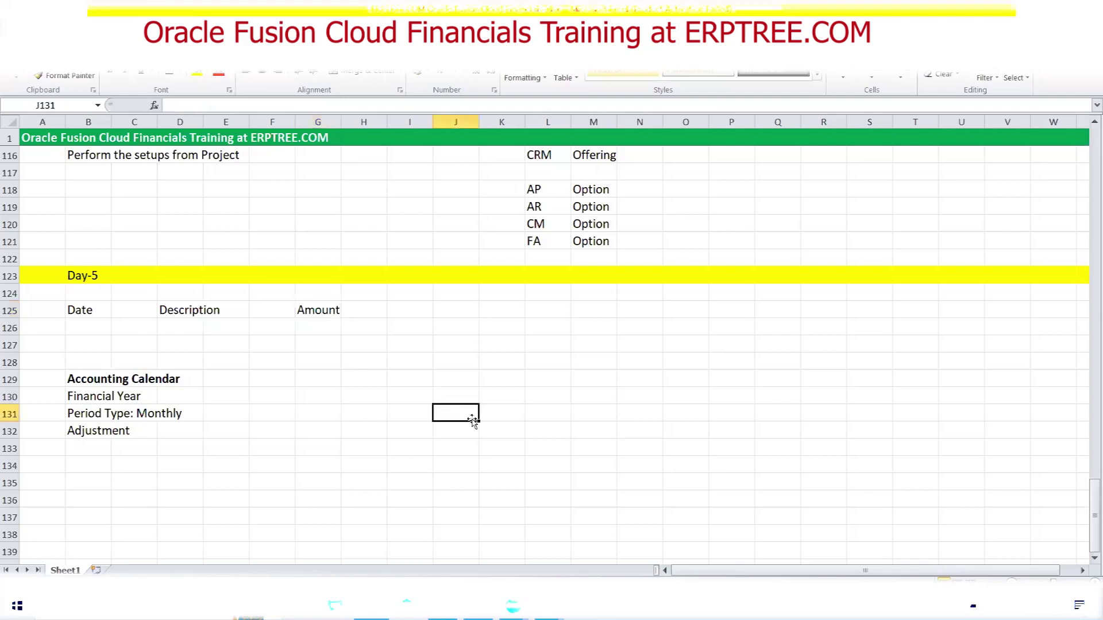
pyautogui.write('1000')
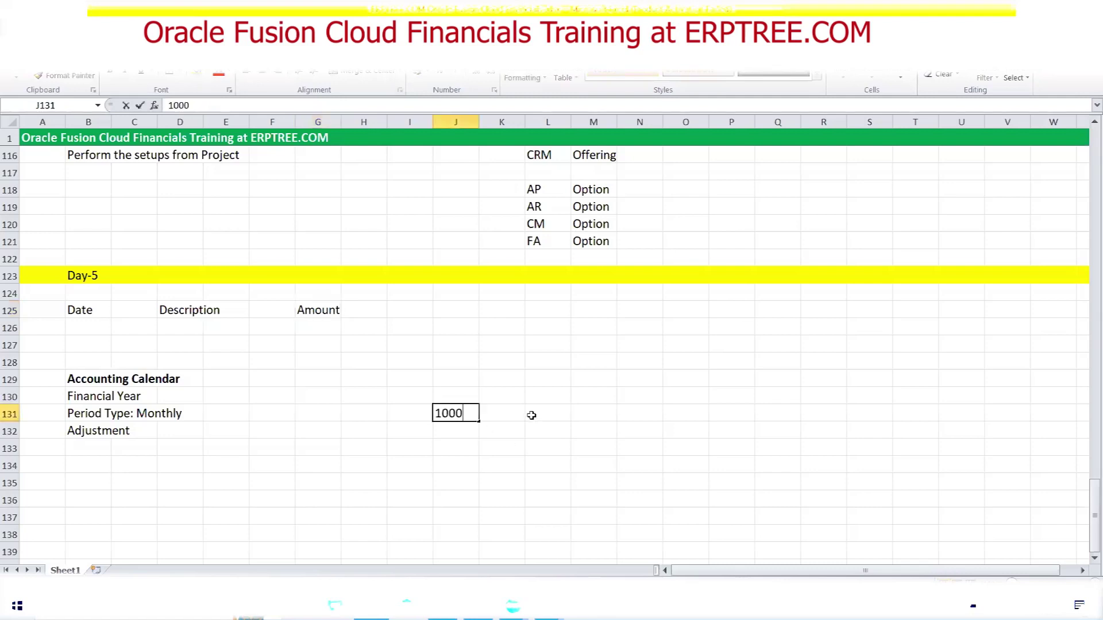
pyautogui.press('Return')
pyautogui.write('25000')
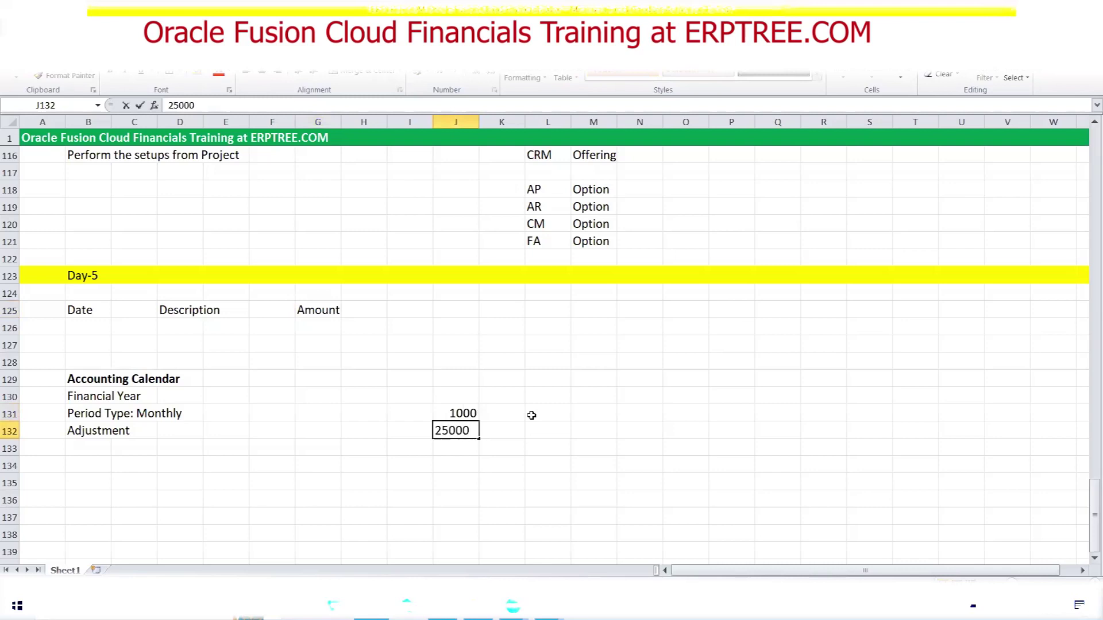
pyautogui.press('Return')
pyautogui.write('100')
pyautogui.press('Tab')
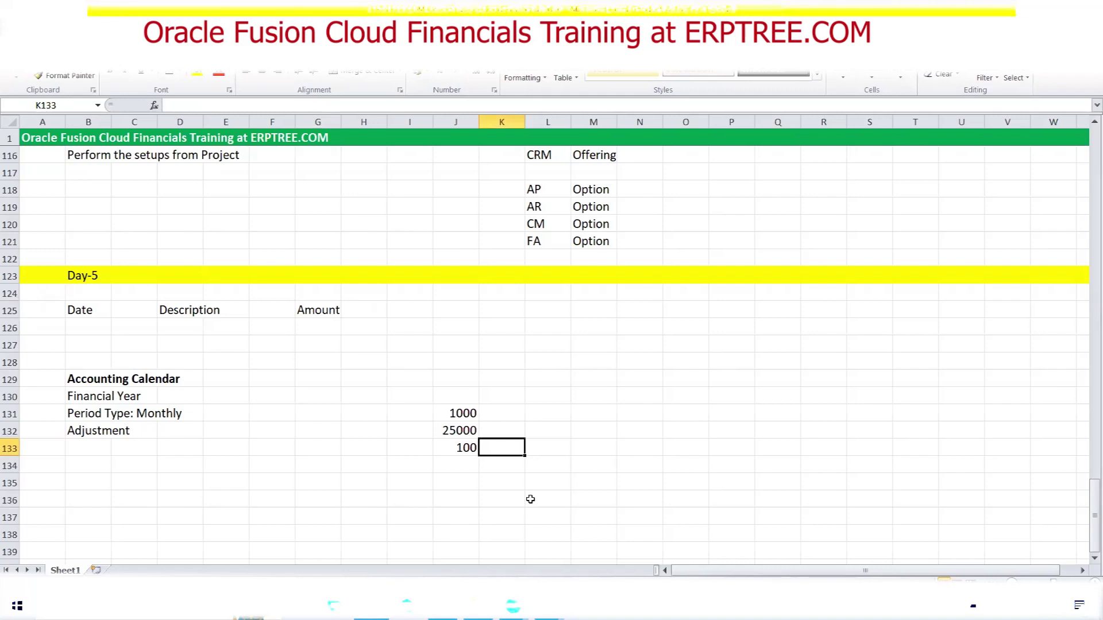
# - Add the note "USA--->USD (Local Currency--->Functional Currency)" in cell F135
pyautogui.scroll(-2, 462, 498)
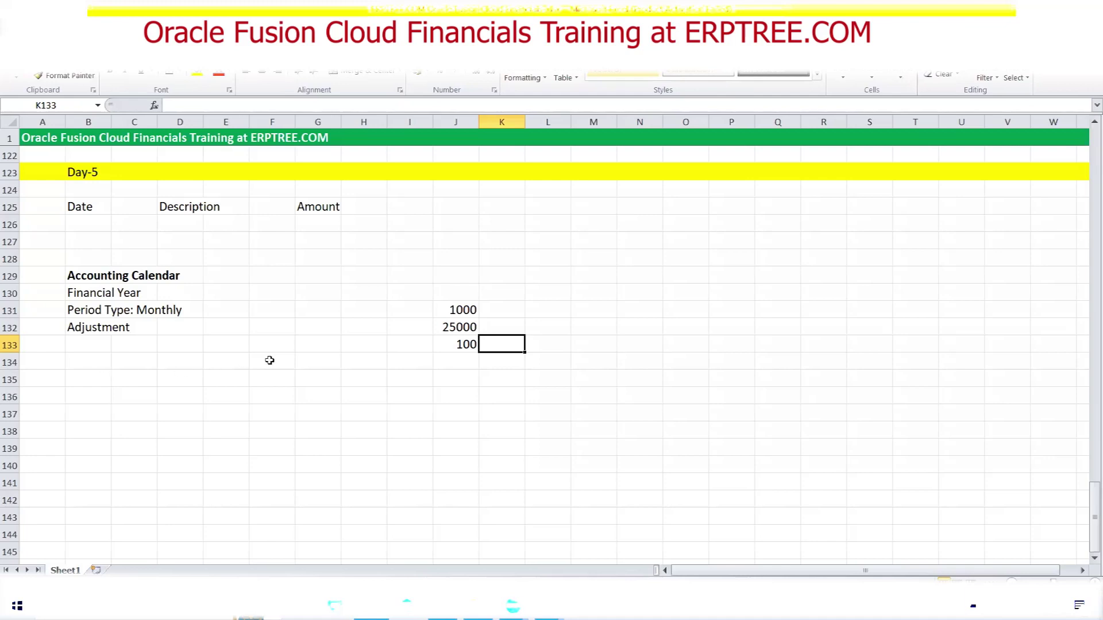
pyautogui.click(284, 379)
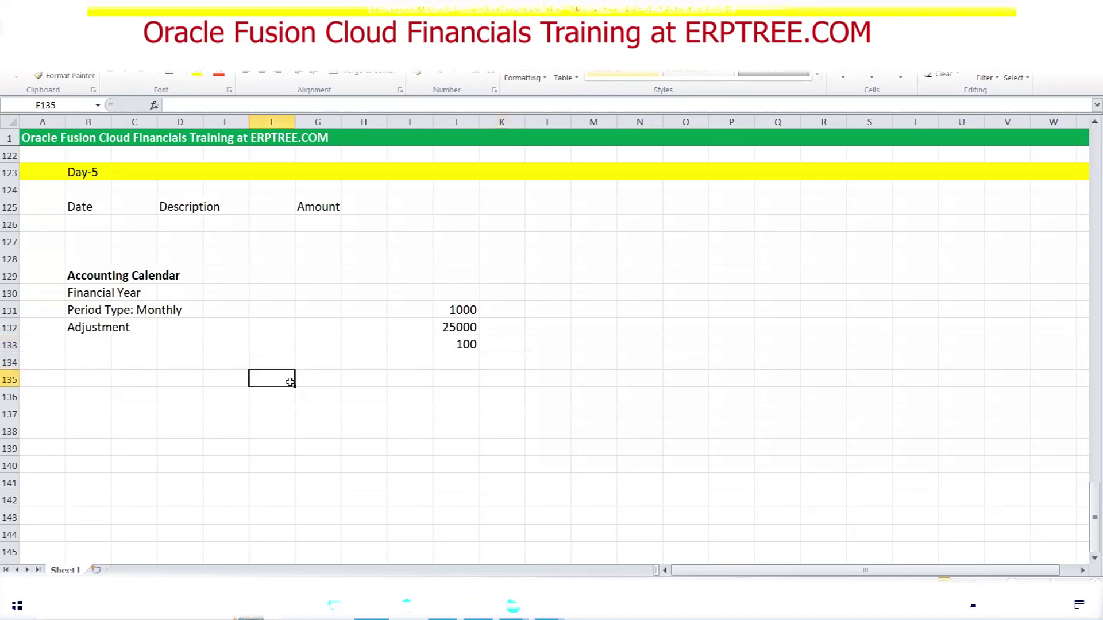
pyautogui.write('USA')
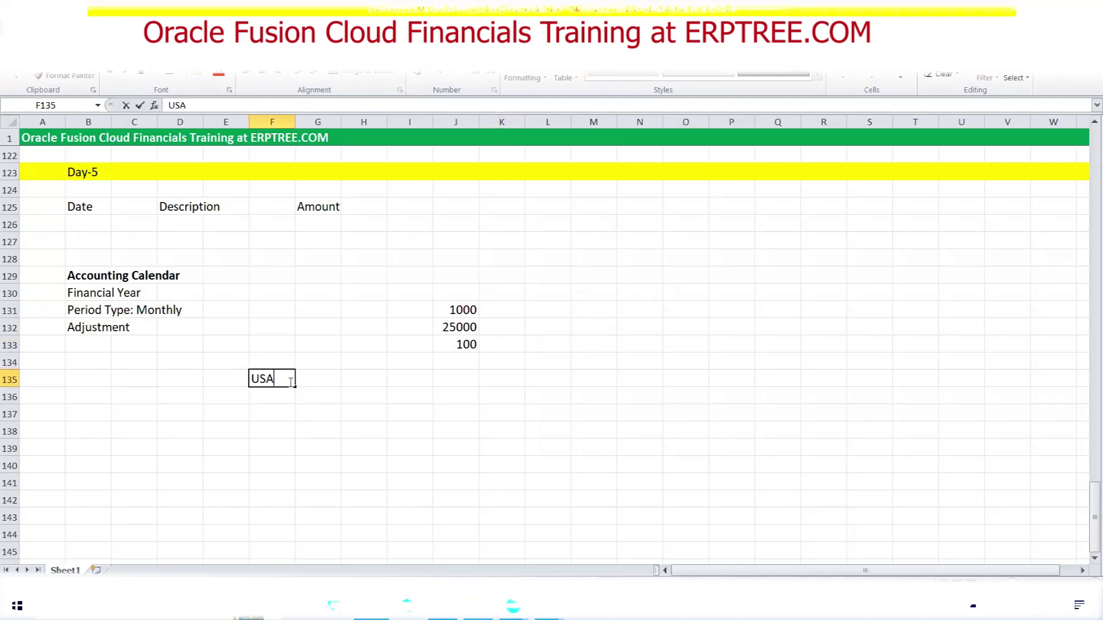
pyautogui.write('--->USD (')
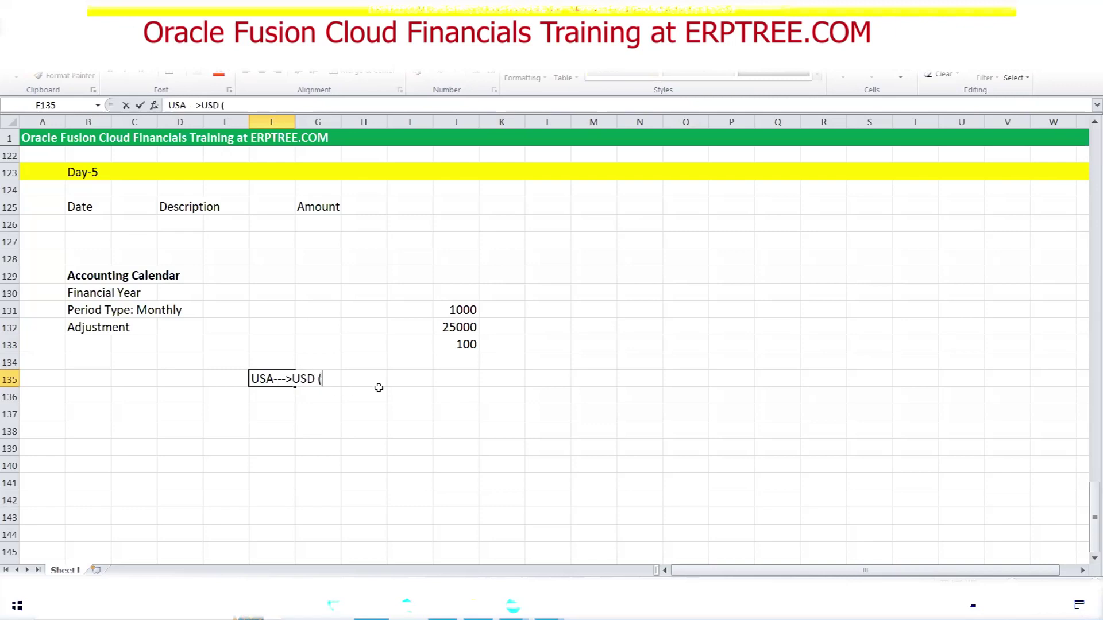
pyautogui.write('Local Currency')
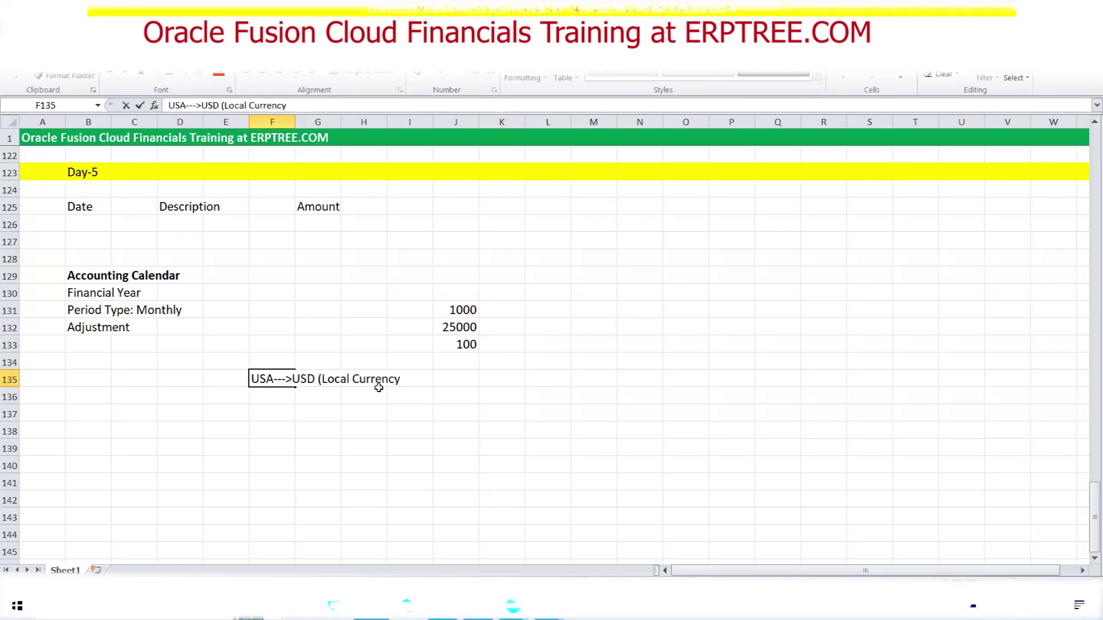
pyautogui.write('--->Functional Currency')
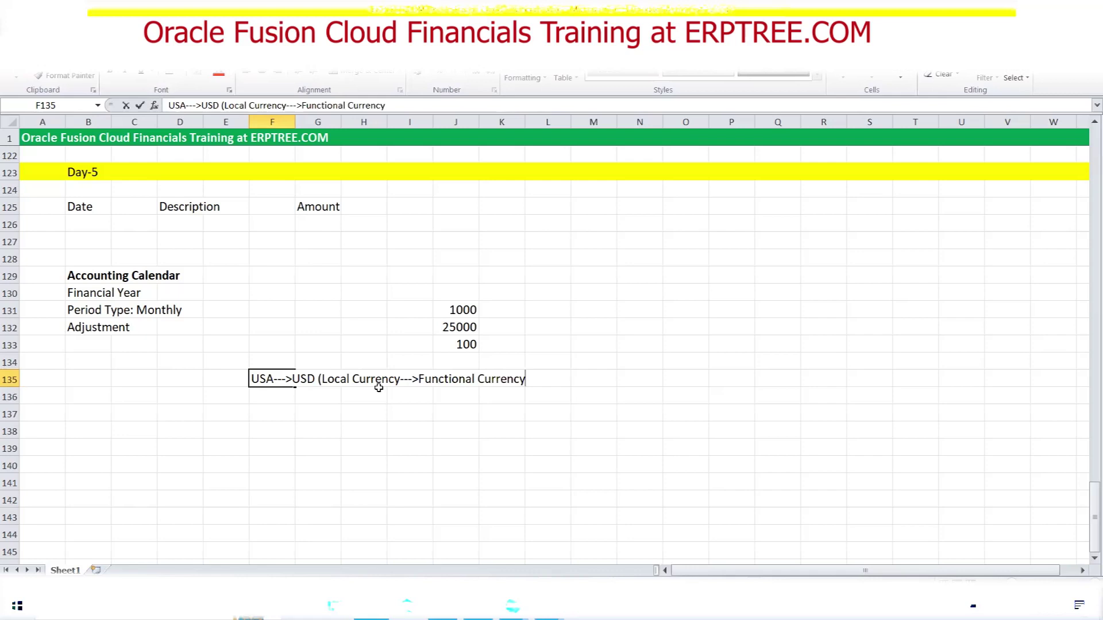
pyautogui.write(')')
# - Add a "Currency Types" heading in O128 with "1.Functional Currency" and "2.Foreign Currency" in the two cells beneath it
pyautogui.click(665, 258)
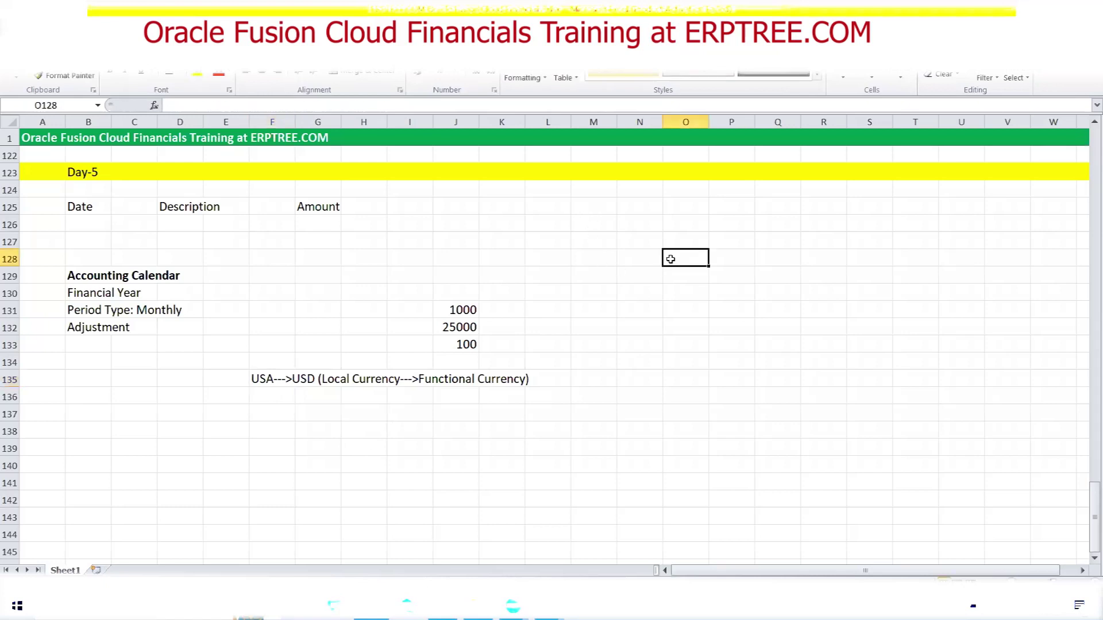
pyautogui.write('Currency')
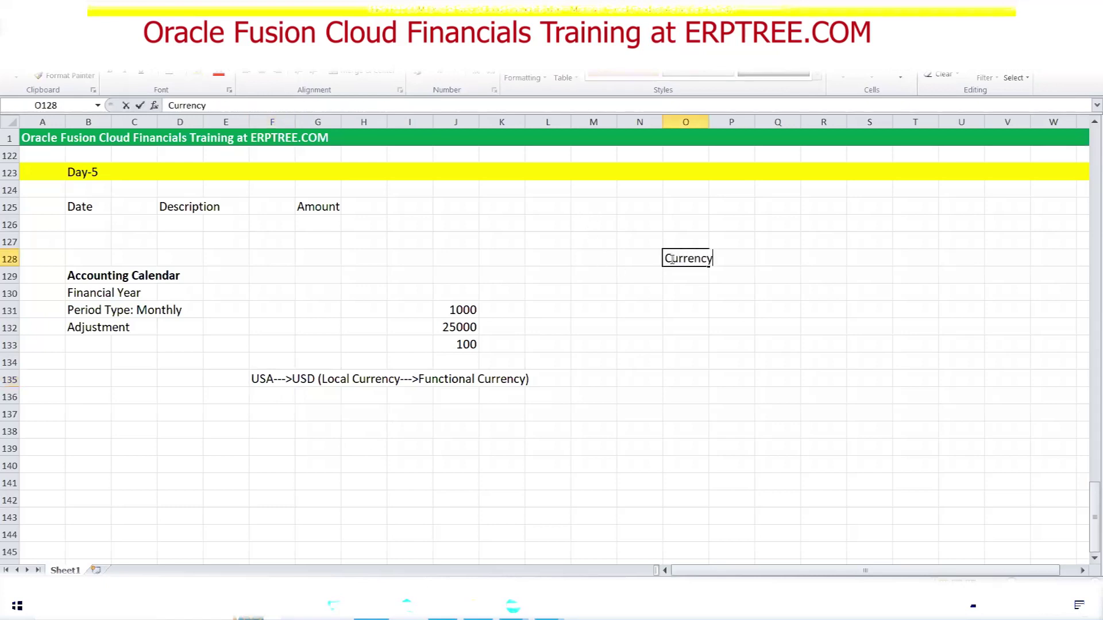
pyautogui.write(' Types')
pyautogui.click(691, 279)
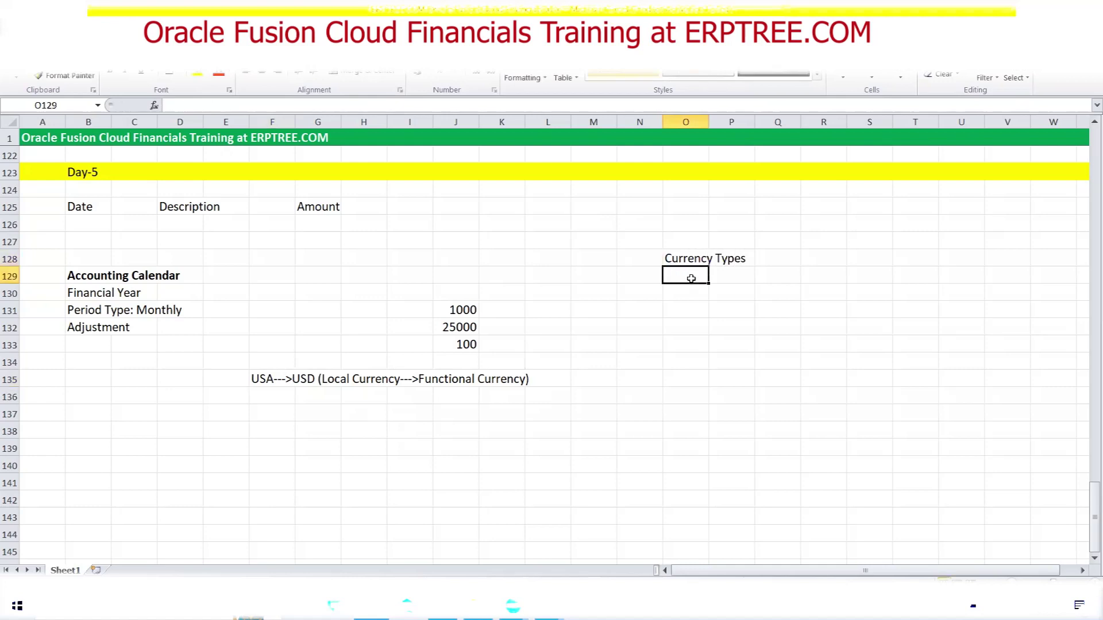
pyautogui.write('1.F')
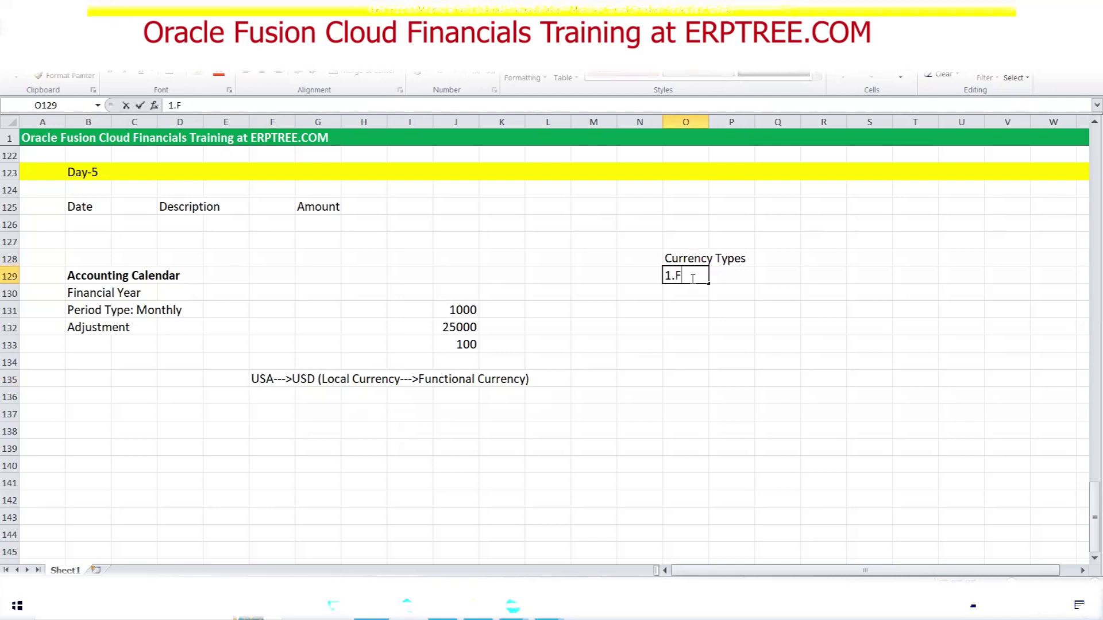
pyautogui.write('unctional C')
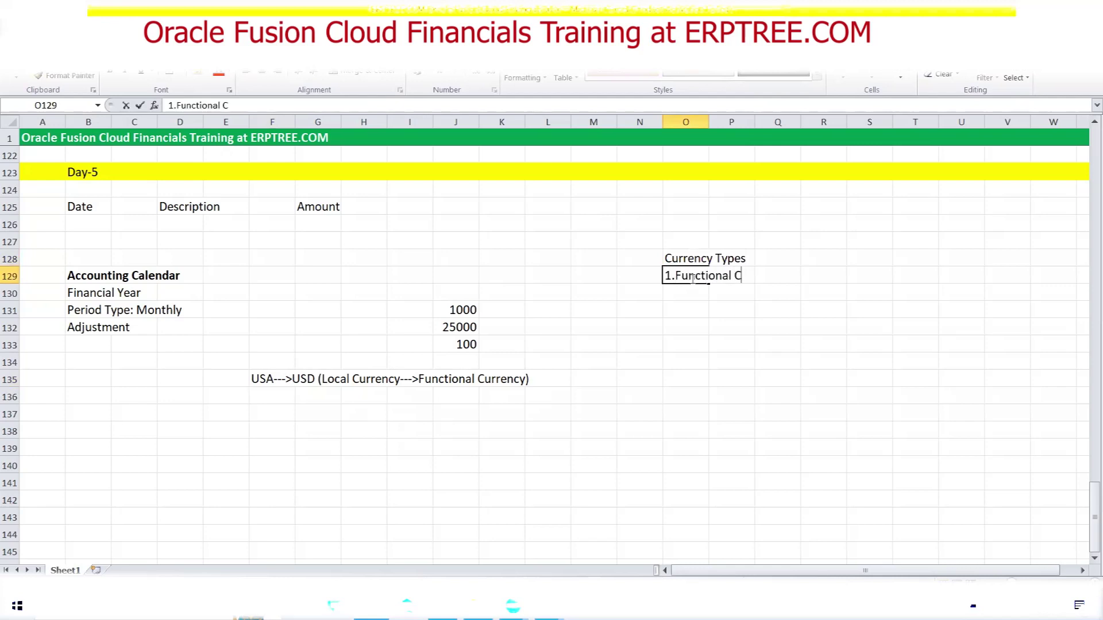
pyautogui.write('urrency')
pyautogui.press('Return')
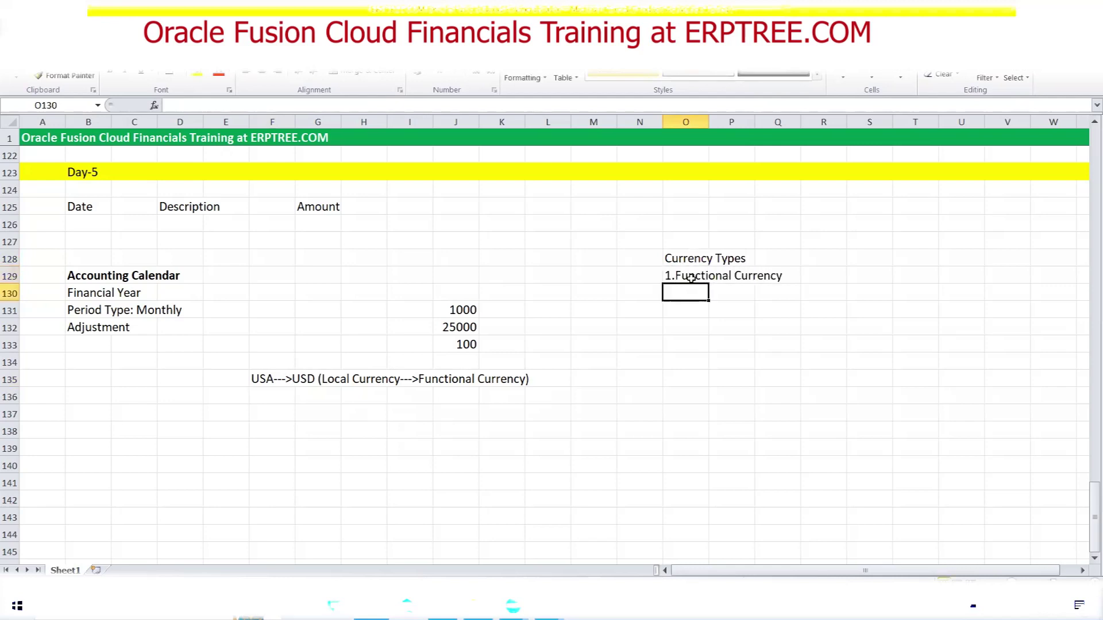
pyautogui.write('2.Fo')
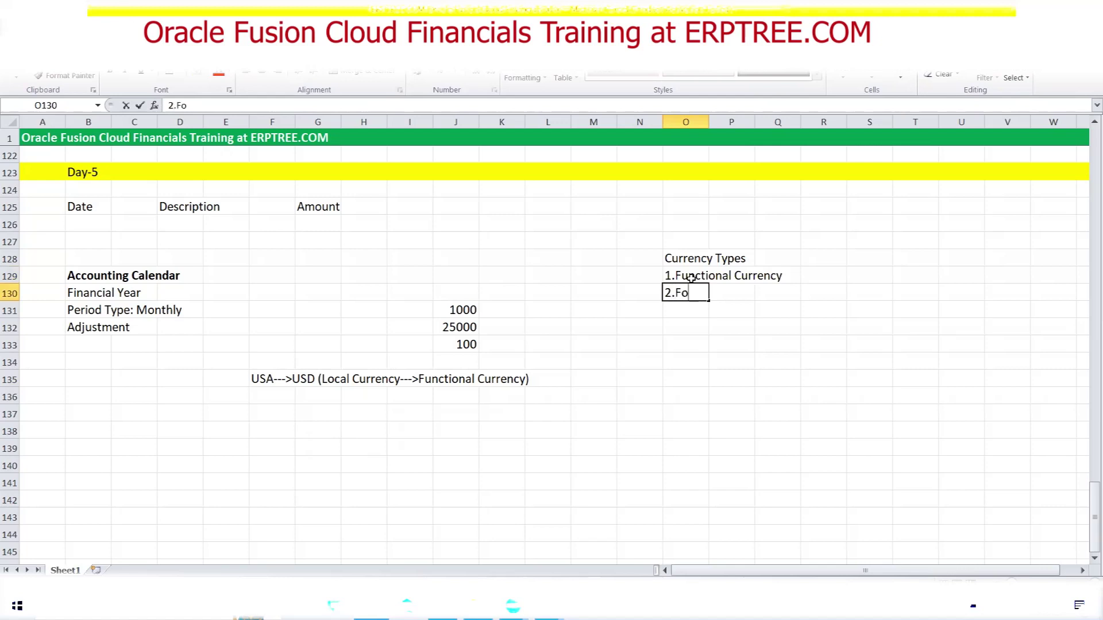
pyautogui.write('reign Currency')
pyautogui.hotkey('ctrl', 'Return')
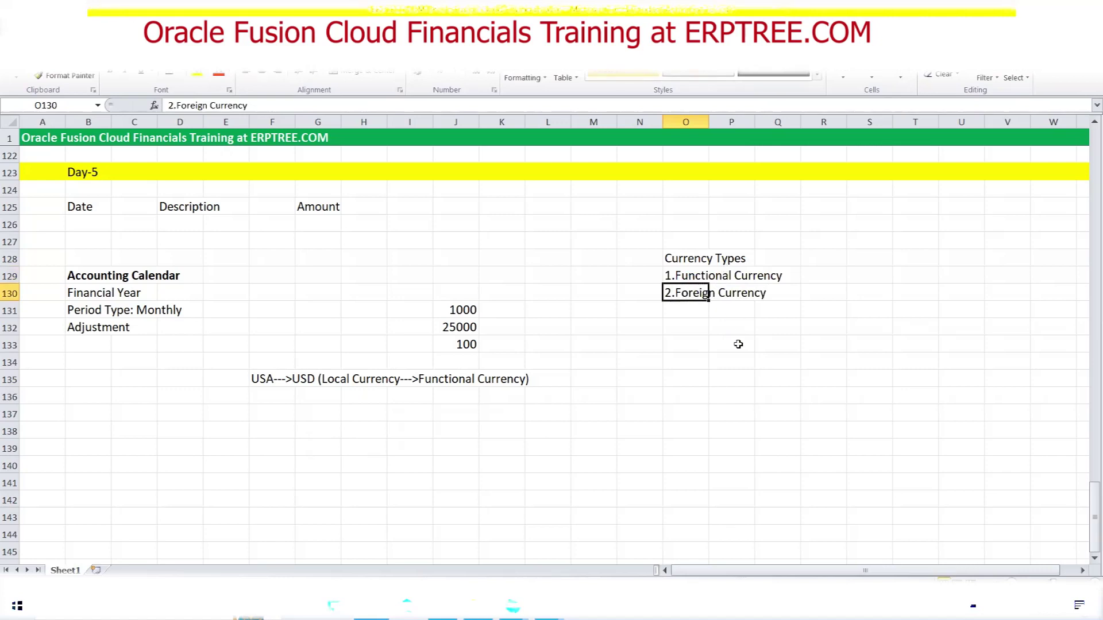
# - Enter 150 in J130 with the unit INR beside it, and label the 1000 amount as USD in K131
pyautogui.click(470, 298)
pyautogui.write('150')
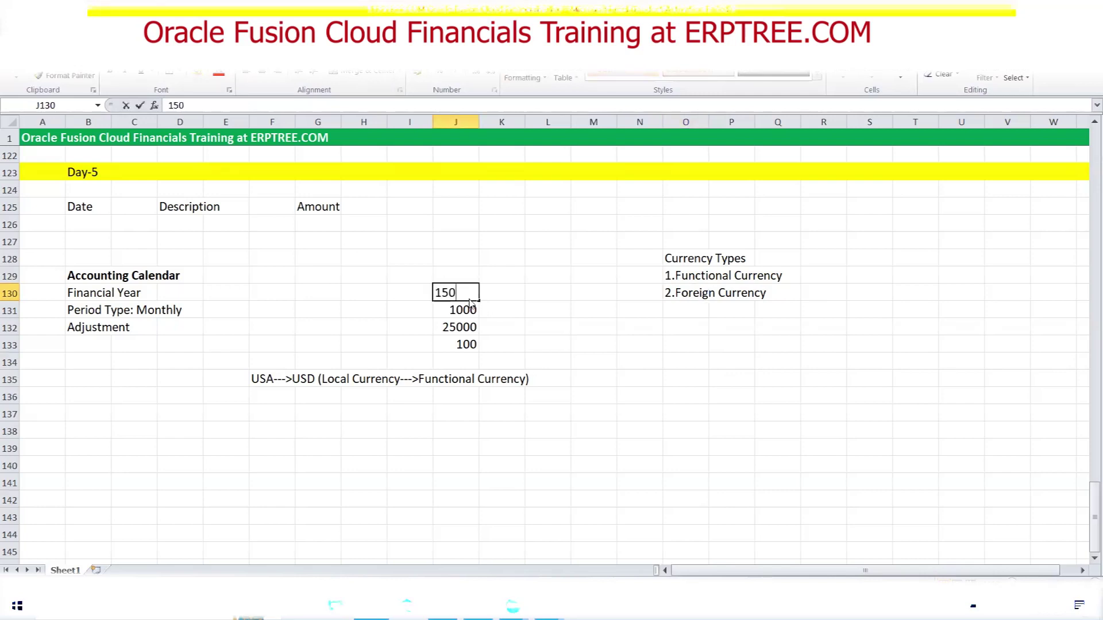
pyautogui.press('Tab')
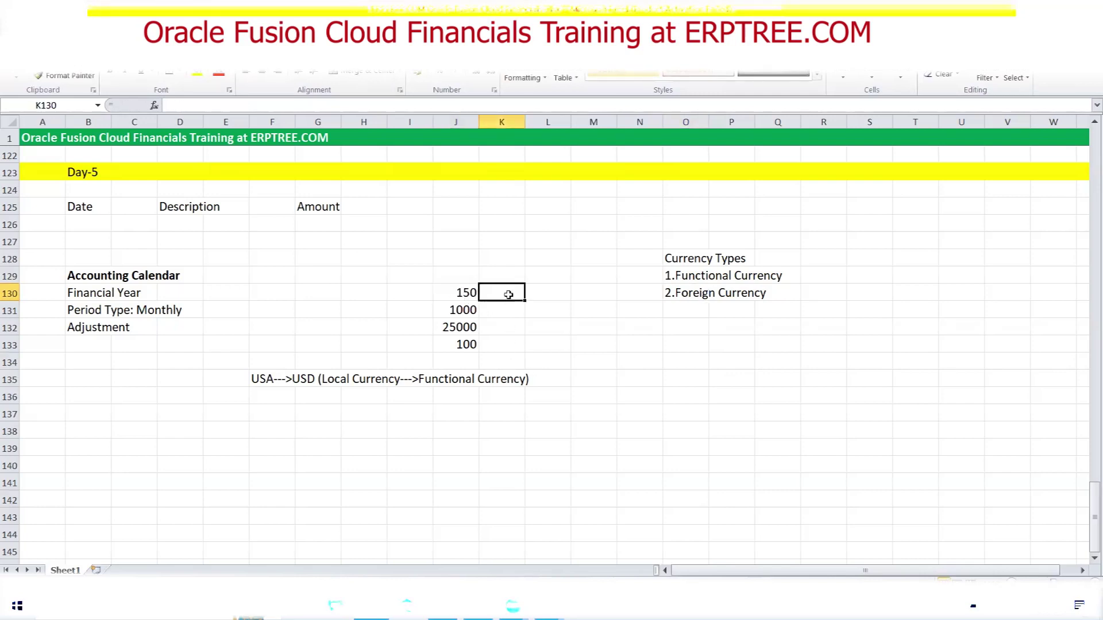
pyautogui.write('INR')
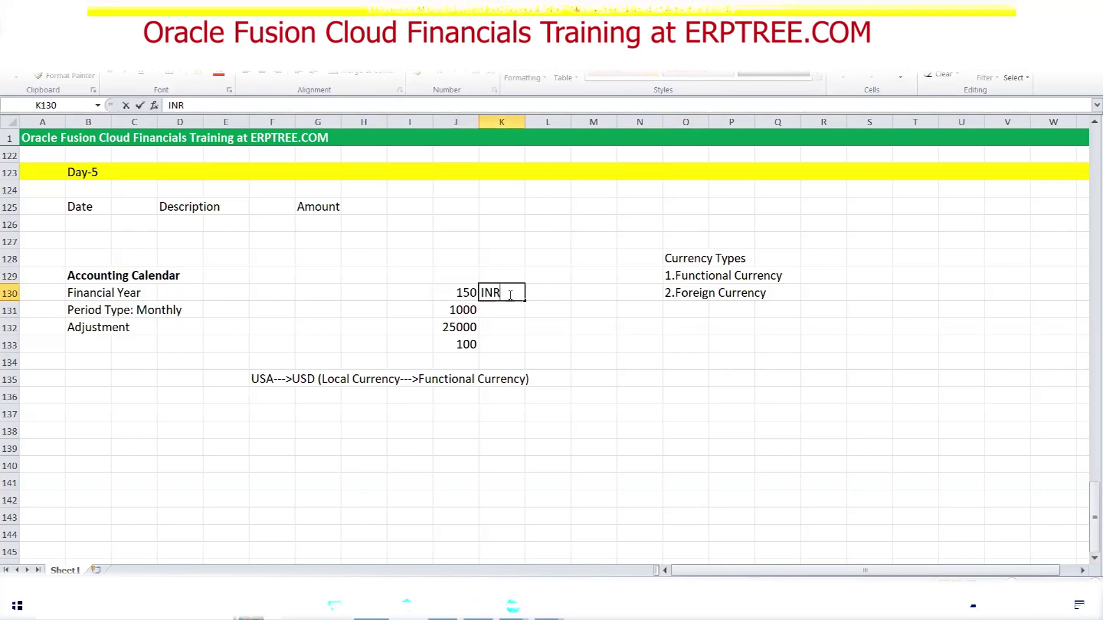
pyautogui.press('Return')
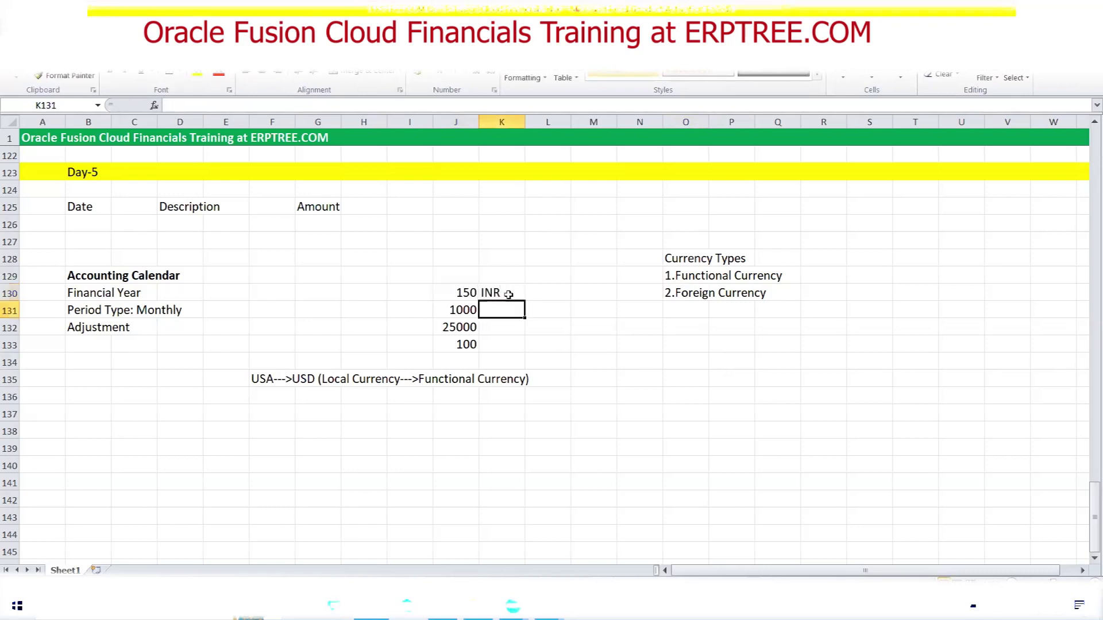
pyautogui.write('USD')
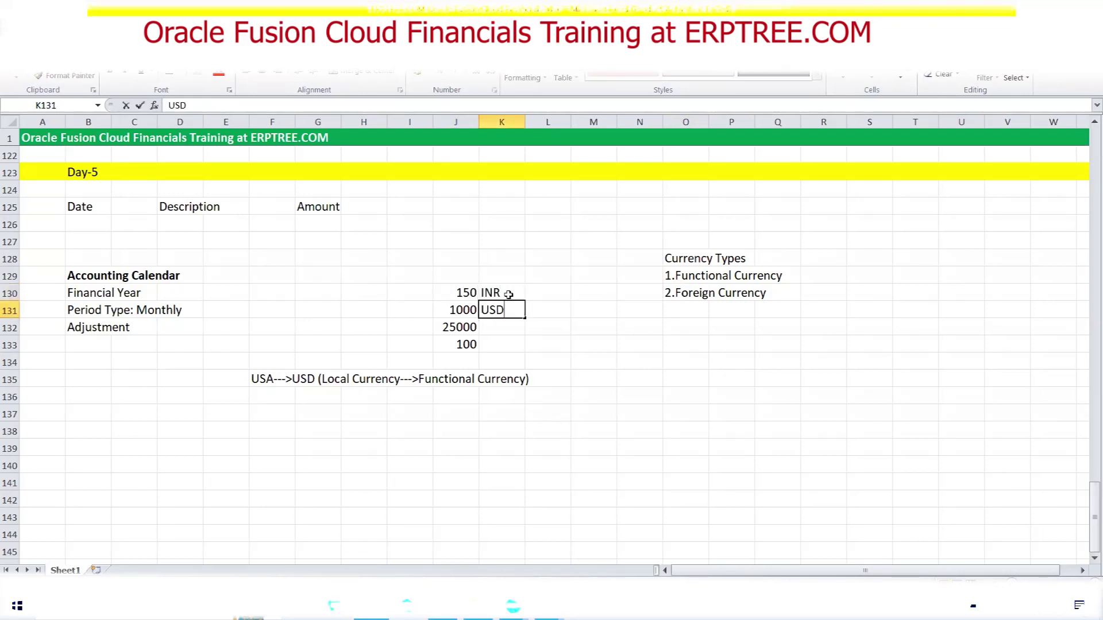
pyautogui.press('Tab')
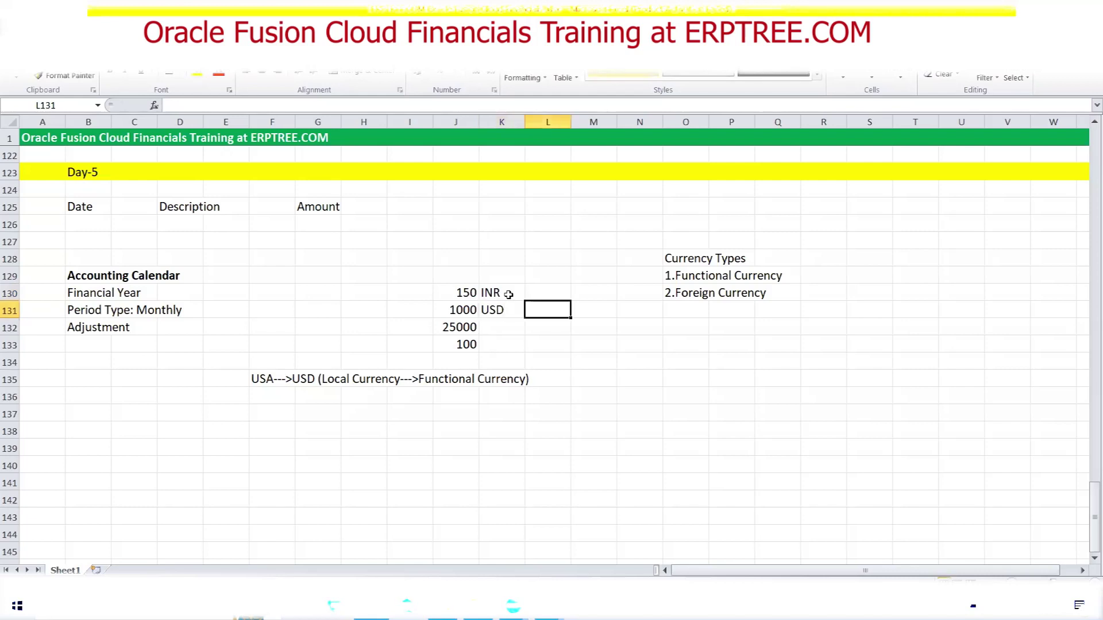
# - Label the 25000 amount as Klm in K132 and the 100 amount as Marks in K133
pyautogui.click(500, 327)
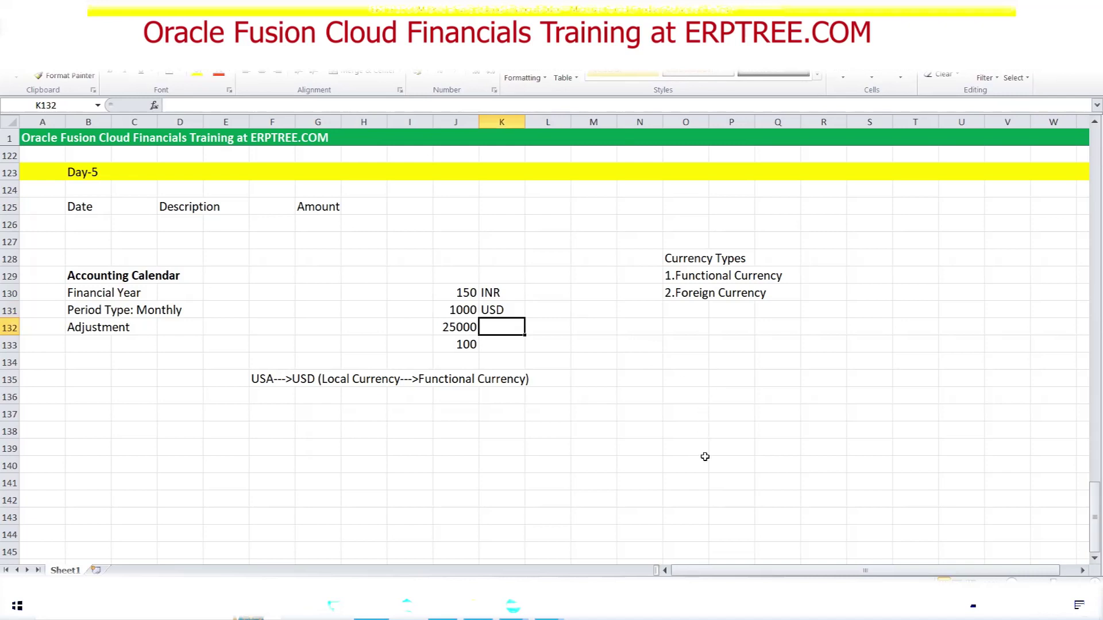
pyautogui.write('KM')
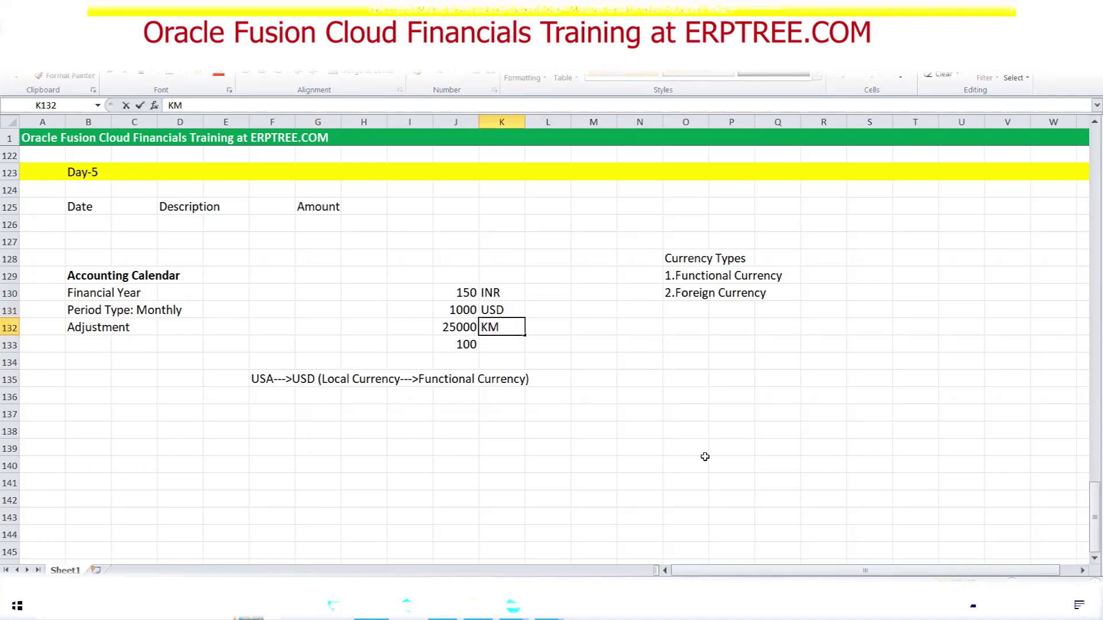
pyautogui.press('BackSpace')
pyautogui.write('lm')
pyautogui.press('Return')
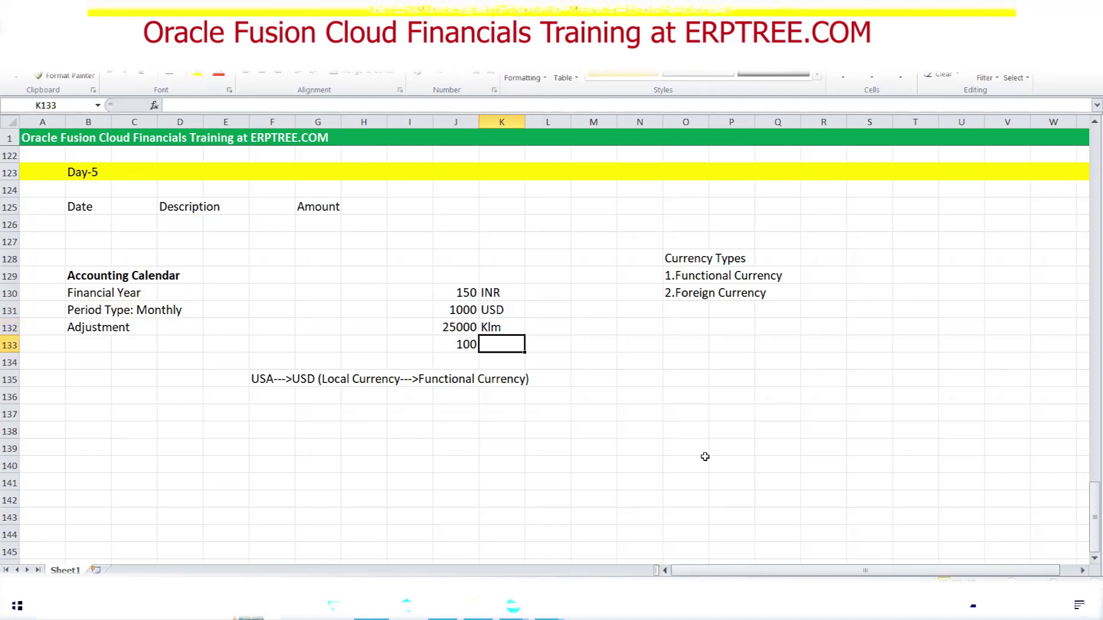
pyautogui.write('Ma')
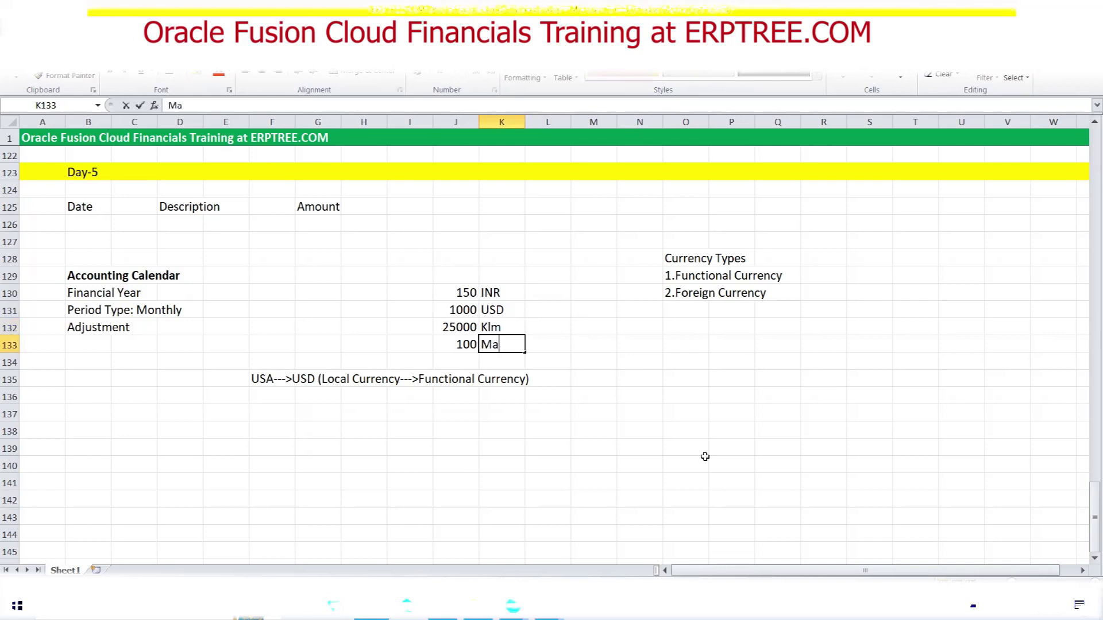
pyautogui.write('rks')
pyautogui.click(684, 309)
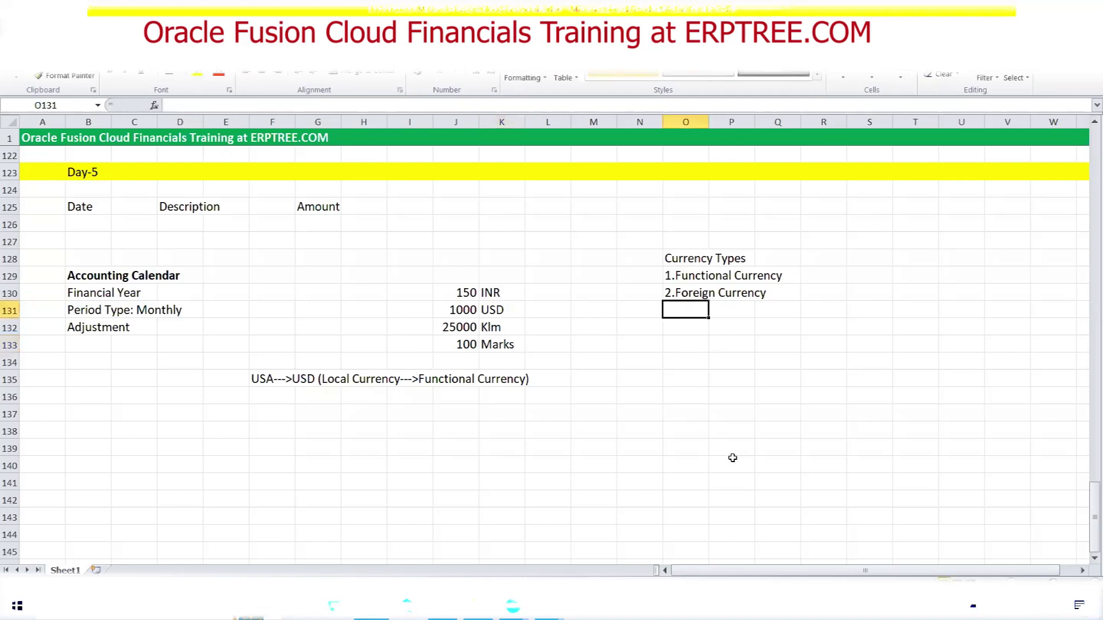
# - Add "3.STAT Currency" in O131 and make the "Currency Types" heading in O128 bold
pyautogui.write('3.')
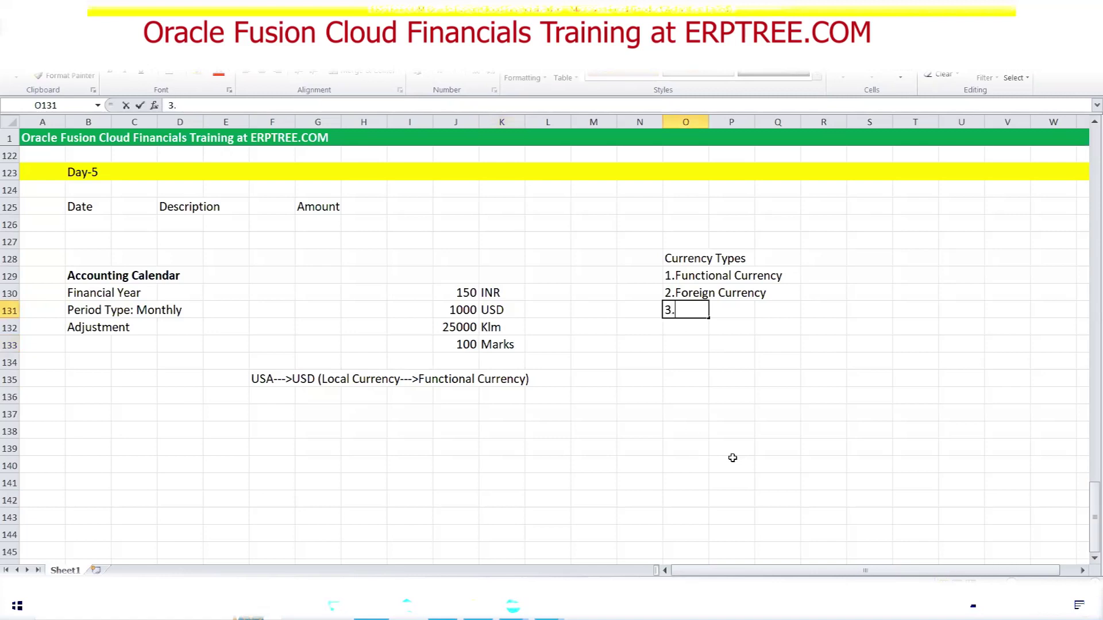
pyautogui.write('STAT Currency')
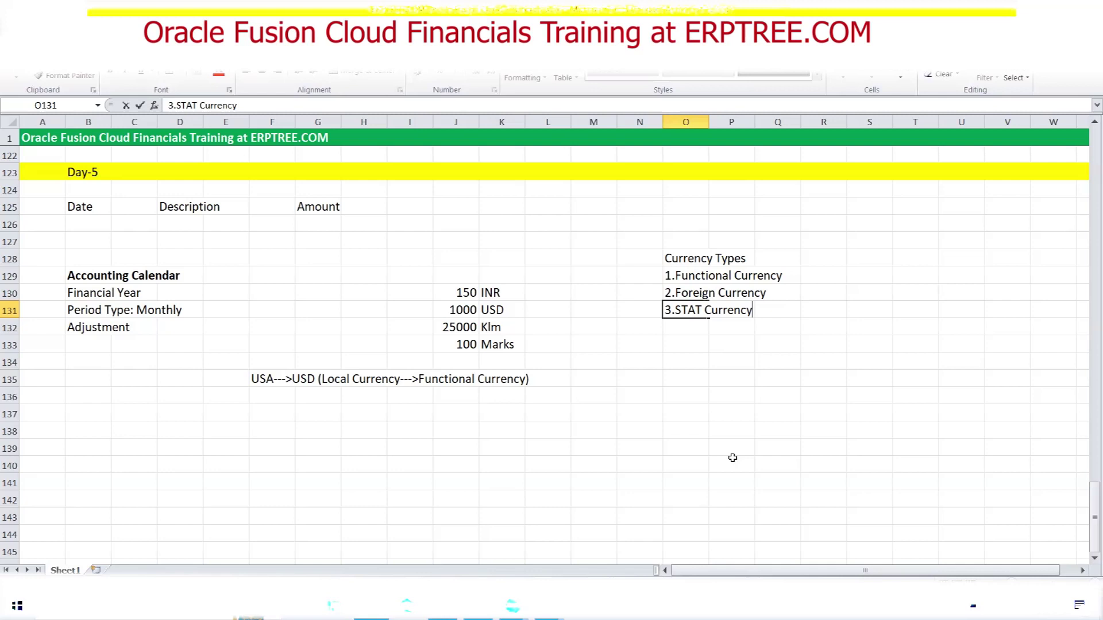
pyautogui.click(683, 255)
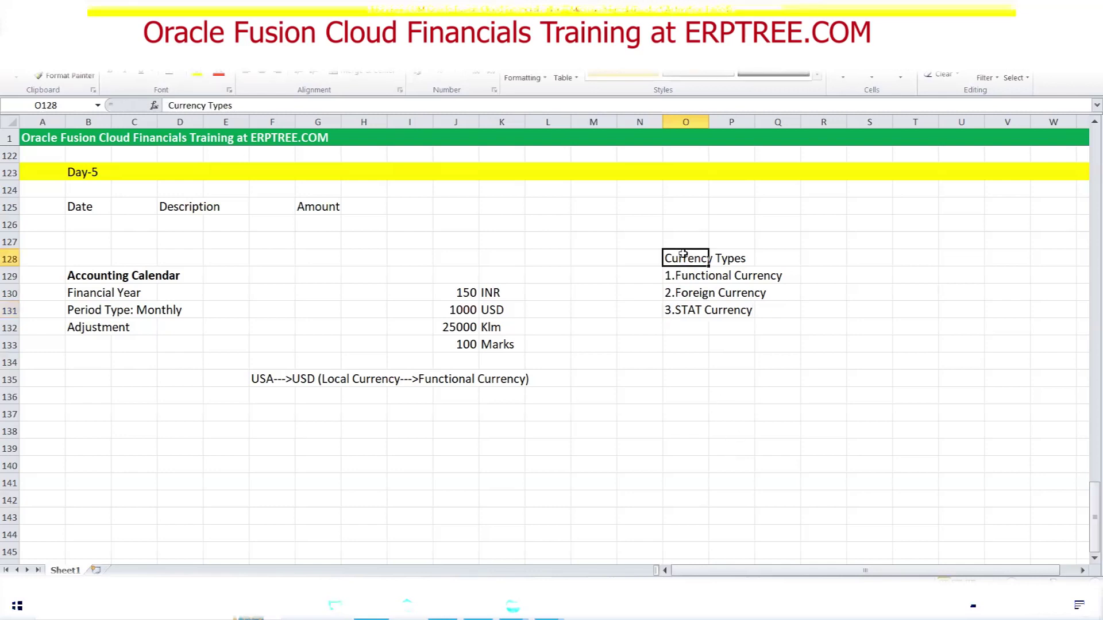
pyautogui.hotkey('ctrl', 'b')
pyautogui.click(77, 275)
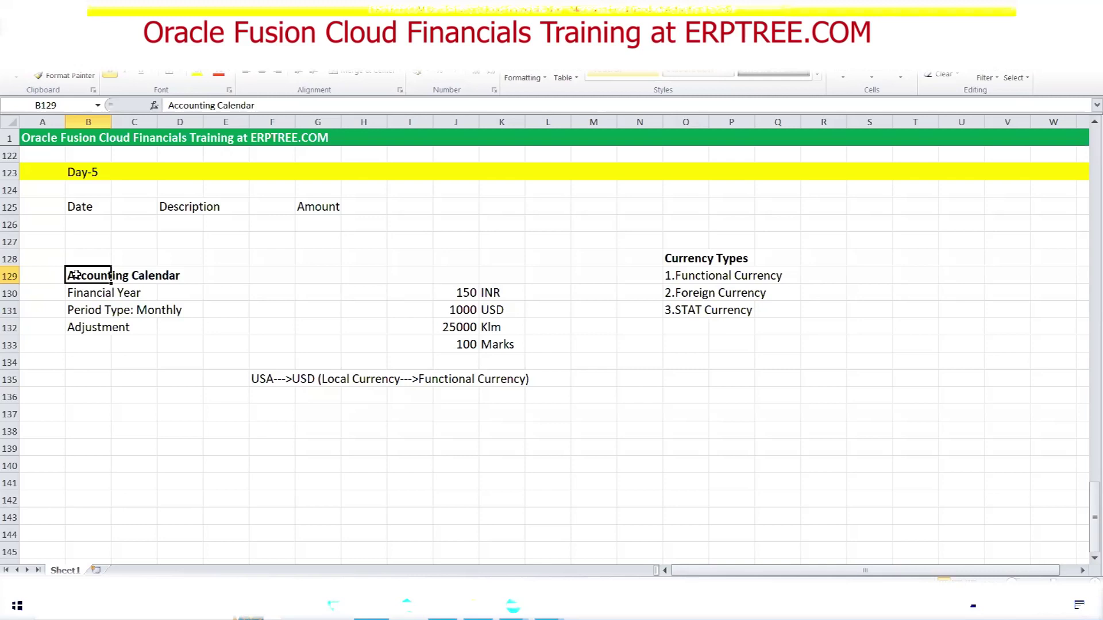
# - Enter "Enable Currency" in cell O133 below the currency types list
pyautogui.click(673, 340)
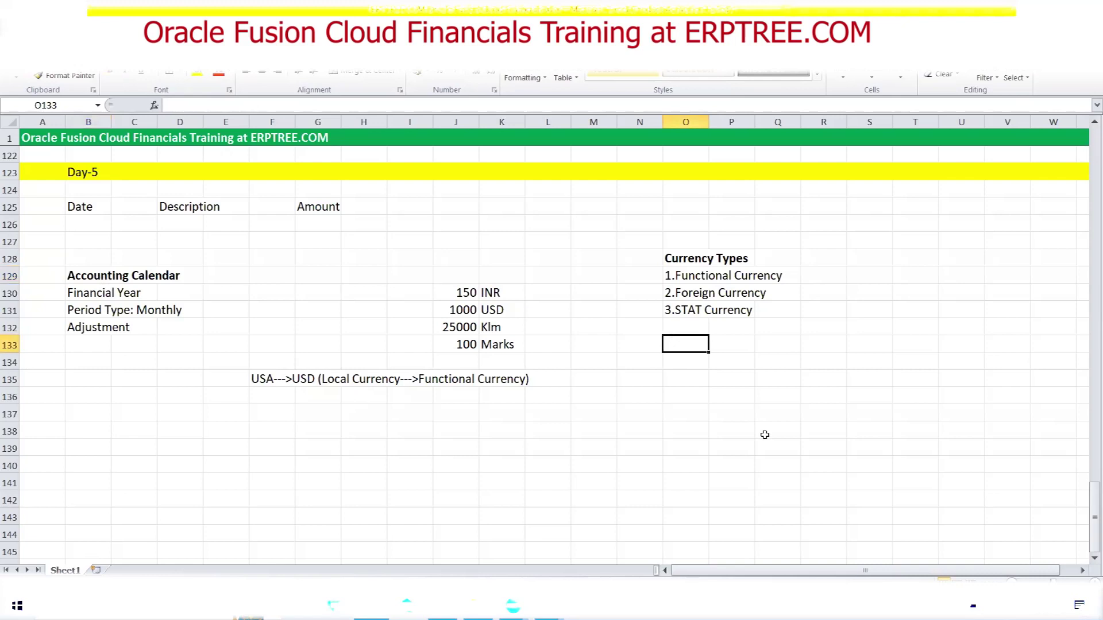
pyautogui.write('Enable')
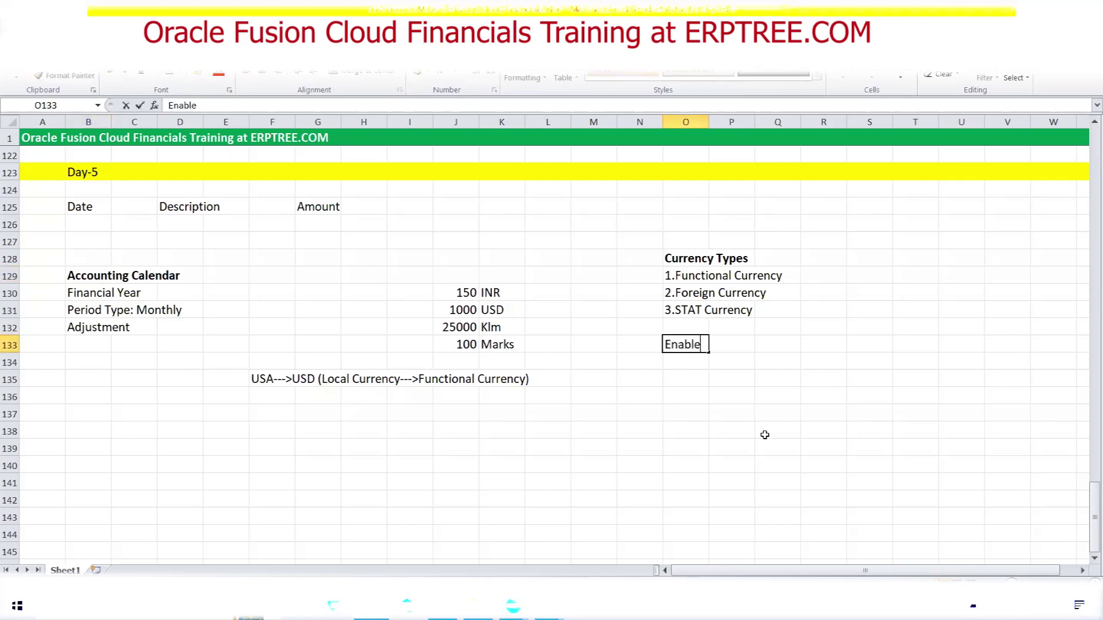
pyautogui.write(' Currency')
pyautogui.hotkey('ctrl', 'Return')
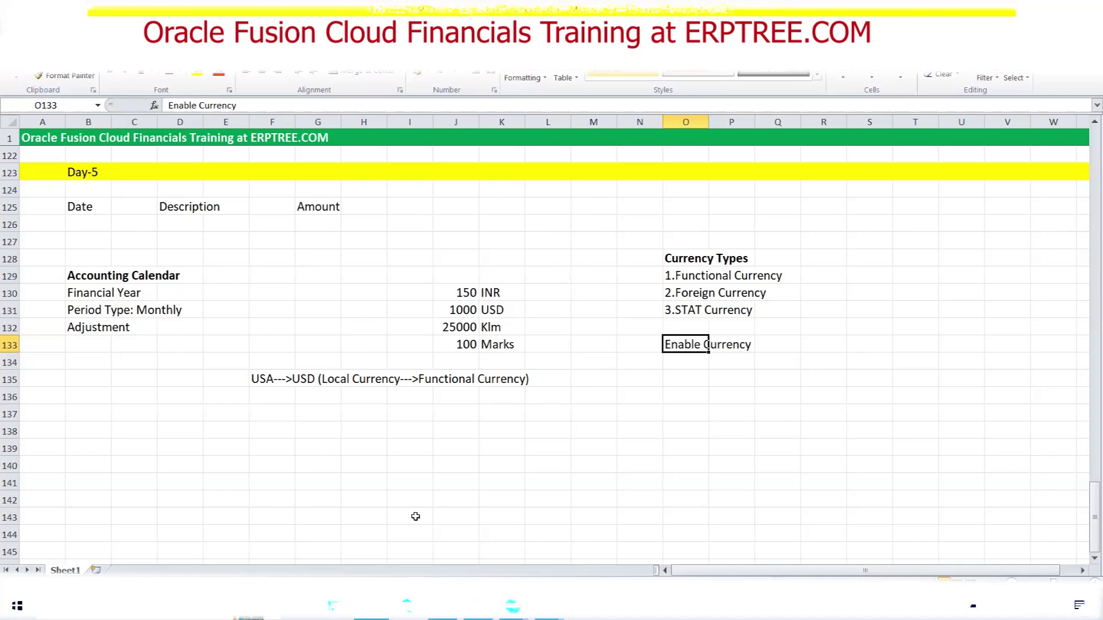
# - Switch to Oracle Fusion, search the implementation project's tasks for "currencies", and open the Manage Currencies task under Define ISO Reference Data
pyautogui.click(442, 606)
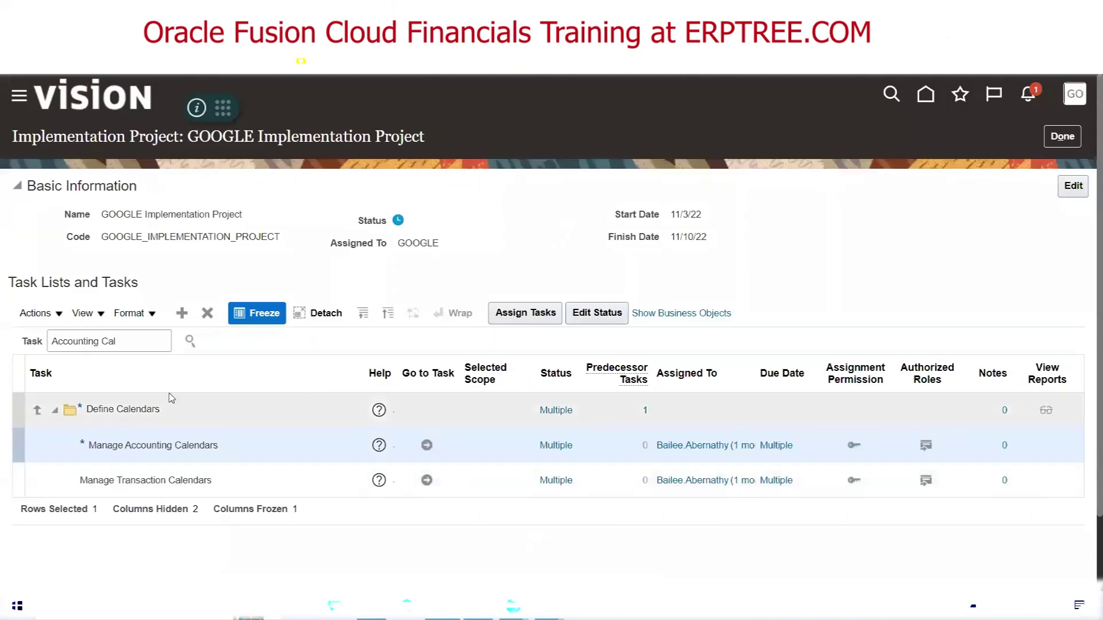
pyautogui.moveTo(118, 341); pyautogui.dragTo(51, 341)
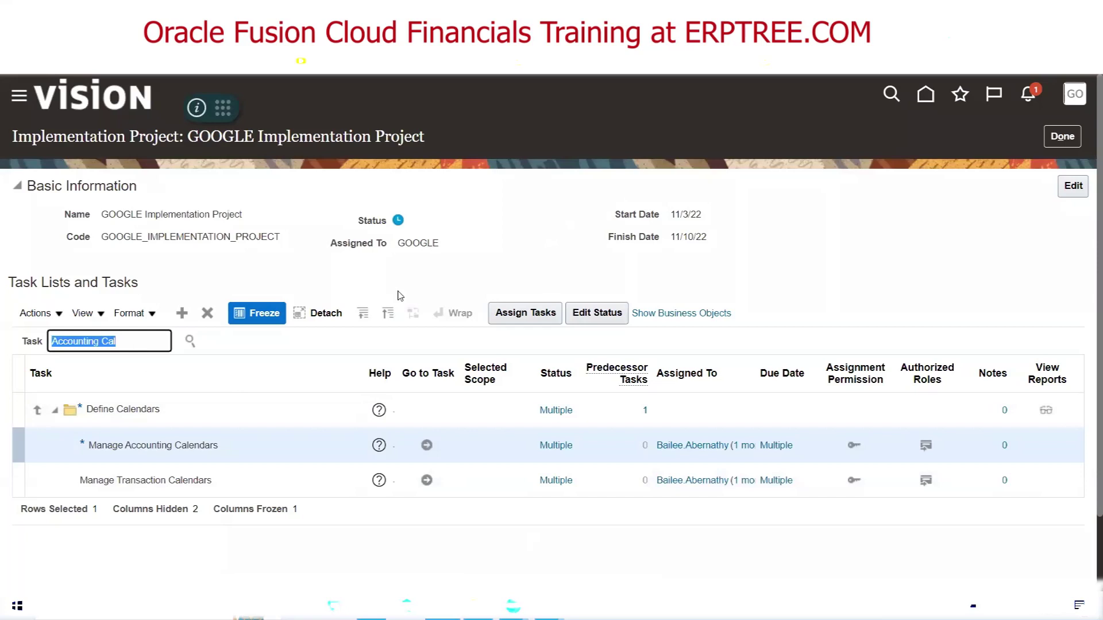
pyautogui.write('currencies')
pyautogui.press('Return')
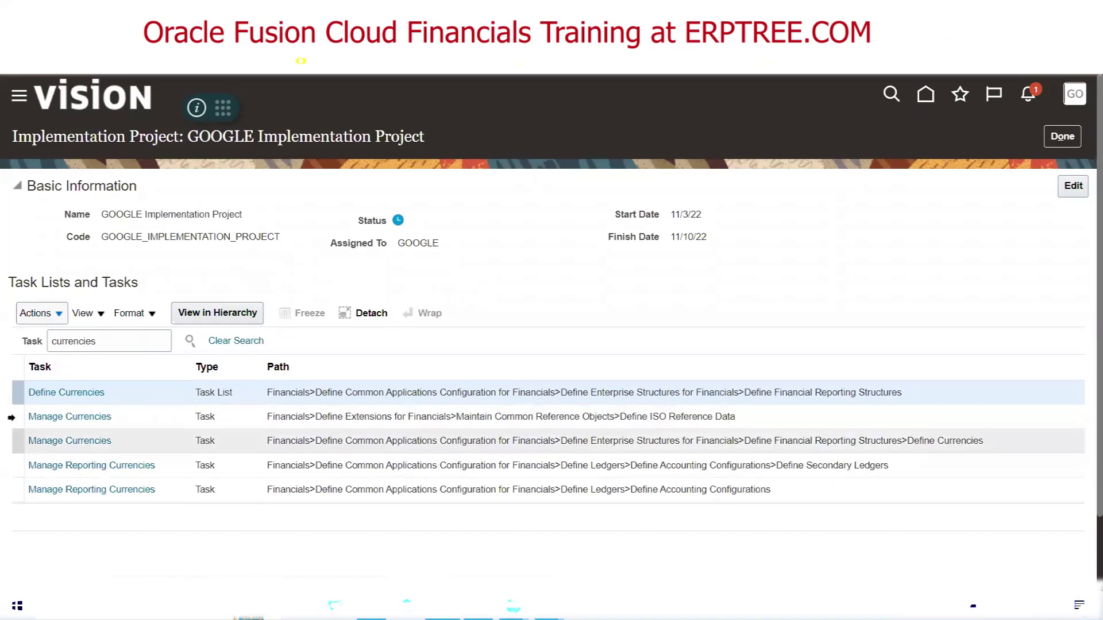
pyautogui.click(72, 417)
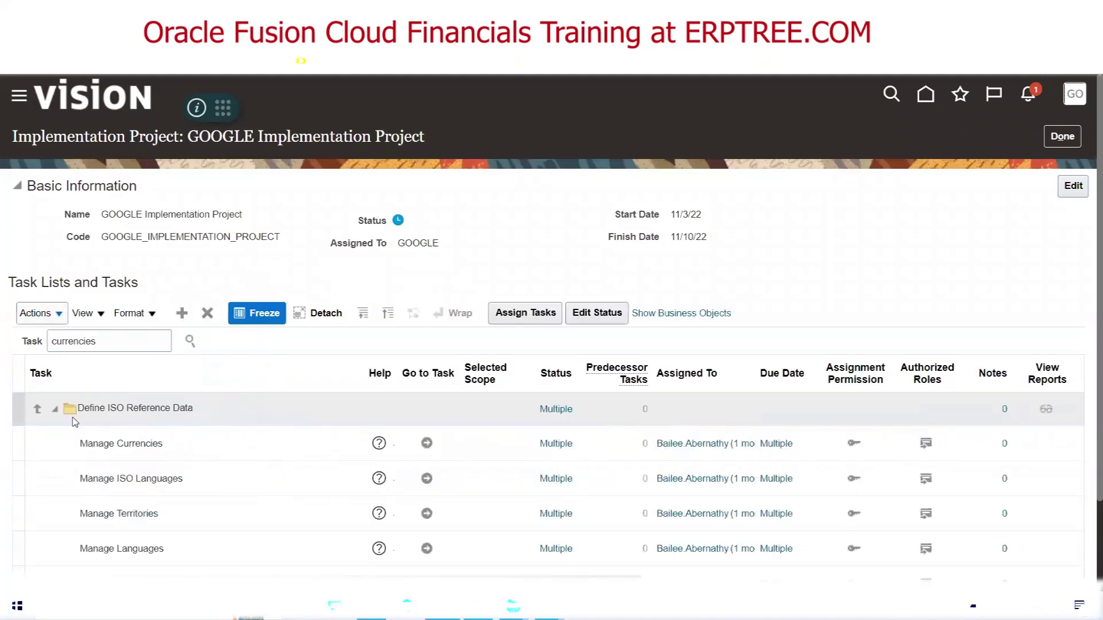
pyautogui.click(135, 443)
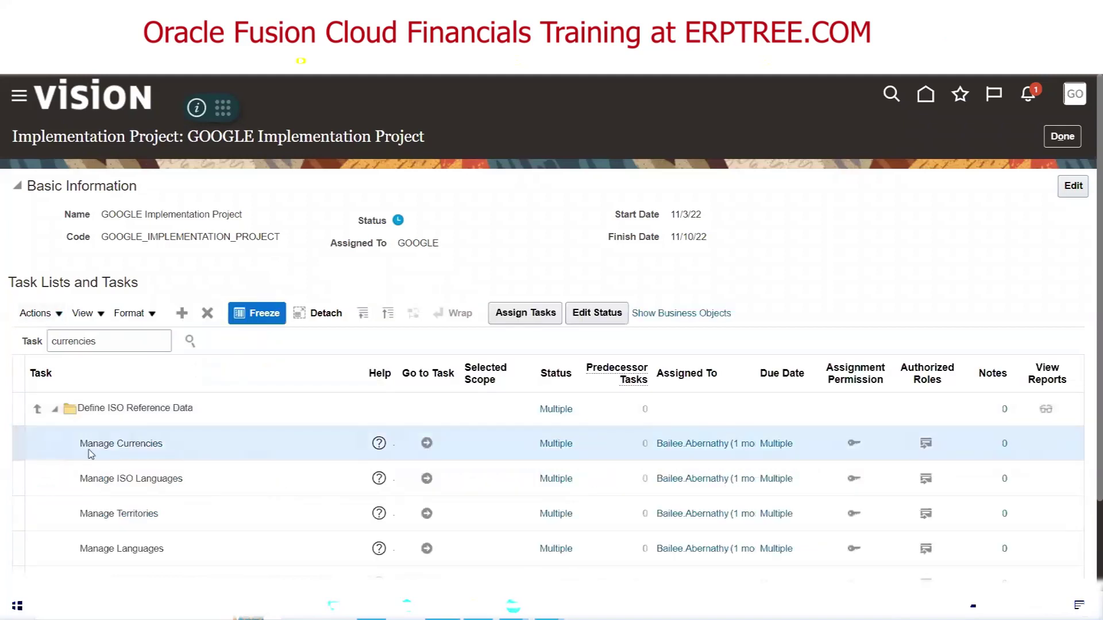
pyautogui.click(425, 443)
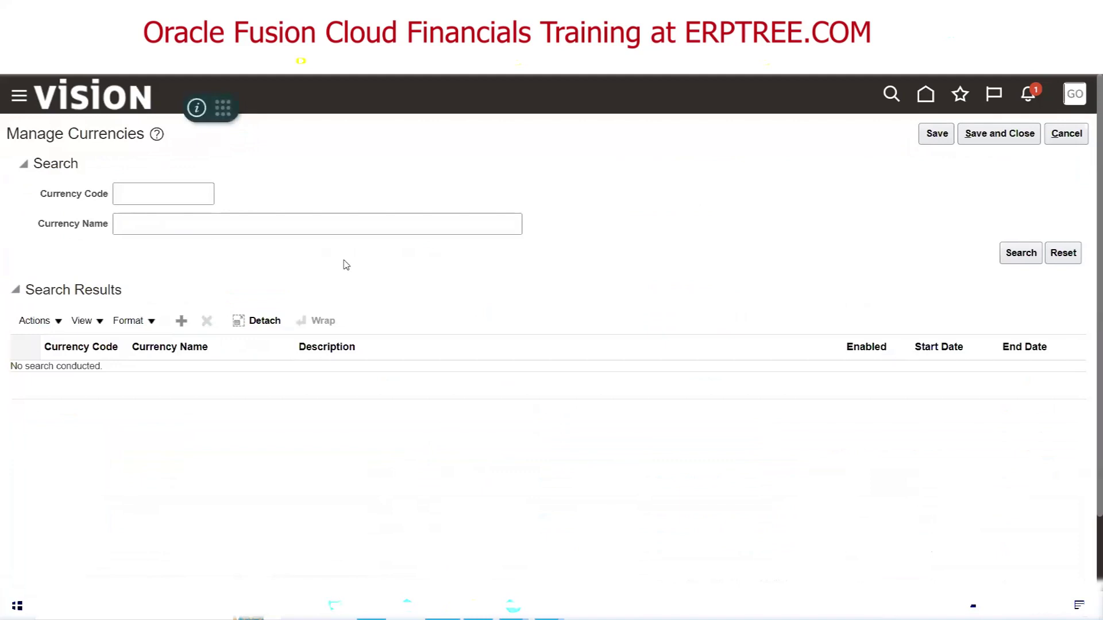
pyautogui.tripleClick(71, 134)
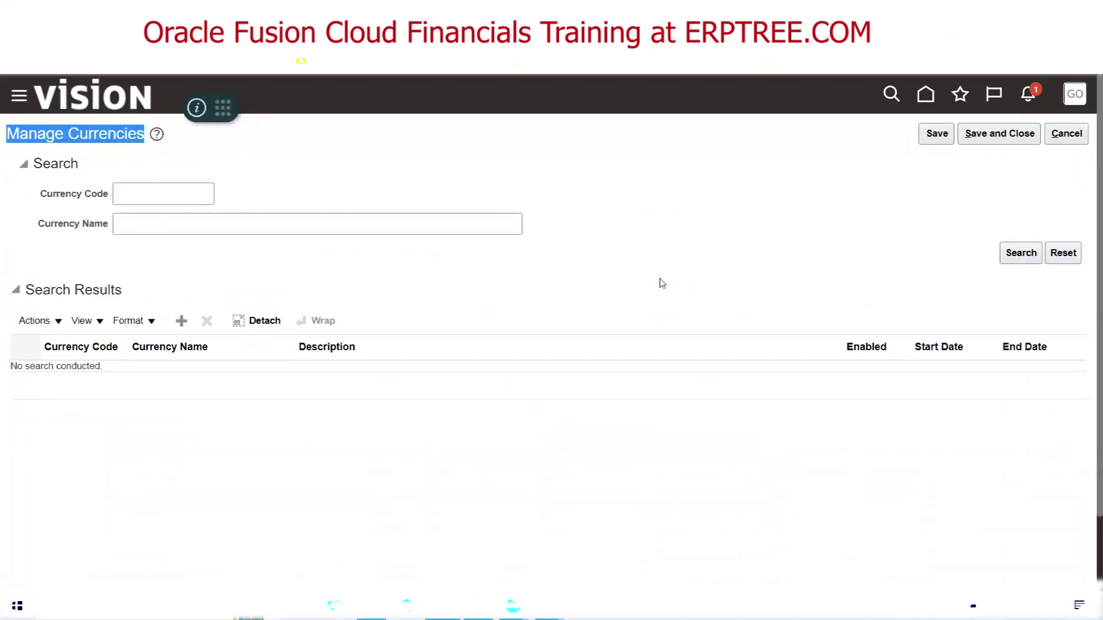
# - Search the currencies for the code USD
pyautogui.click(182, 194)
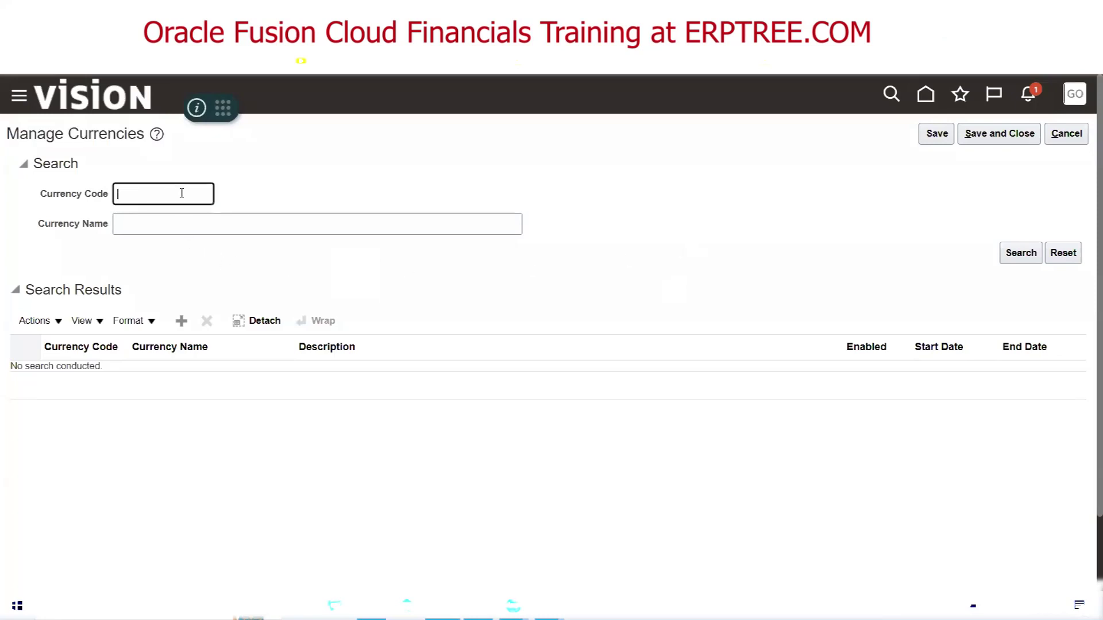
pyautogui.write('USD')
pyautogui.click(1032, 254)
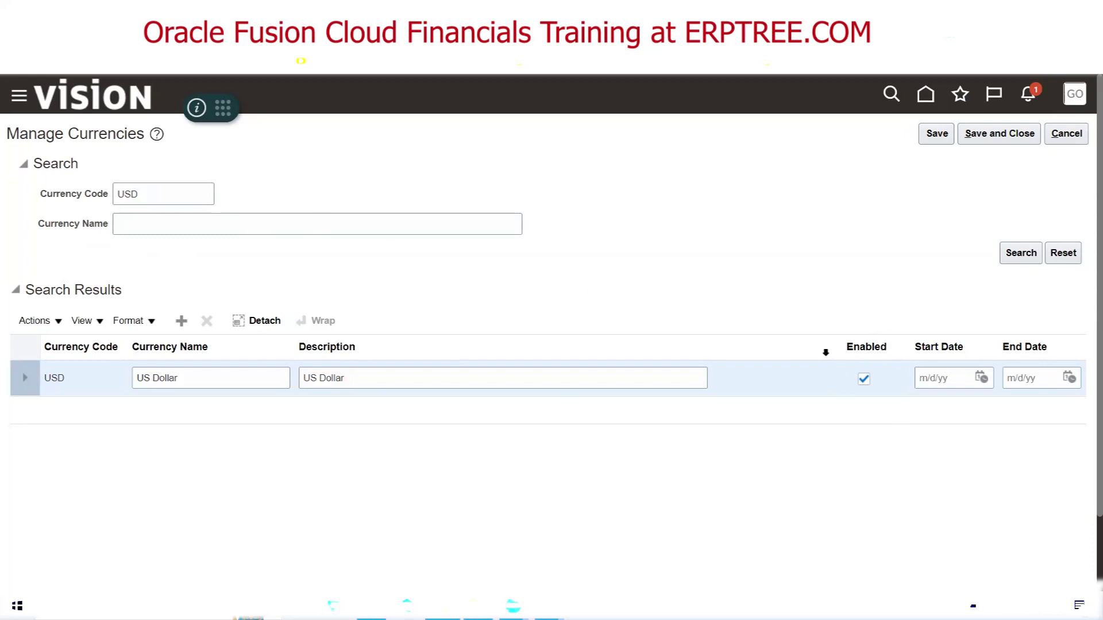
# - Disable and re-enable the USD currency, and set its start date to 11/1/22 and its end date to 11/30/22
pyautogui.click(864, 380)
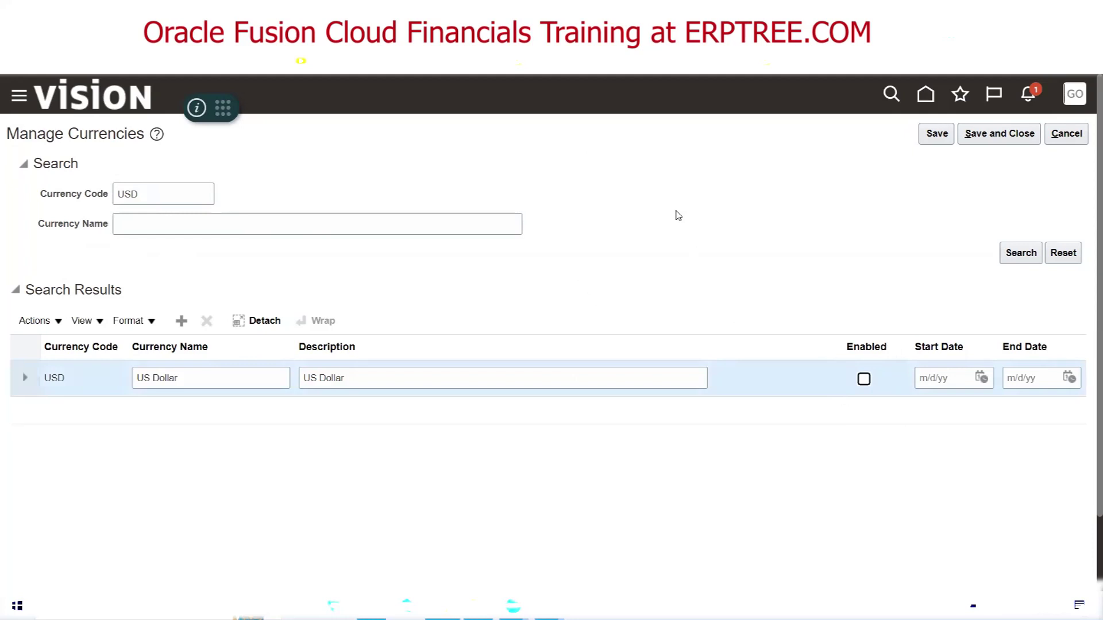
pyautogui.click(866, 382)
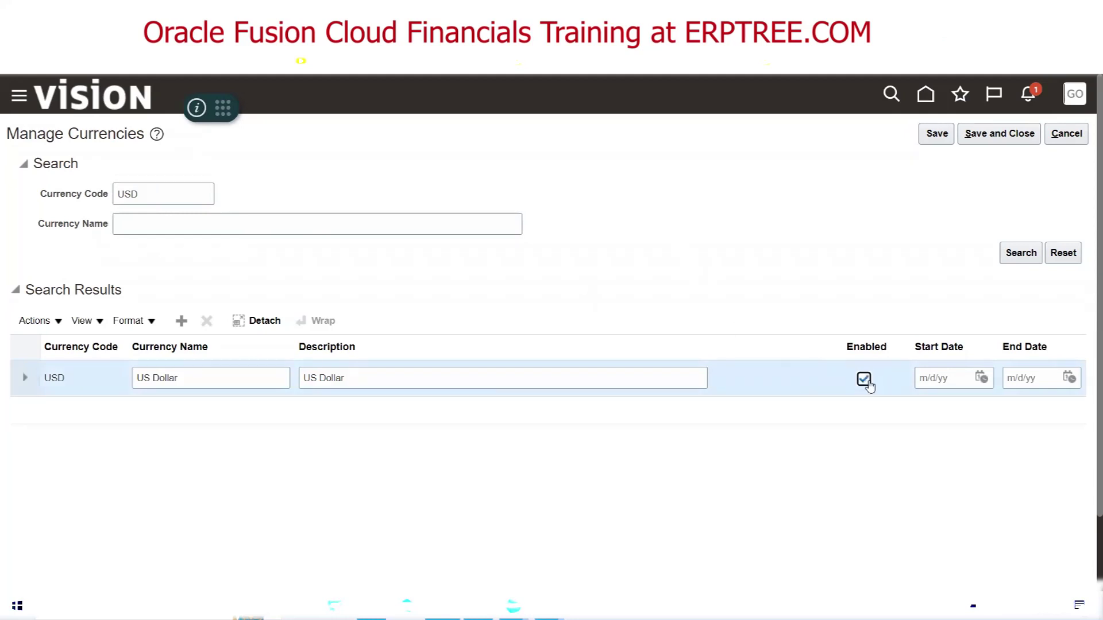
pyautogui.click(983, 379)
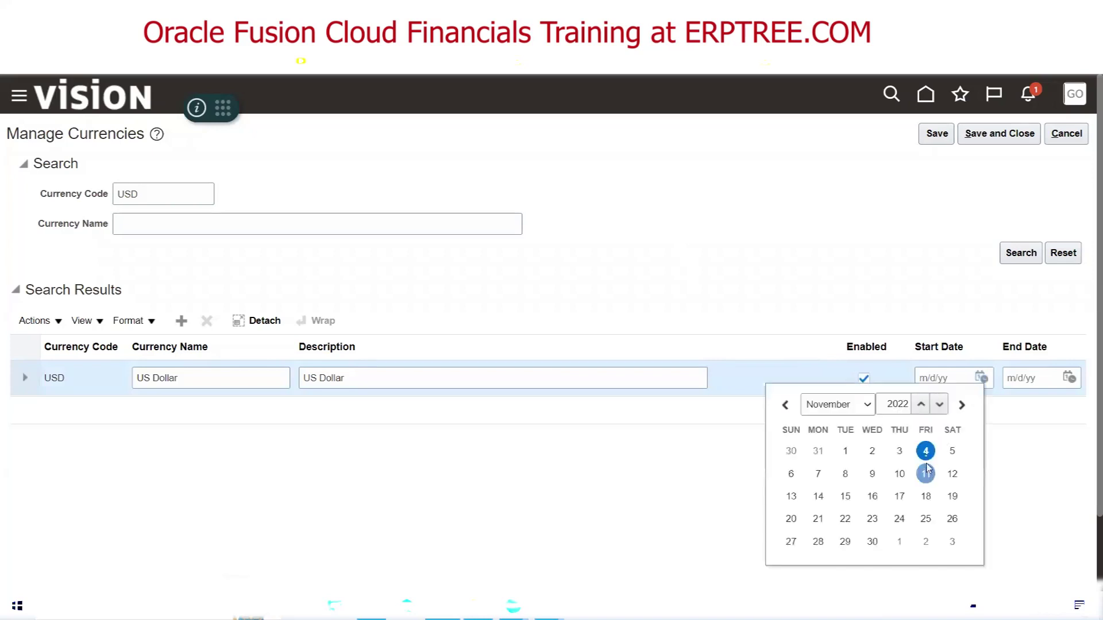
pyautogui.click(845, 451)
pyautogui.click(1069, 379)
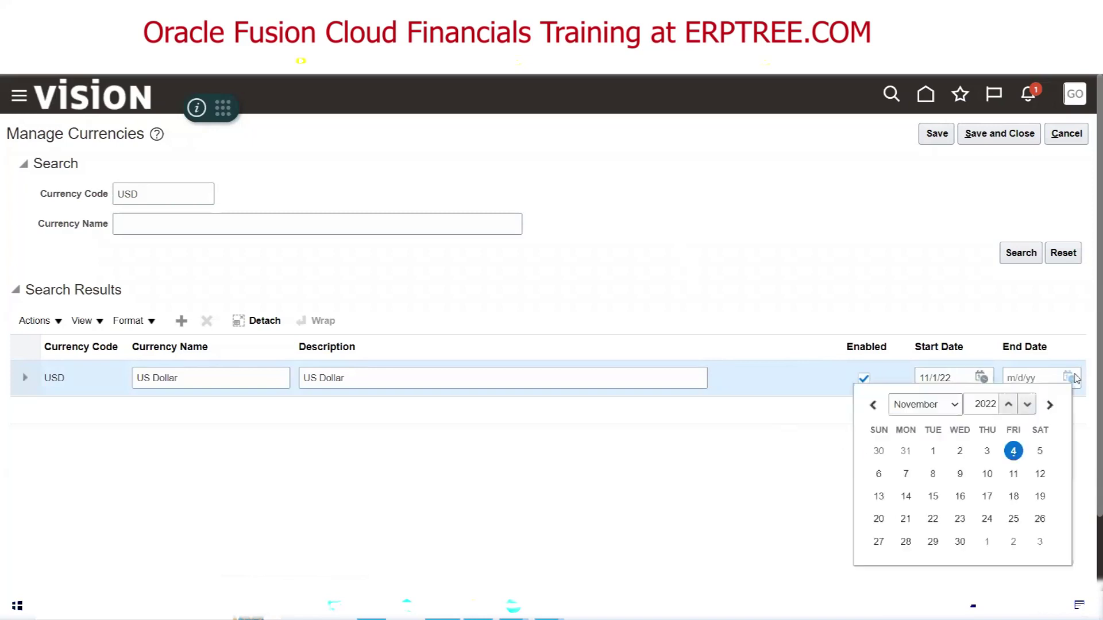
pyautogui.click(960, 541)
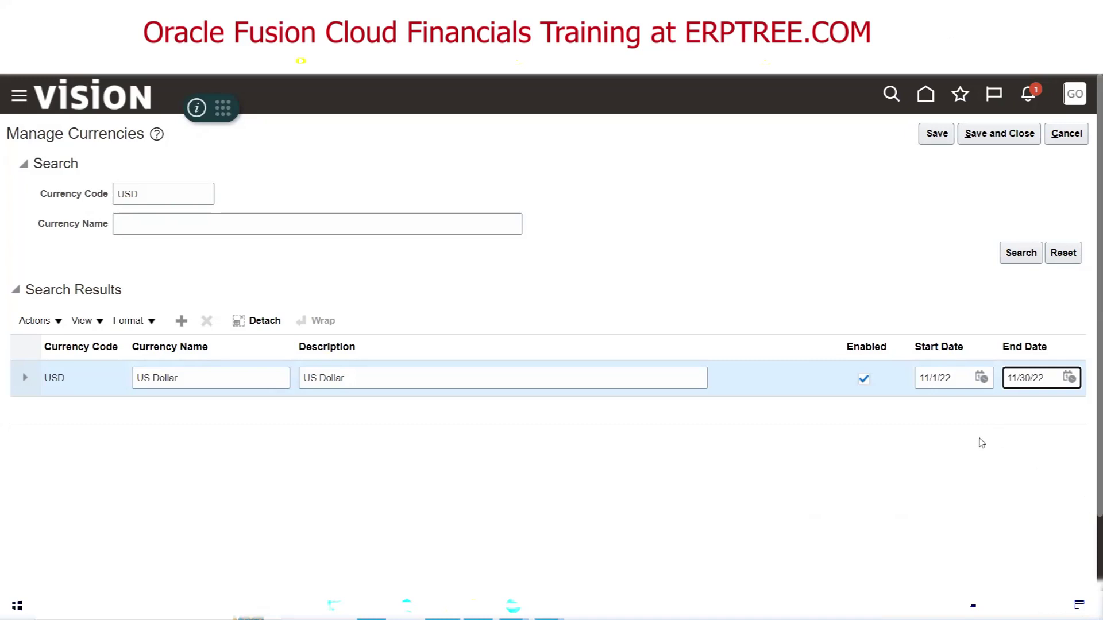
# - Clear the start and end dates of the USD currency
pyautogui.click(963, 375)
pyautogui.press('BackSpace')
pyautogui.press('Tab')
pyautogui.press('BackSpace')
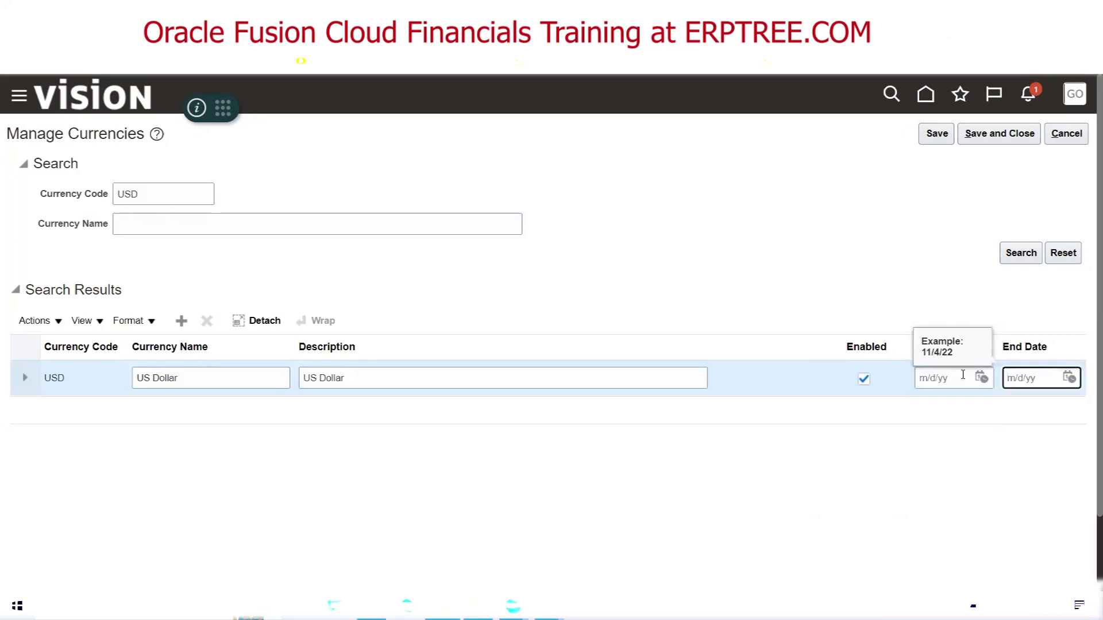
pyautogui.click(832, 254)
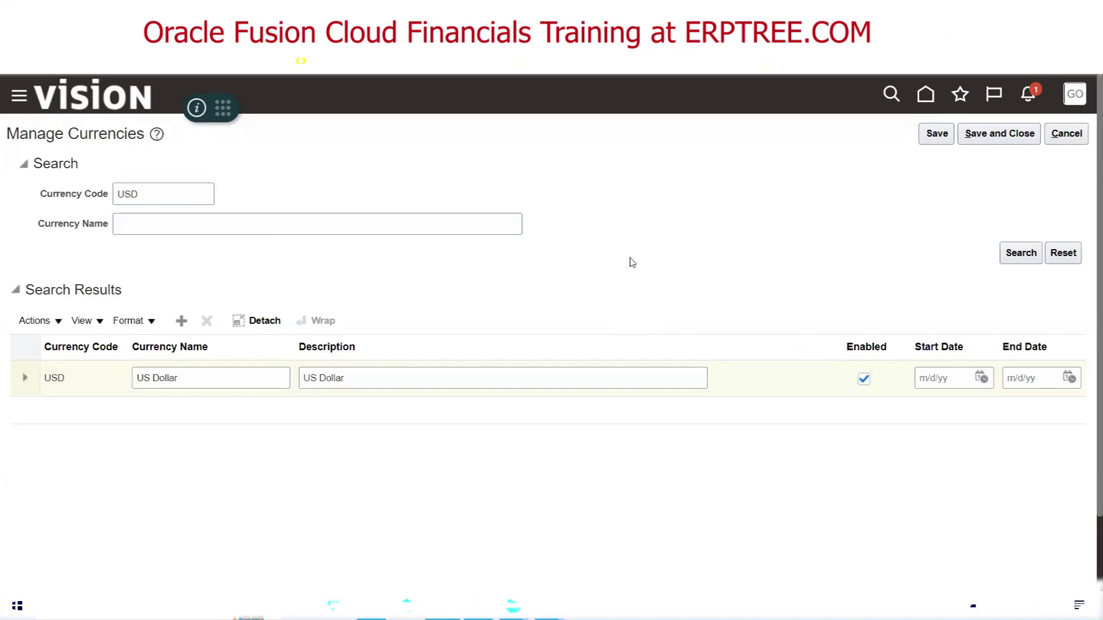
# - Search the currencies for the code INR
pyautogui.doubleClick(146, 196)
pyautogui.write('INR')
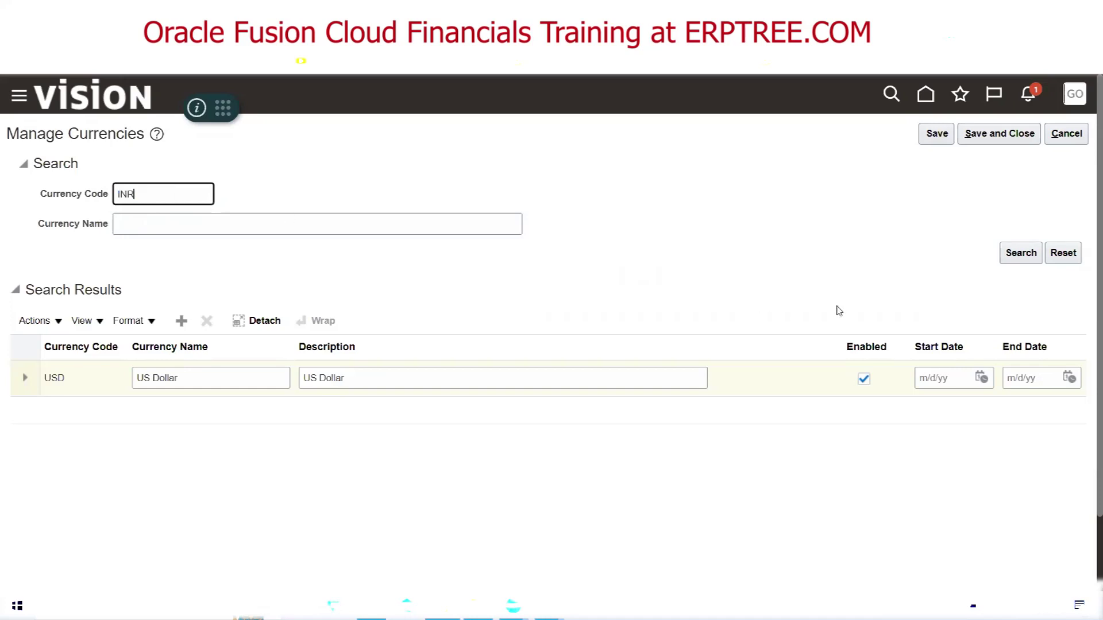
pyautogui.click(1021, 253)
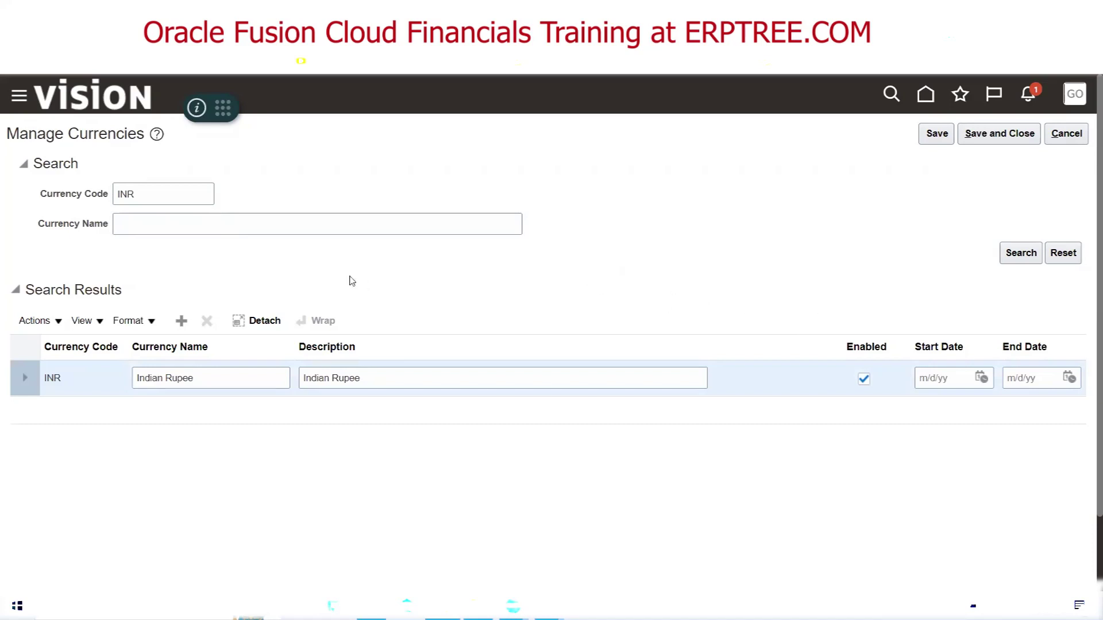
# - Search without a currency code and examine the full list of currencies with their enabled settings and dates
pyautogui.doubleClick(159, 194)
pyautogui.press('BackSpace')
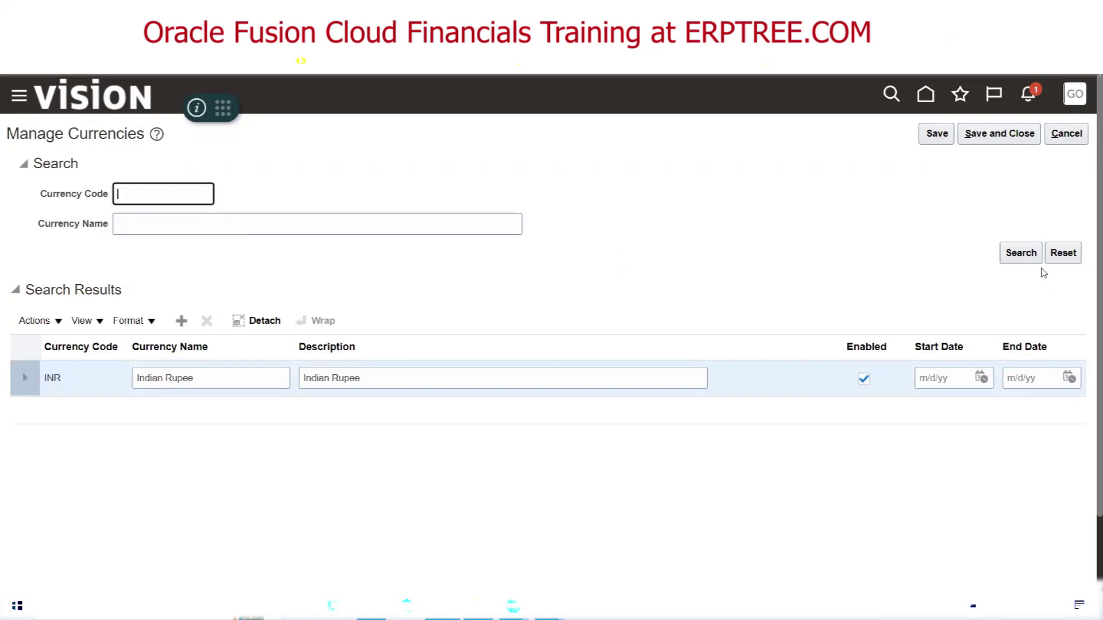
pyautogui.click(1021, 253)
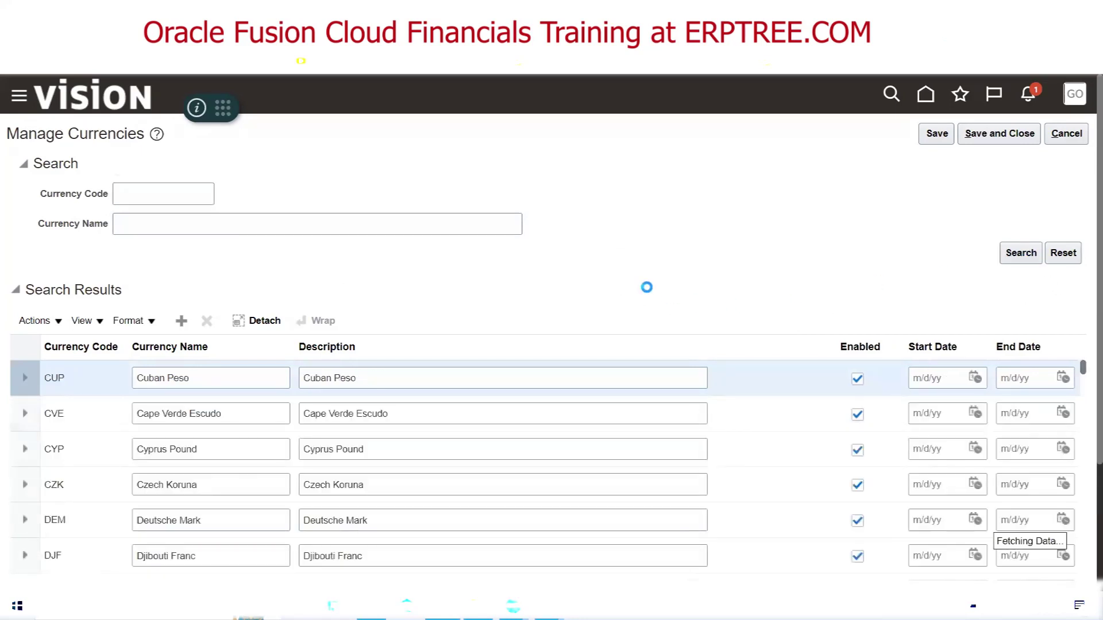
pyautogui.scroll(-3, 648, 290)
pyautogui.scroll(-5, 481, 293)
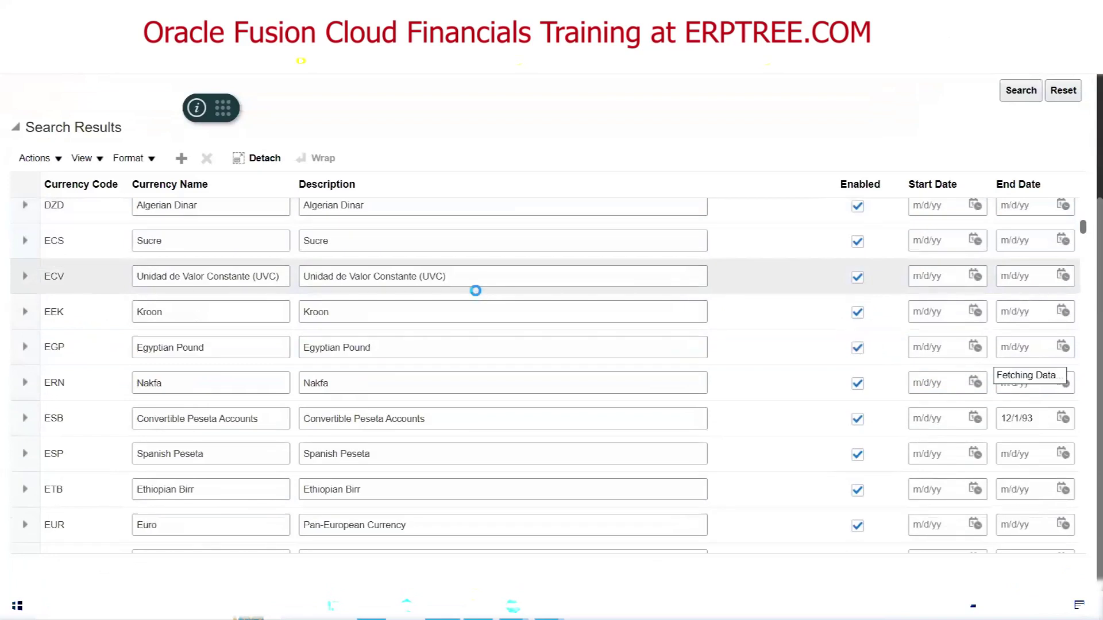
pyautogui.scroll(-15, 476, 290)
pyautogui.scroll(-6, 477, 291)
pyautogui.scroll(-15, 477, 290)
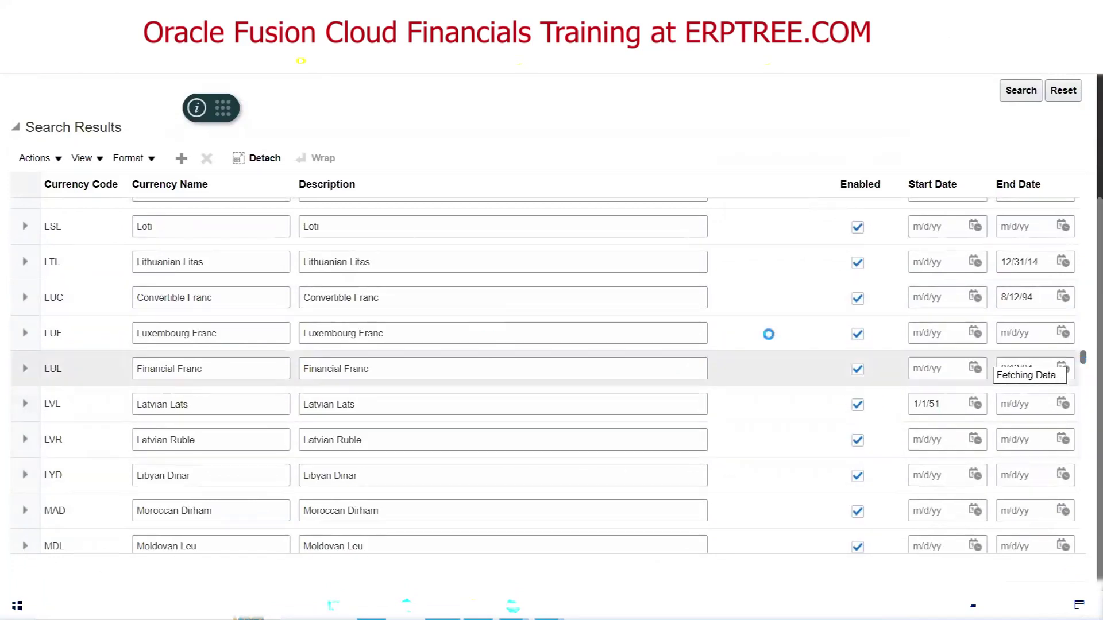
pyautogui.scroll(7, 596, 427)
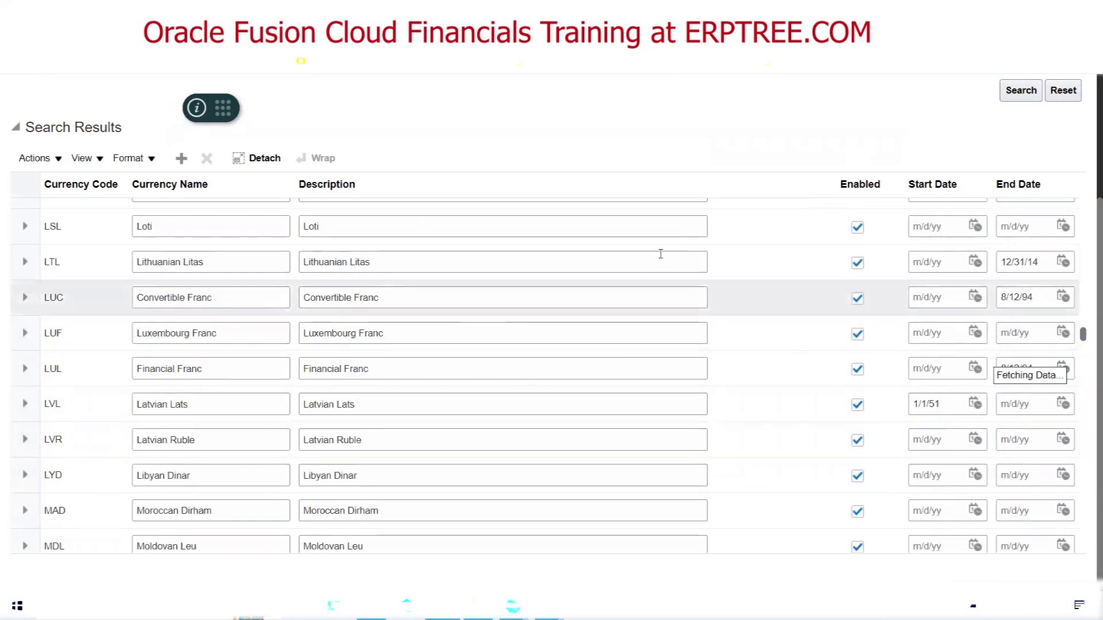
pyautogui.scroll(6, 655, 249)
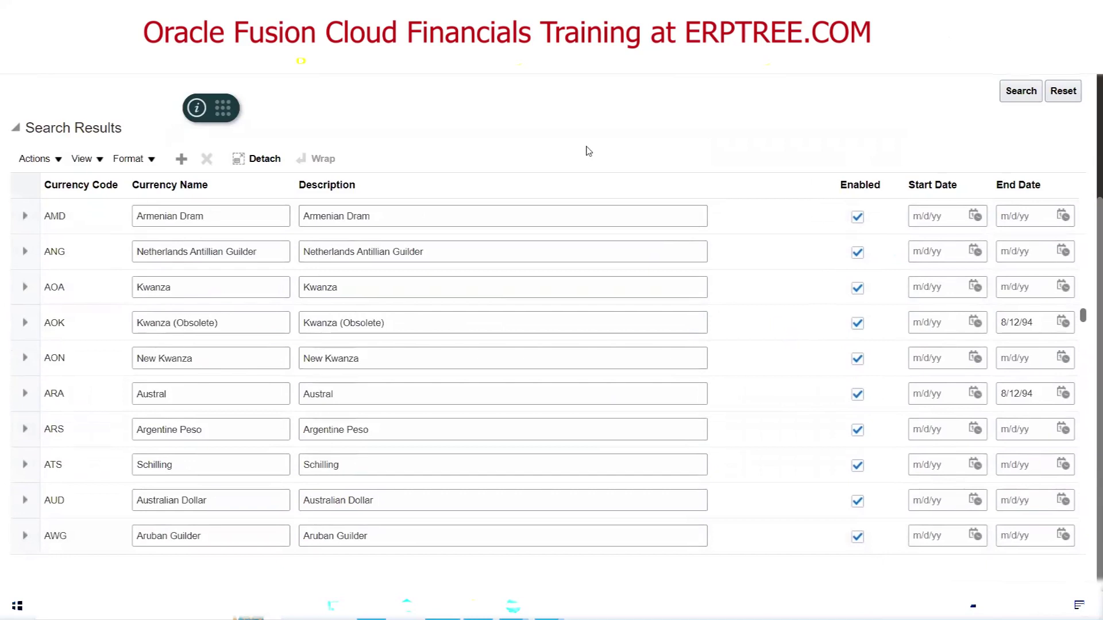
# - Add a new blank currency row above the CUP entry in the currency search results
pyautogui.scroll(3, 589, 151)
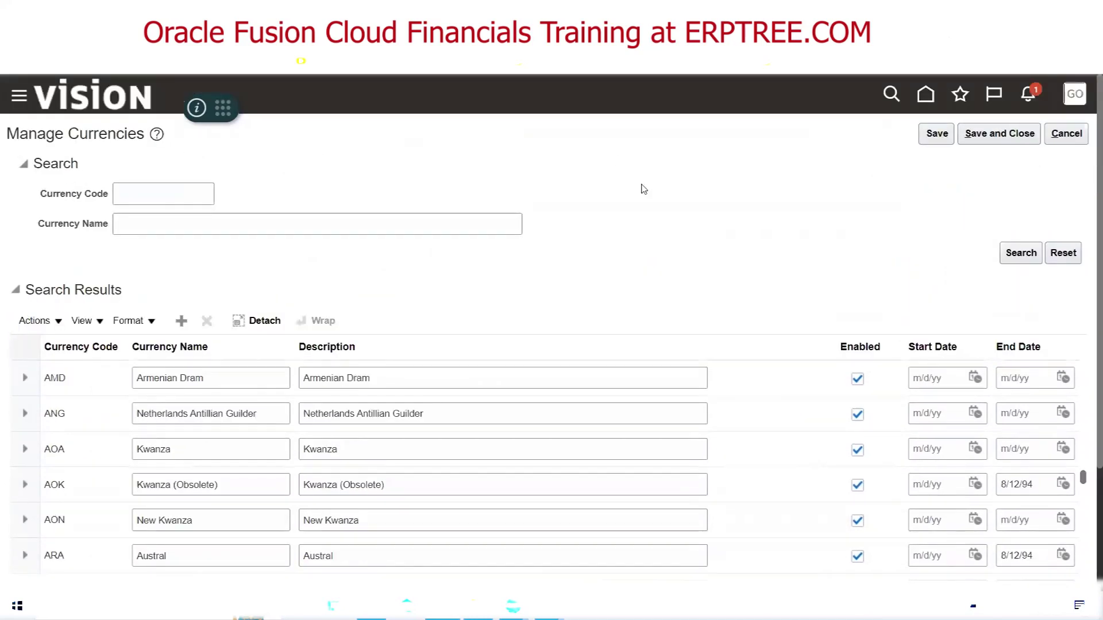
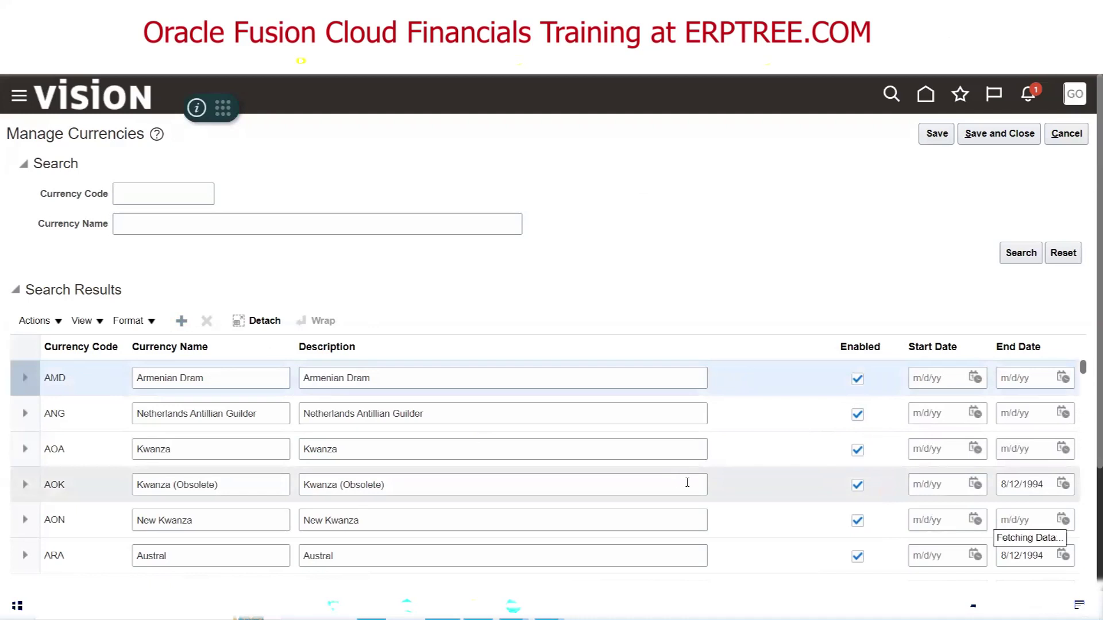
pyautogui.scroll(-5, 1085, 371)
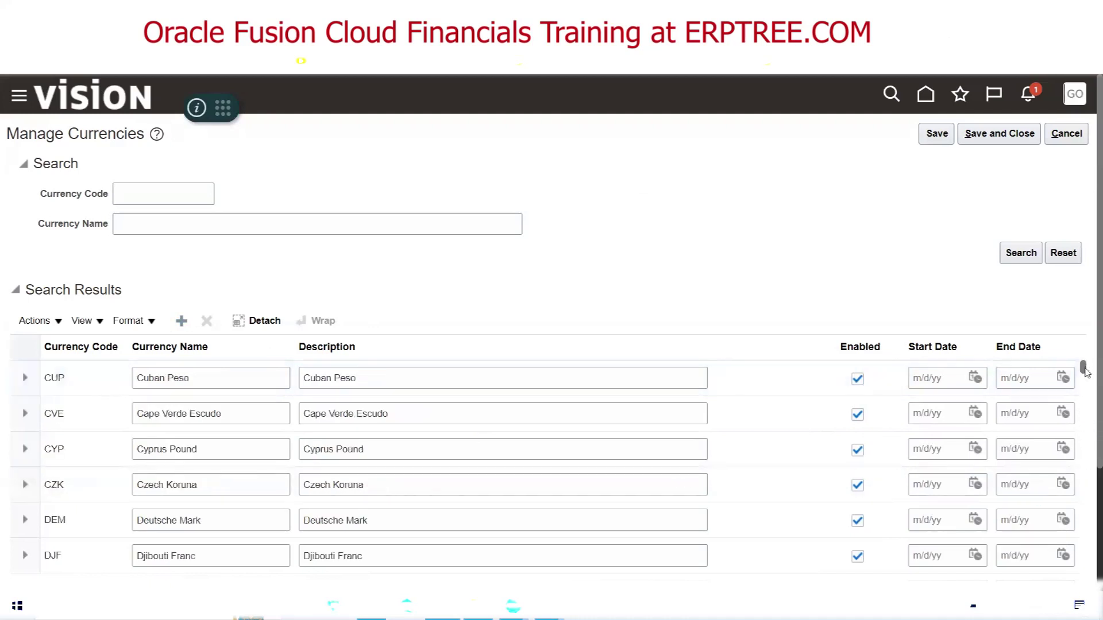
pyautogui.moveTo(1085, 369); pyautogui.dragTo(1081, 350)
pyautogui.click(804, 279)
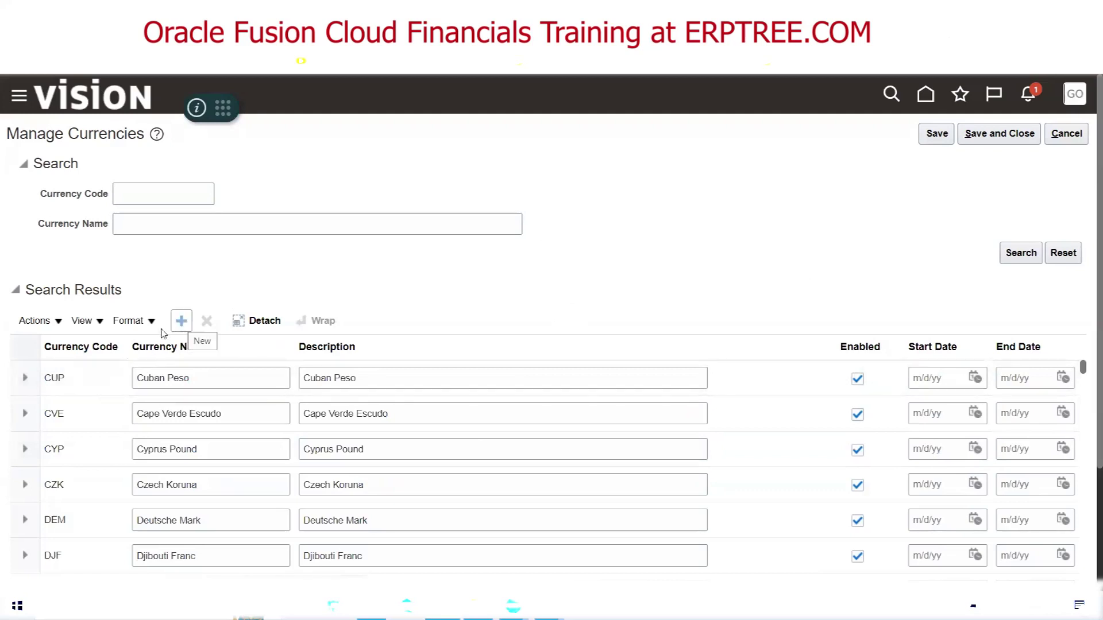
pyautogui.click(96, 377)
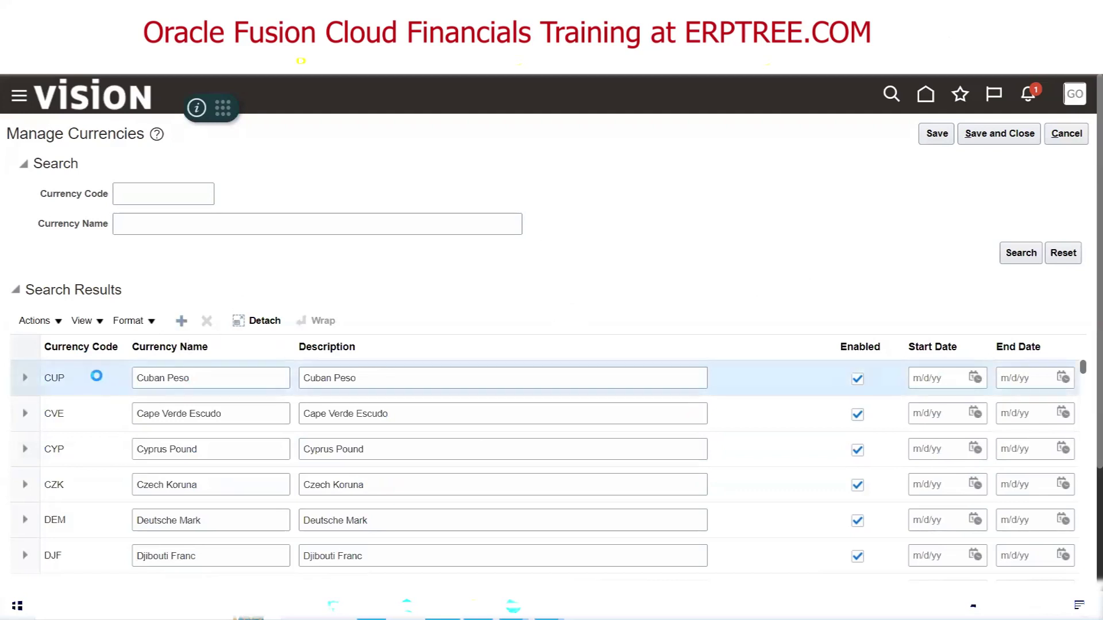
pyautogui.click(182, 325)
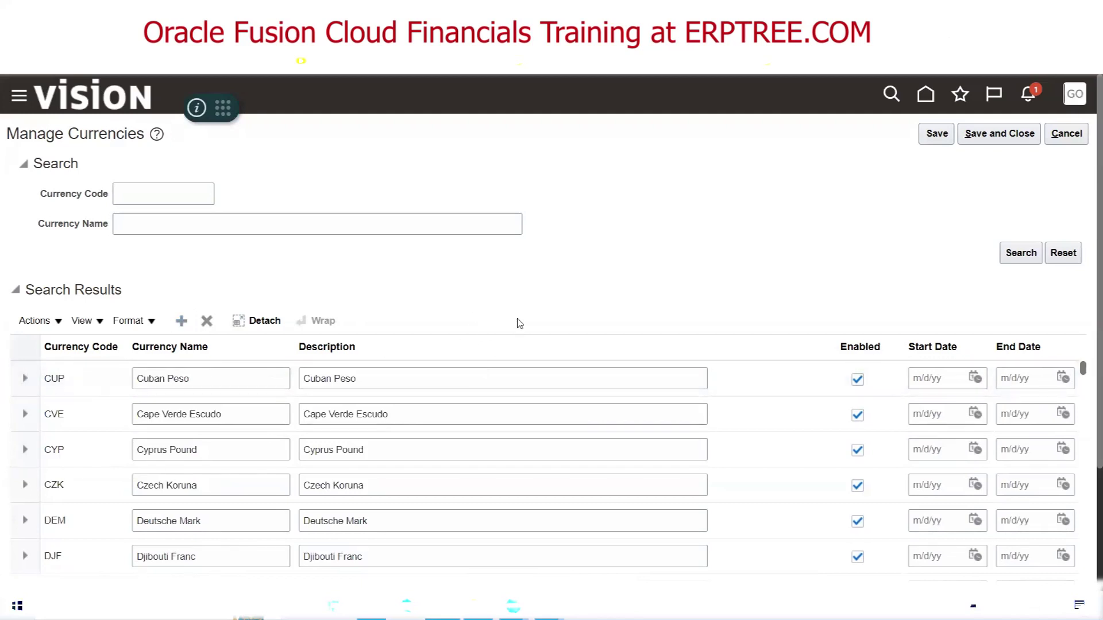
pyautogui.scroll(-3, 520, 327)
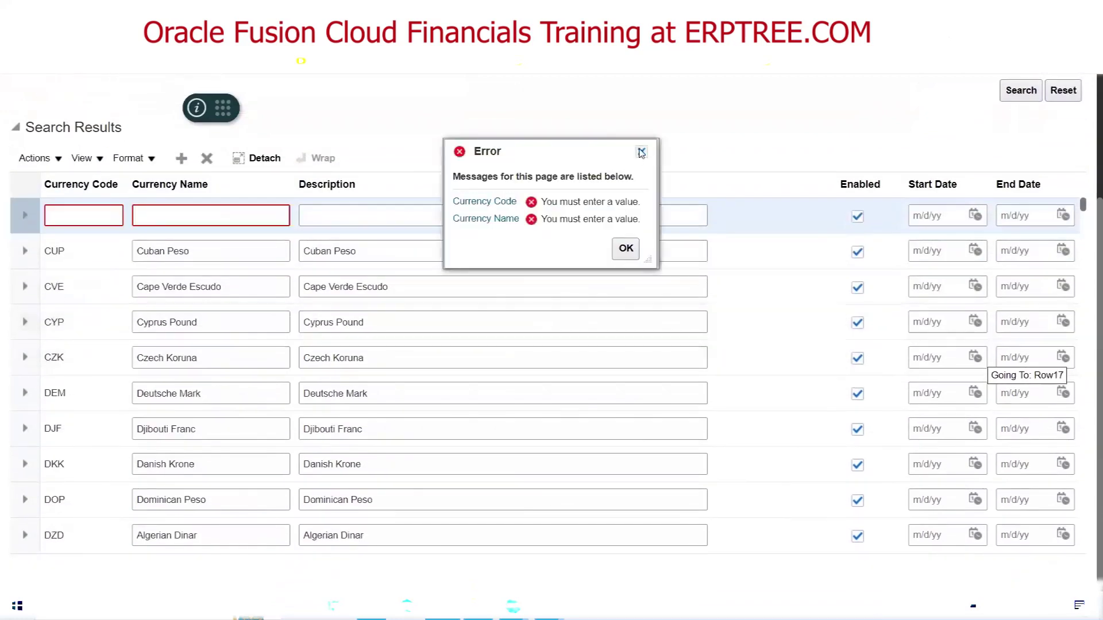
pyautogui.click(642, 151)
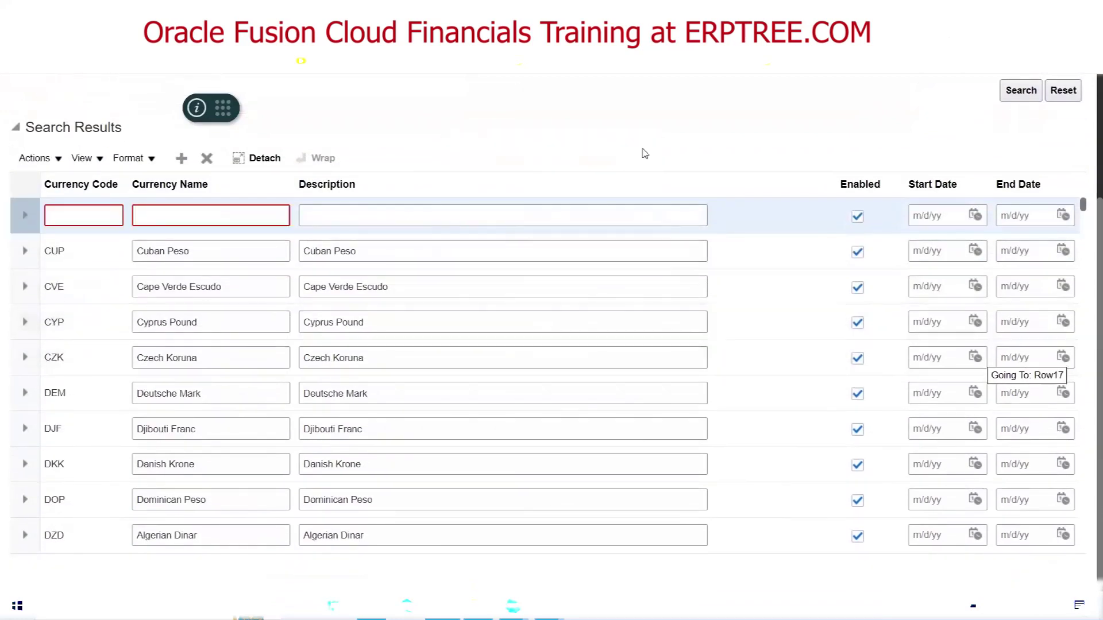
# - Enter XYZ as the currency code, currency name and description of the new row
pyautogui.click(64, 214)
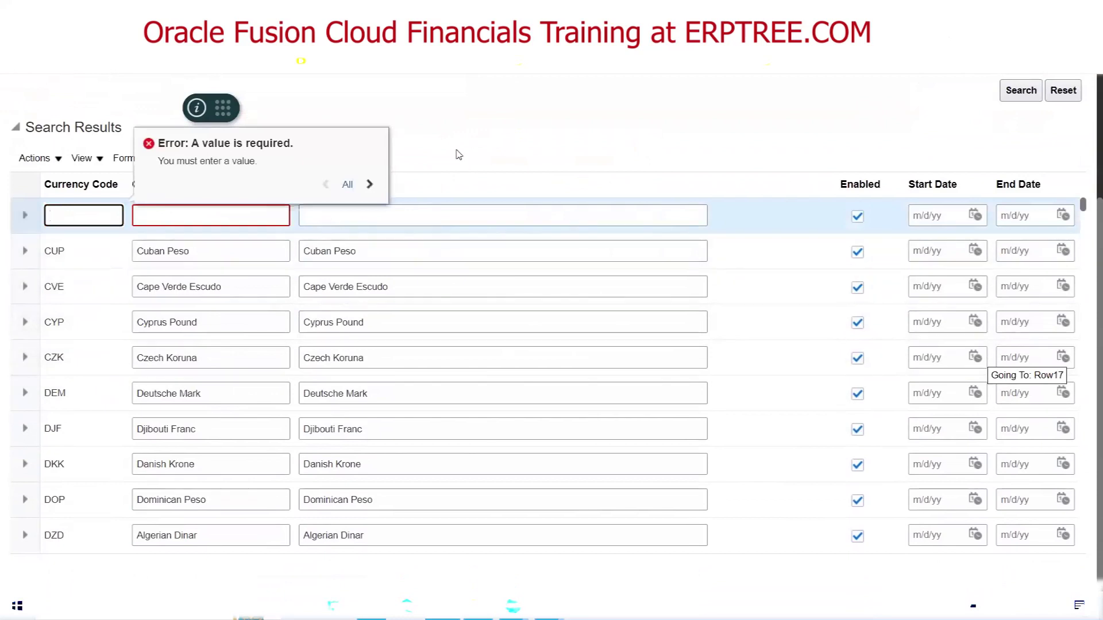
pyautogui.write('XYZ')
pyautogui.press('Tab')
pyautogui.write('YZ')
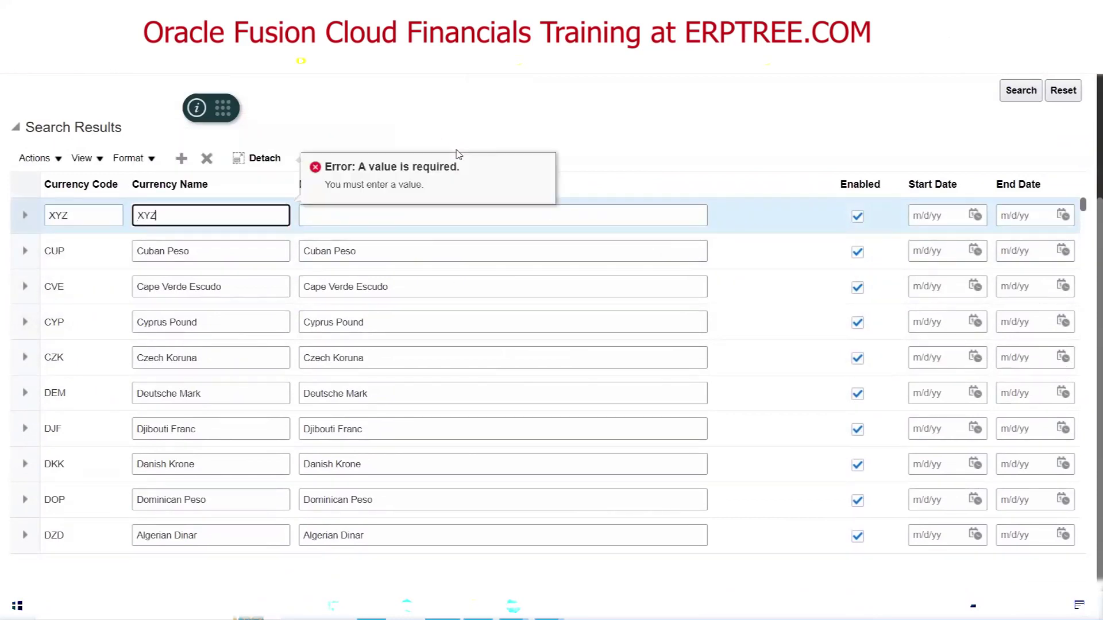
pyautogui.press('Tab')
pyautogui.write('XYZ')
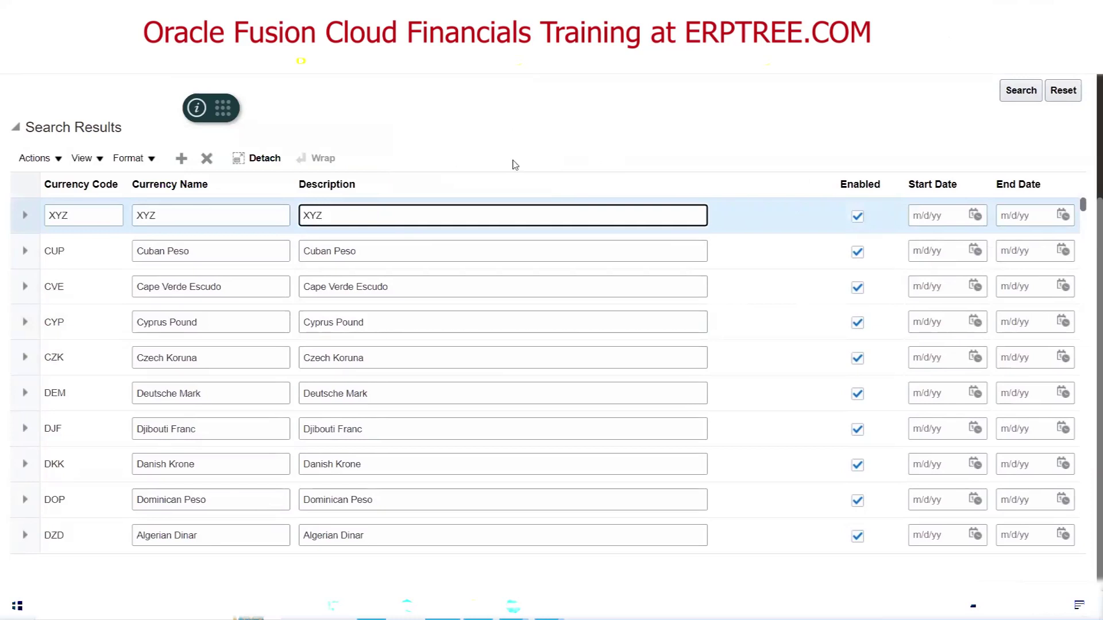
# - Set the XYZ currency's issuing territory to Andorra in its details, and delete that currency row
pyautogui.click(24, 215)
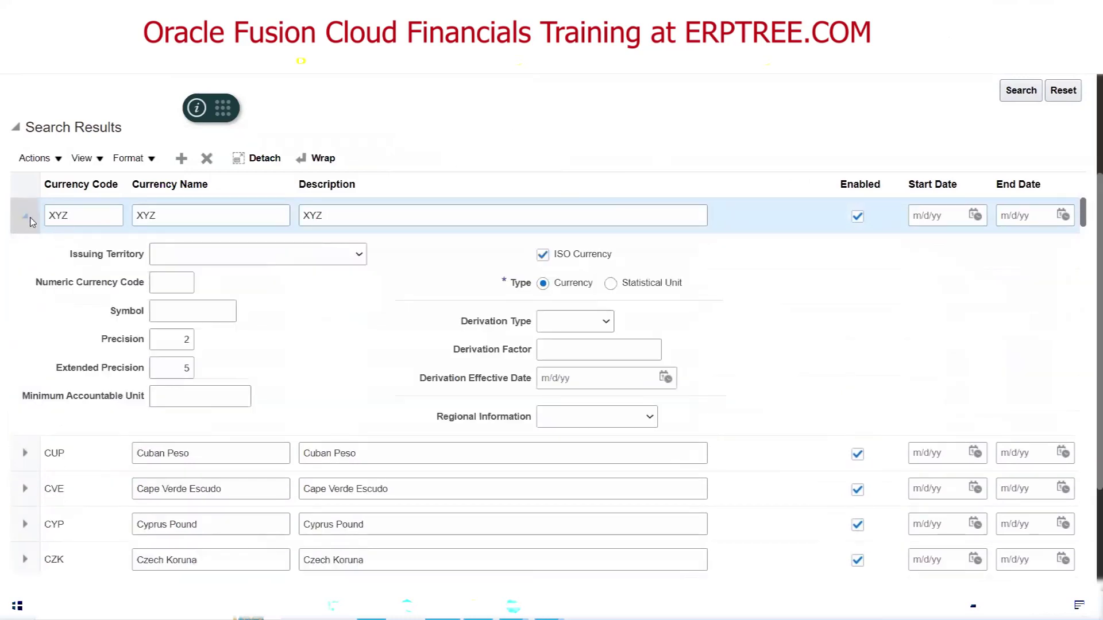
pyautogui.click(351, 259)
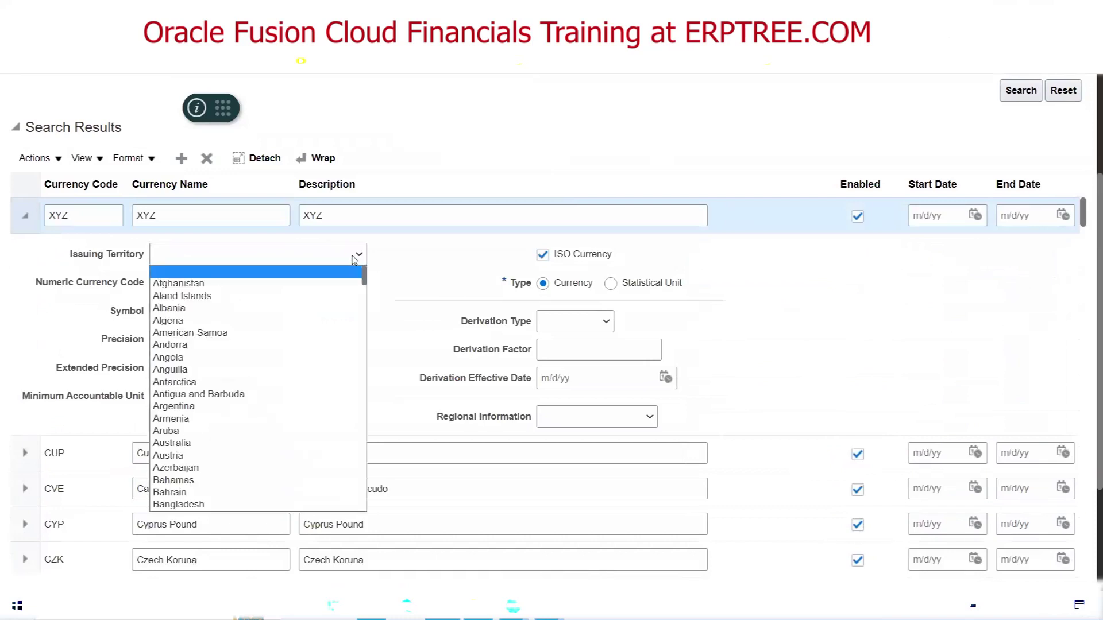
pyautogui.click(284, 345)
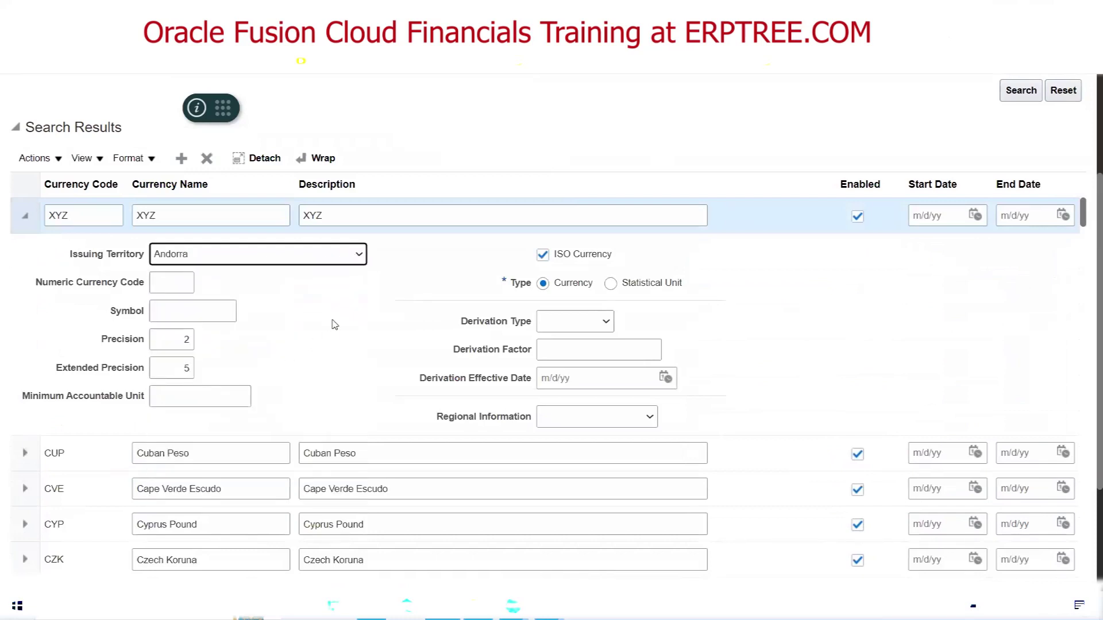
pyautogui.click(156, 311)
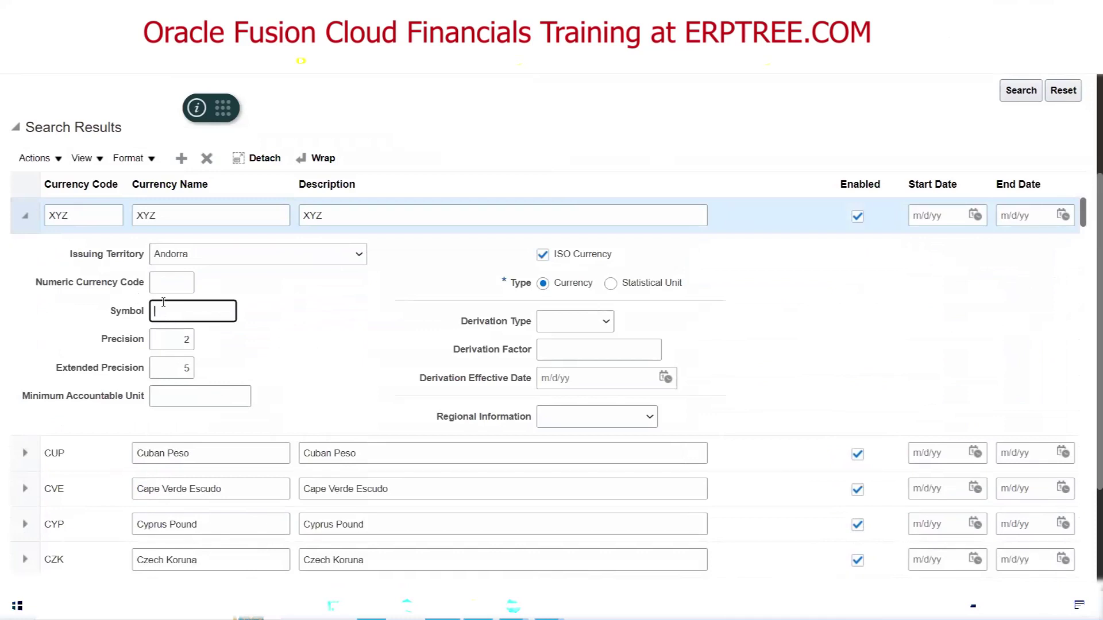
pyautogui.click(24, 215)
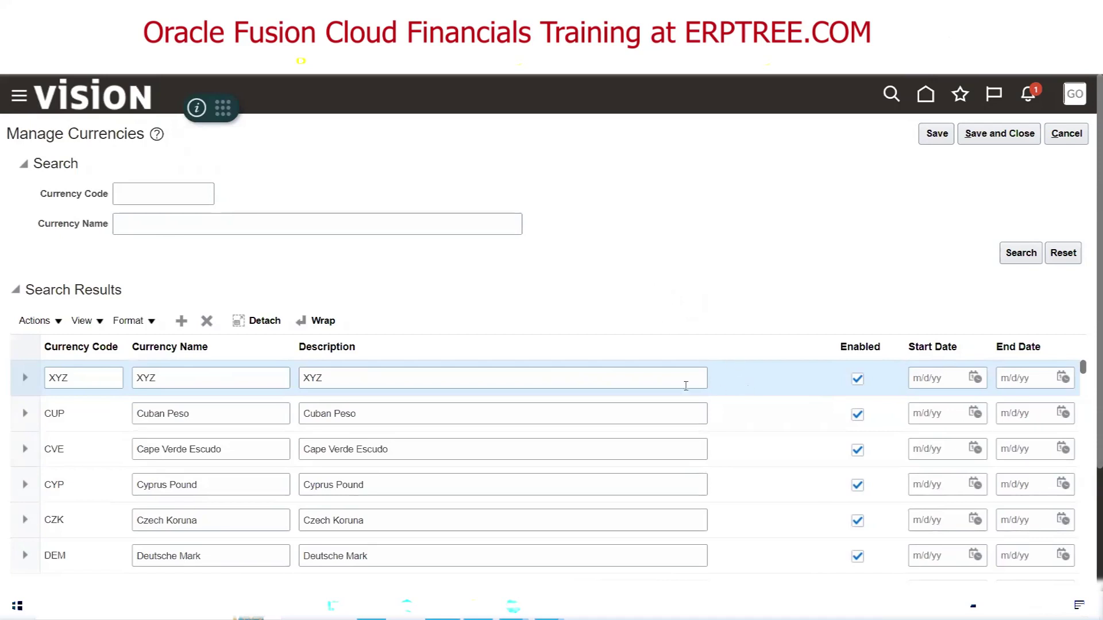
pyautogui.click(206, 322)
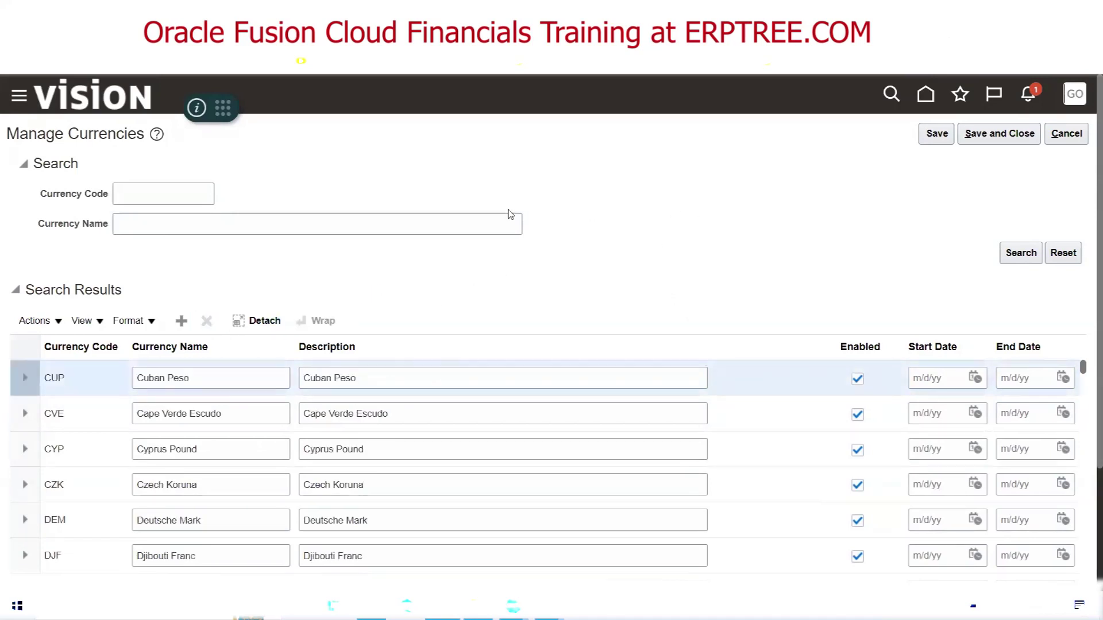
# - Save and close the Manage Currencies page to return to the implementation project
pyautogui.click(167, 196)
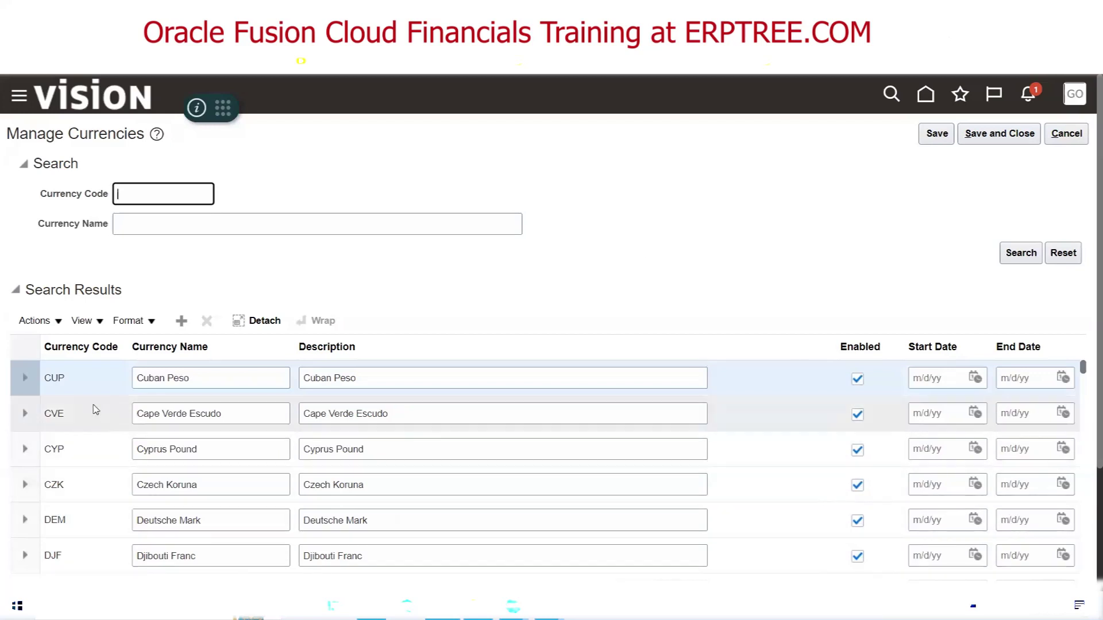
pyautogui.click(82, 378)
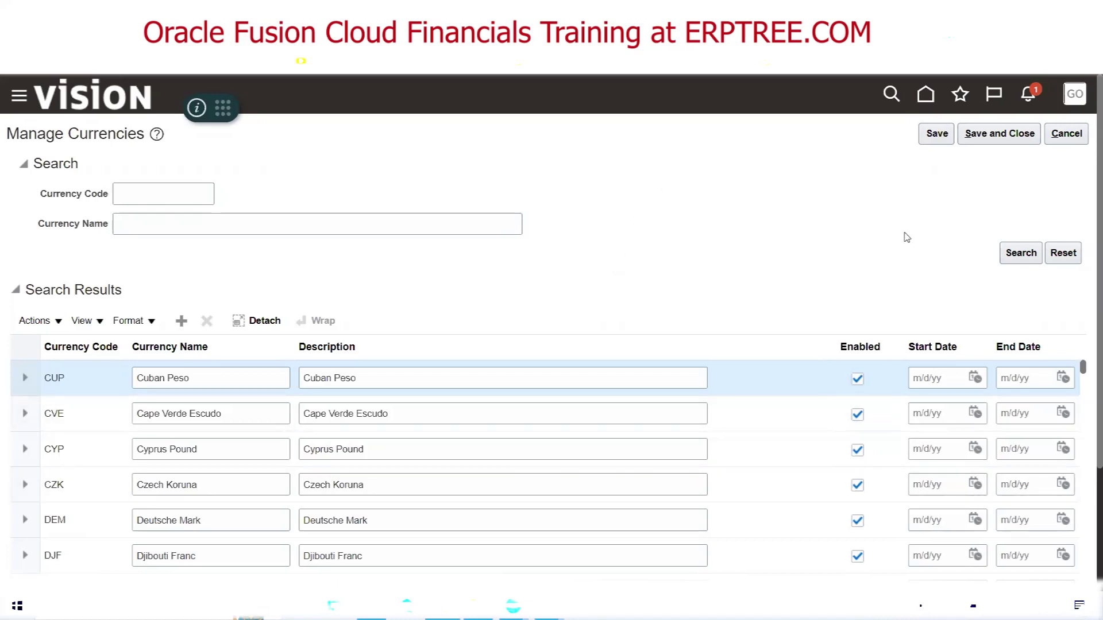
pyautogui.click(998, 134)
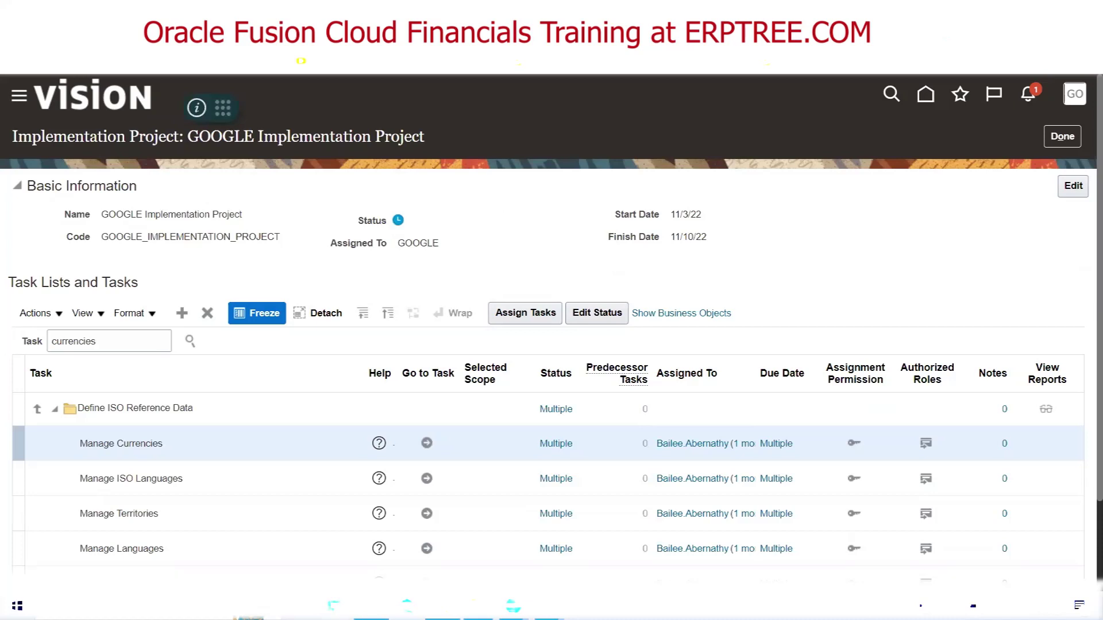
# - Switch to the Excel training notes and review the Date, Description and Amount headings and the Accounting Calendar section
pyautogui.click(382, 551)
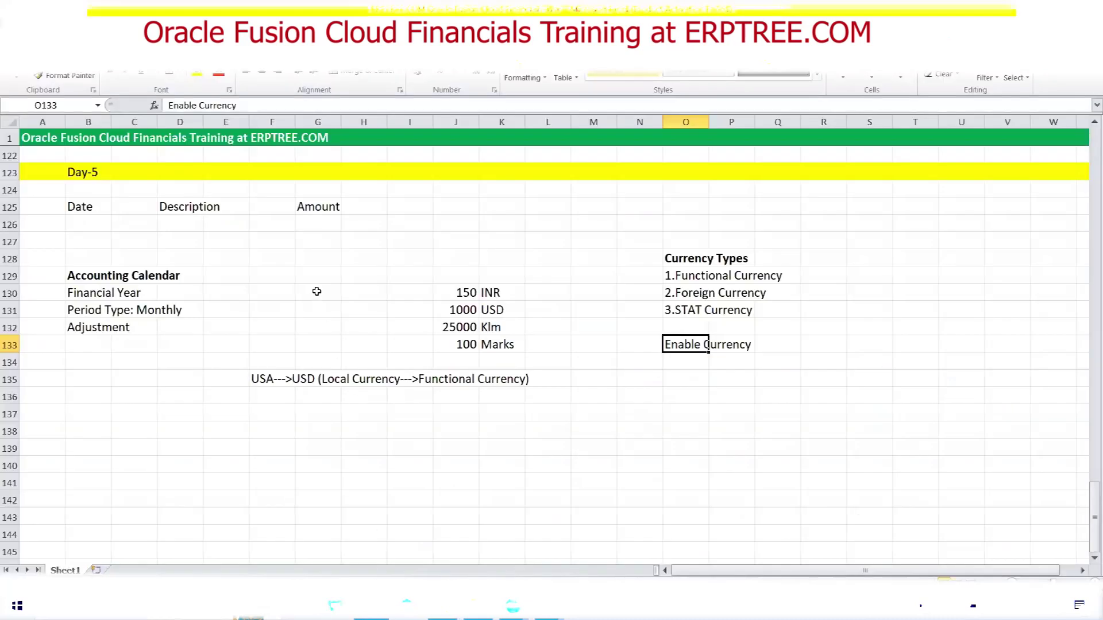
pyautogui.click(87, 211)
pyautogui.click(320, 207)
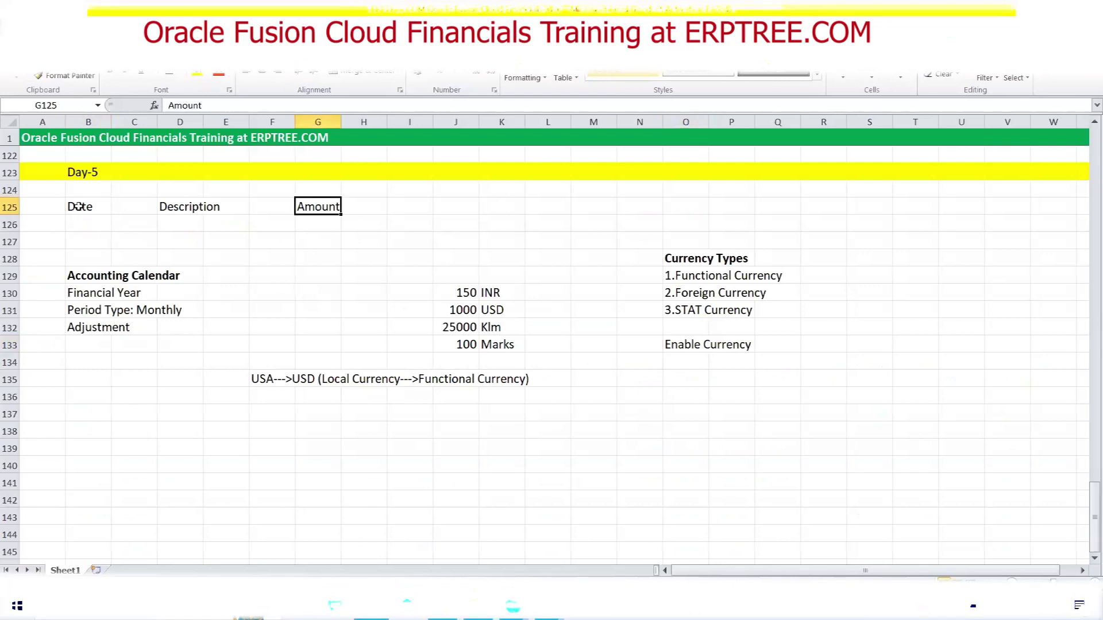
pyautogui.click(98, 275)
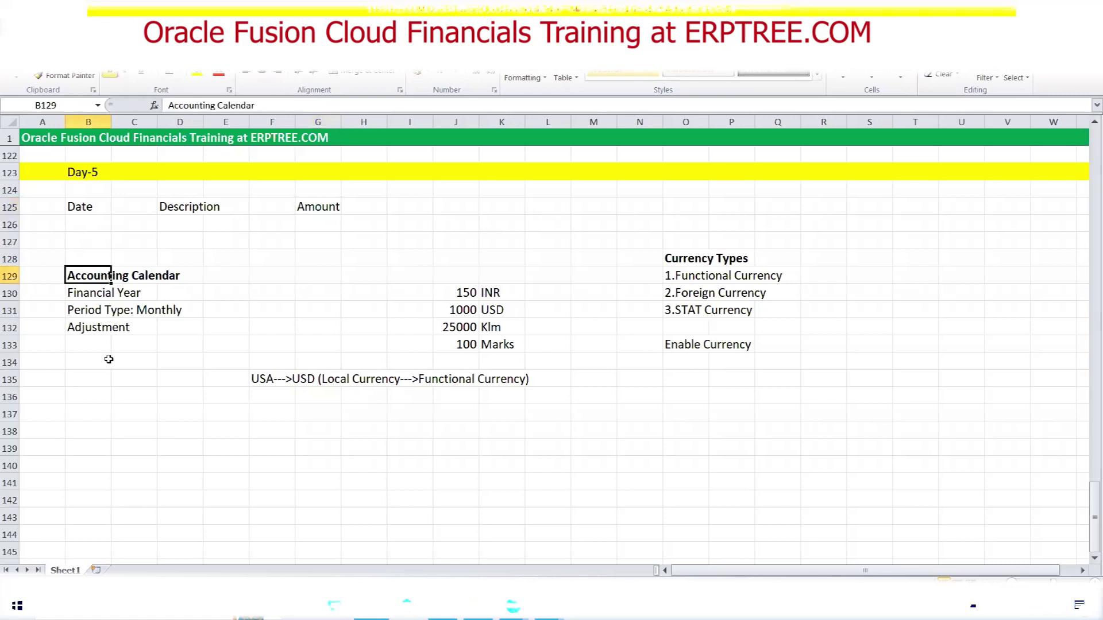
pyautogui.click(314, 208)
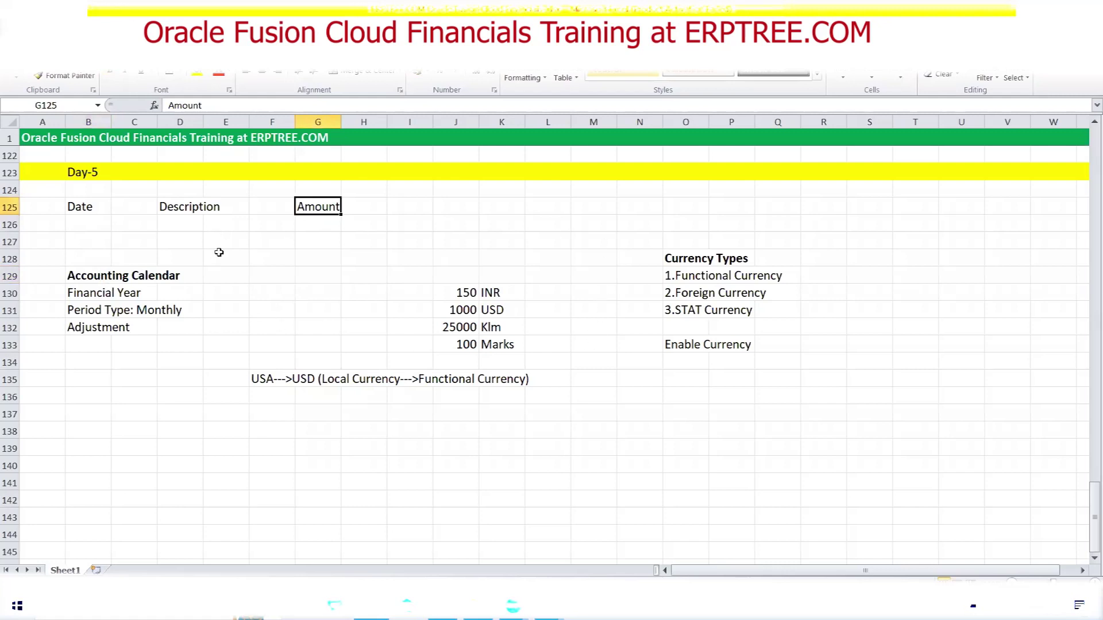
pyautogui.click(189, 210)
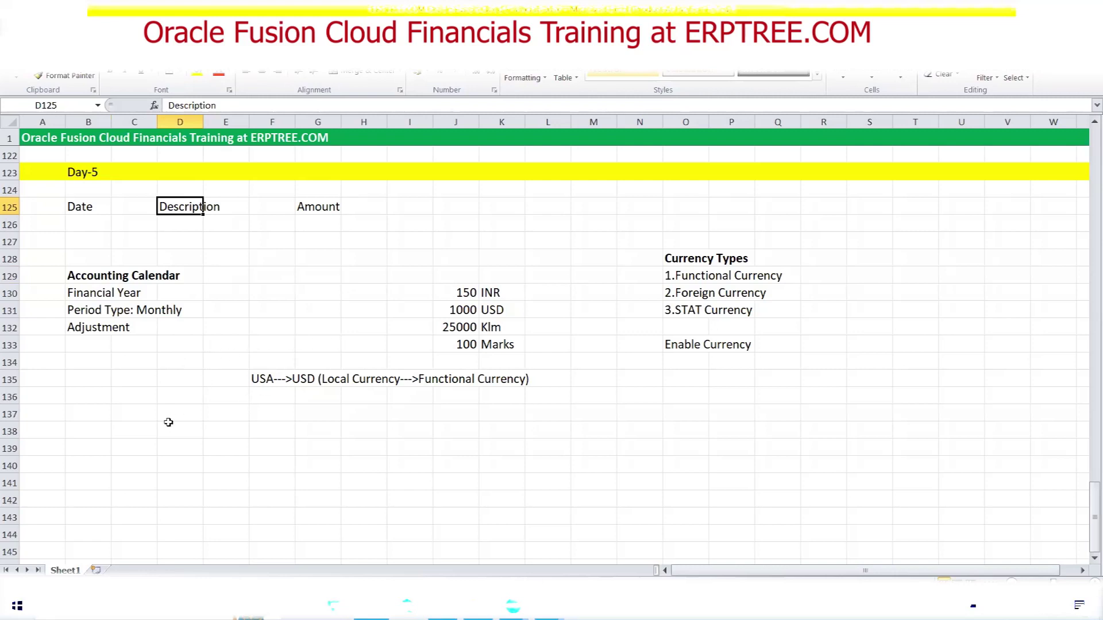
# - Enter the heading Company in cell B139, below the currency notes
pyautogui.click(102, 433)
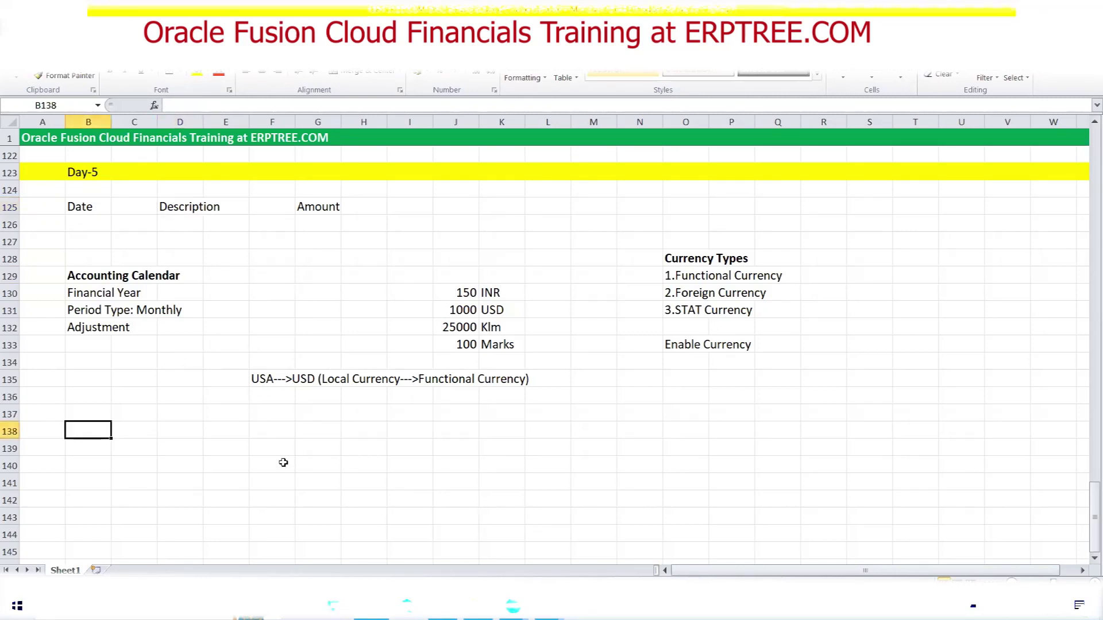
pyautogui.click(93, 448)
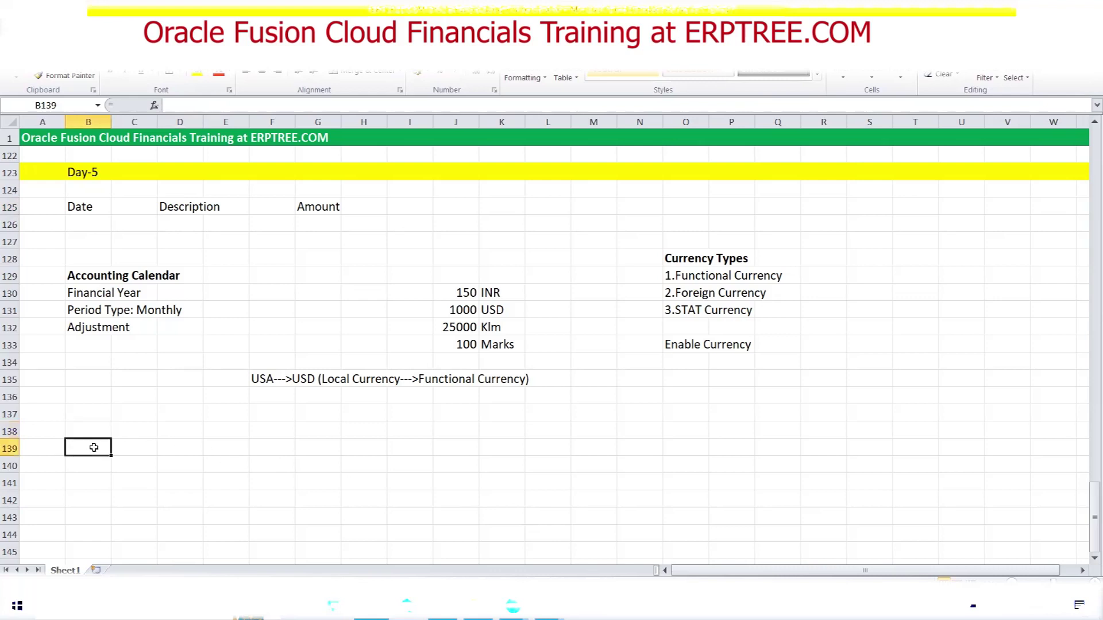
pyautogui.write('Company')
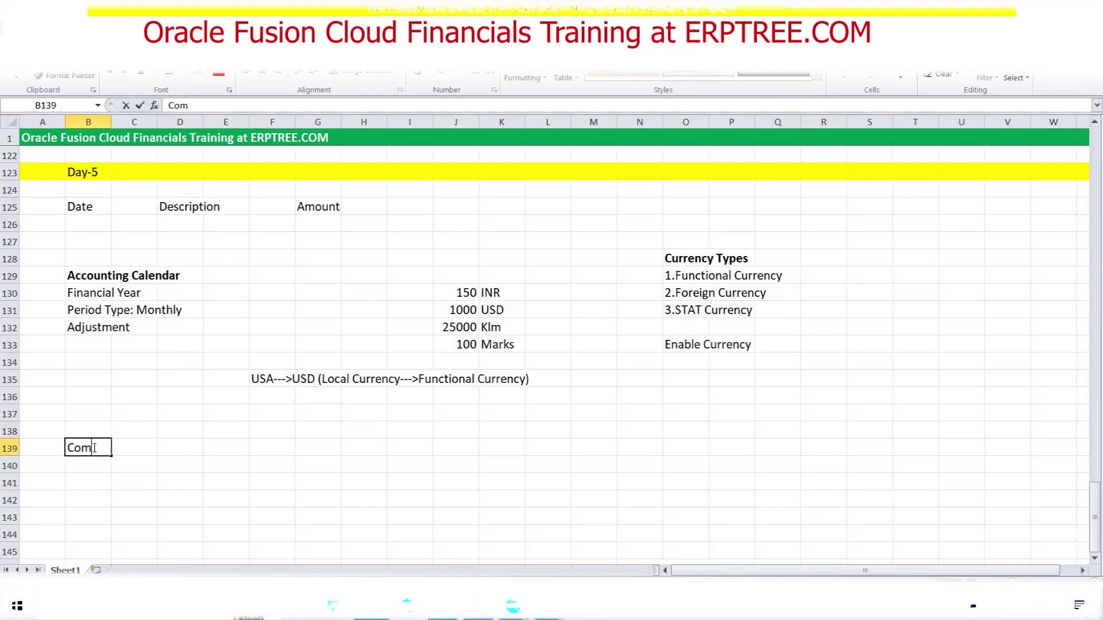
pyautogui.press('Tab')
# - Add the headings Department in cell E139 and Account in cell I139
pyautogui.press('Tab')
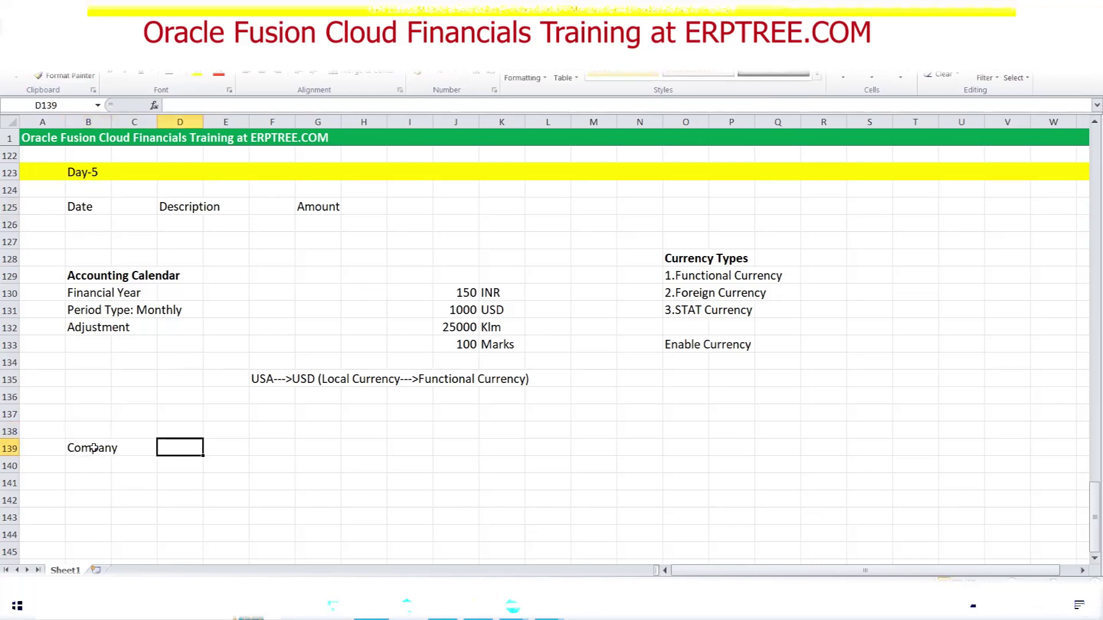
pyautogui.press('Tab')
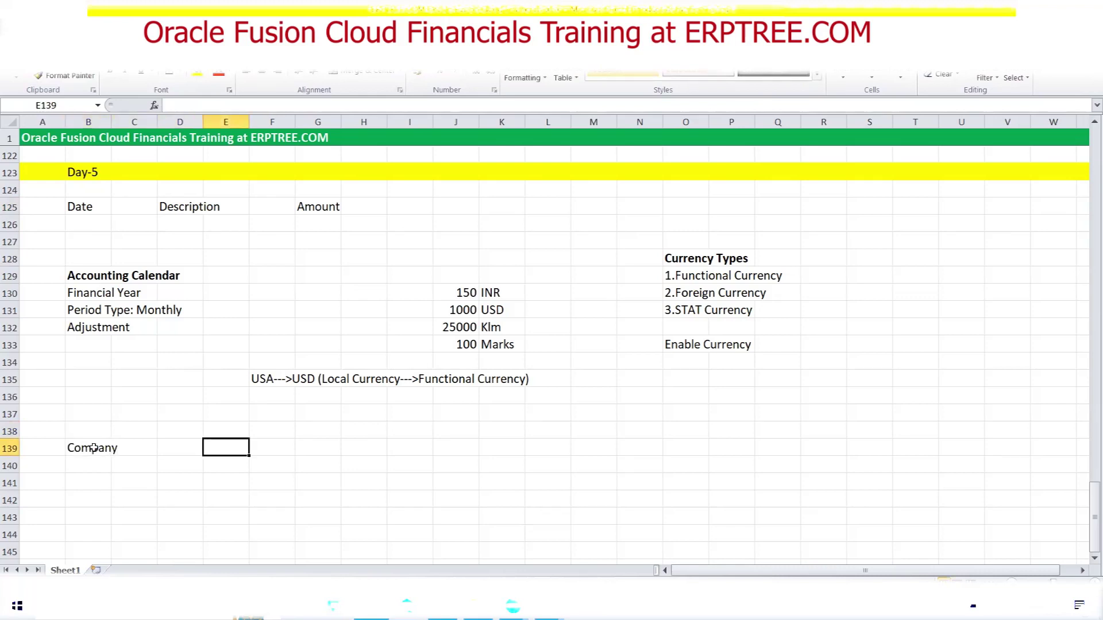
pyautogui.write('Department')
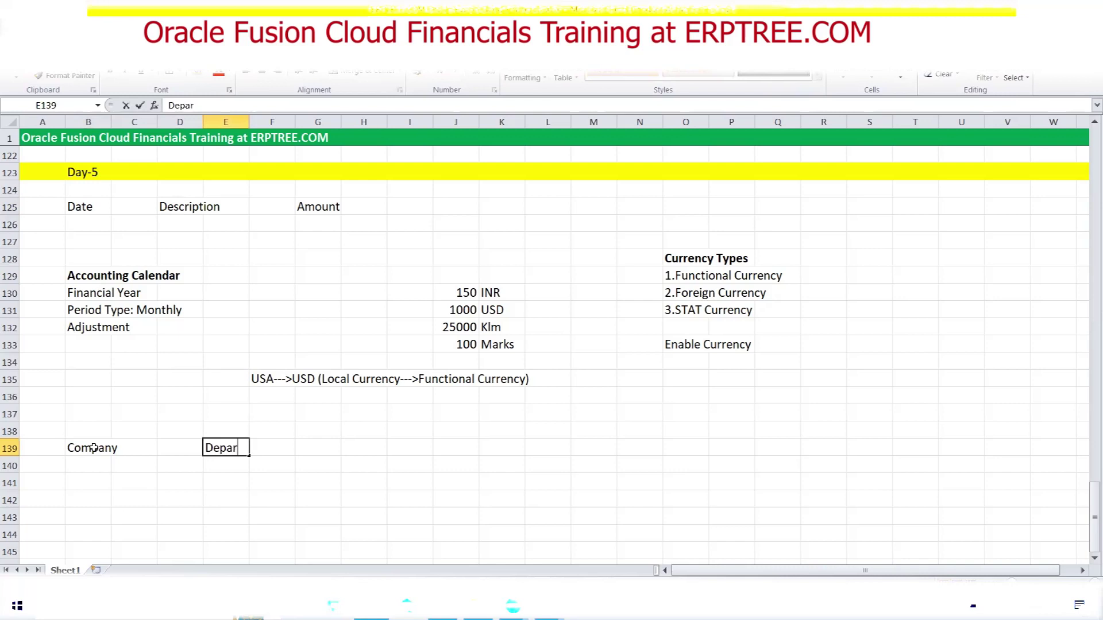
pyautogui.press('Tab')
pyautogui.press('Tab')
pyautogui.press('Tab')
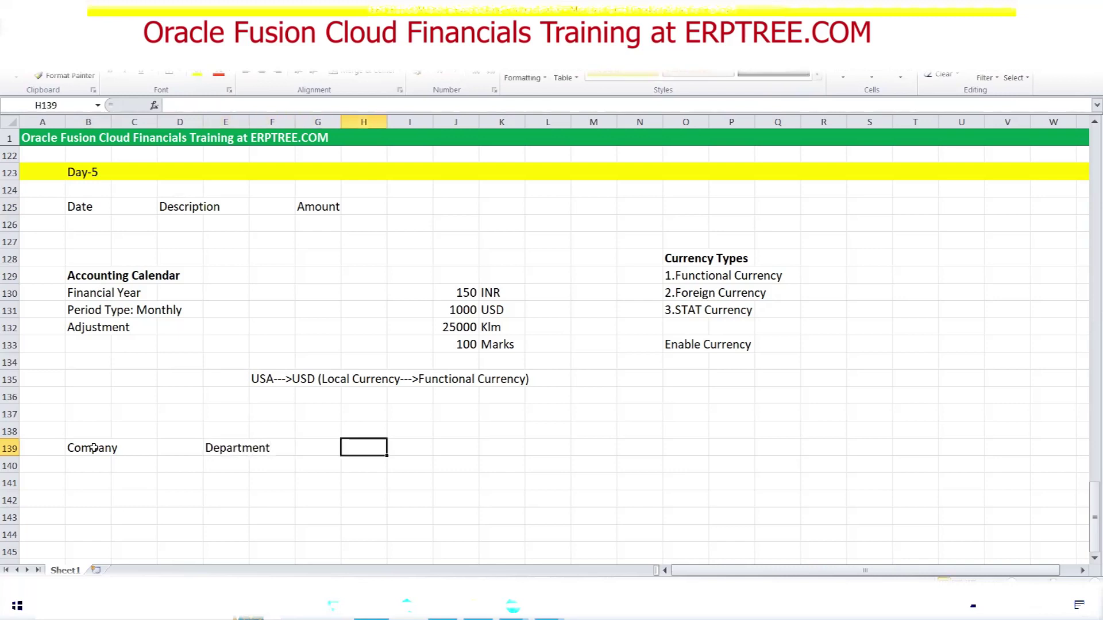
pyautogui.press('Tab')
pyautogui.write('Account')
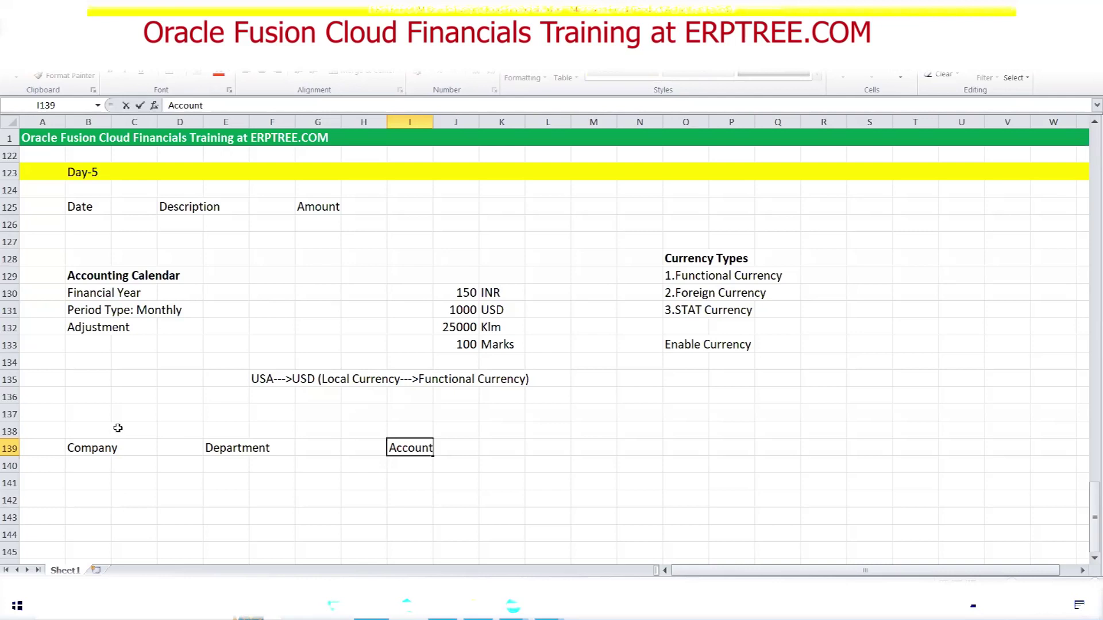
pyautogui.scroll(-1, 138, 425)
pyautogui.click(86, 398)
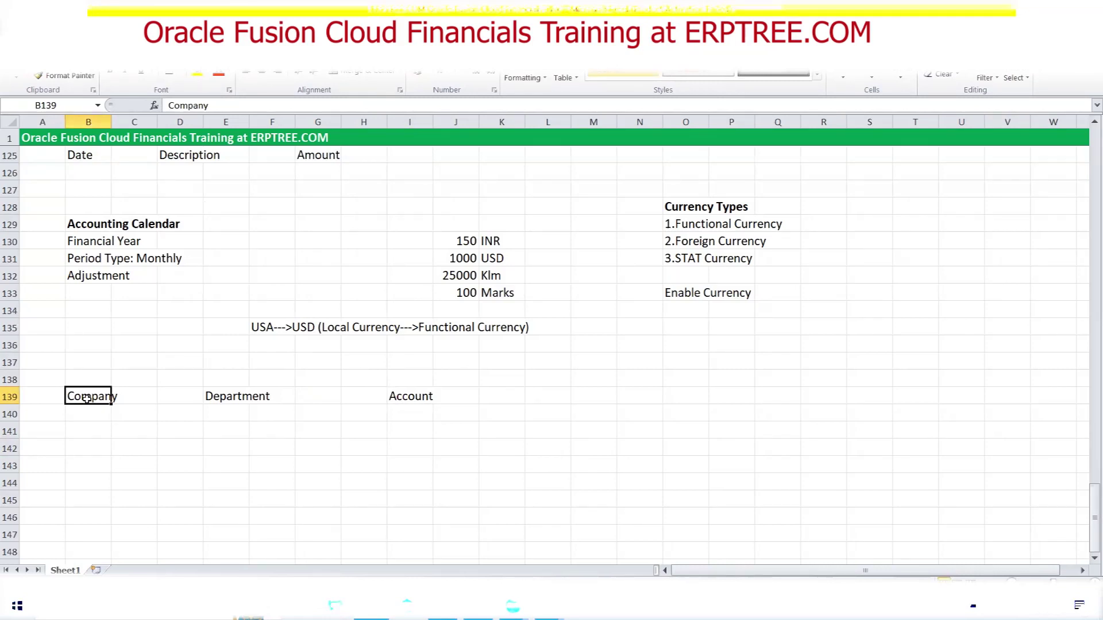
pyautogui.click(224, 391)
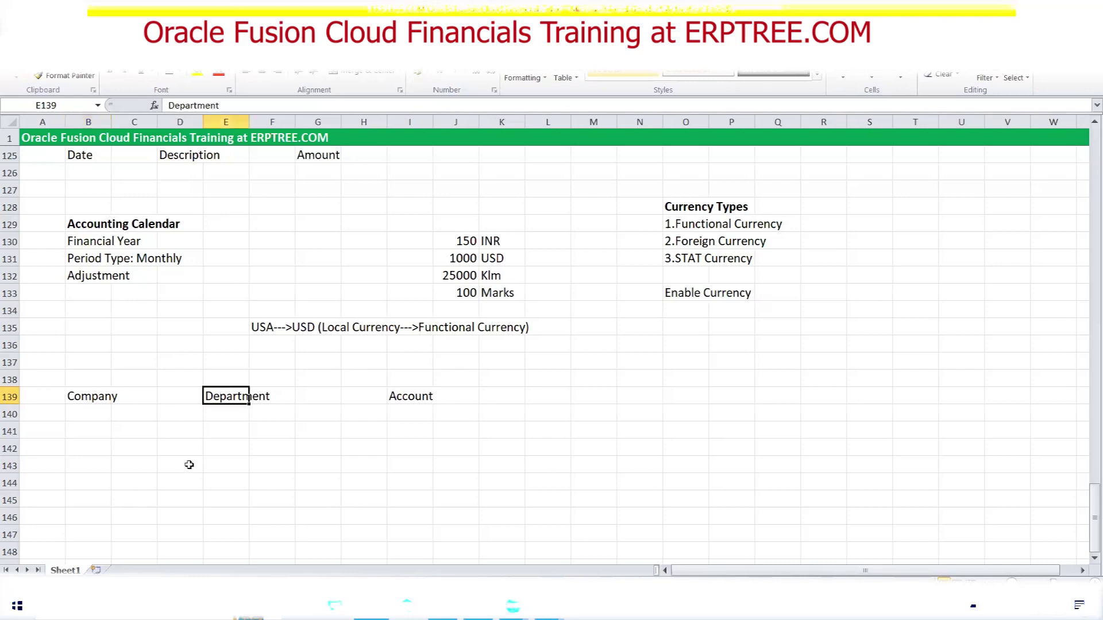
pyautogui.click(409, 398)
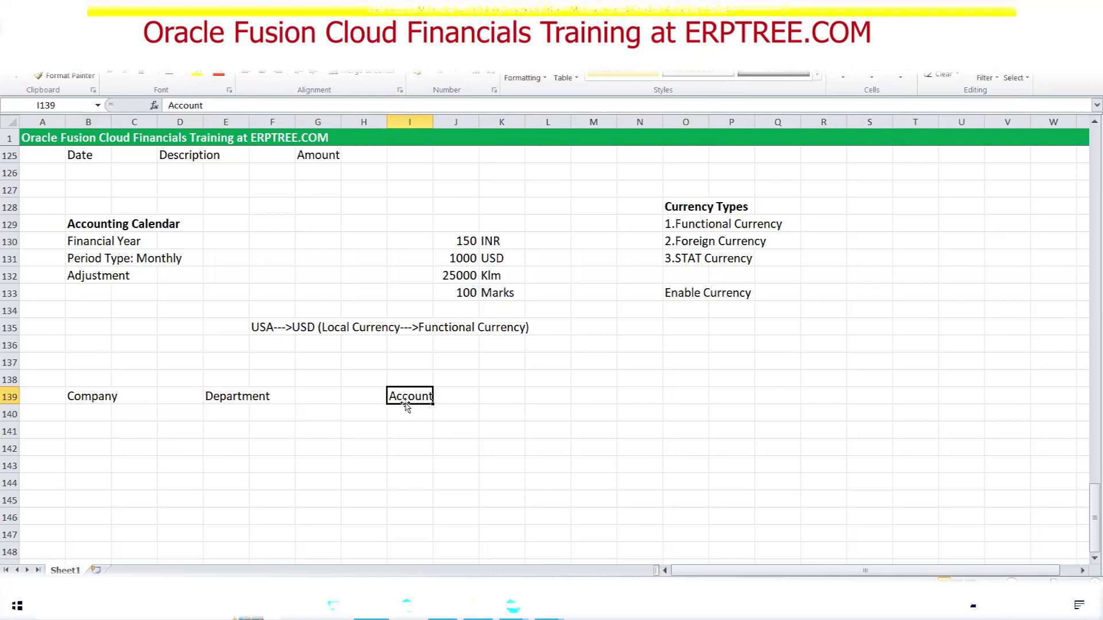
pyautogui.click(99, 397)
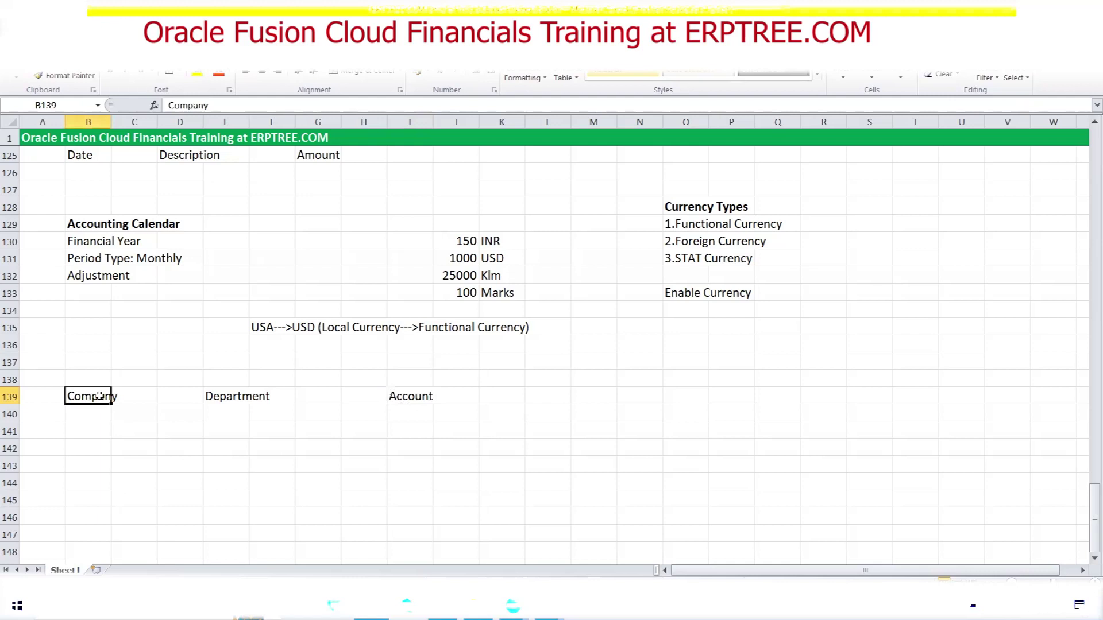
pyautogui.press('Delete')
pyautogui.hotkey('ctrl', 'z')
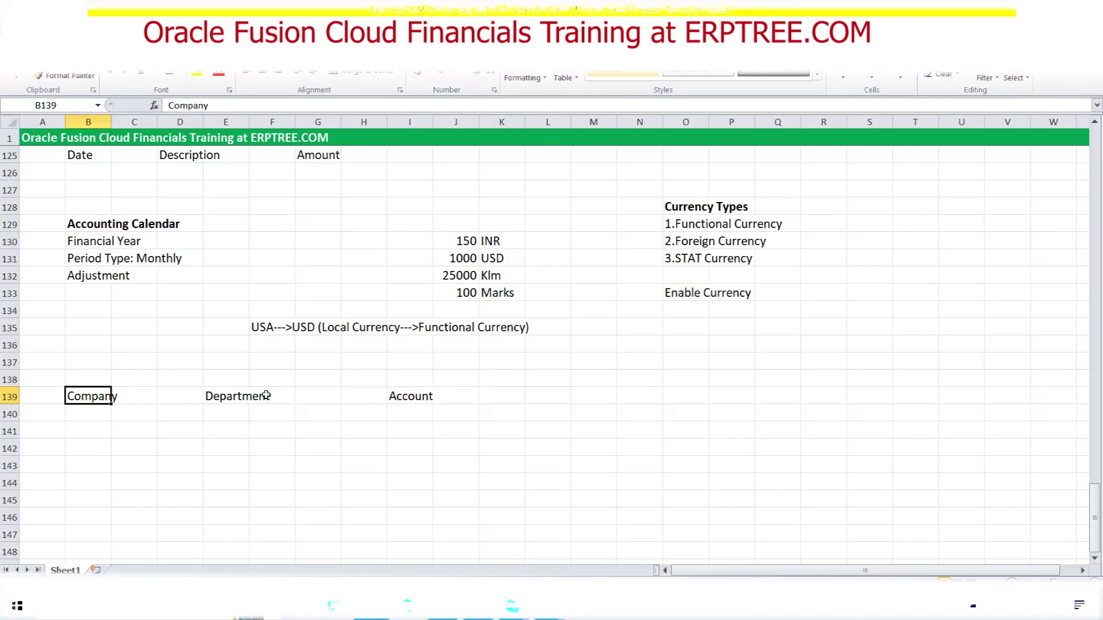
# - Enter 1.Google Search Engine in cell B140 as the first item under the Company heading
pyautogui.scroll(1, 285, 394)
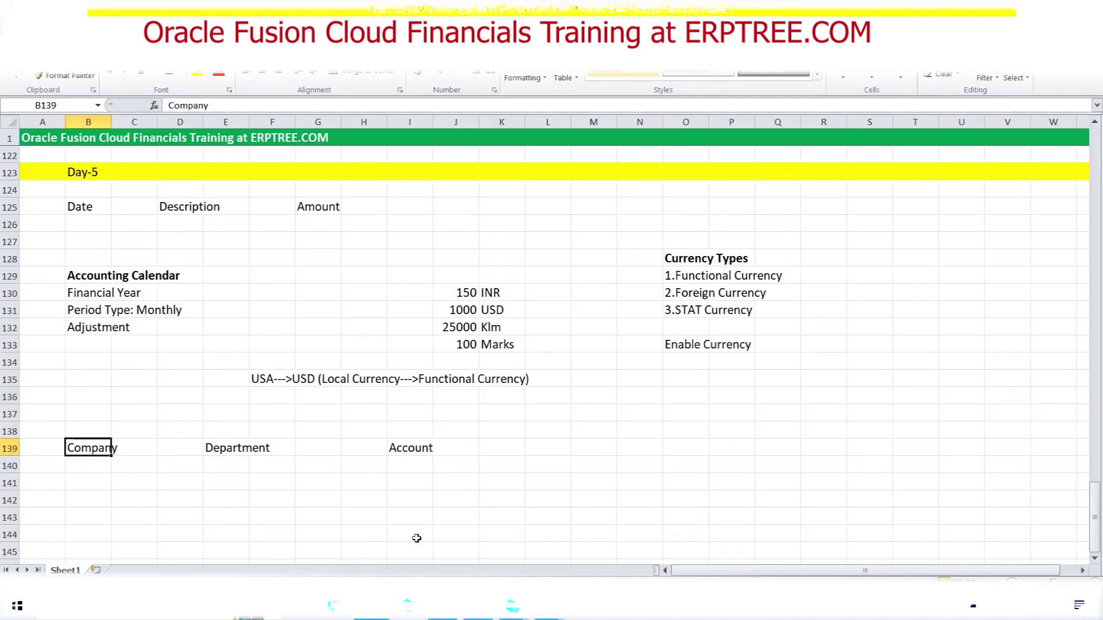
pyautogui.scroll(-2, 371, 460)
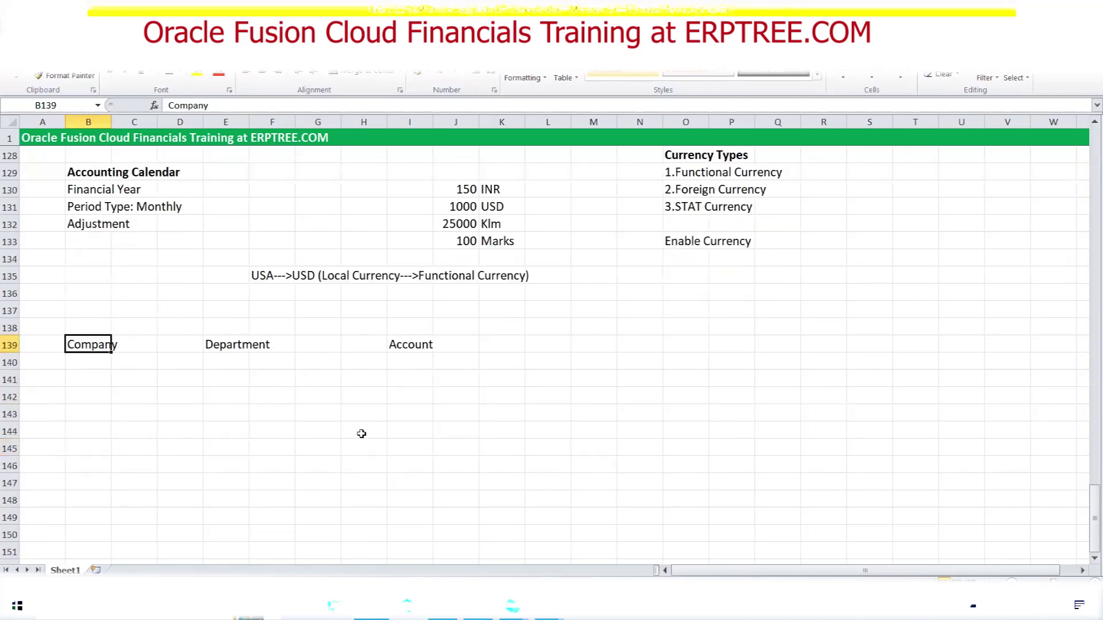
pyautogui.click(90, 365)
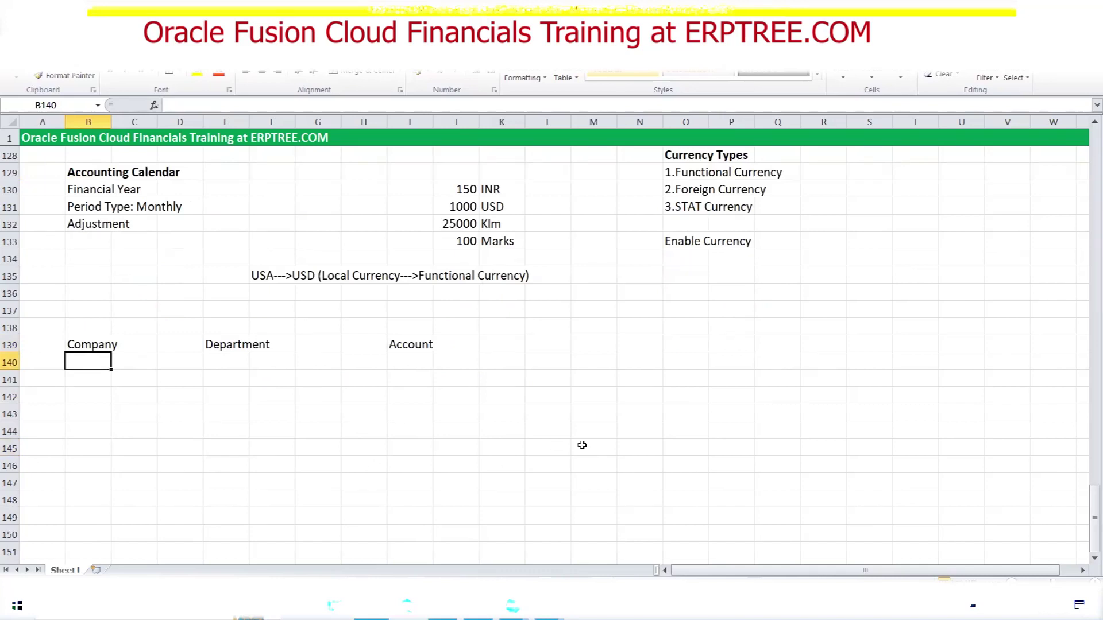
pyautogui.write('1.')
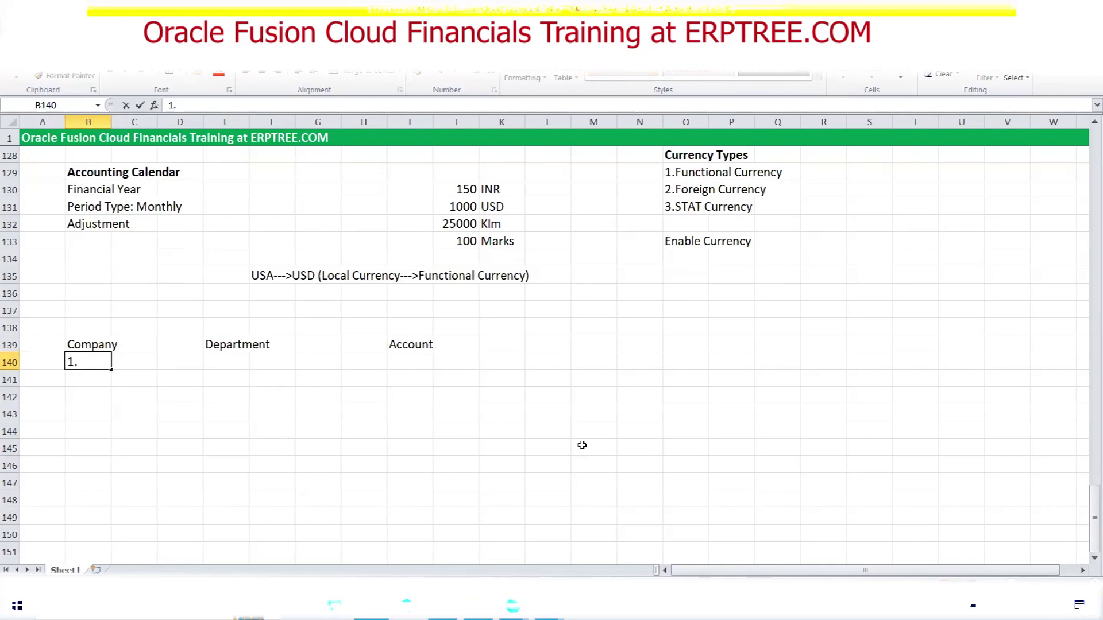
pyautogui.write('g')
pyautogui.press('BackSpace')
pyautogui.write('Google Search Engine')
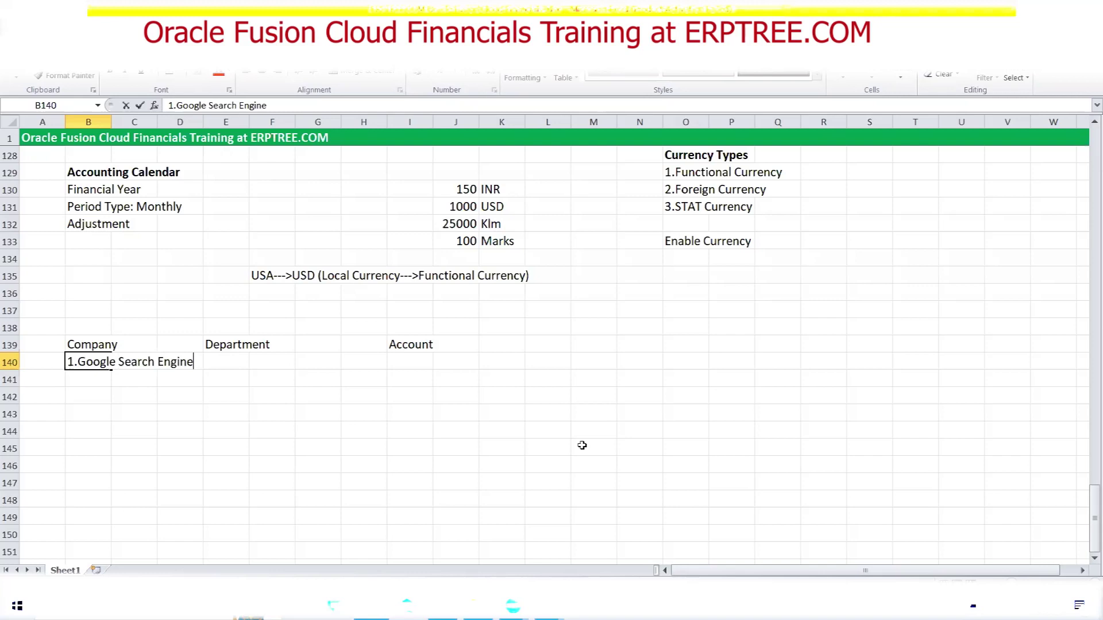
# - Change the first company entry in cell B140 to 1.Google Ads
pyautogui.press('BackSpace')
pyautogui.press('BackSpace')
pyautogui.press('BackSpace')
pyautogui.press('BackSpace')
pyautogui.press('BackSpace')
pyautogui.press('BackSpace')
pyautogui.press('BackSpace')
pyautogui.press('BackSpace')
pyautogui.press('BackSpace')
pyautogui.press('BackSpace')
pyautogui.press('BackSpace')
pyautogui.press('BackSpace')
pyautogui.press('BackSpace')
pyautogui.press('BackSpace')
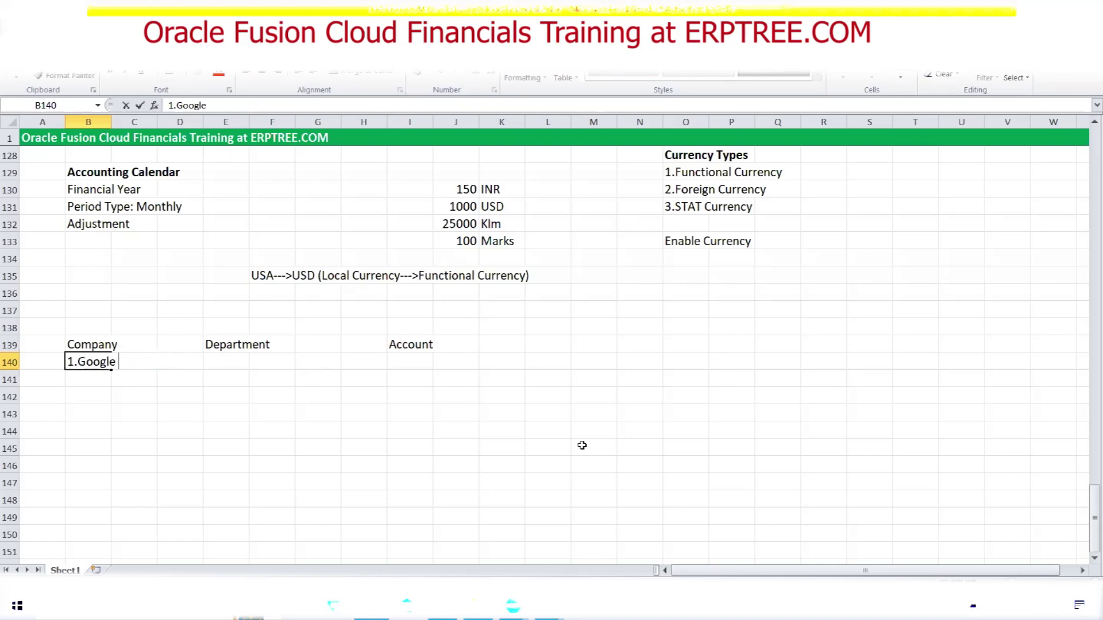
pyautogui.write('Ads')
# - Add 2.Google Cloud in B141 and 3.Google Maps in B142, and make the Company heading bold
pyautogui.click(87, 381)
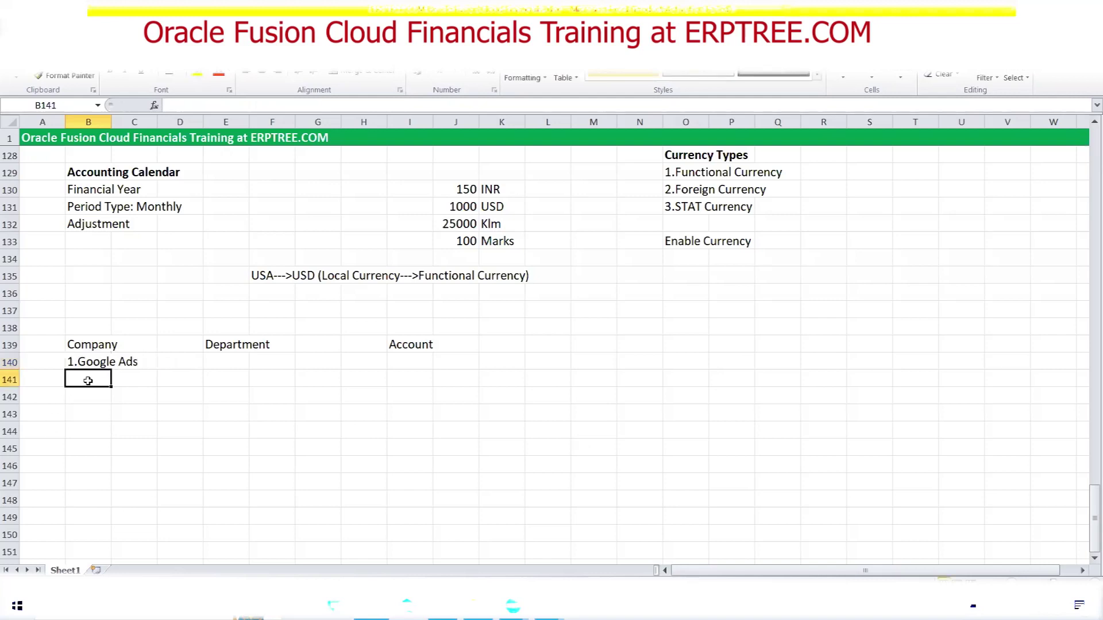
pyautogui.write('2.')
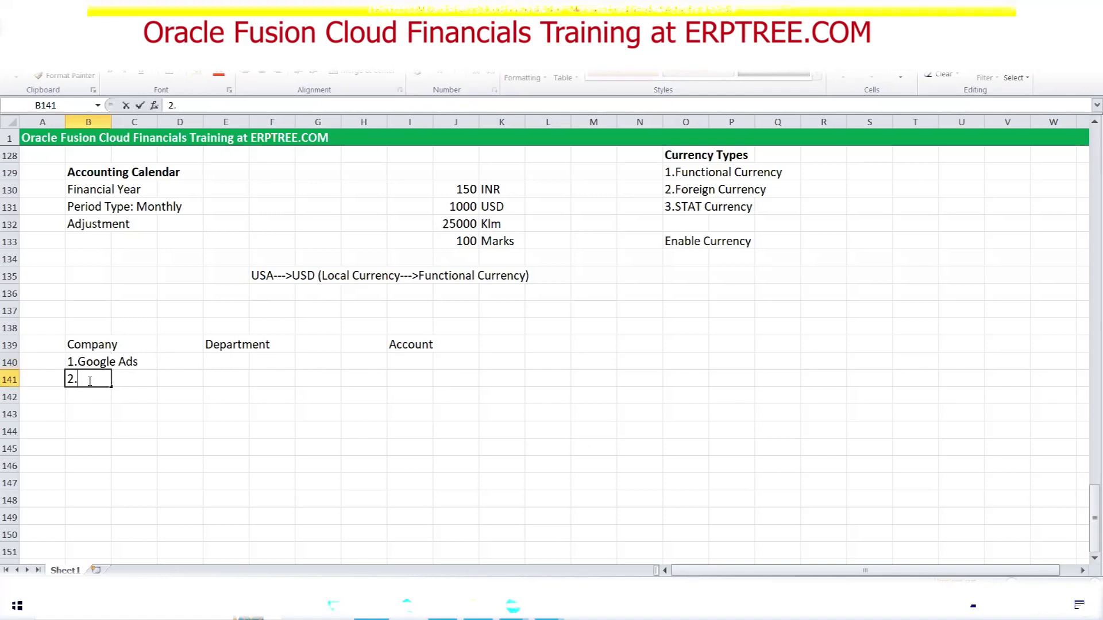
pyautogui.write('Google ')
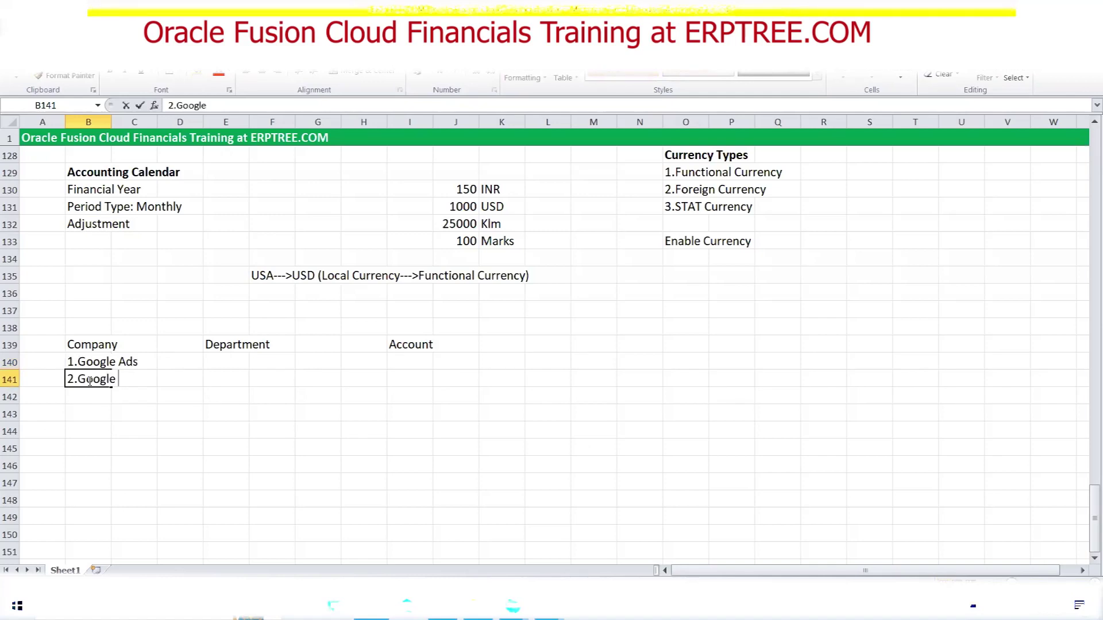
pyautogui.write('Cloud')
pyautogui.press('Return')
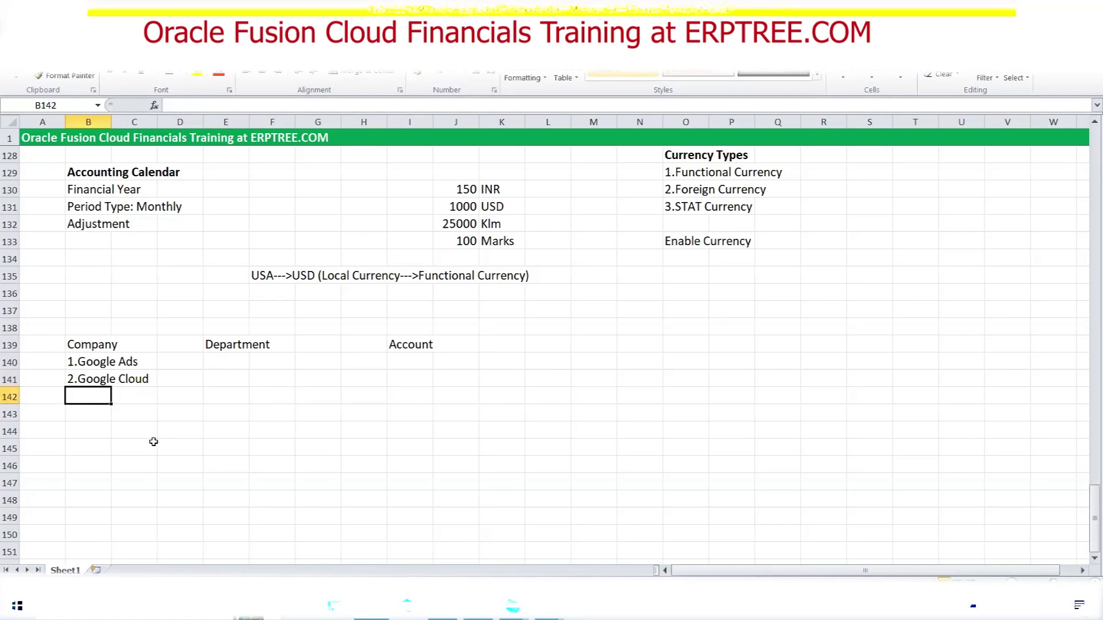
pyautogui.write('3.')
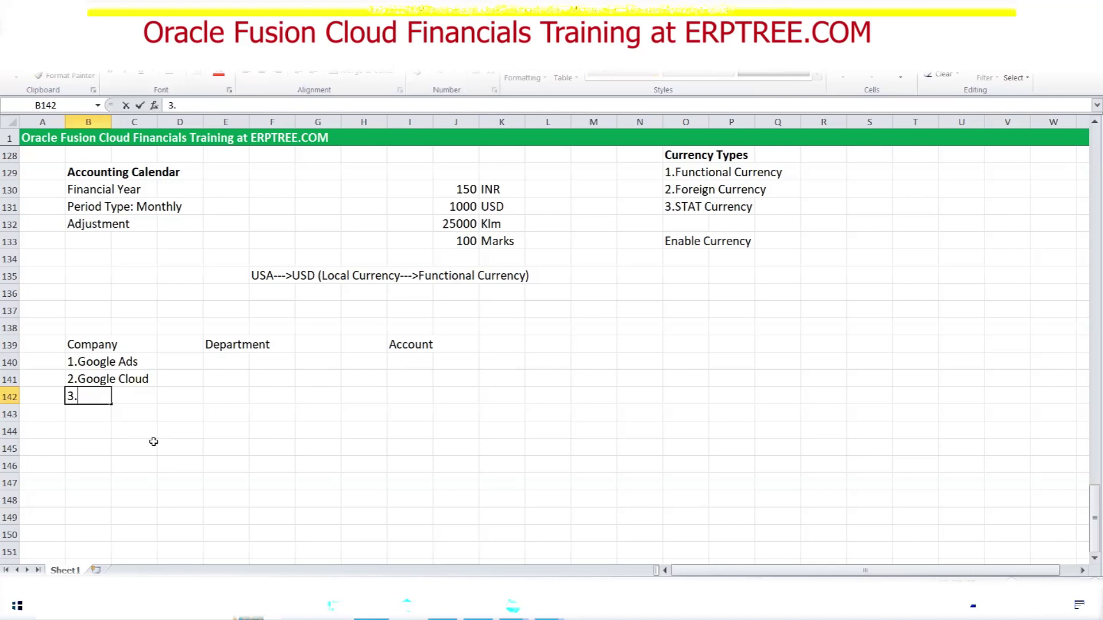
pyautogui.write('Google Maps')
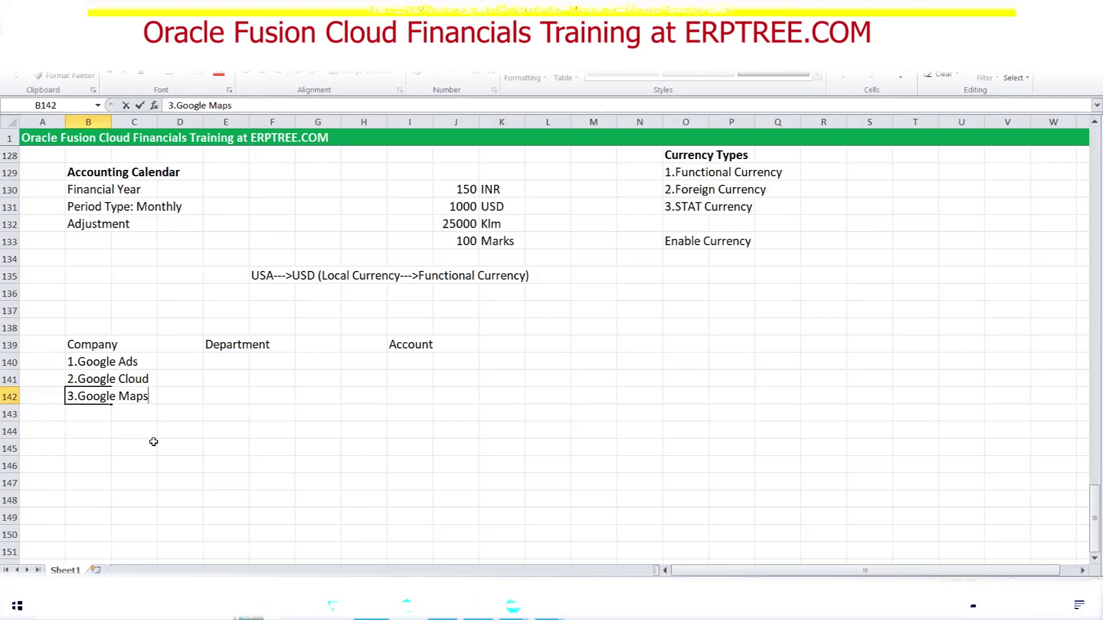
pyautogui.click(104, 345)
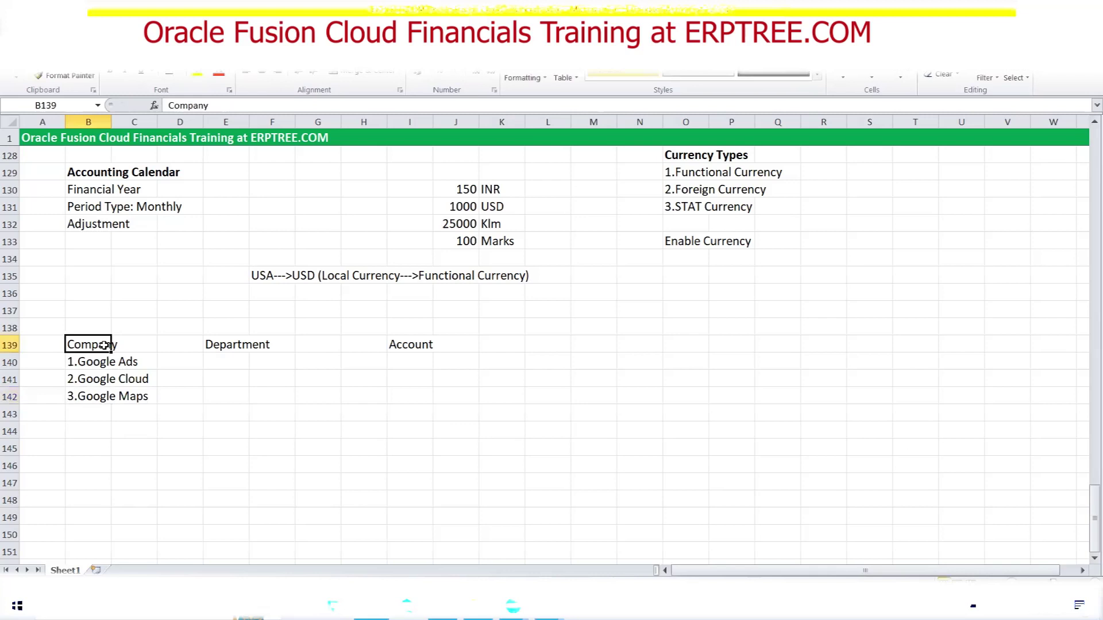
pyautogui.hotkey('ctrl', 'b')
# - List 1.Finance, 2.HR and 3.Sales under the Department heading in cells E140 to E142
pyautogui.click(227, 363)
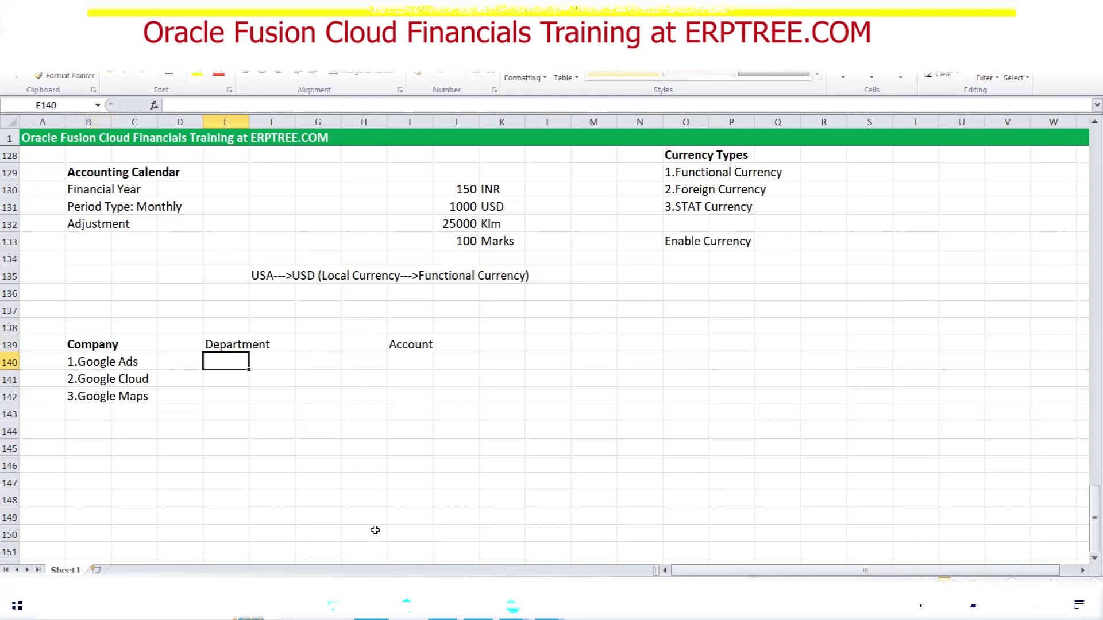
pyautogui.write('1')
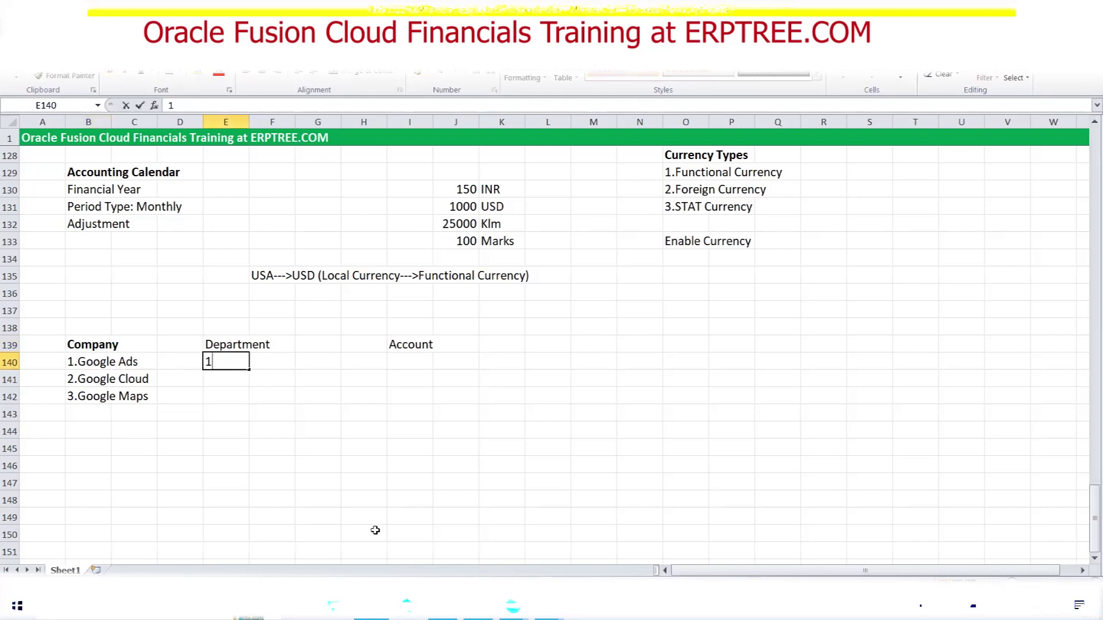
pyautogui.write('.Finance')
pyautogui.press('Return')
pyautogui.write('2.HR')
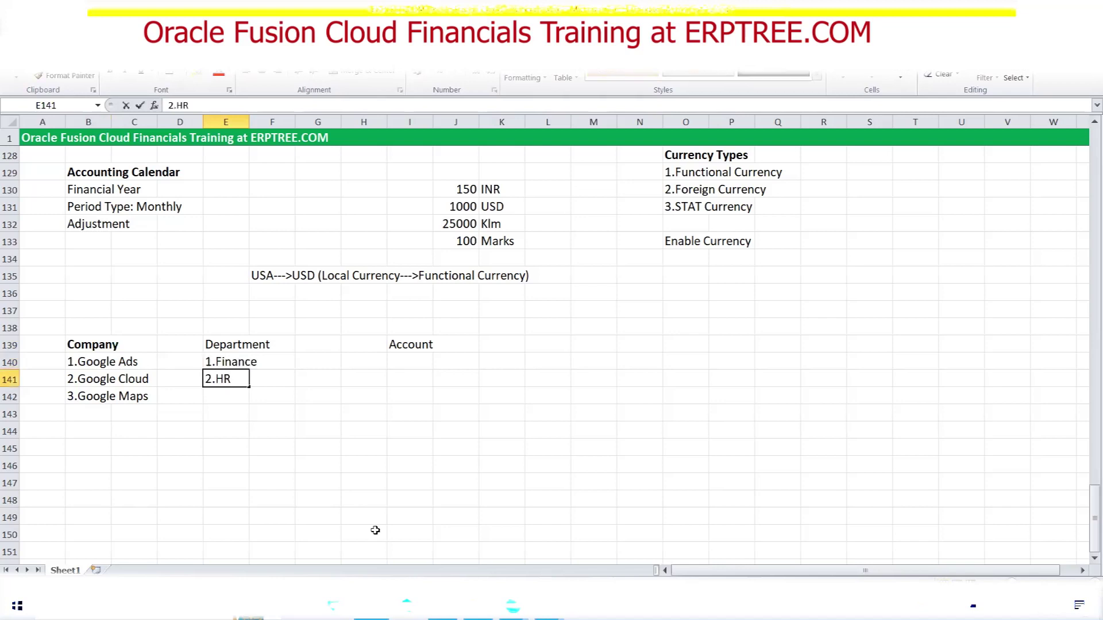
pyautogui.press('Return')
pyautogui.write('3.Sales')
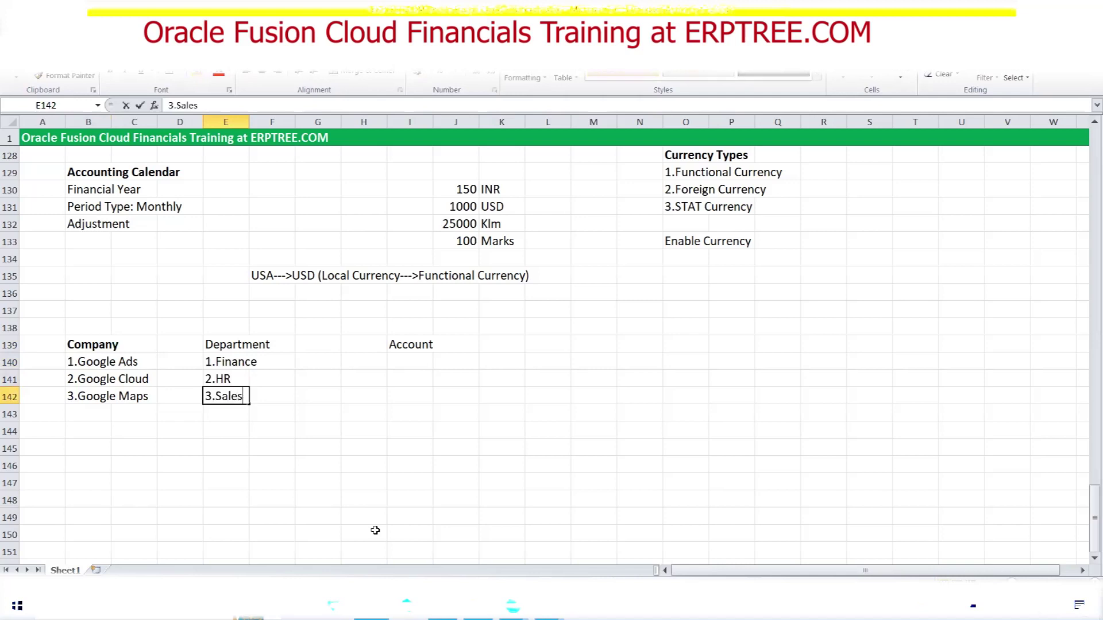
pyautogui.press('Return')
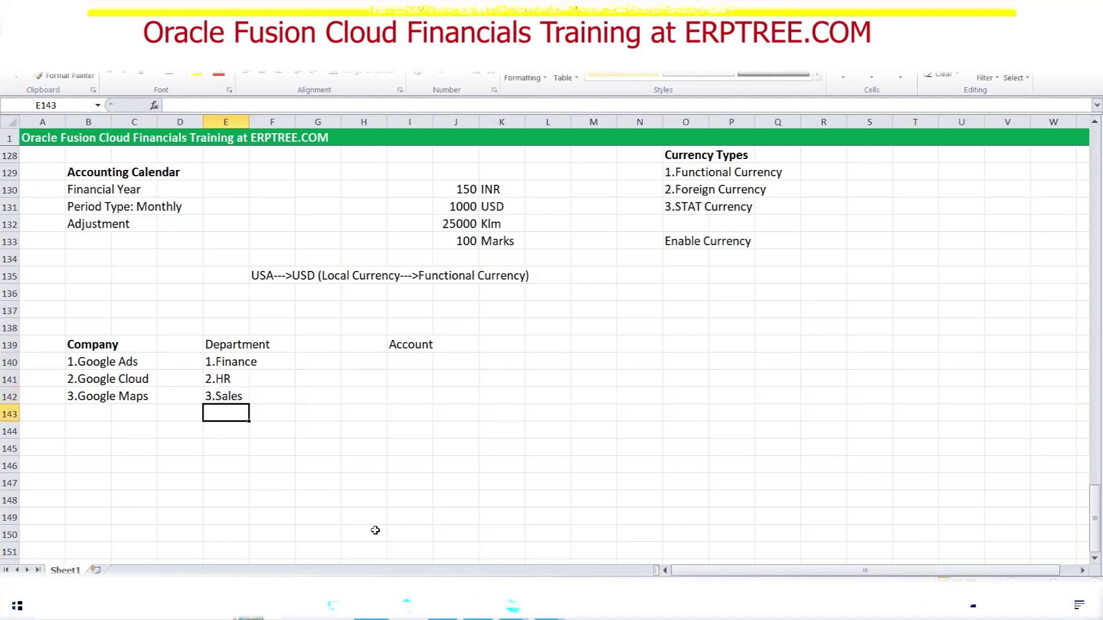
# - Extend the department list with 4.Marketing in cell E143 and 5.R & D in cell E144
pyautogui.write('4.M')
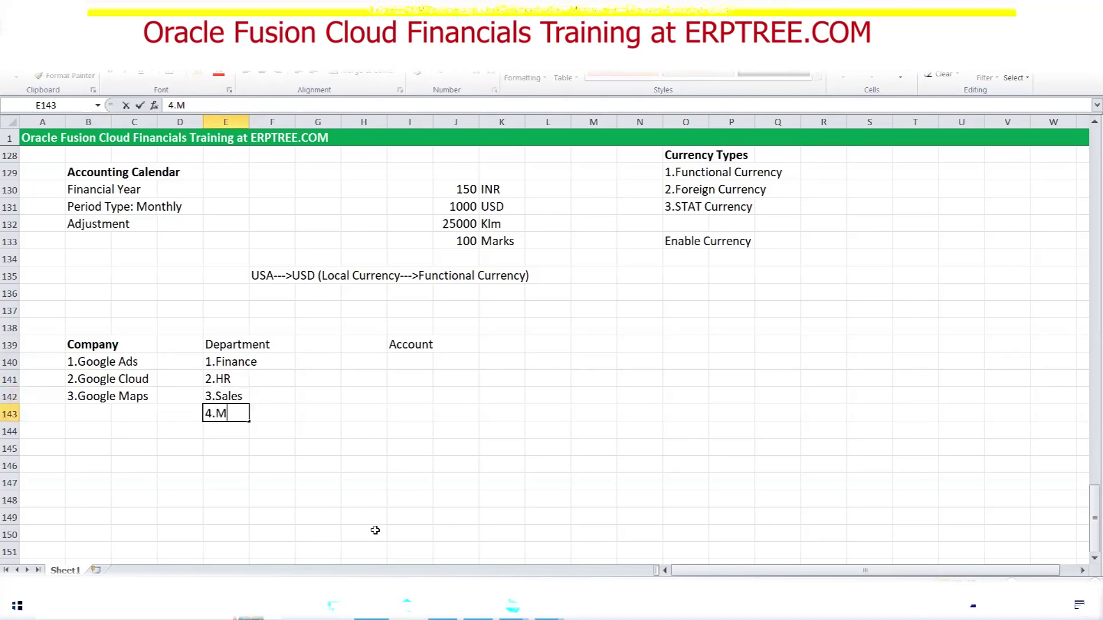
pyautogui.write('arketing')
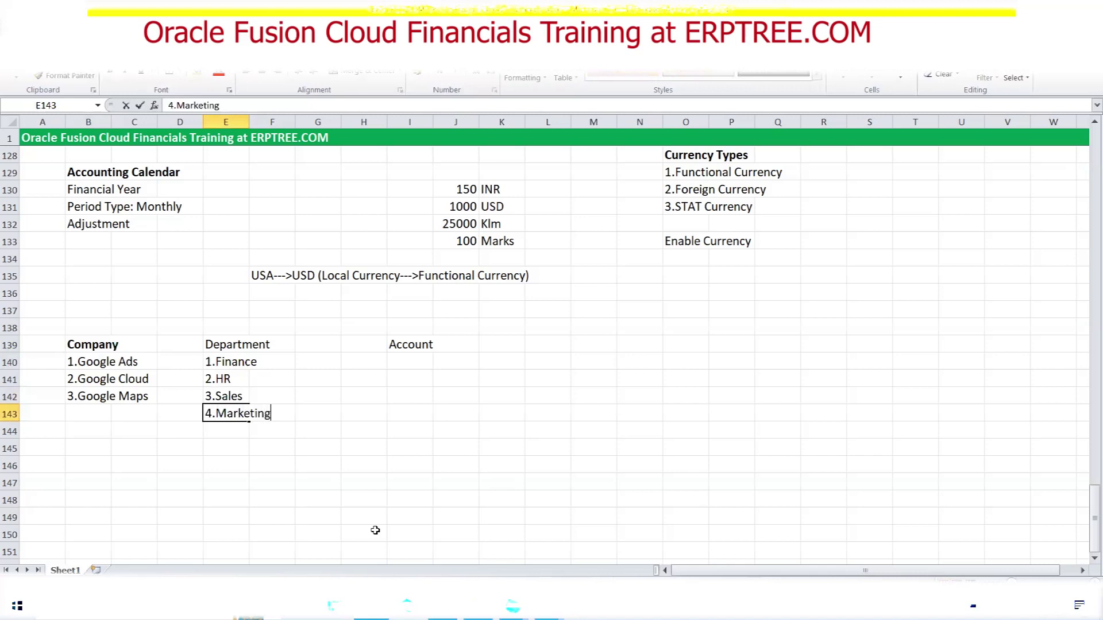
pyautogui.press('Return')
pyautogui.write('5.')
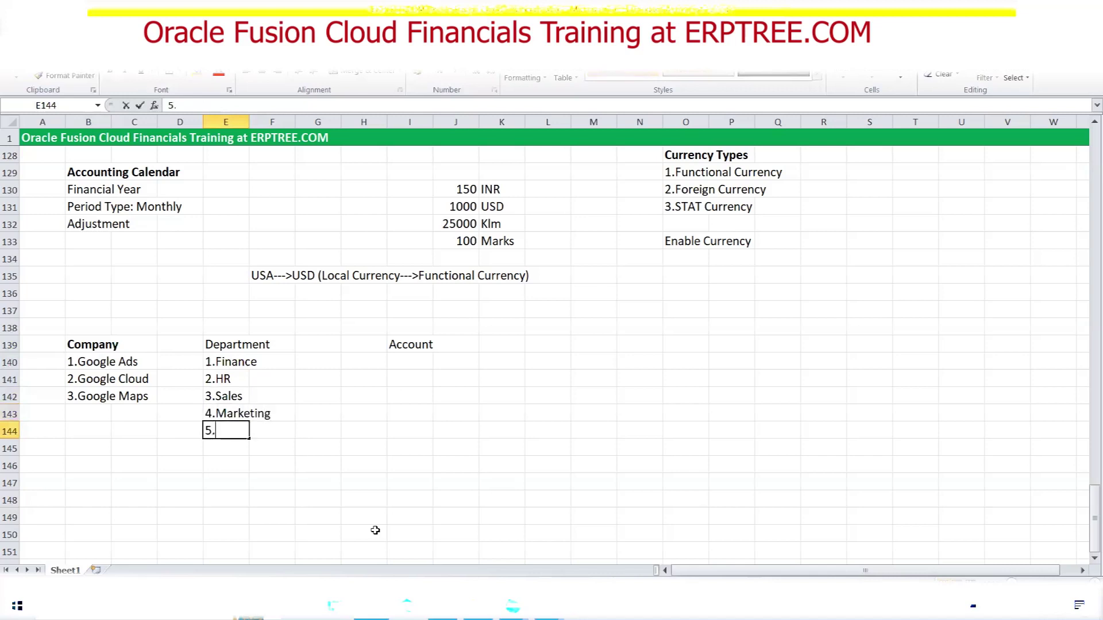
pyautogui.write('R & D')
# - Enter 1.Salaries in cell I140 and 2.Admin Expense in cell I141 under the Account heading
pyautogui.click(417, 361)
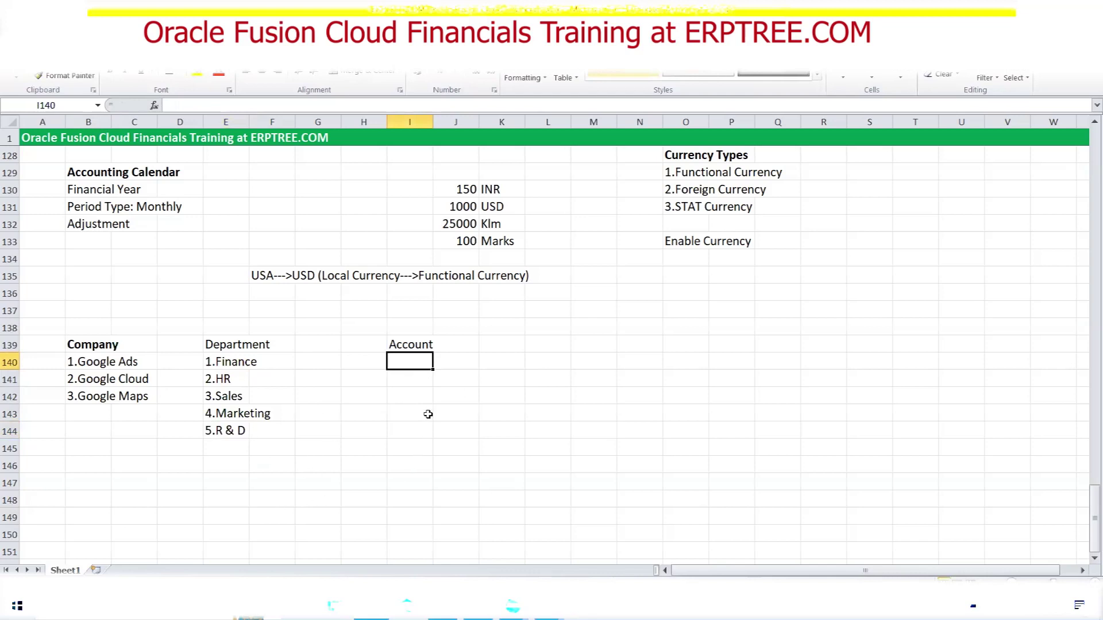
pyautogui.write('1.')
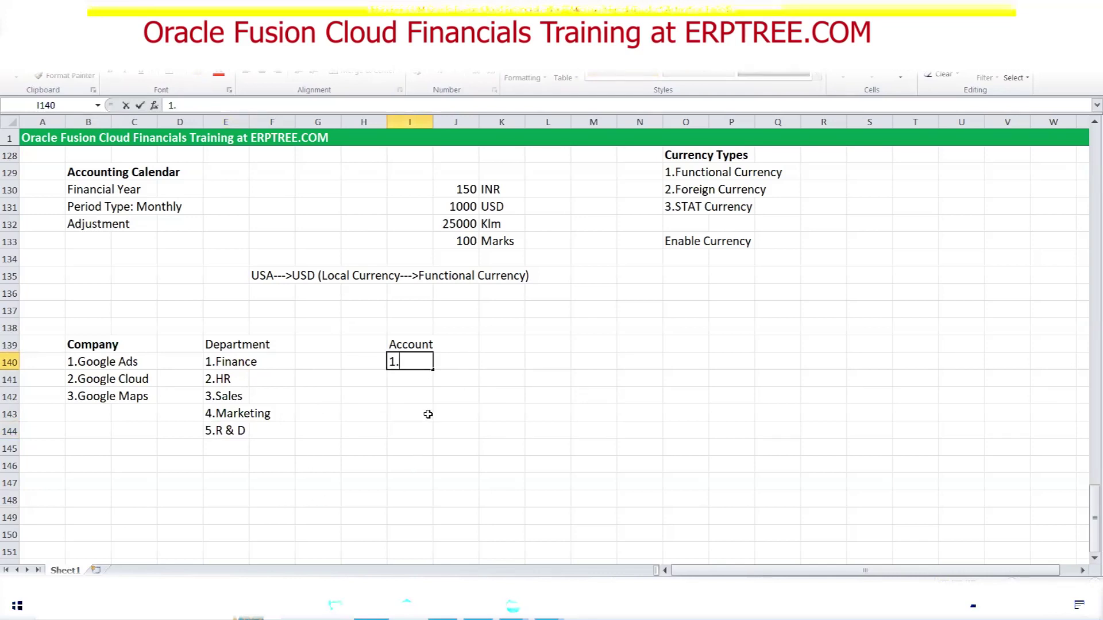
pyautogui.write('s')
pyautogui.press('BackSpace')
pyautogui.write('Salaries')
pyautogui.press('Return')
pyautogui.write('2.')
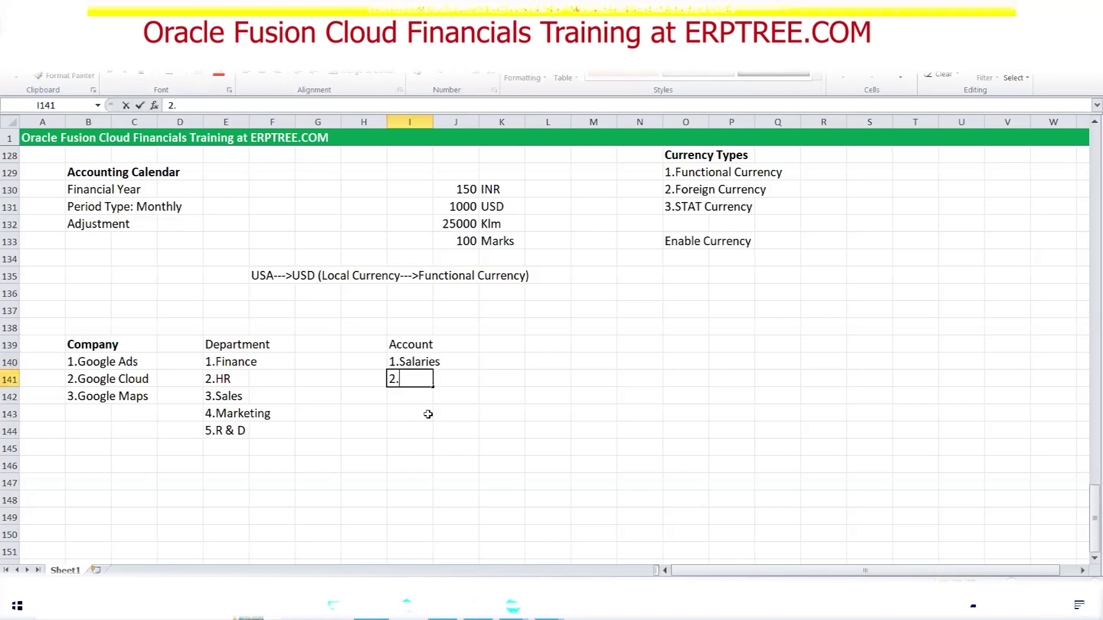
pyautogui.write('Admin Expense')
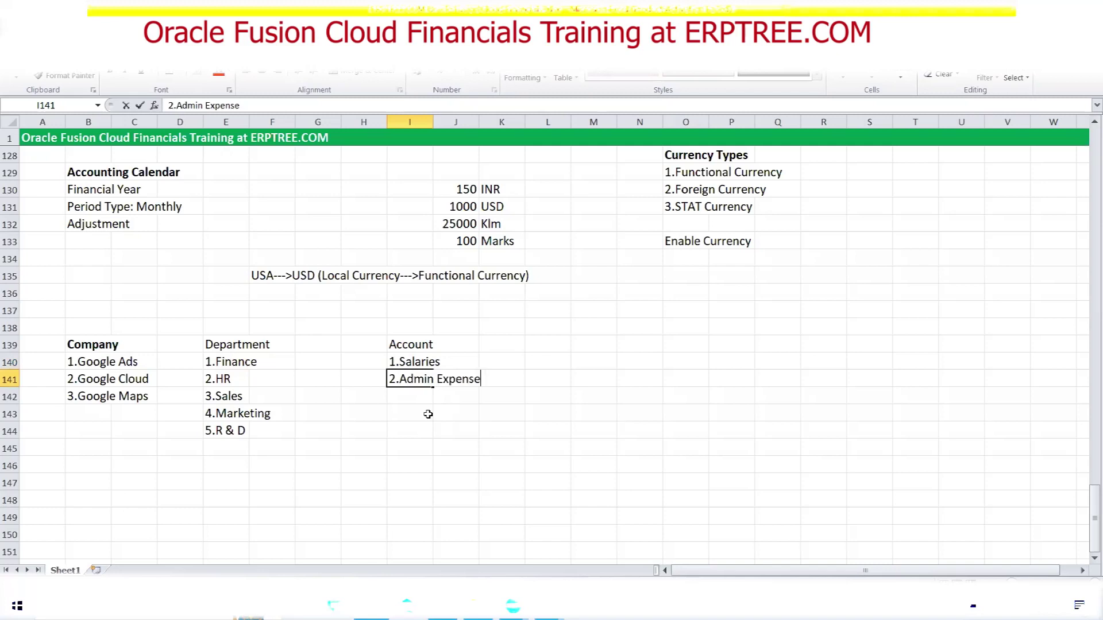
pyautogui.press('Return')
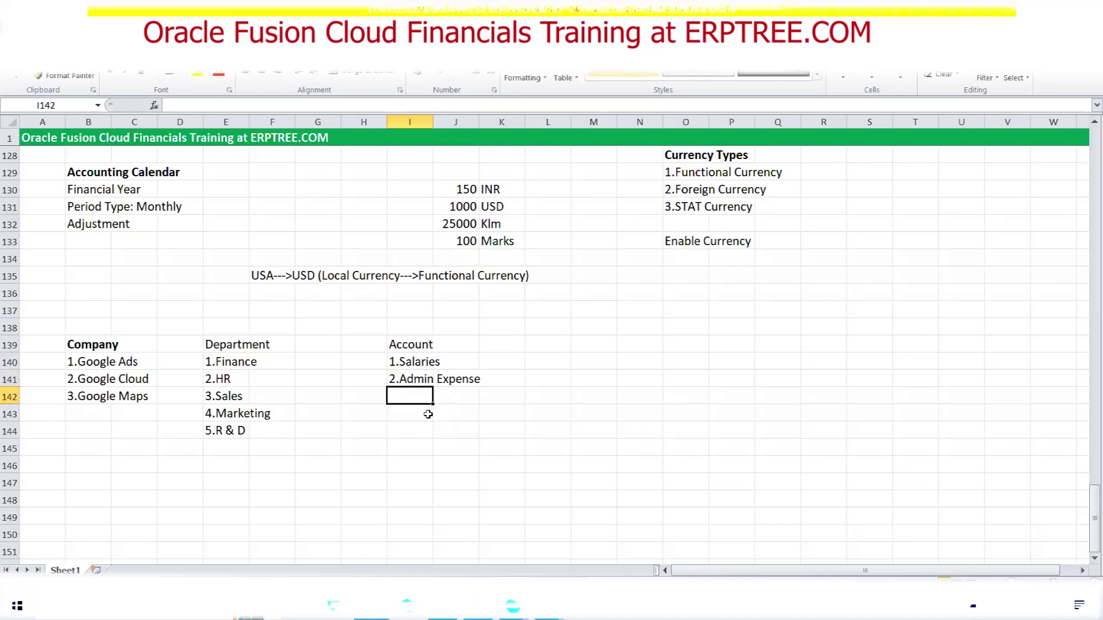
# - Continue the Account list with 3.HSBC Cash in cell I142 and 4.CITI Cash in cell I143
pyautogui.write('3.')
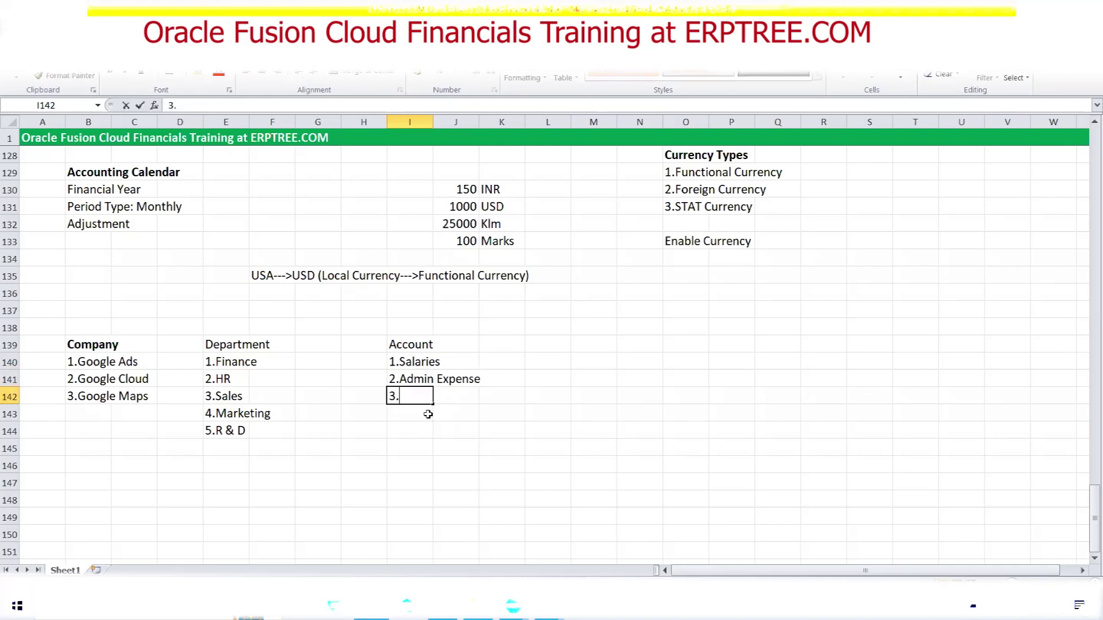
pyautogui.write('HSBC Cash')
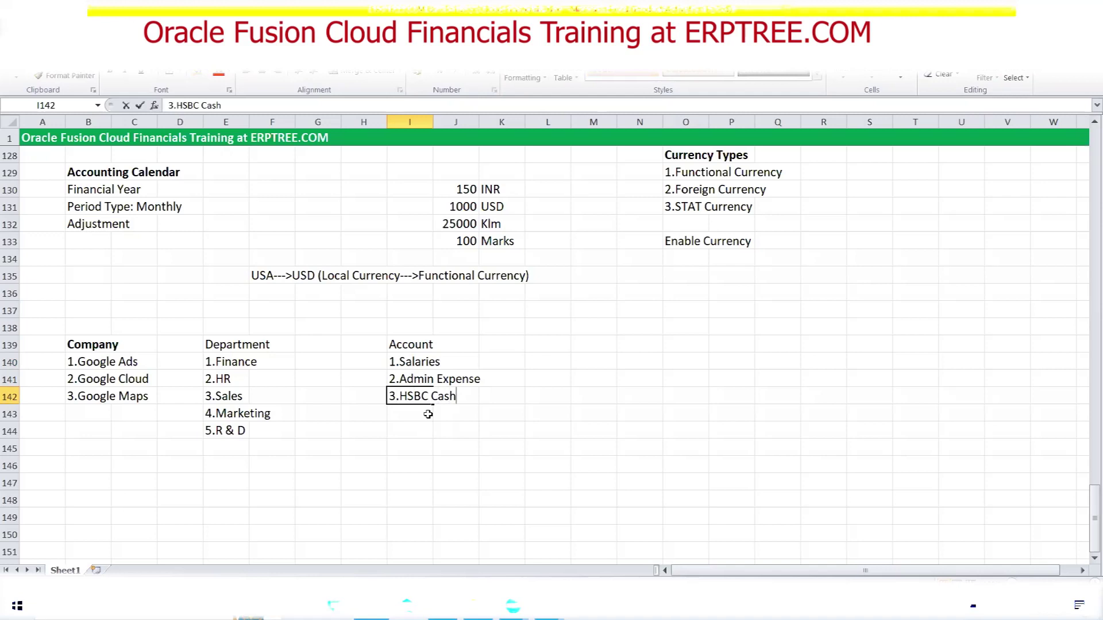
pyautogui.press('Return')
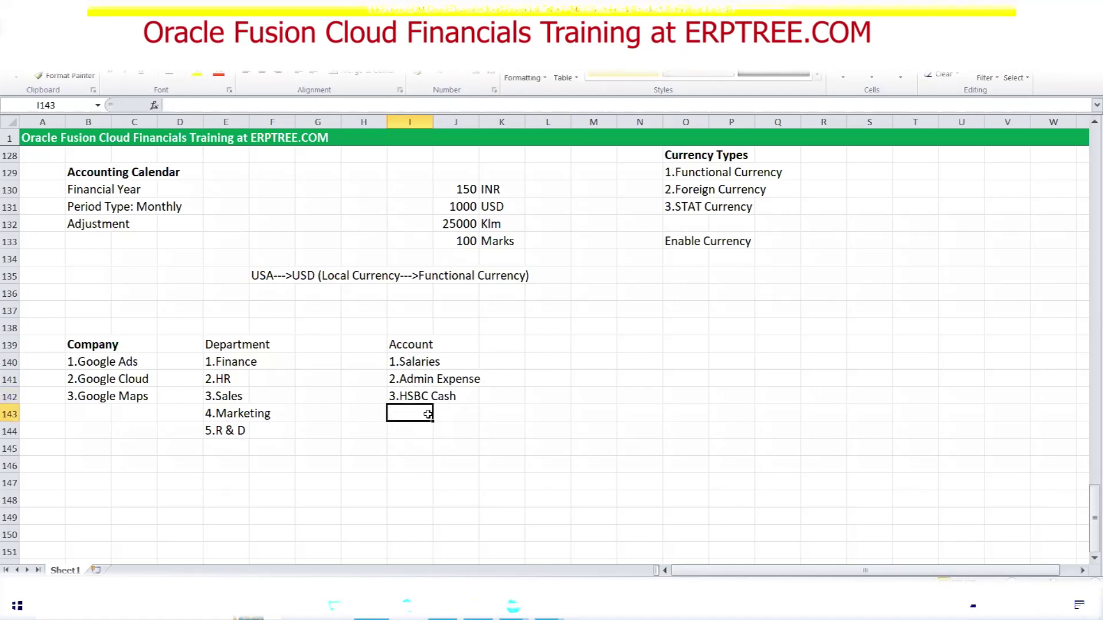
pyautogui.write('4.C')
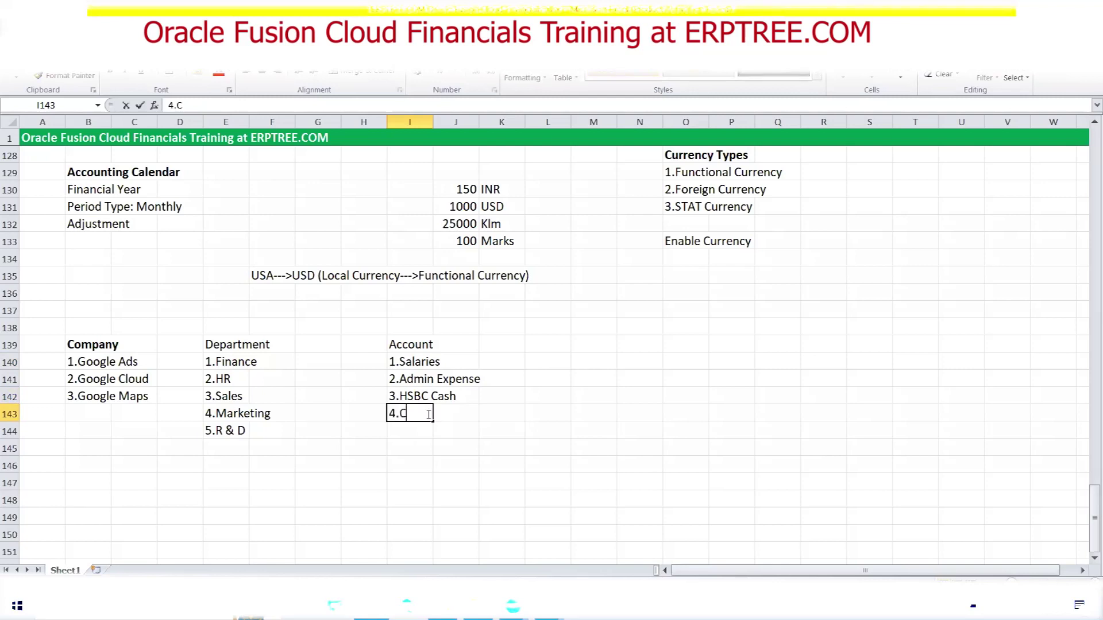
pyautogui.write('lTI Cash')
pyautogui.press('Return')
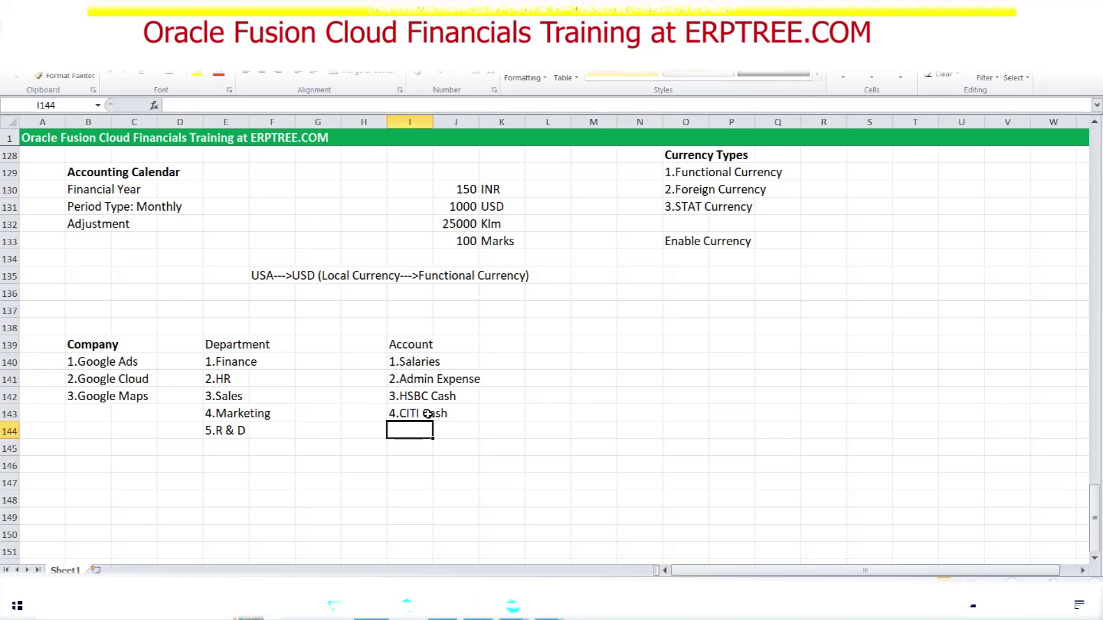
# - Add 5. Revenue from Ads in cell I144 of the Account list
pyautogui.write('5.')
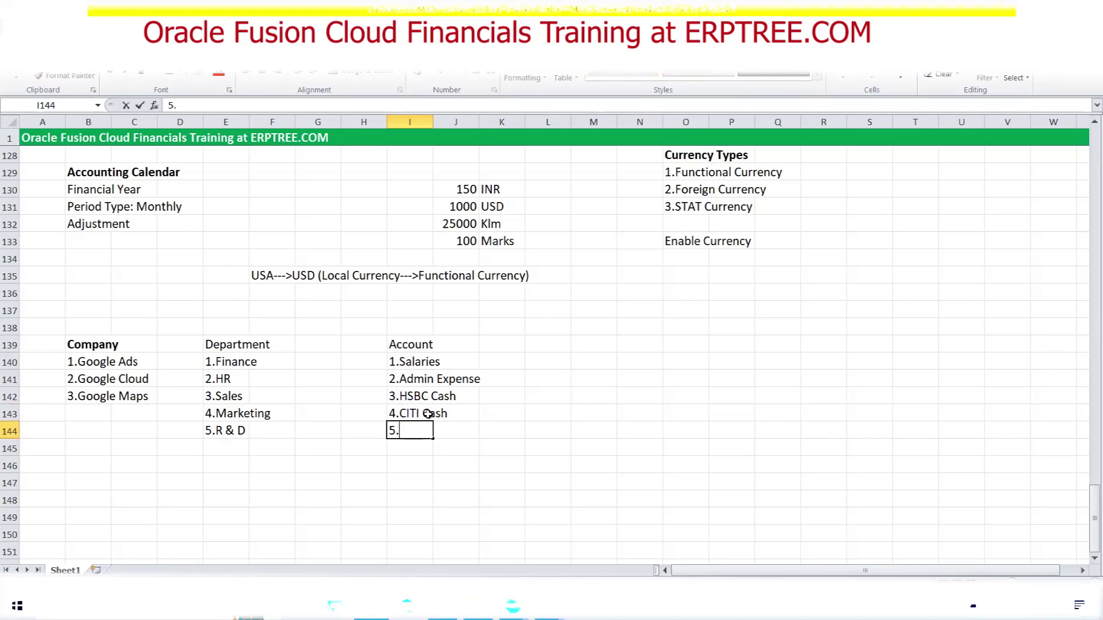
pyautogui.write(' A')
pyautogui.press('BackSpace')
pyautogui.press('BackSpace')
pyautogui.write('A')
pyautogui.press('BackSpace')
pyautogui.press('BackSpace')
pyautogui.write('r')
pyautogui.press('BackSpace')
pyautogui.write('Revenue from Ads')
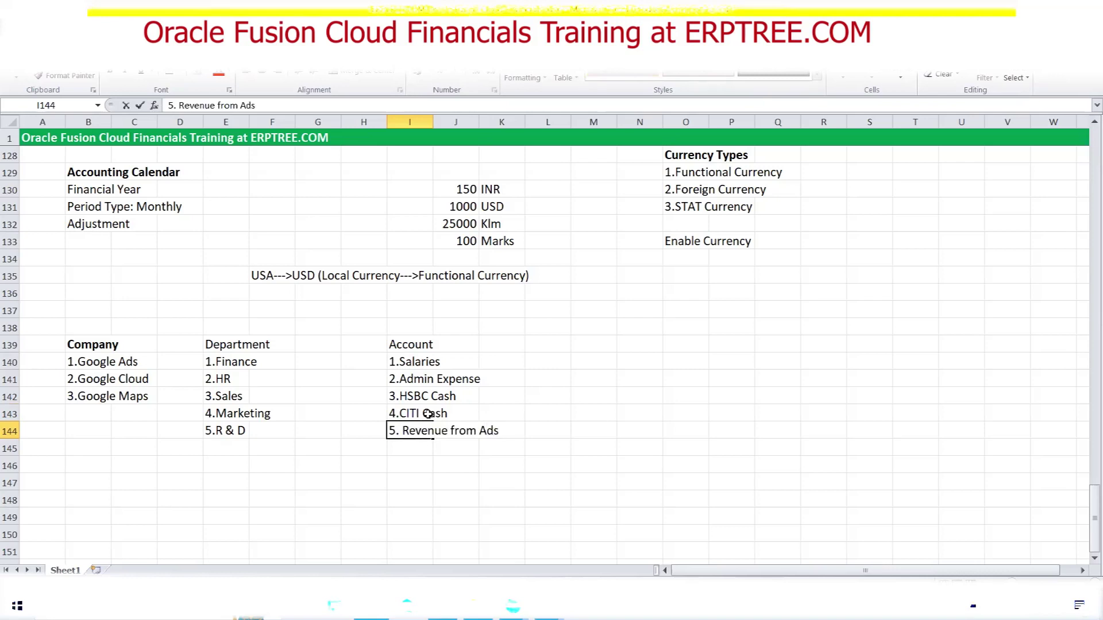
pyautogui.press('Return')
# - Add 6. Revenue from Maps in cell I145 of the Account list
pyautogui.write('6.R')
pyautogui.press('BackSpace')
pyautogui.write('R')
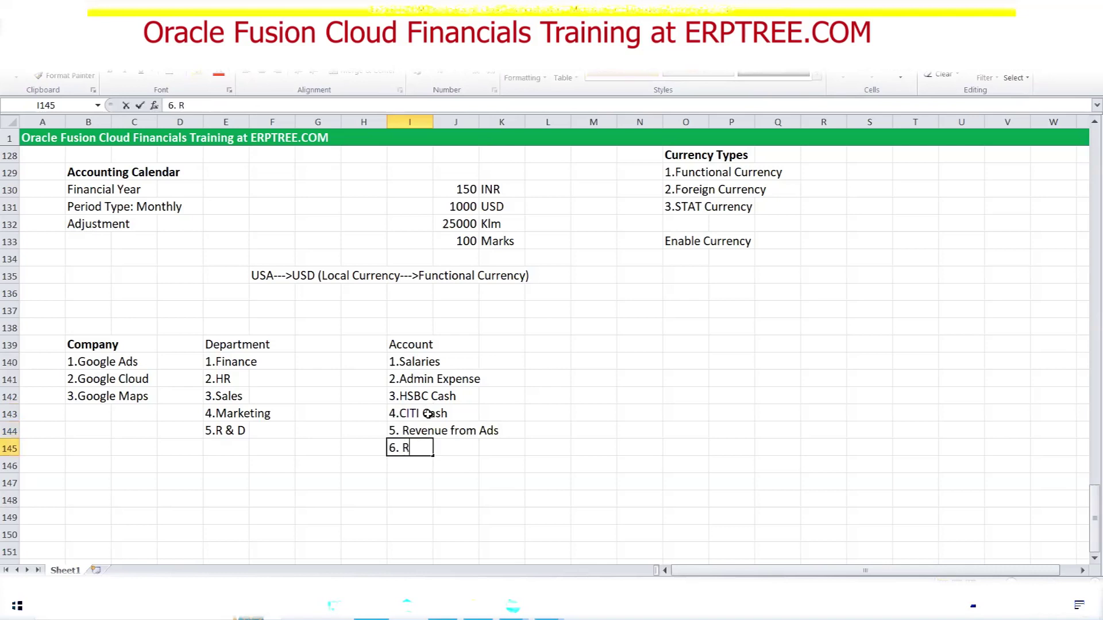
pyautogui.write('evenue from Maps')
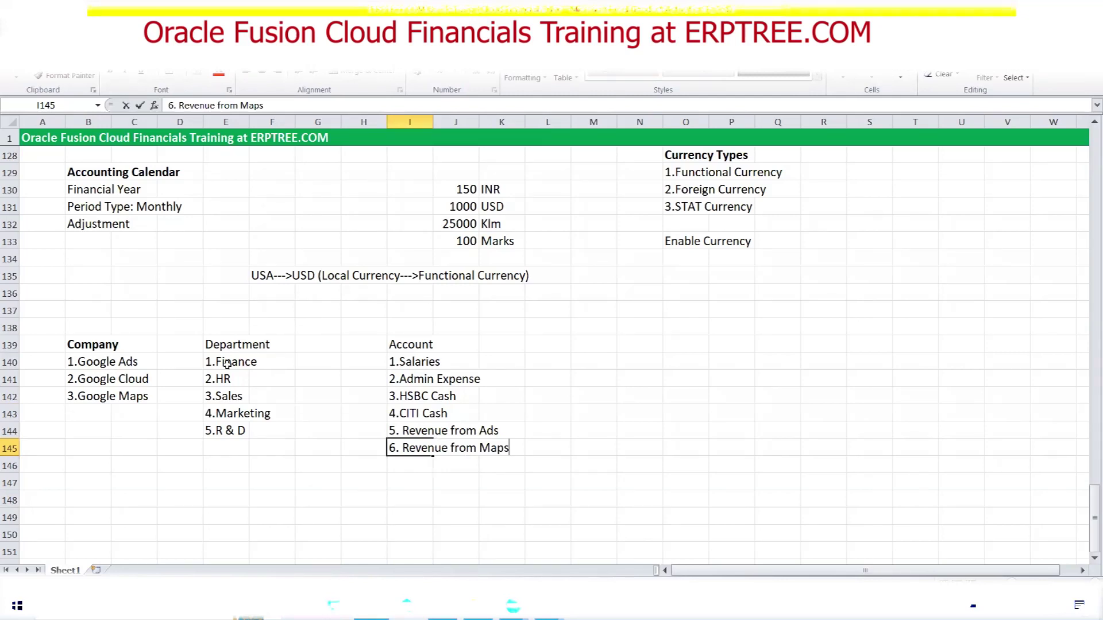
# - Make the Company, Department and Account headings in row 139 all bold
pyautogui.click(106, 347)
pyautogui.moveTo(106, 346); pyautogui.dragTo(423, 344)
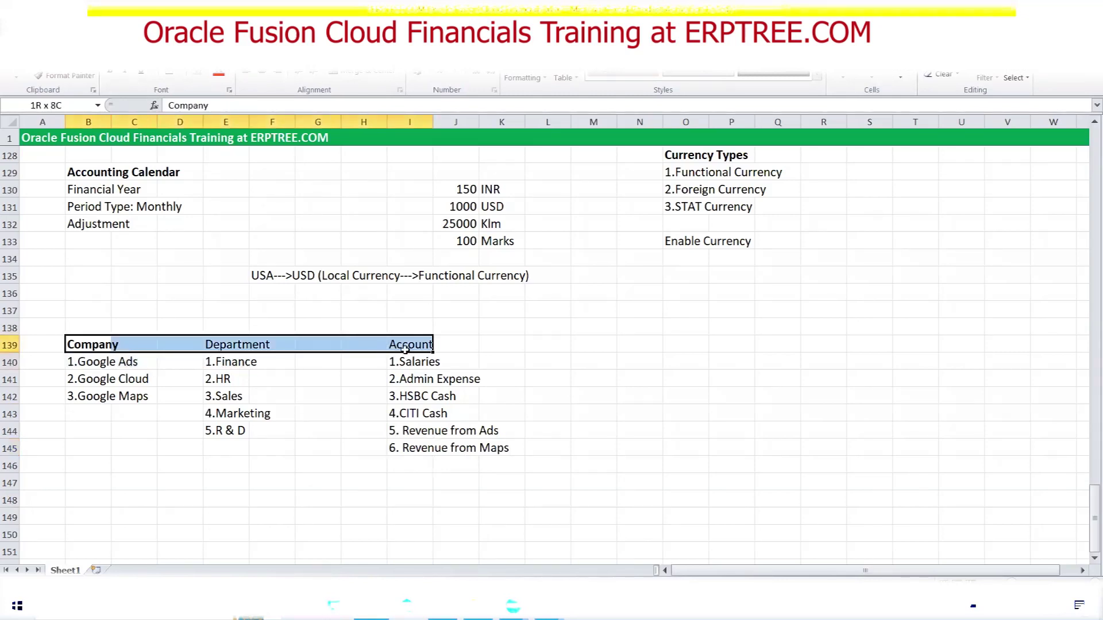
pyautogui.hotkey('ctrl', 'b')
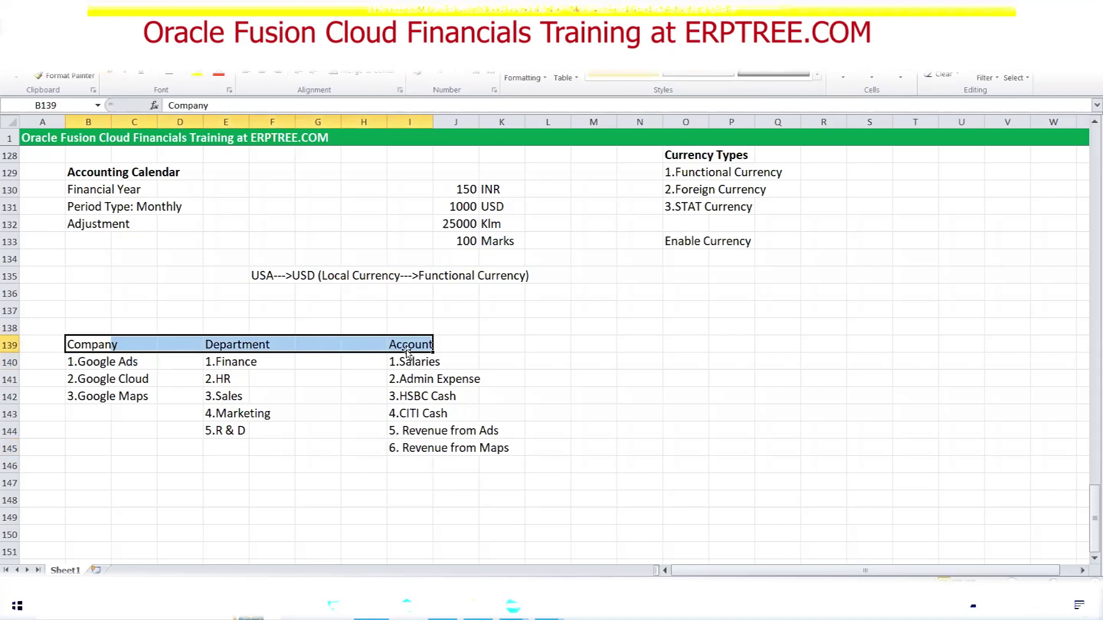
pyautogui.hotkey('ctrl', 'b')
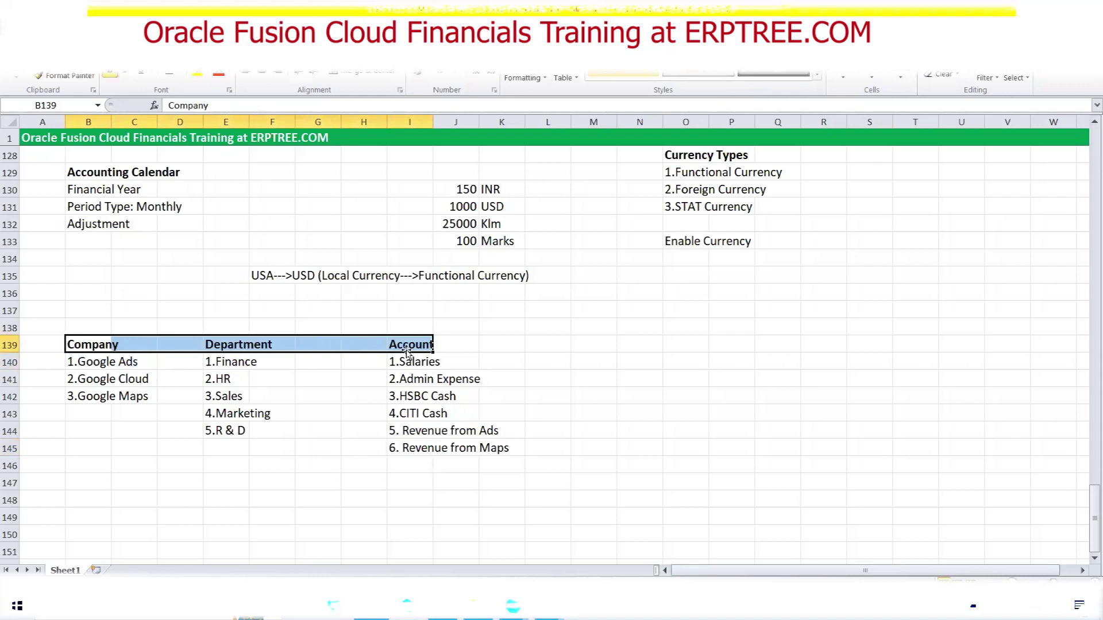
pyautogui.click(336, 448)
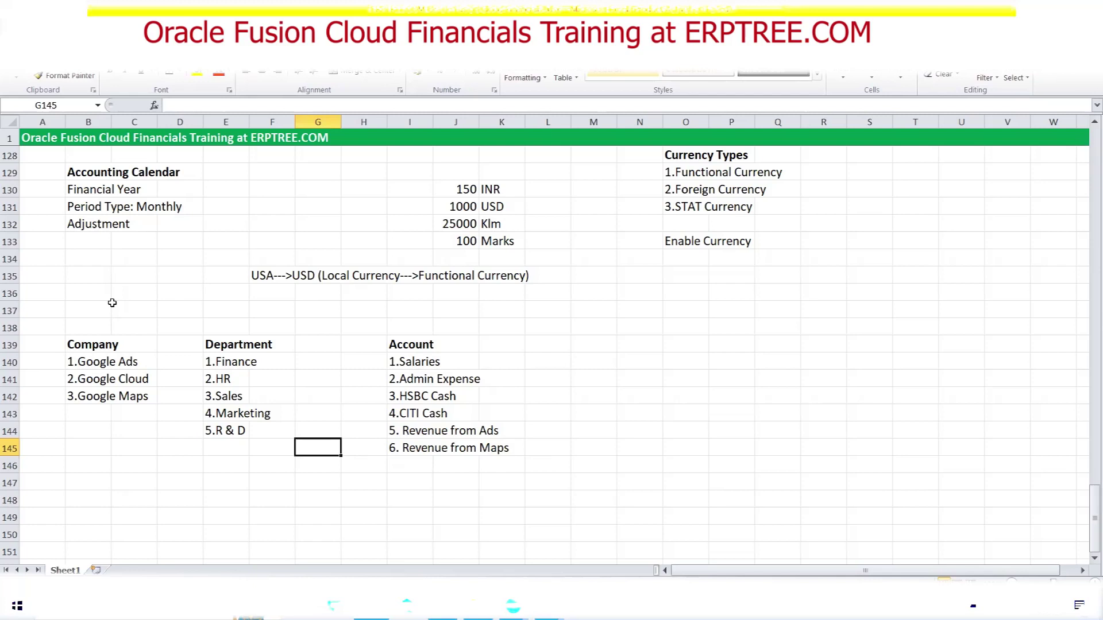
# - Review the Day-5 Description header and the Company, Department and Account lists in rows 139 to 145
pyautogui.scroll(2, 112, 303)
pyautogui.click(173, 205)
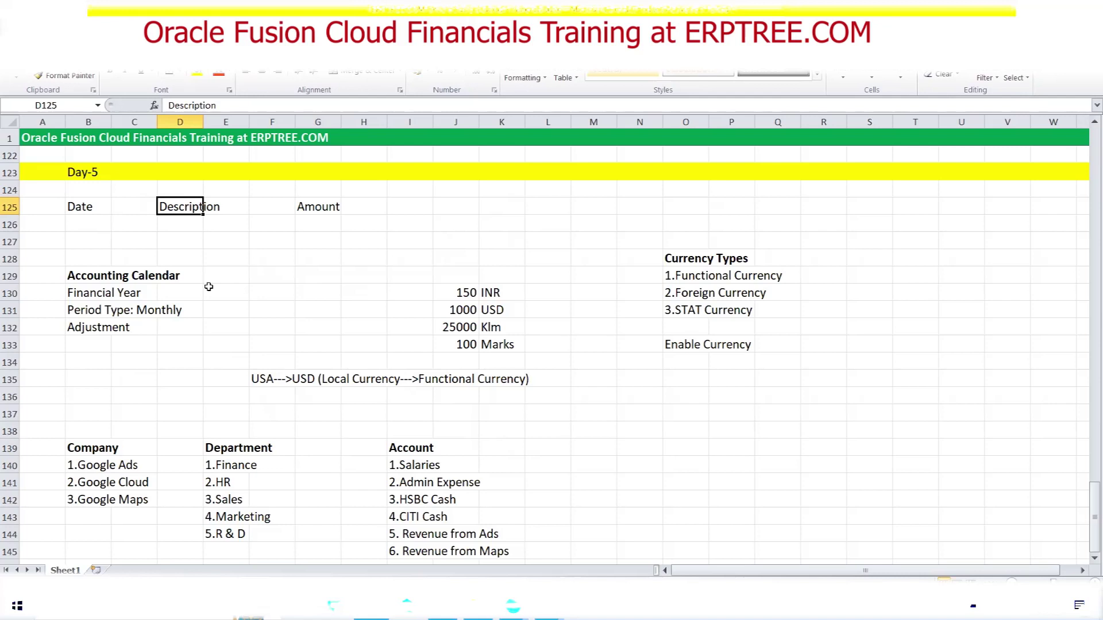
pyautogui.scroll(-1, 208, 287)
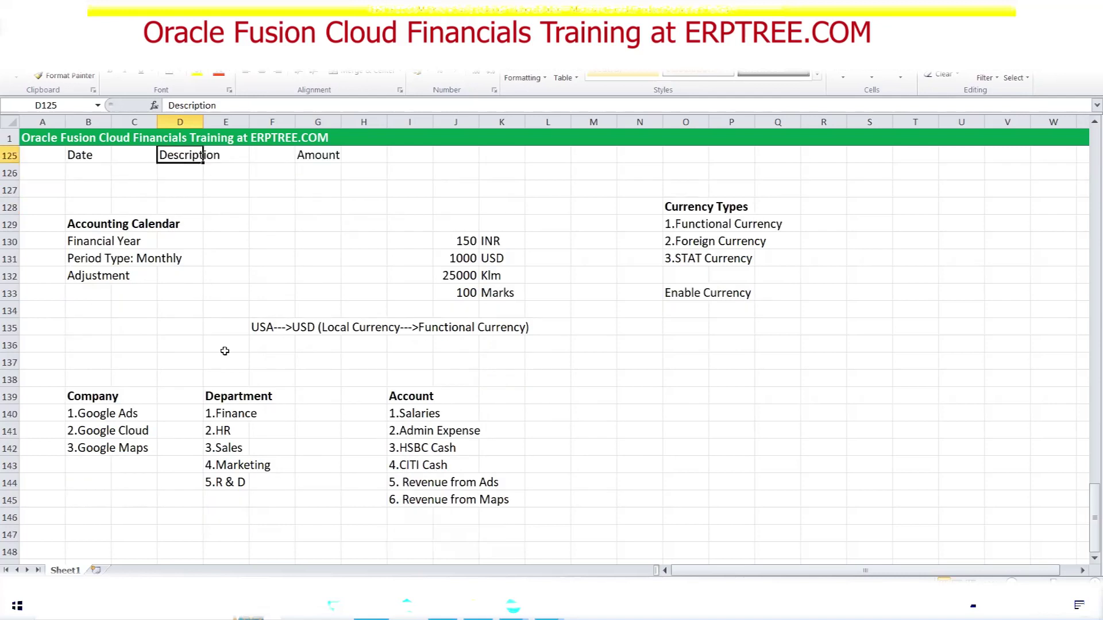
pyautogui.moveTo(69, 401); pyautogui.dragTo(506, 501)
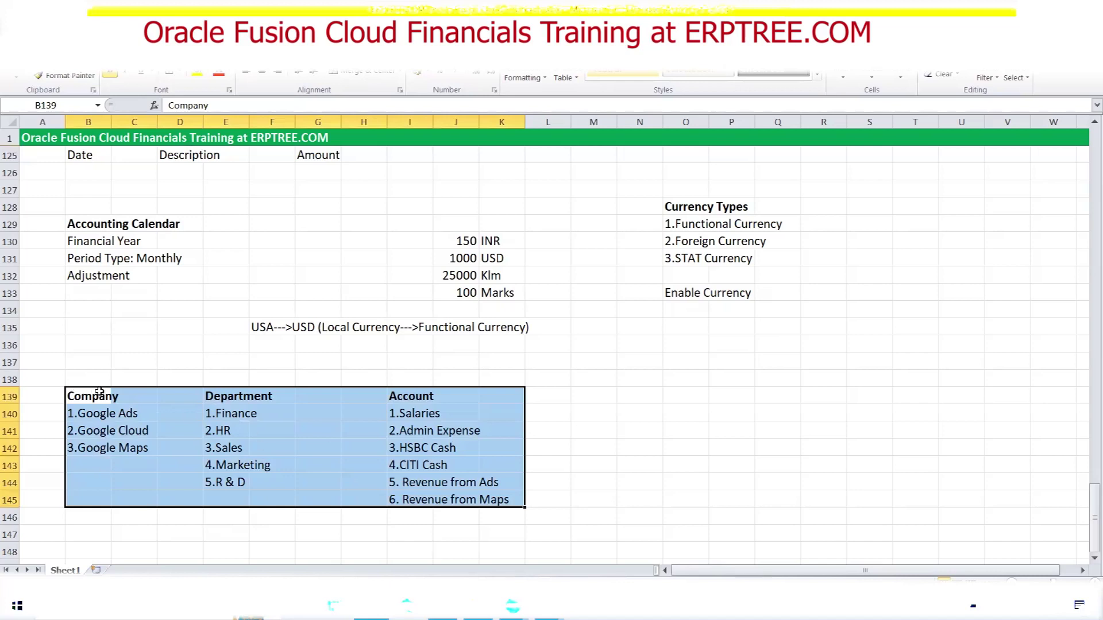
pyautogui.click(211, 362)
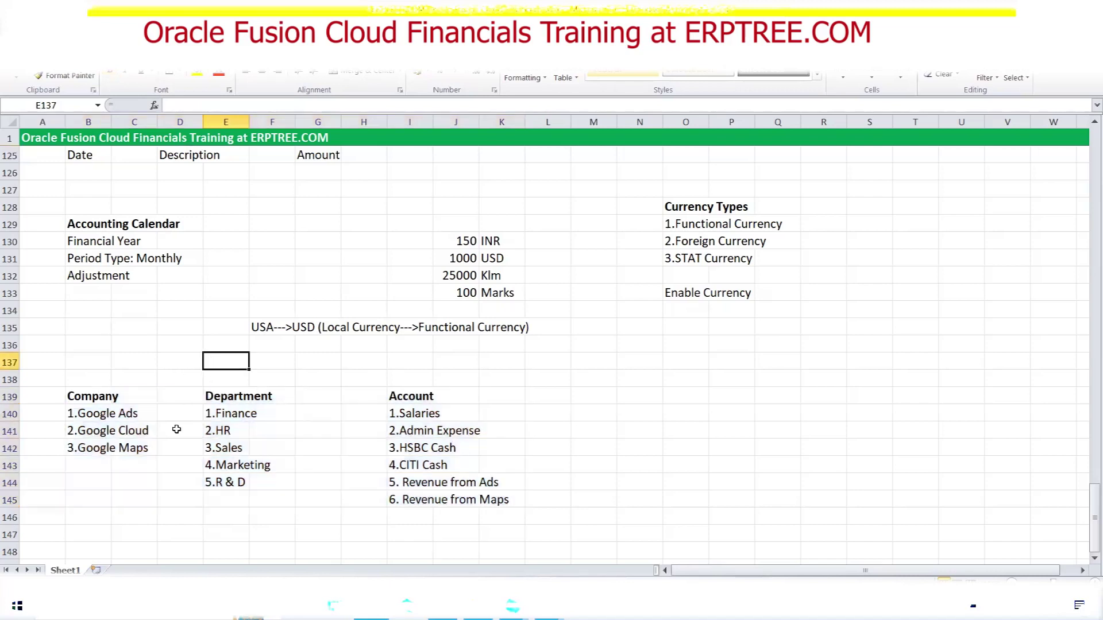
pyautogui.moveTo(83, 403); pyautogui.dragTo(157, 453)
pyautogui.moveTo(218, 400); pyautogui.dragTo(231, 483)
pyautogui.click(396, 400)
pyautogui.moveTo(398, 407); pyautogui.dragTo(480, 498)
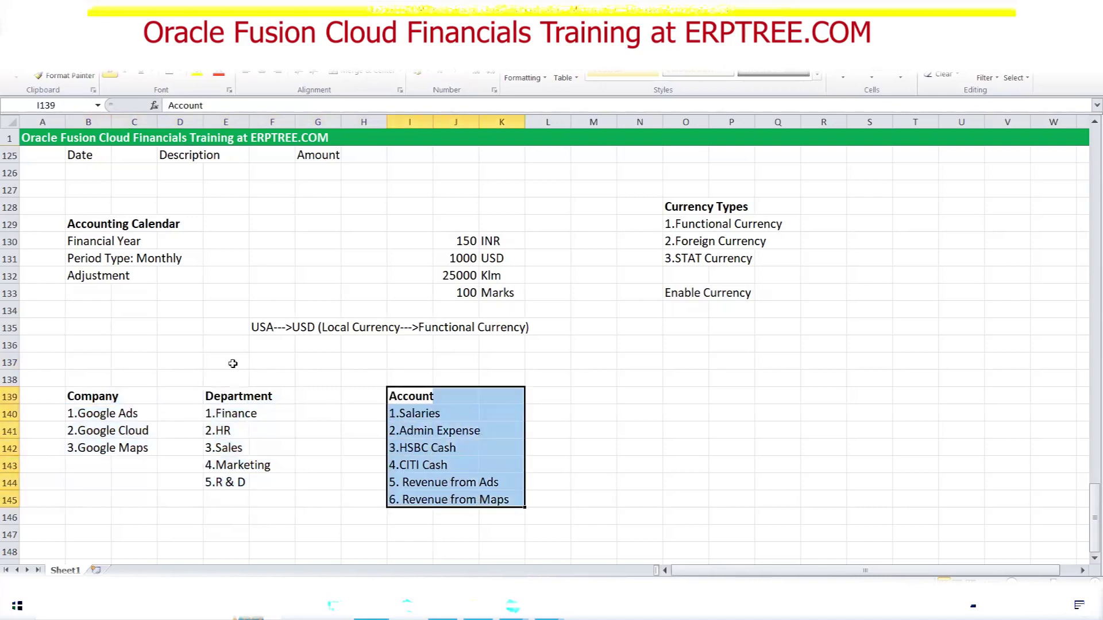
# - Enter the title Google Corporation in cell E137 above the lists and make it bold
pyautogui.click(211, 364)
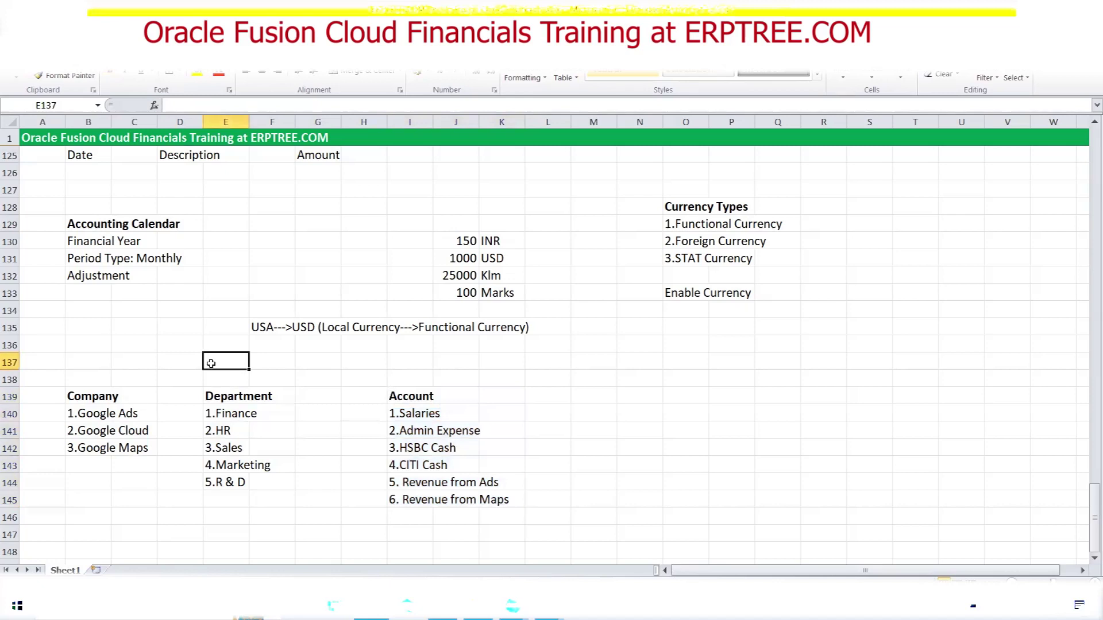
pyautogui.write('G')
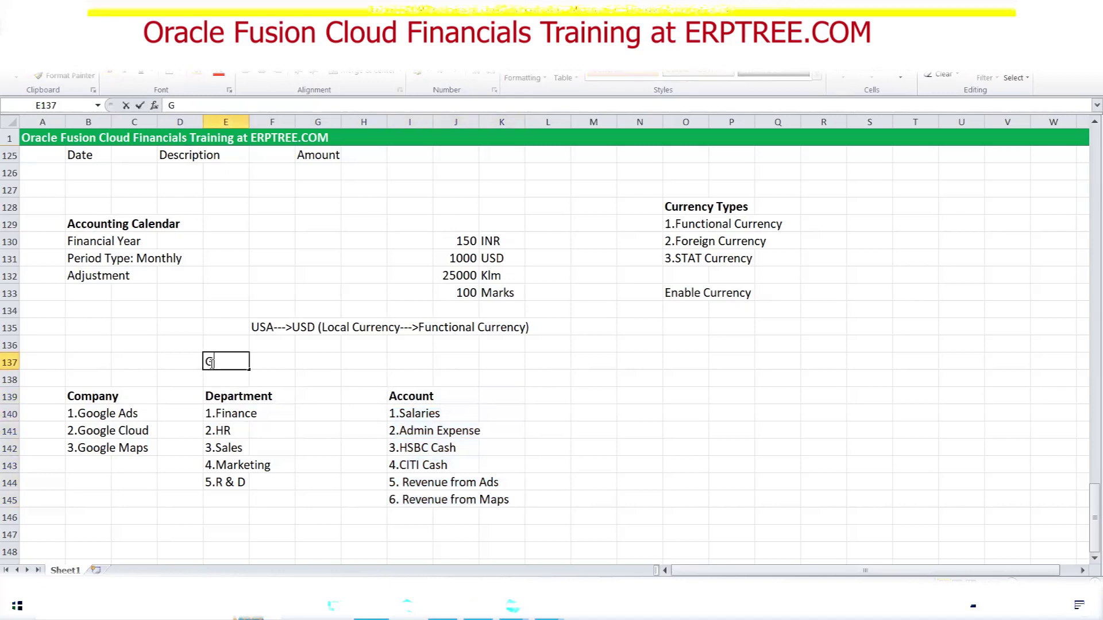
pyautogui.write('oogle Corporation')
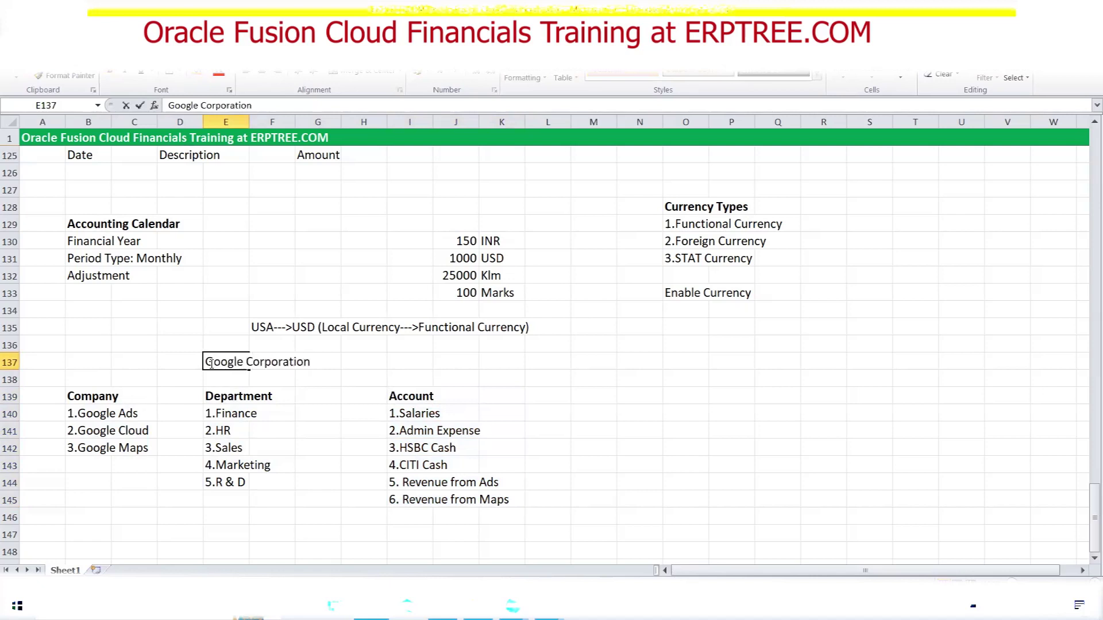
pyautogui.hotkey('ctrl', 'Return')
pyautogui.hotkey('ctrl', 'b')
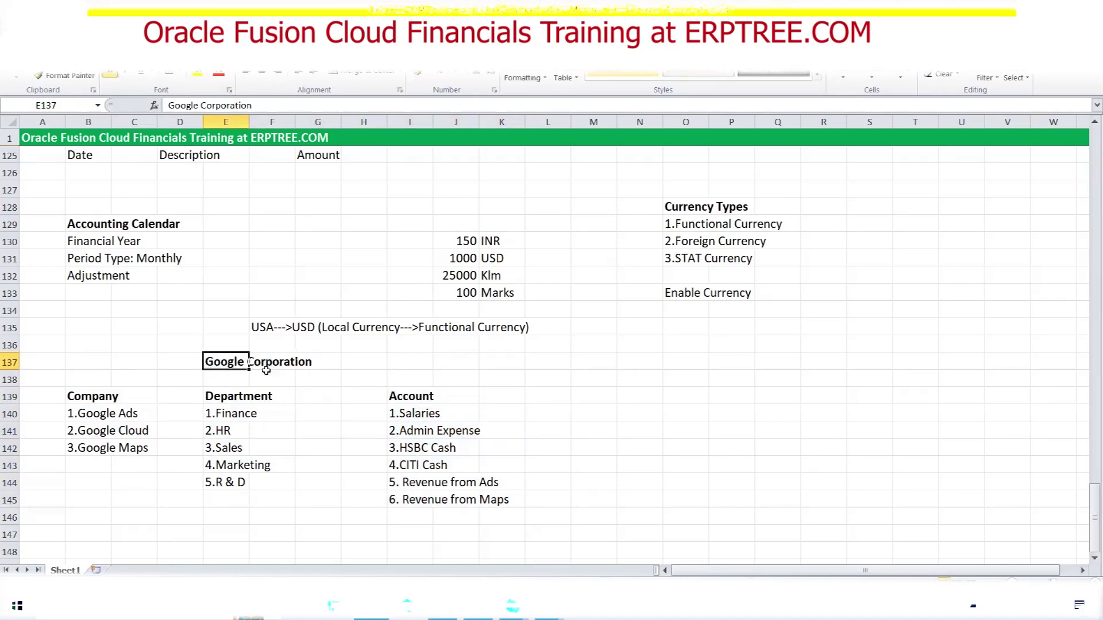
# - Examine how the Company, Department and Account lists and their values relate to the Google Corporation title
pyautogui.moveTo(92, 397); pyautogui.dragTo(149, 455)
pyautogui.moveTo(224, 399); pyautogui.dragTo(225, 485)
pyautogui.moveTo(412, 395); pyautogui.dragTo(494, 501)
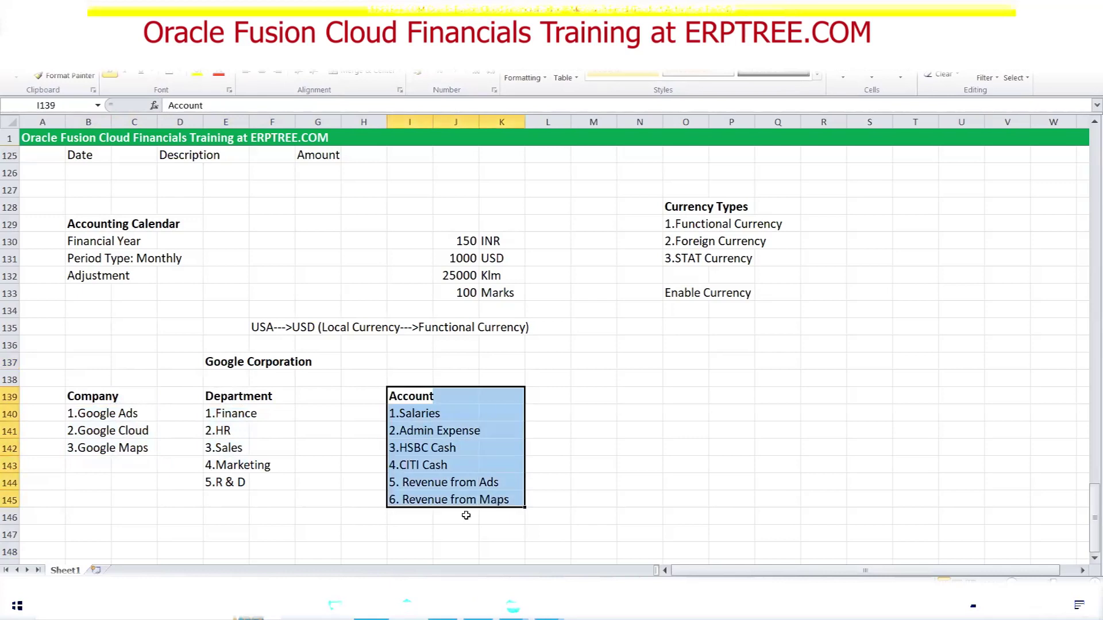
pyautogui.click(233, 499)
pyautogui.moveTo(81, 359); pyautogui.dragTo(489, 500)
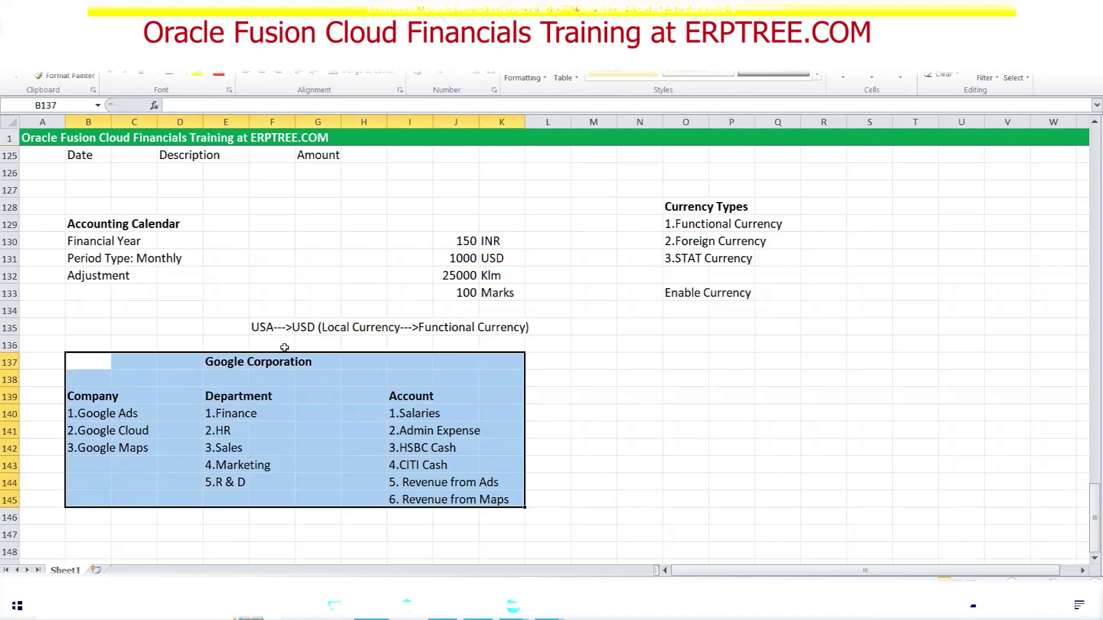
pyautogui.click(85, 402)
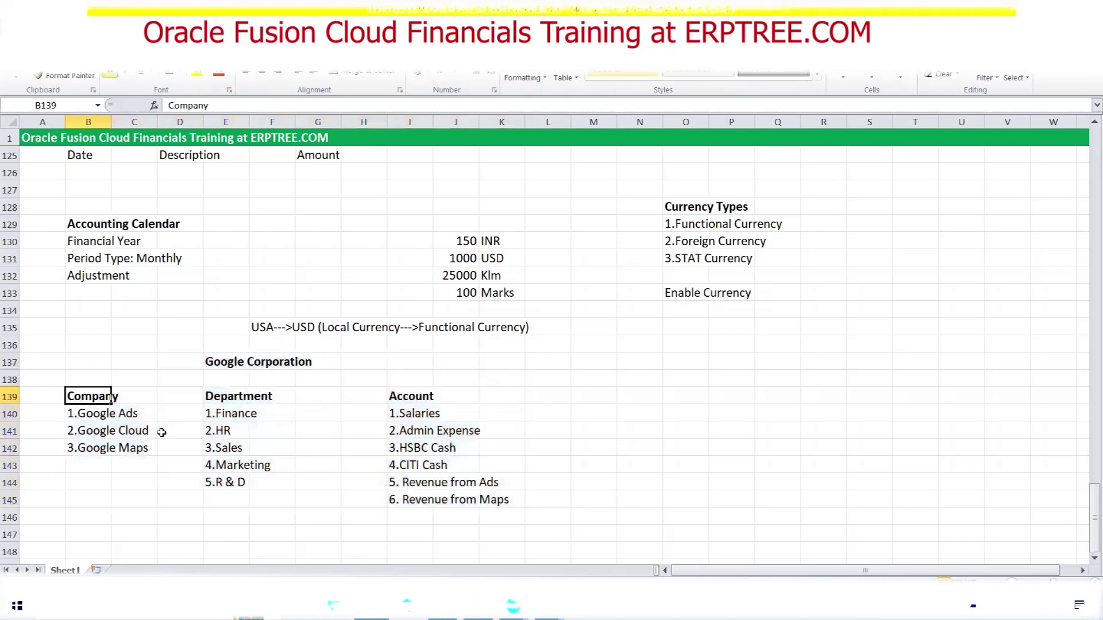
pyautogui.click(220, 402)
pyautogui.click(401, 397)
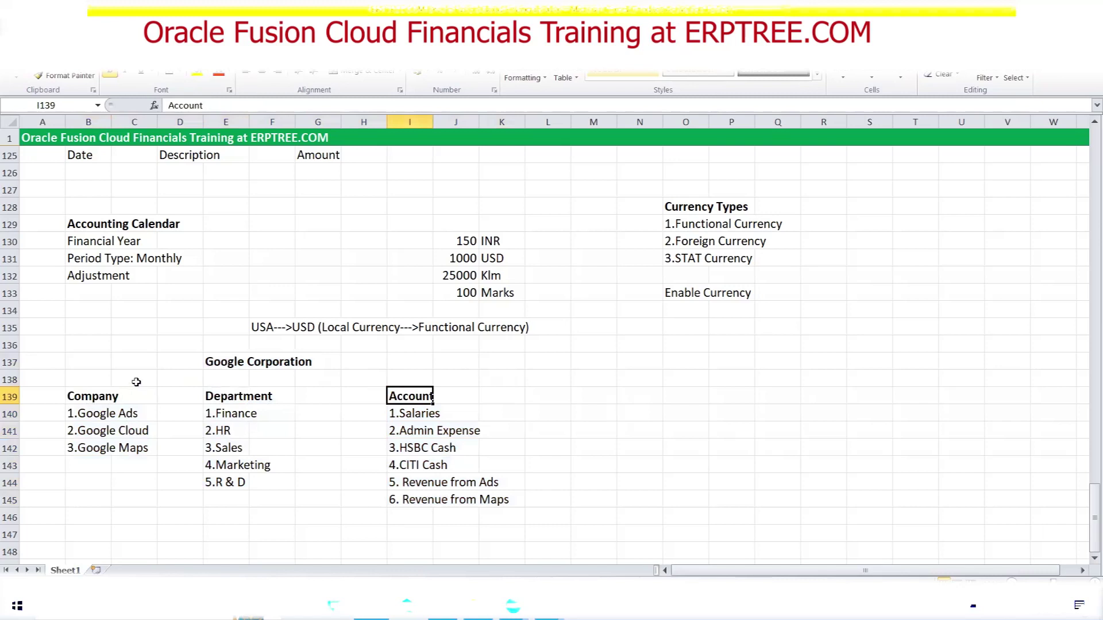
pyautogui.click(224, 364)
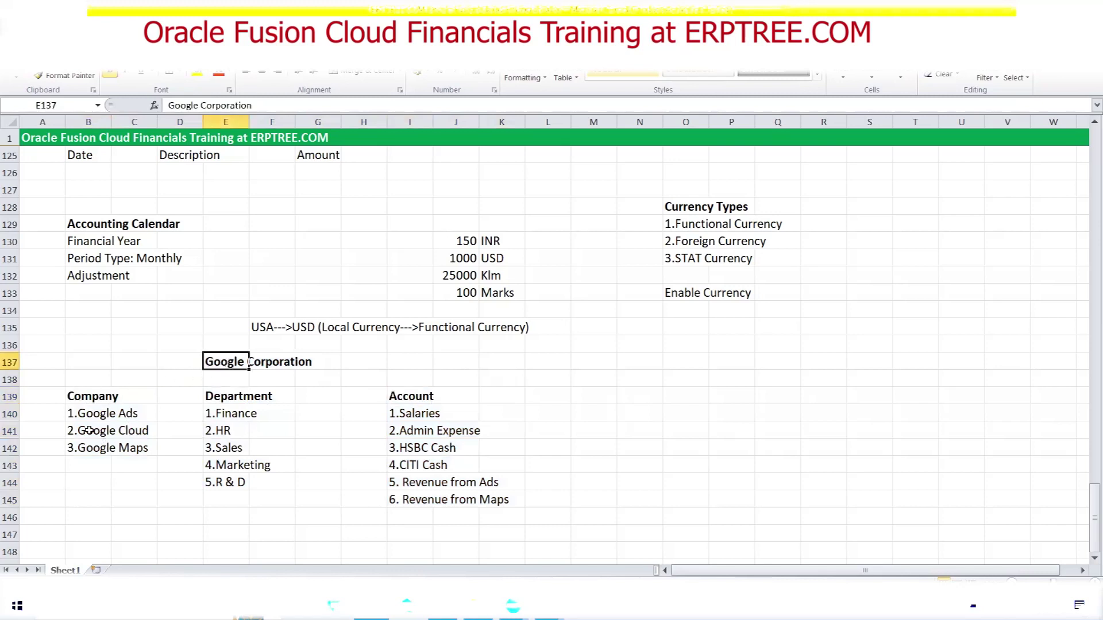
pyautogui.moveTo(86, 417); pyautogui.dragTo(489, 510)
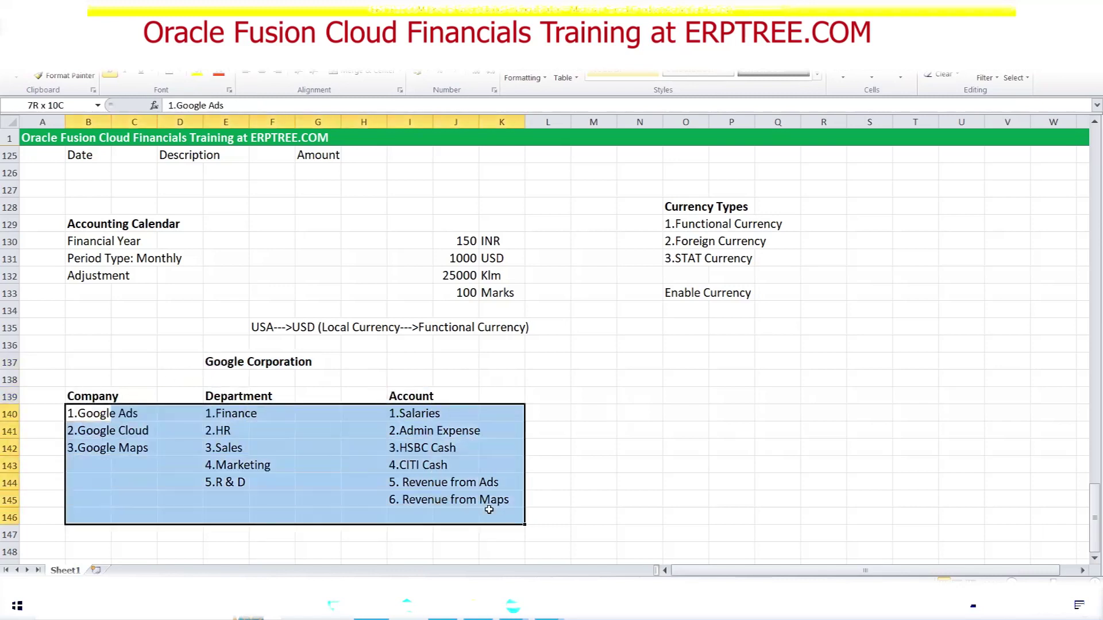
pyautogui.moveTo(489, 509); pyautogui.dragTo(488, 509)
# - Enter Accounting Key Flexfield in cell Q139 beside the Google Corporation structure
pyautogui.click(768, 397)
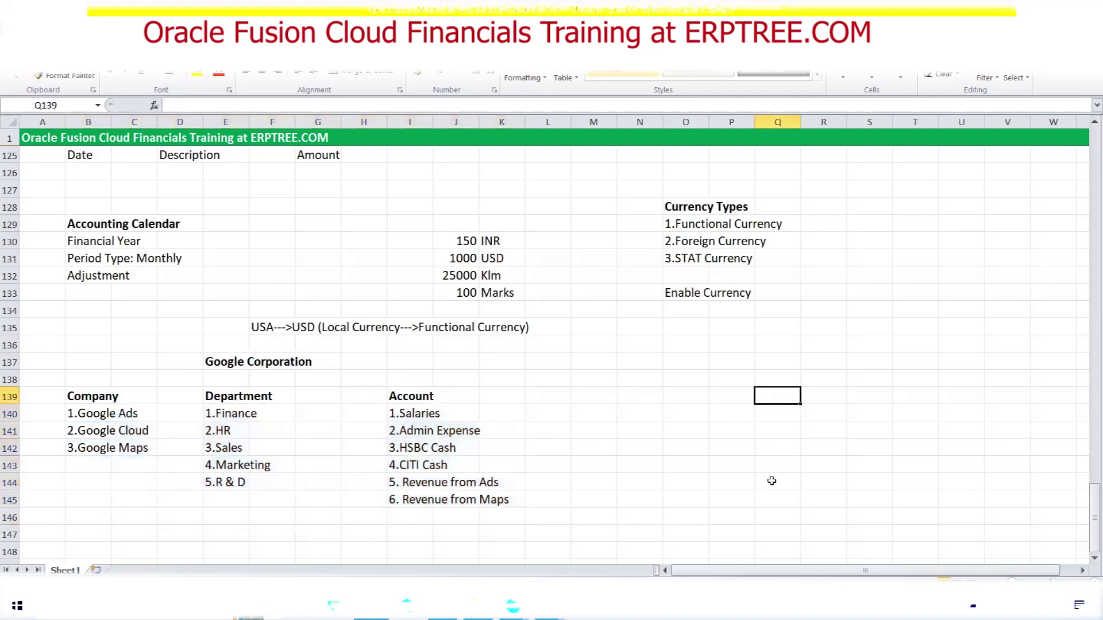
pyautogui.write('Accounting Key Fle')
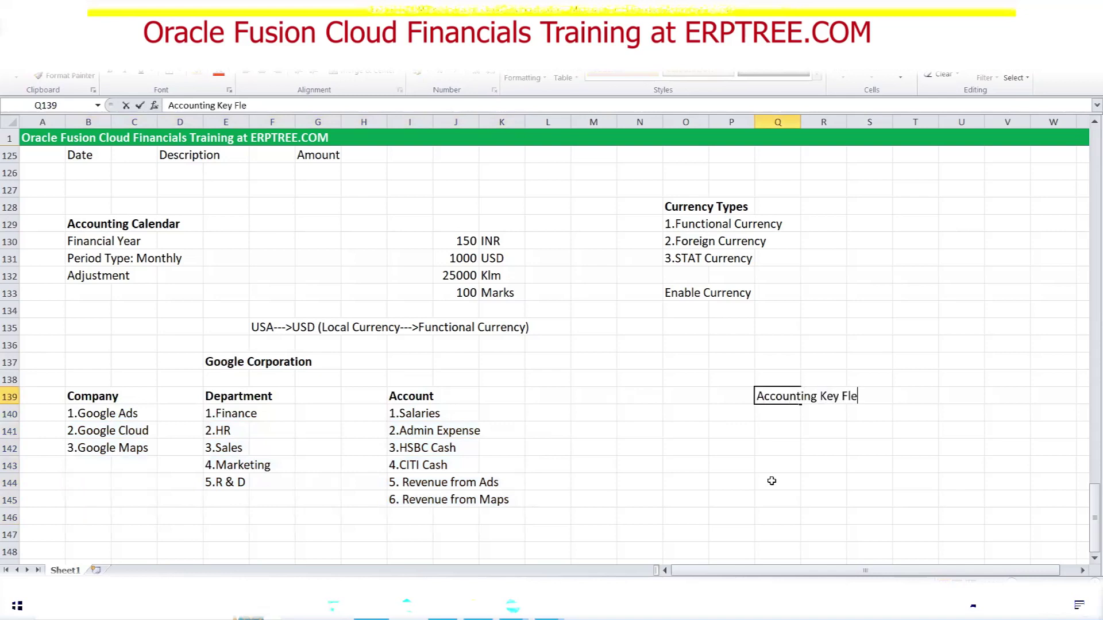
pyautogui.write('xfield')
pyautogui.click(110, 360)
pyautogui.moveTo(110, 360); pyautogui.dragTo(514, 500)
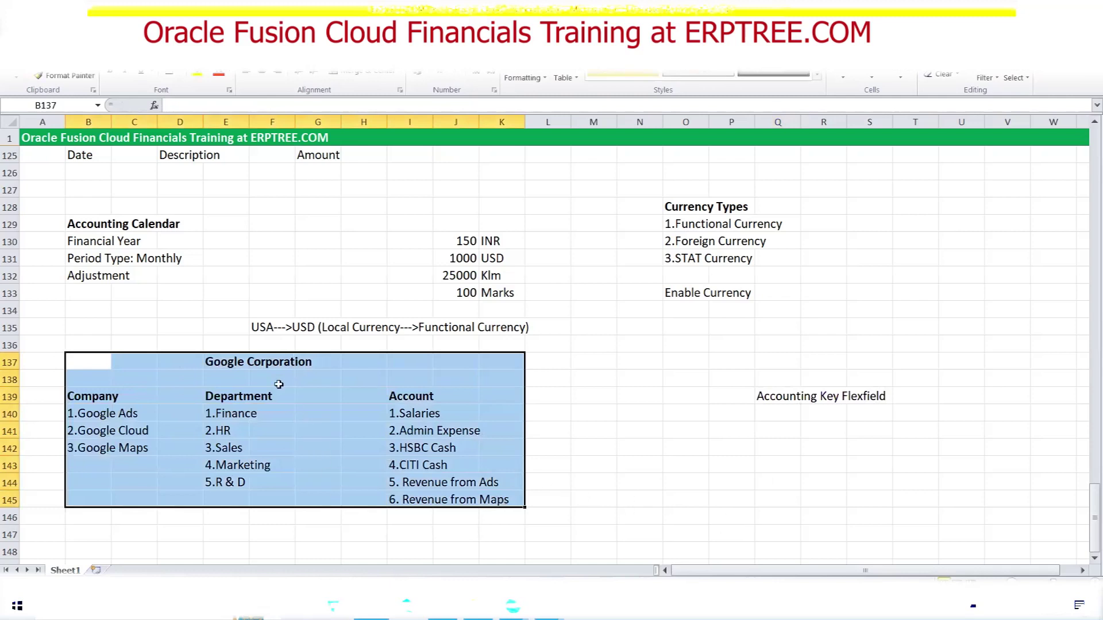
pyautogui.click(639, 447)
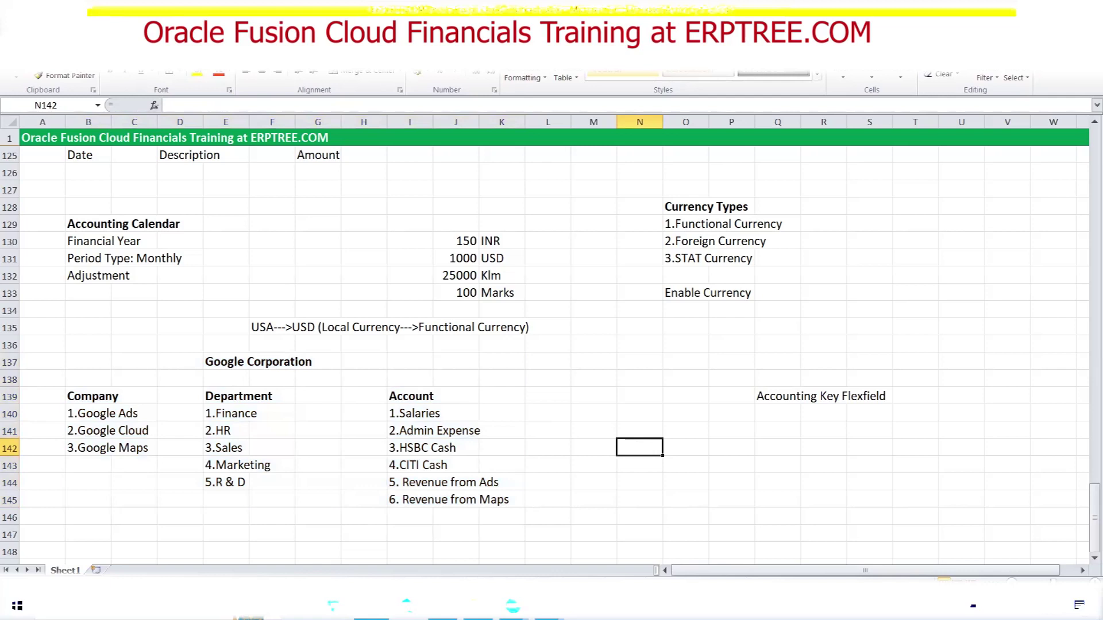
# - Draw a straight horizontal line along row 138 under Google Corporation, from above Company to above Account
pyautogui.click(80, 58)
pyautogui.click(144, 77)
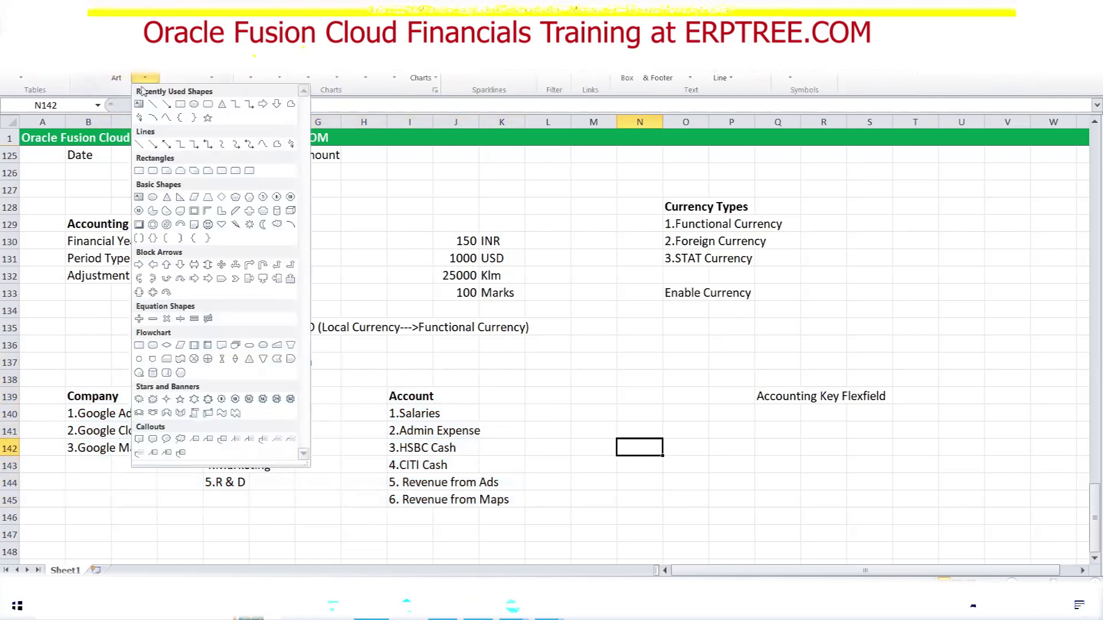
pyautogui.click(153, 104)
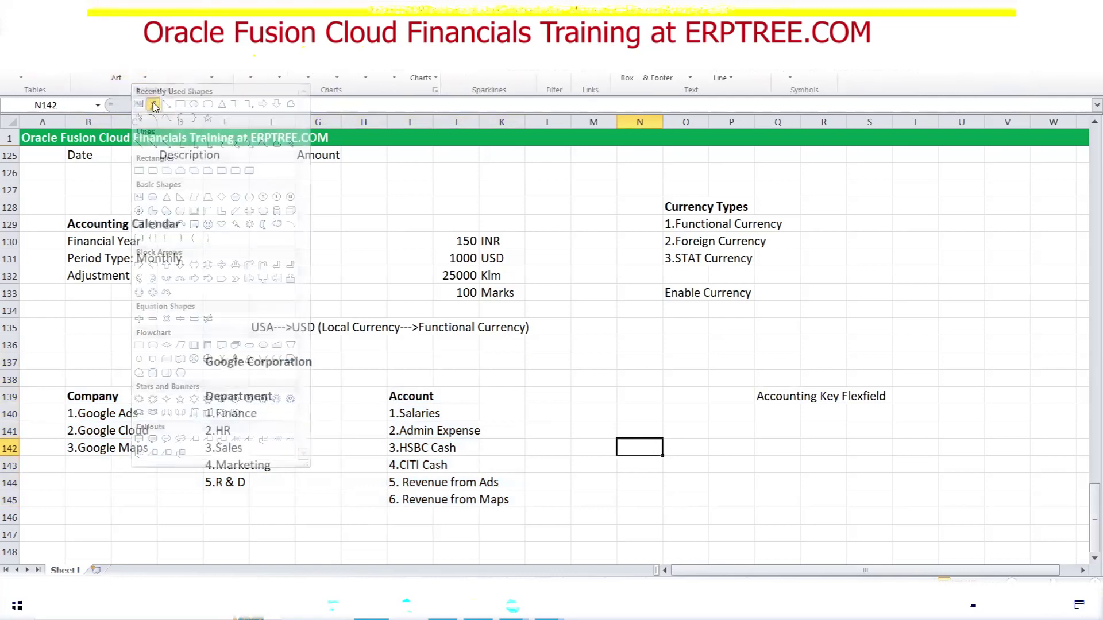
pyautogui.moveTo(97, 378); pyautogui.dragTo(403, 379)
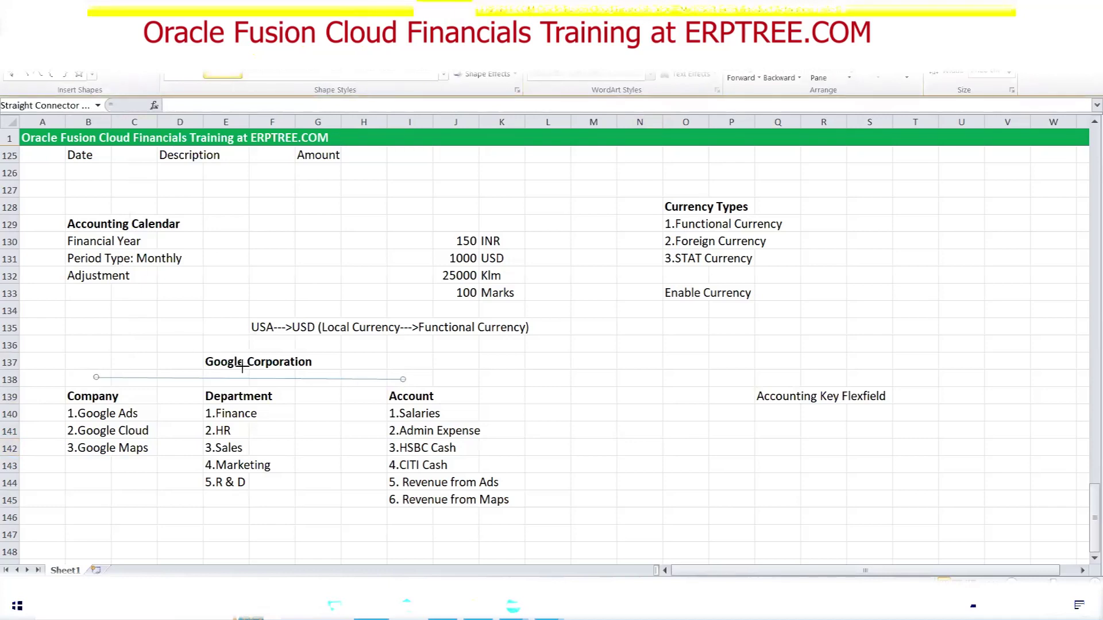
# - Draw small down arrows from Google Corporation to the horizontal line and from the line to the Company, Department and Account headings
pyautogui.moveTo(249, 376)
pyautogui.mouseDown()
pyautogui.moveTo(247, 397)
pyautogui.moveTo(247, 372)
pyautogui.mouseUp()
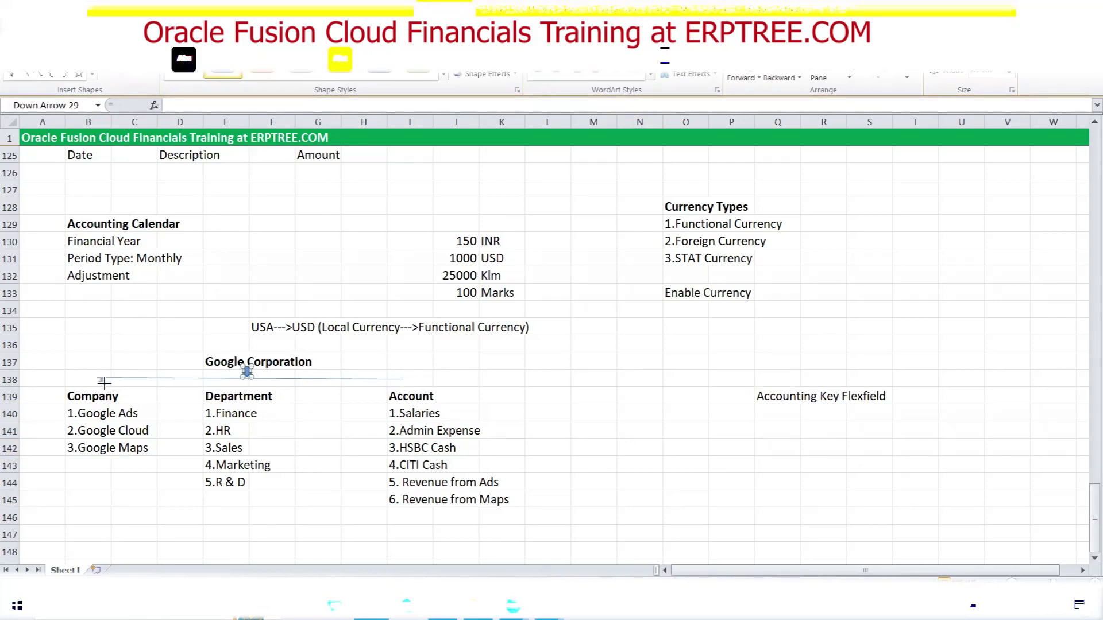
pyautogui.moveTo(102, 377); pyautogui.dragTo(104, 389)
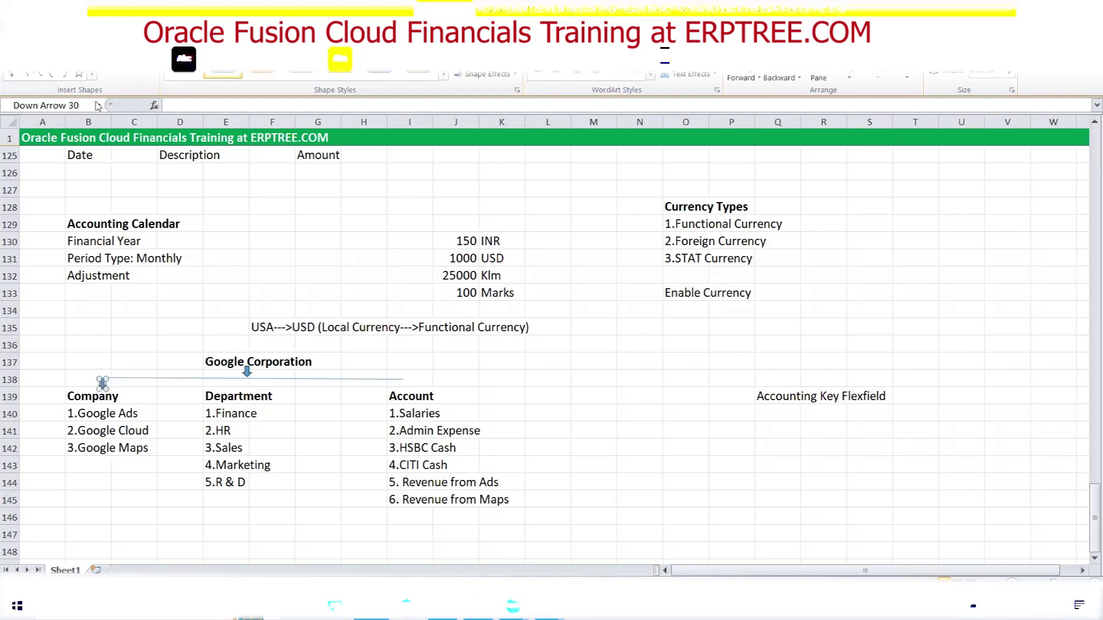
pyautogui.click(66, 63)
pyautogui.moveTo(223, 379); pyautogui.dragTo(228, 388)
pyautogui.moveTo(402, 379); pyautogui.dragTo(405, 389)
pyautogui.click(555, 414)
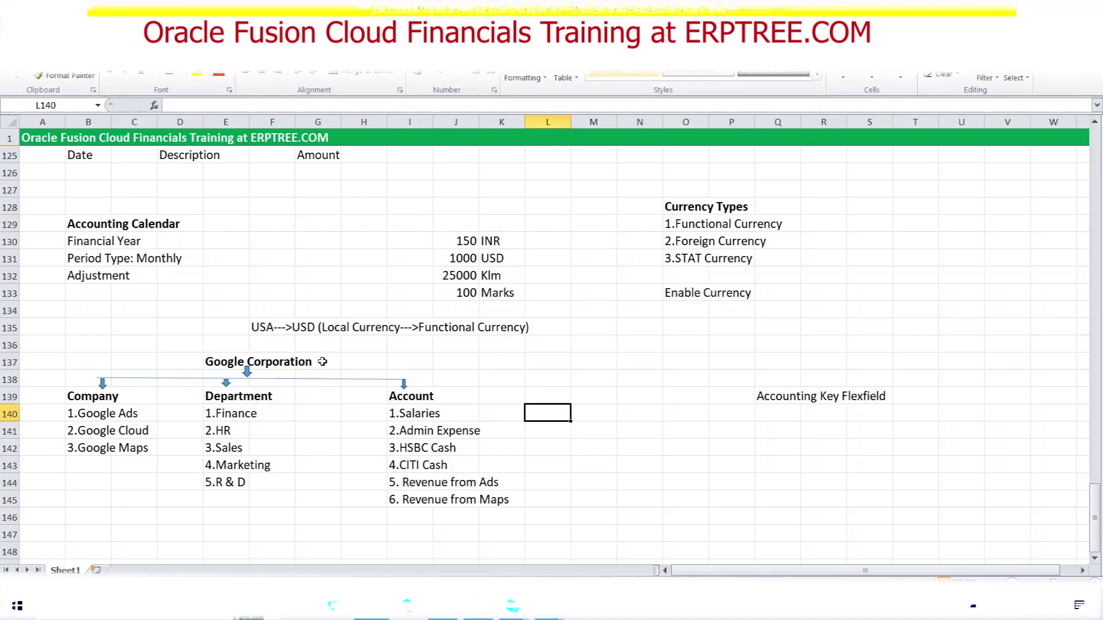
# - Draw a small down arrow from the Company heading to its first value, Google Ads
pyautogui.click(80, 399)
pyautogui.click(228, 396)
pyautogui.click(428, 402)
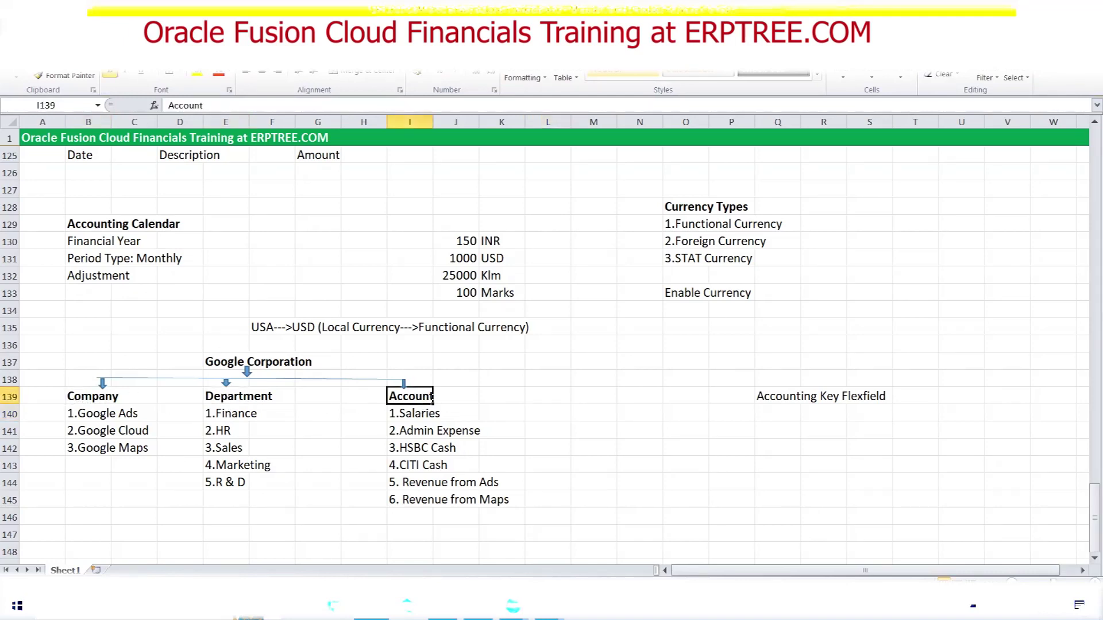
pyautogui.click(79, 57)
pyautogui.click(145, 78)
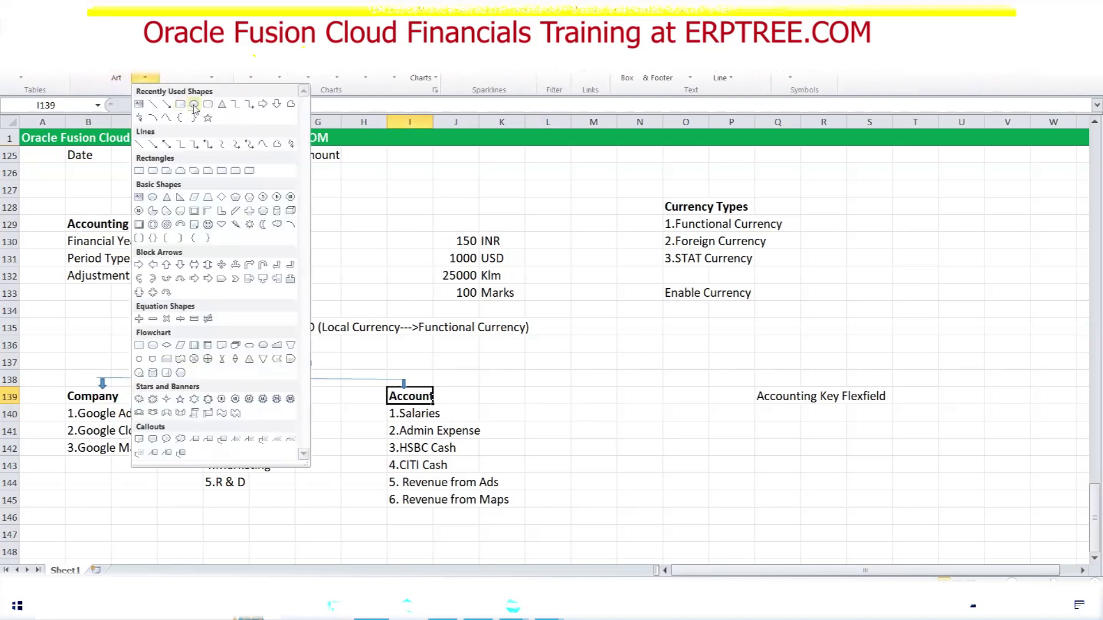
pyautogui.click(276, 104)
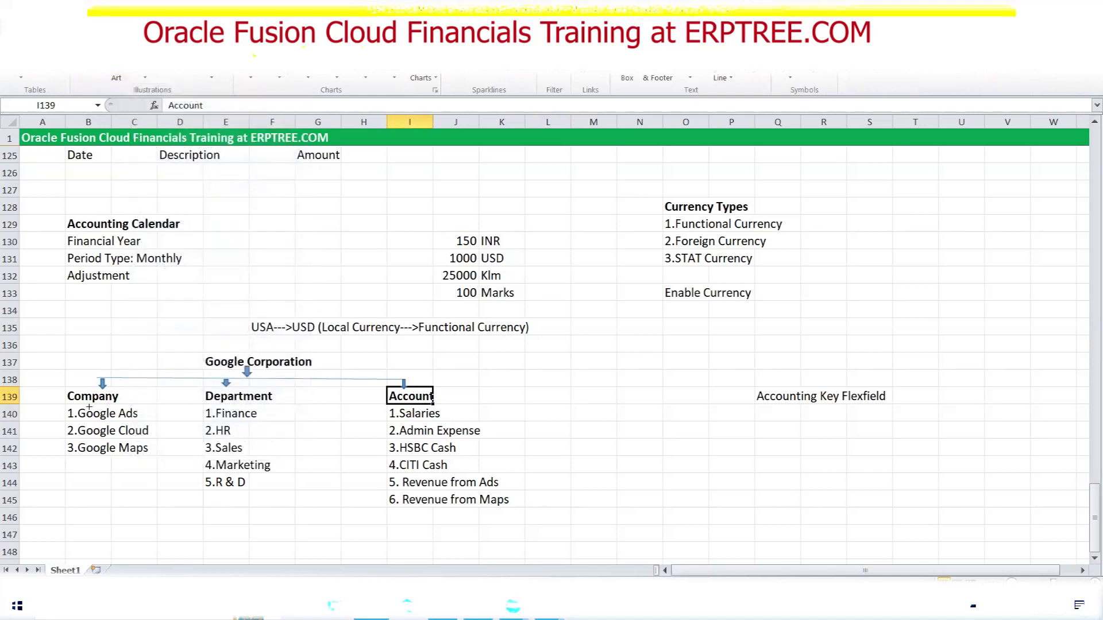
pyautogui.moveTo(87, 402); pyautogui.dragTo(93, 407)
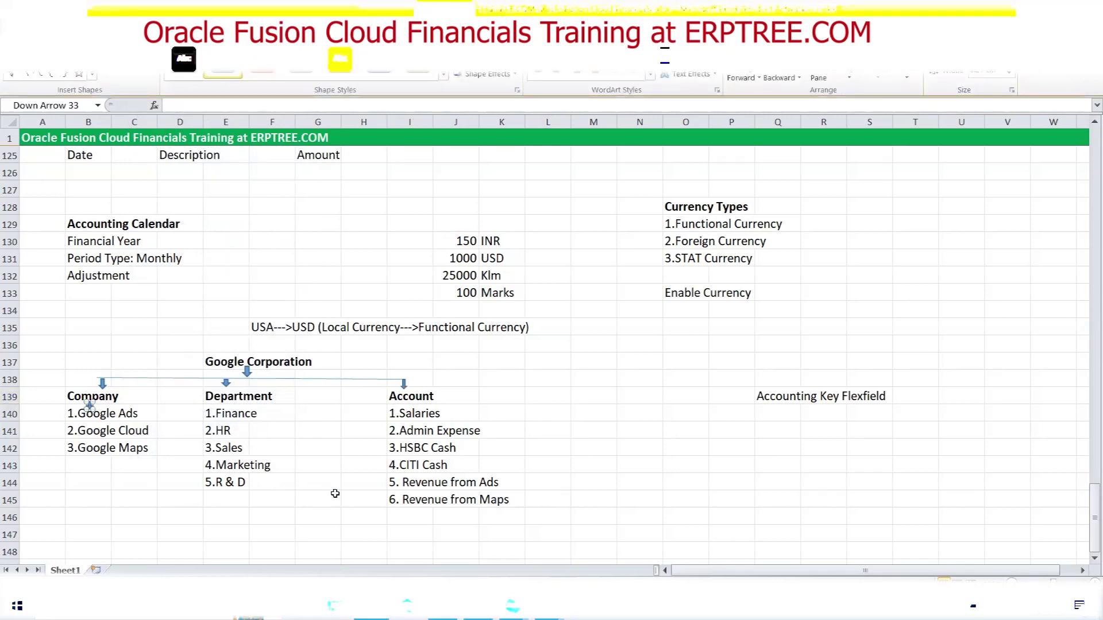
pyautogui.moveTo(335, 494); pyautogui.dragTo(335, 486)
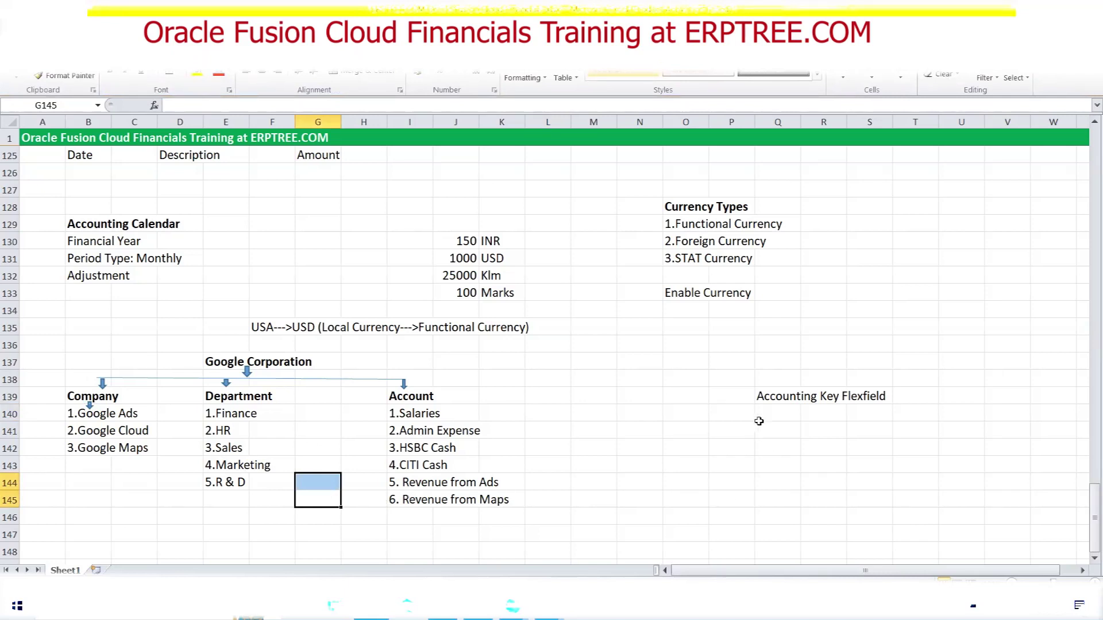
# - Enter General Ledger (GL) in cell Q138 above Accounting Key Flexfield
pyautogui.click(768, 396)
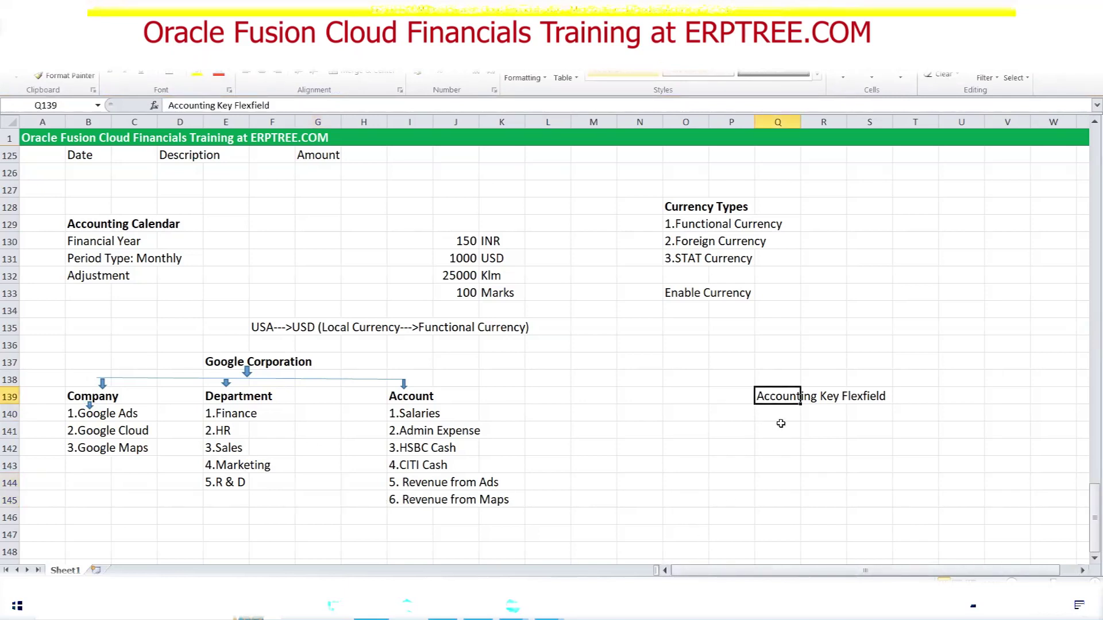
pyautogui.moveTo(68, 362); pyautogui.dragTo(505, 513)
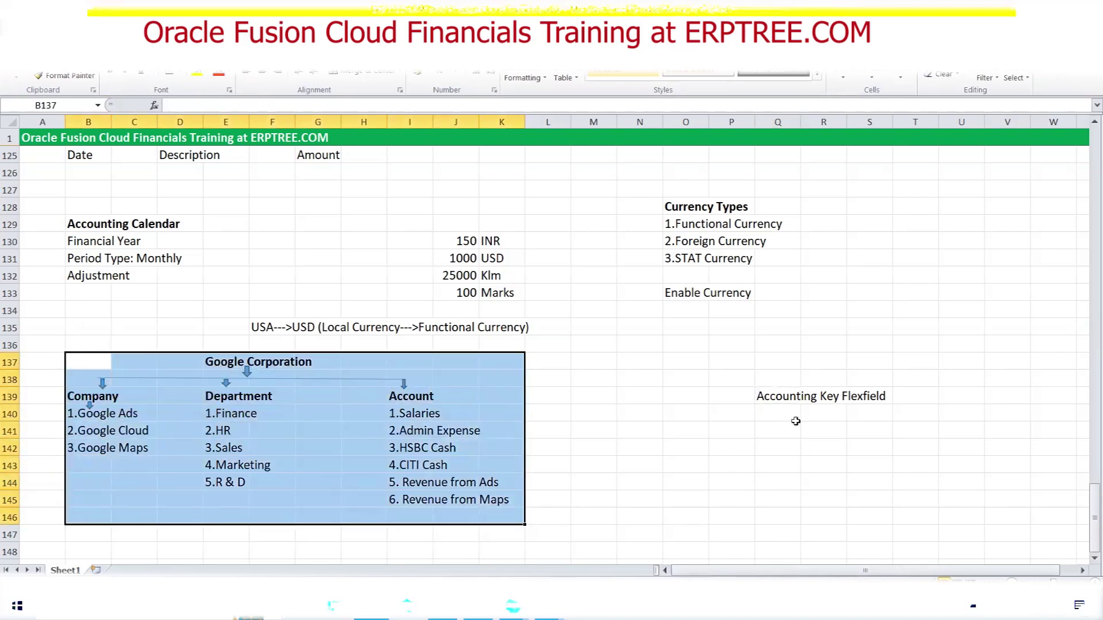
pyautogui.click(773, 395)
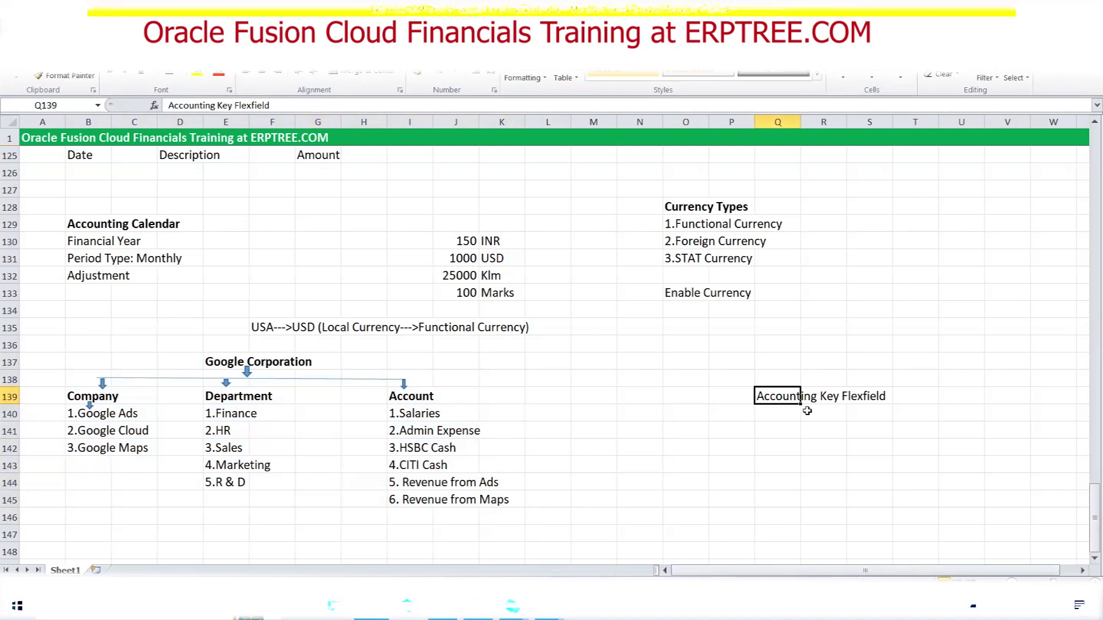
pyautogui.click(788, 379)
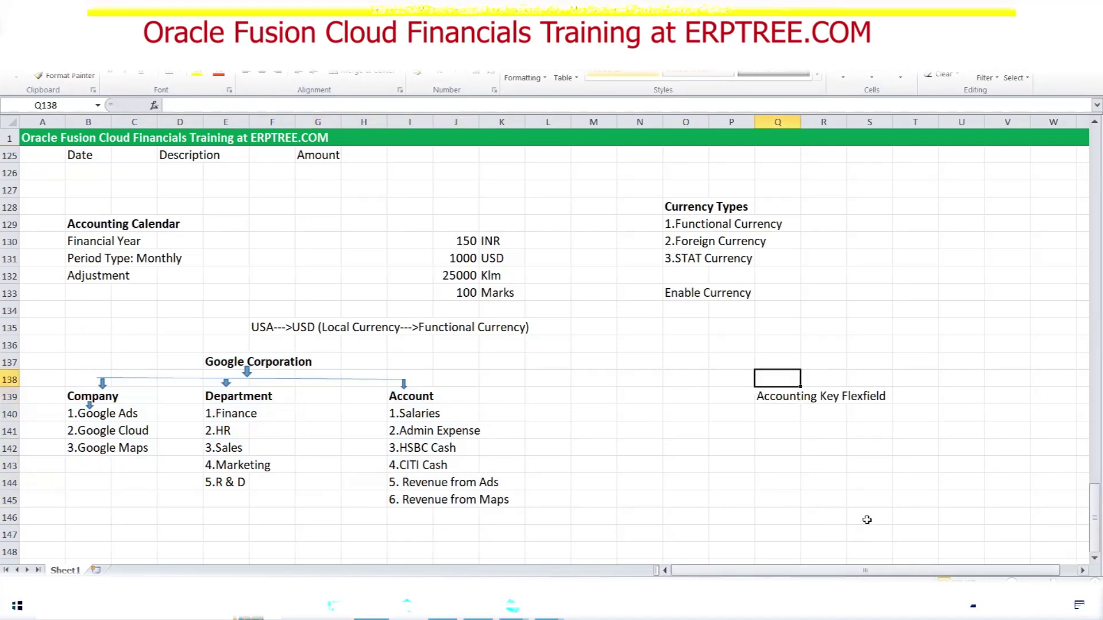
pyautogui.write('Genera')
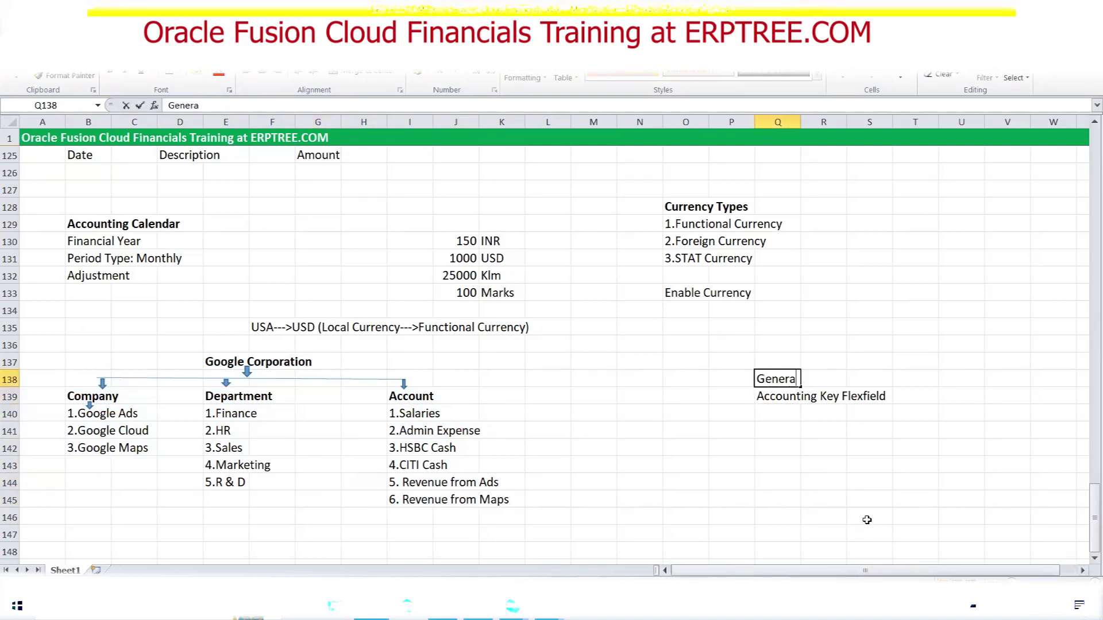
pyautogui.write('l Ledger (GL)')
pyautogui.hotkey('ctrl', 'Return')
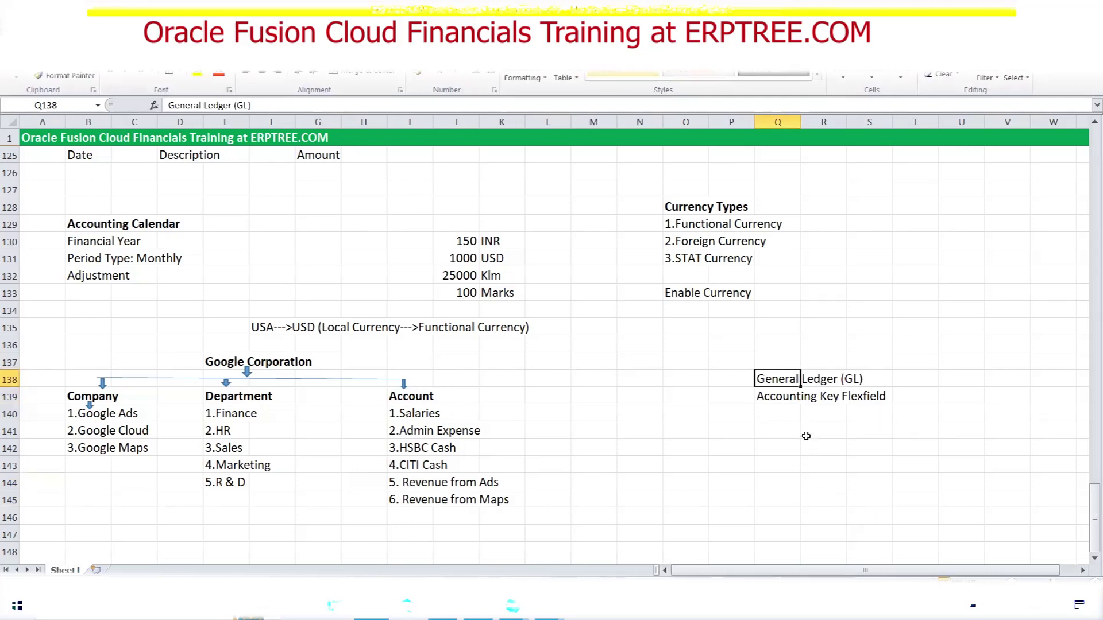
# - Examine how the Google Corporation structure and its Company, Department and Account values relate to the Accounting Key Flexfield
pyautogui.click(791, 398)
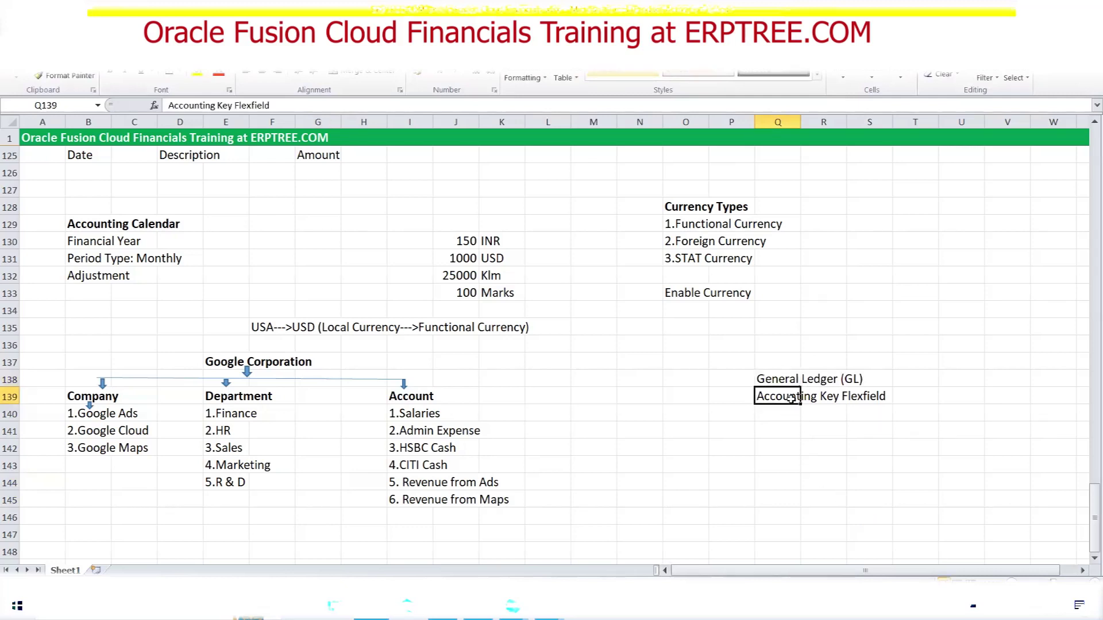
pyautogui.moveTo(74, 359); pyautogui.dragTo(517, 497)
pyautogui.click(597, 477)
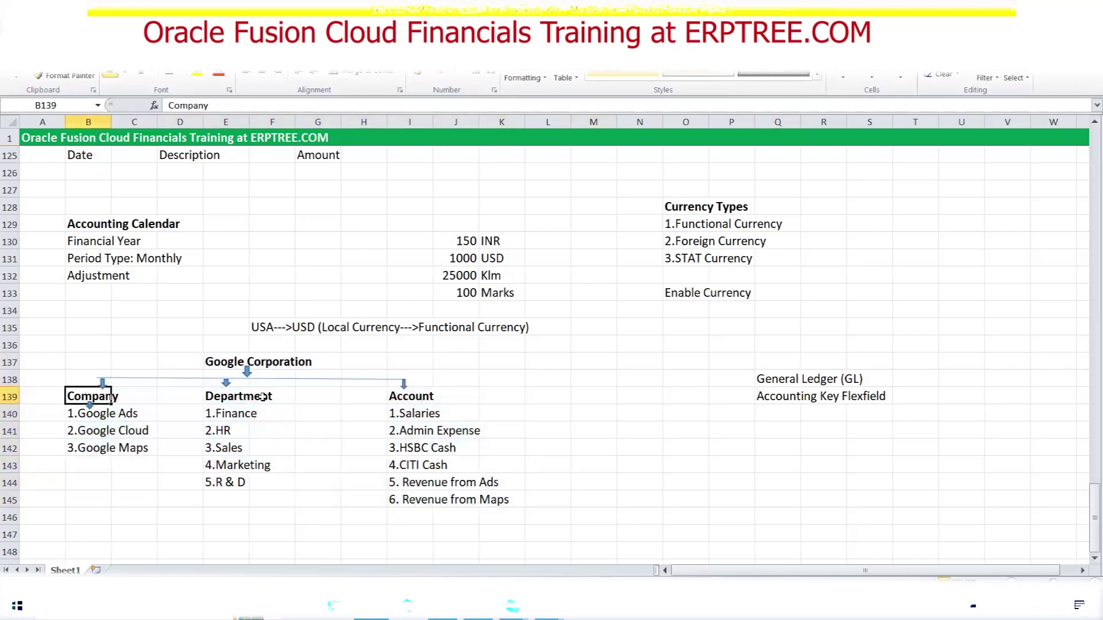
pyautogui.click(229, 399)
pyautogui.click(427, 395)
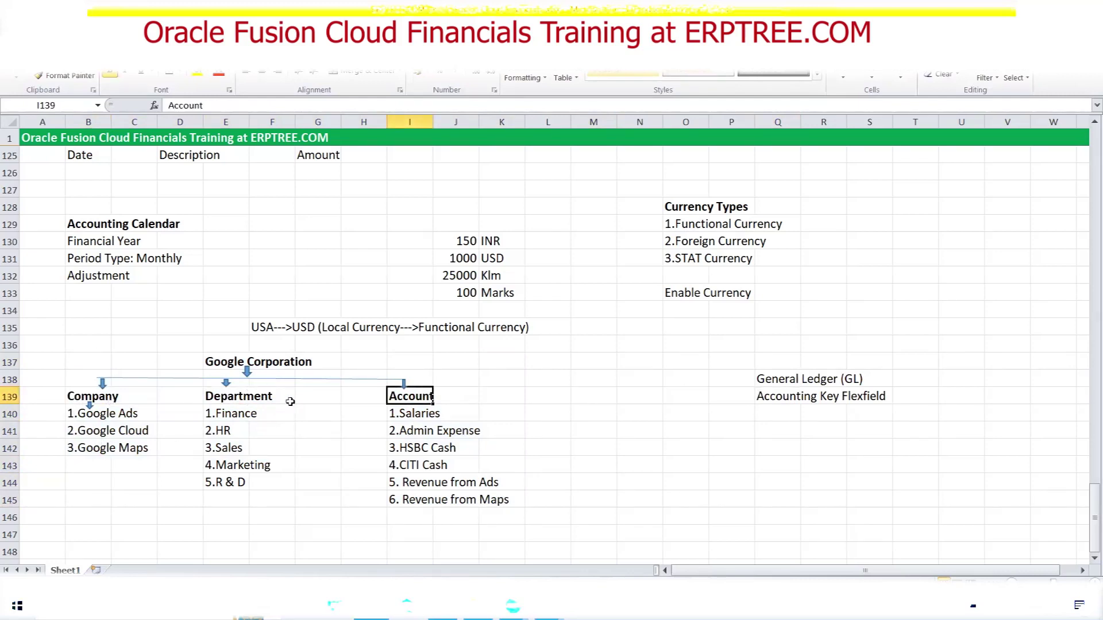
pyautogui.moveTo(393, 413); pyautogui.dragTo(508, 503)
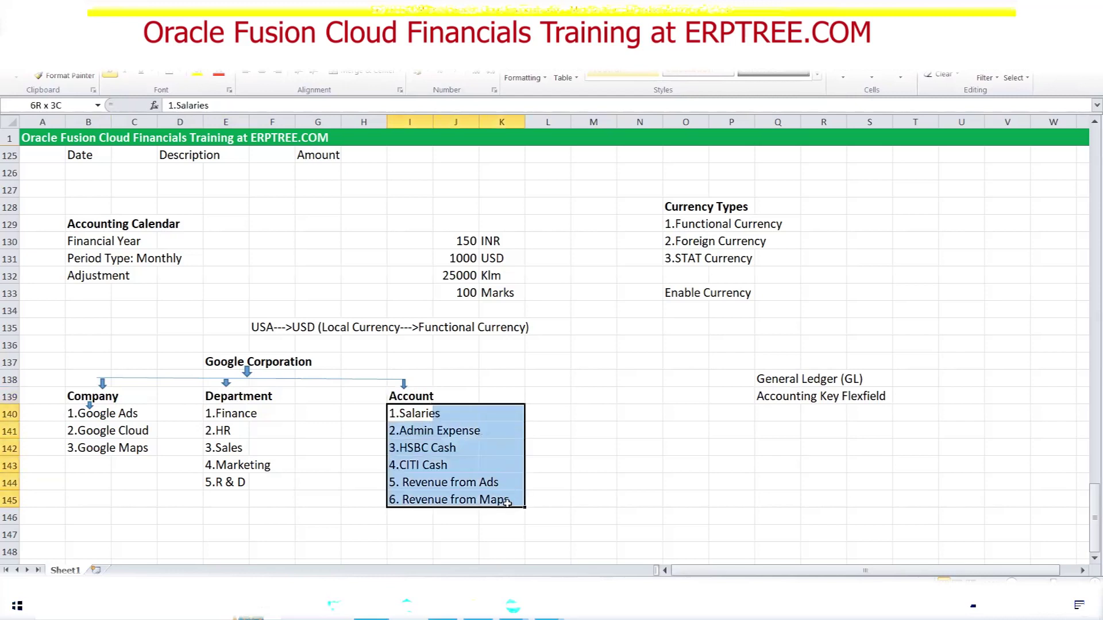
pyautogui.click(418, 397)
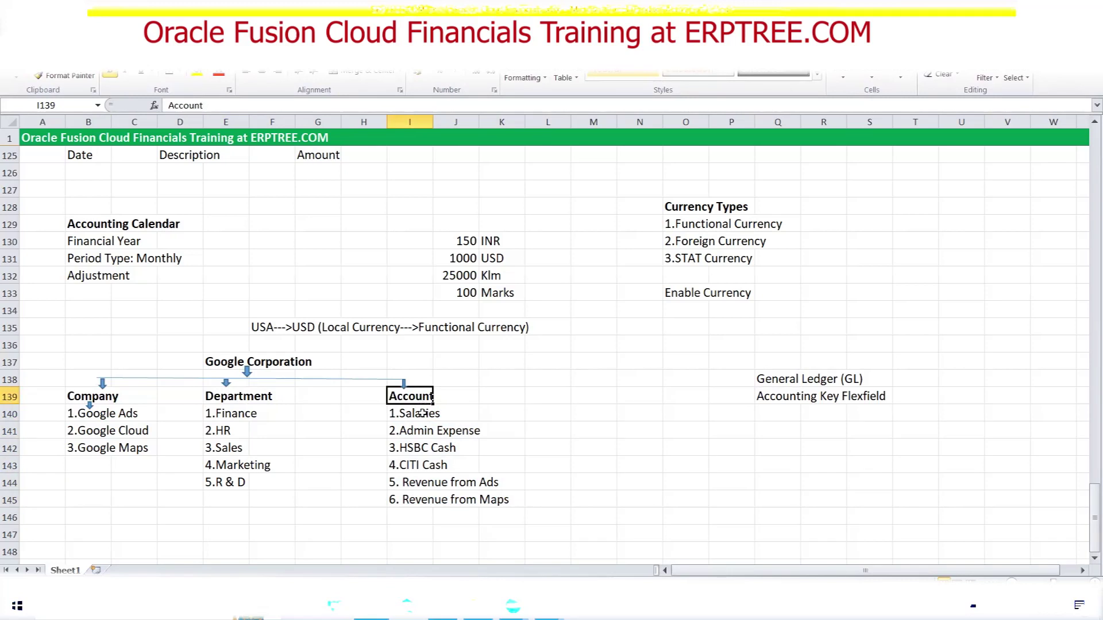
pyautogui.moveTo(209, 413); pyautogui.dragTo(244, 474)
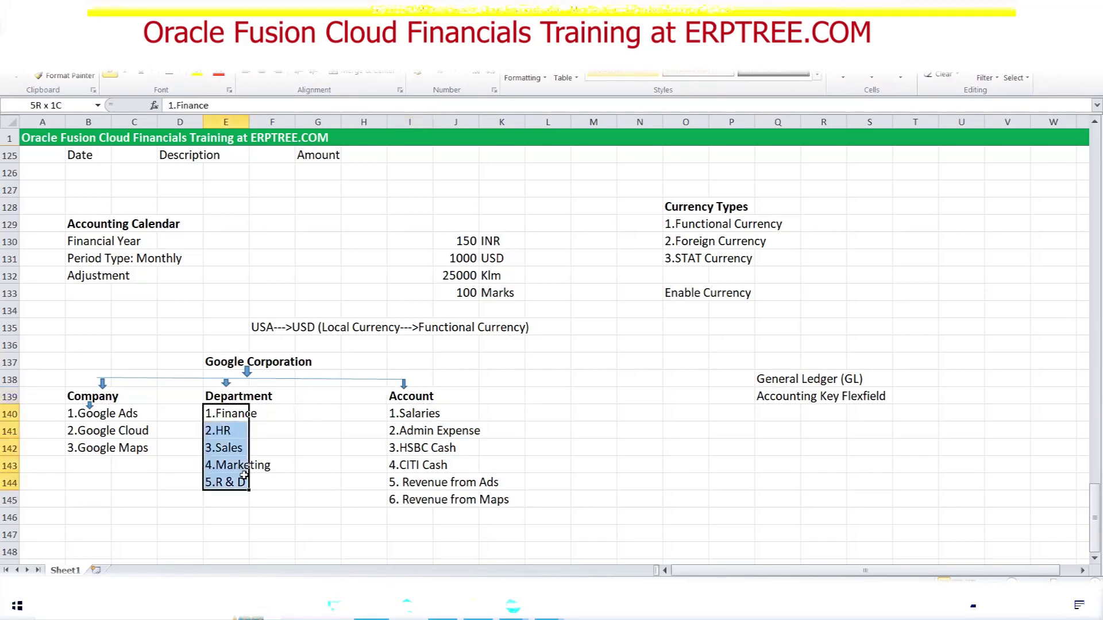
pyautogui.moveTo(122, 417); pyautogui.dragTo(118, 455)
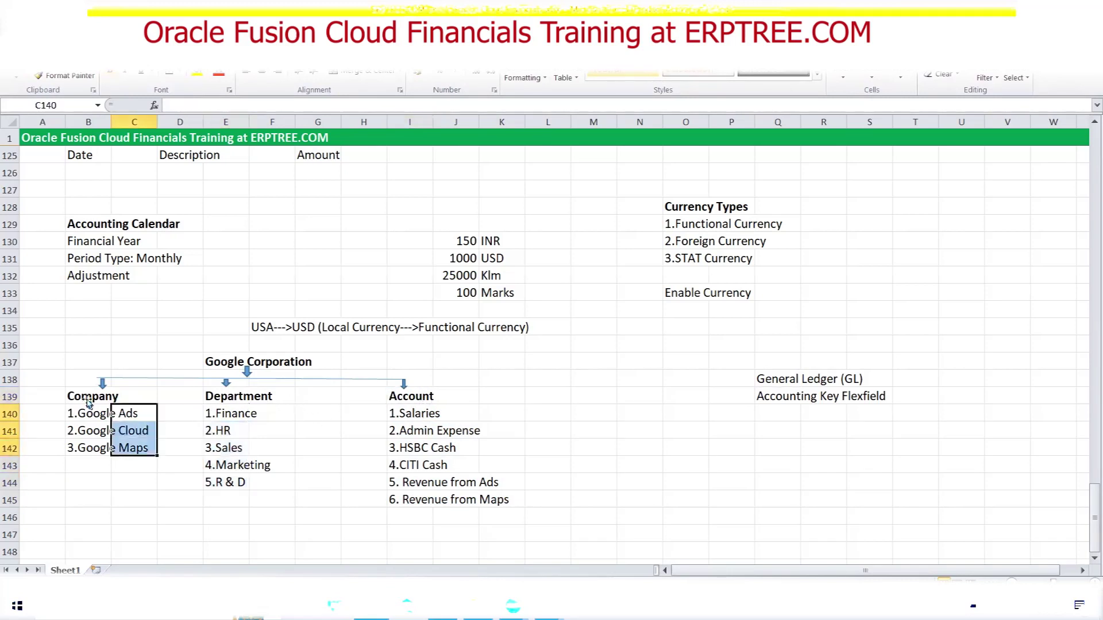
pyautogui.click(191, 517)
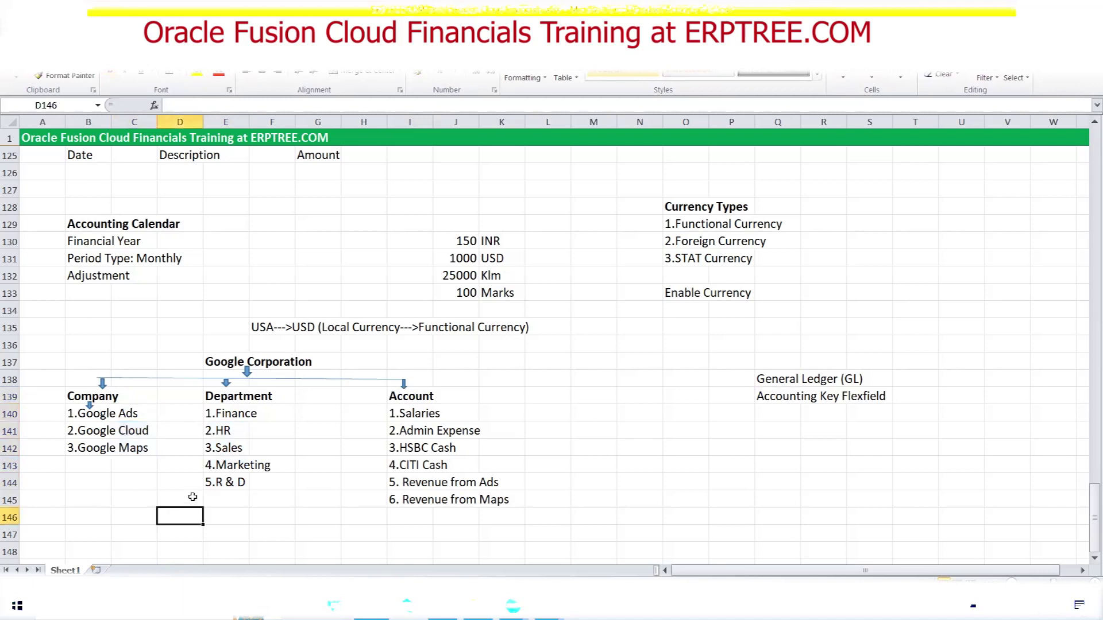
pyautogui.click(91, 362)
pyautogui.moveTo(122, 368); pyautogui.dragTo(503, 498)
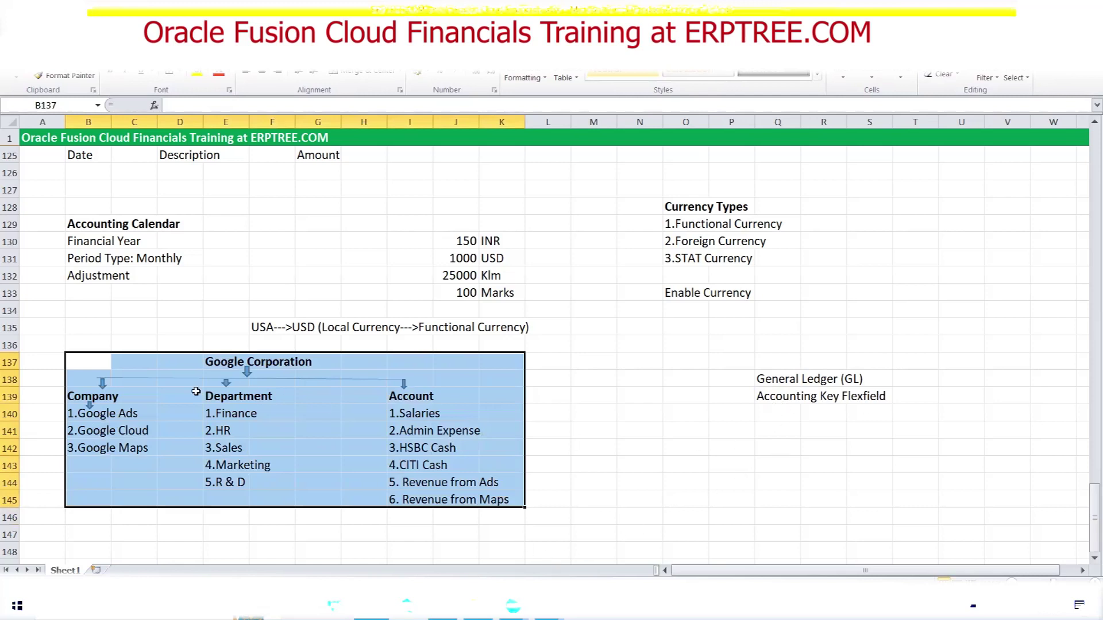
# - Review the Company, Department and Account headings in row 139 as the parts of the Google Corporation structure
pyautogui.click(76, 398)
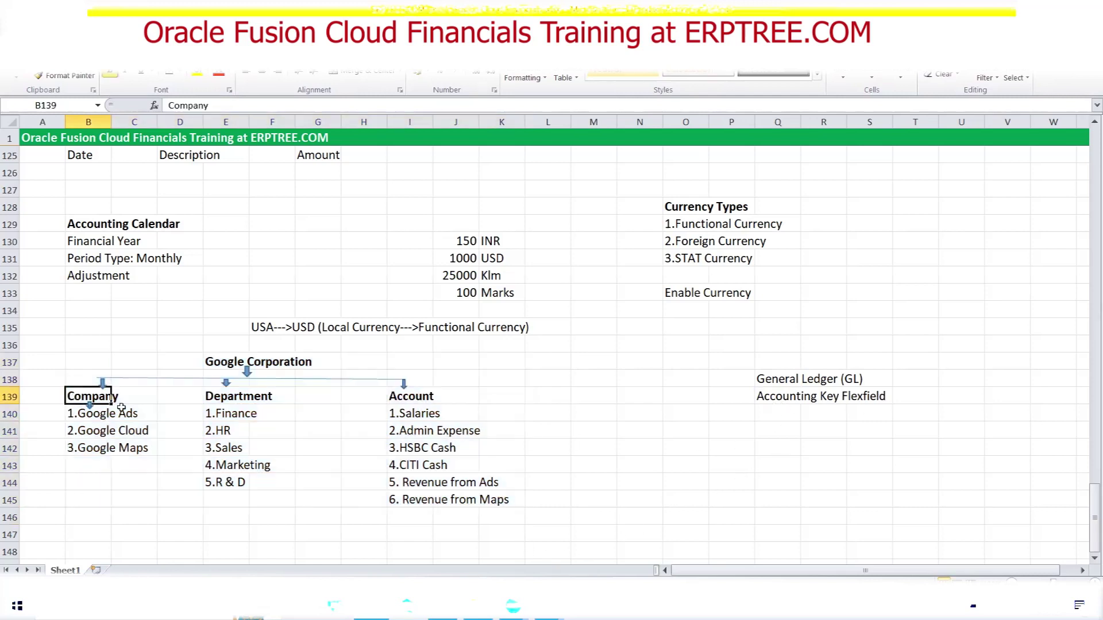
pyautogui.click(228, 402)
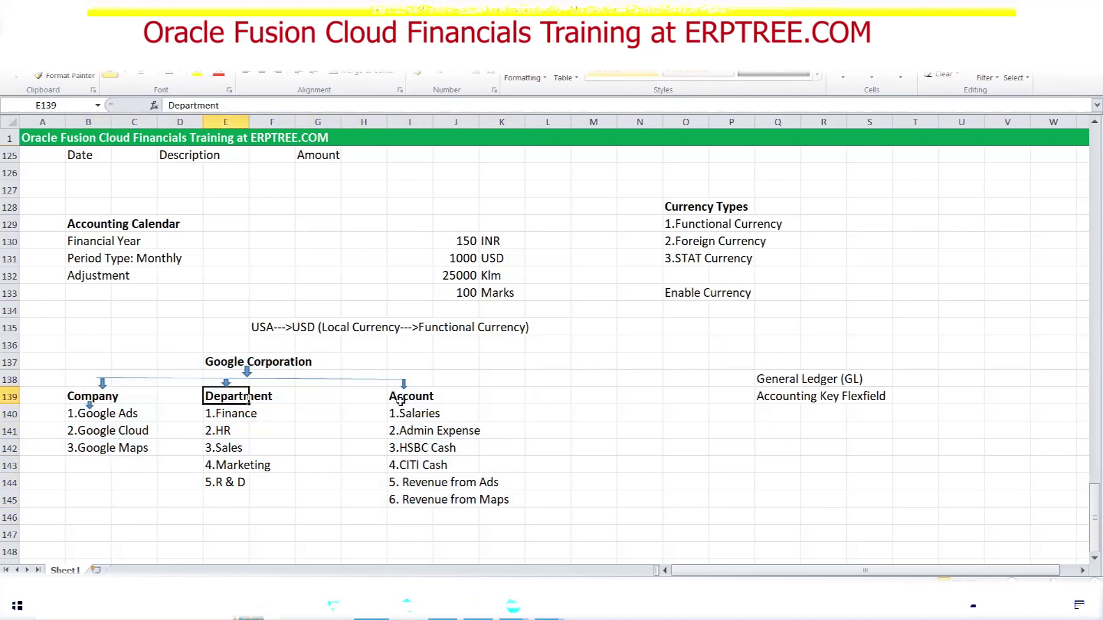
pyautogui.click(401, 402)
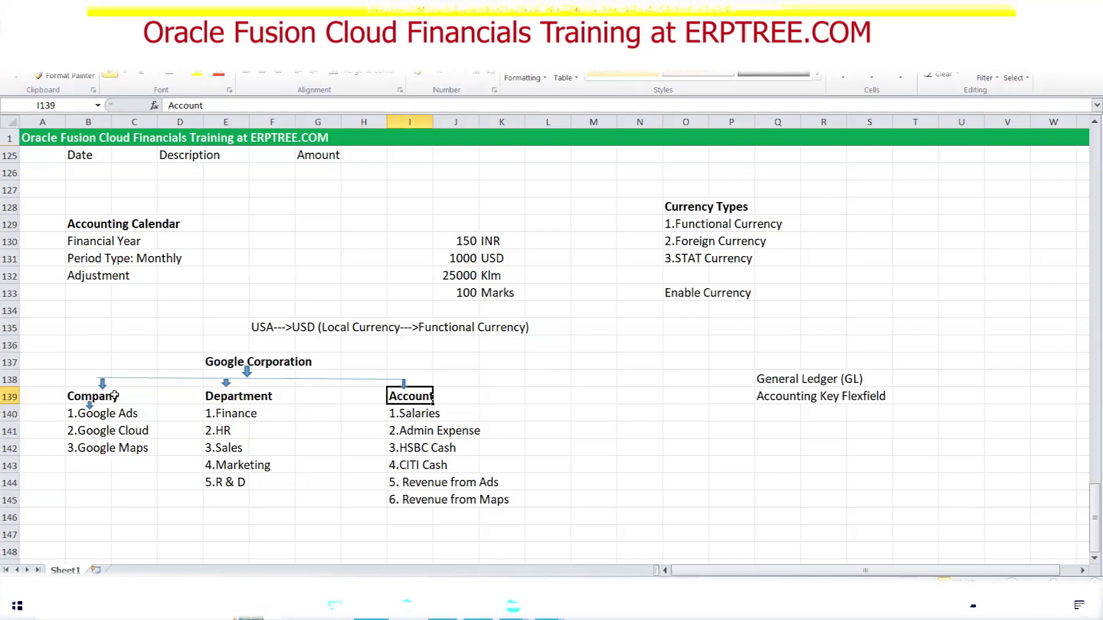
pyautogui.click(82, 398)
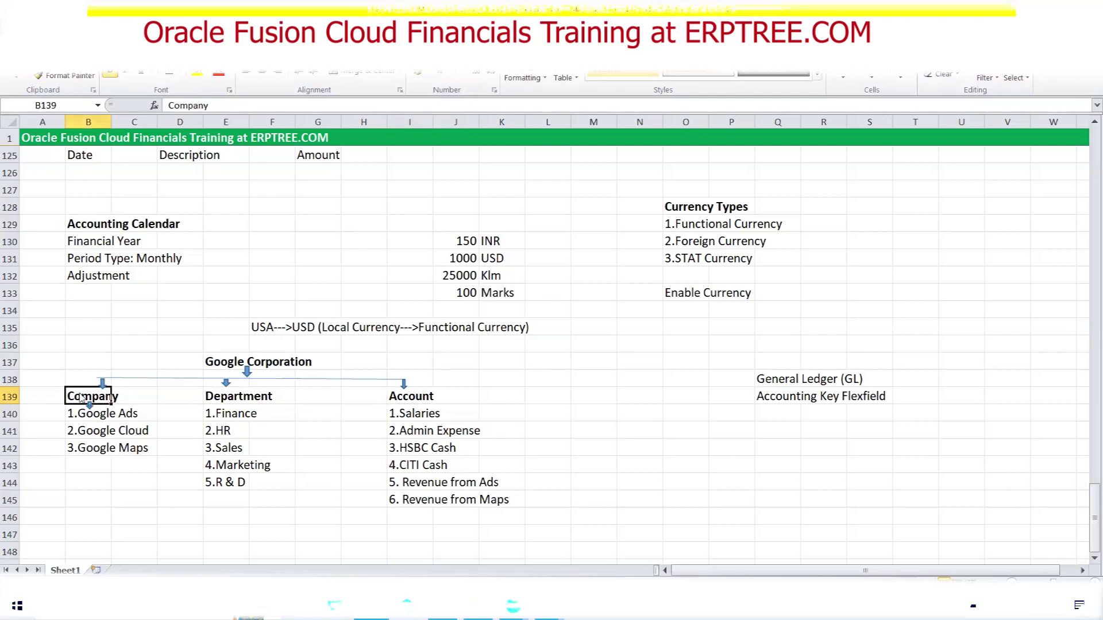
pyautogui.click(217, 396)
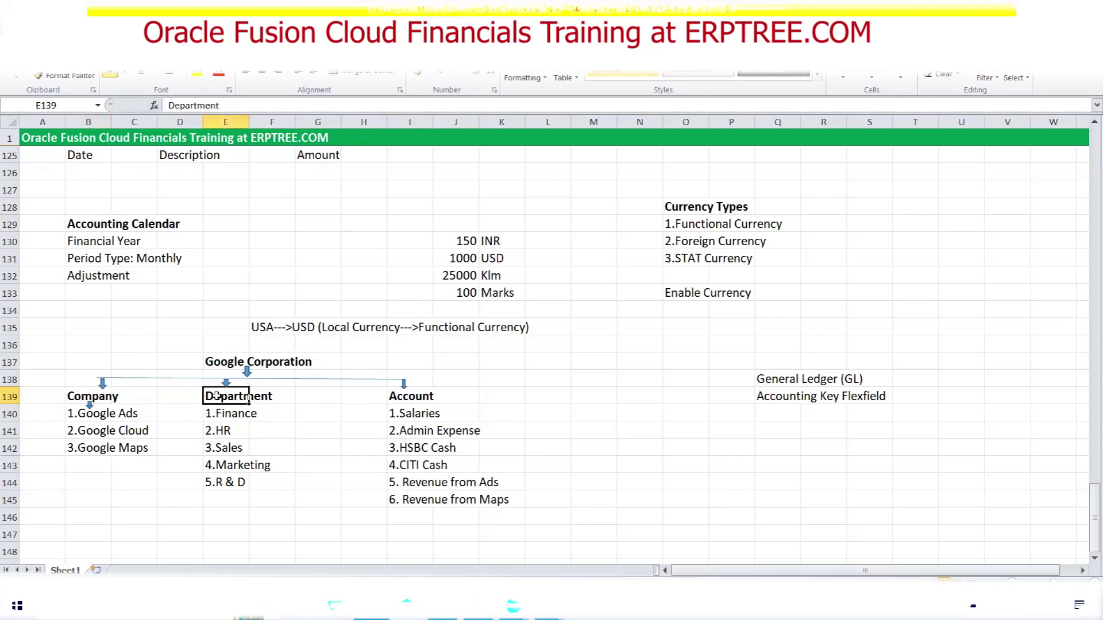
pyautogui.click(410, 398)
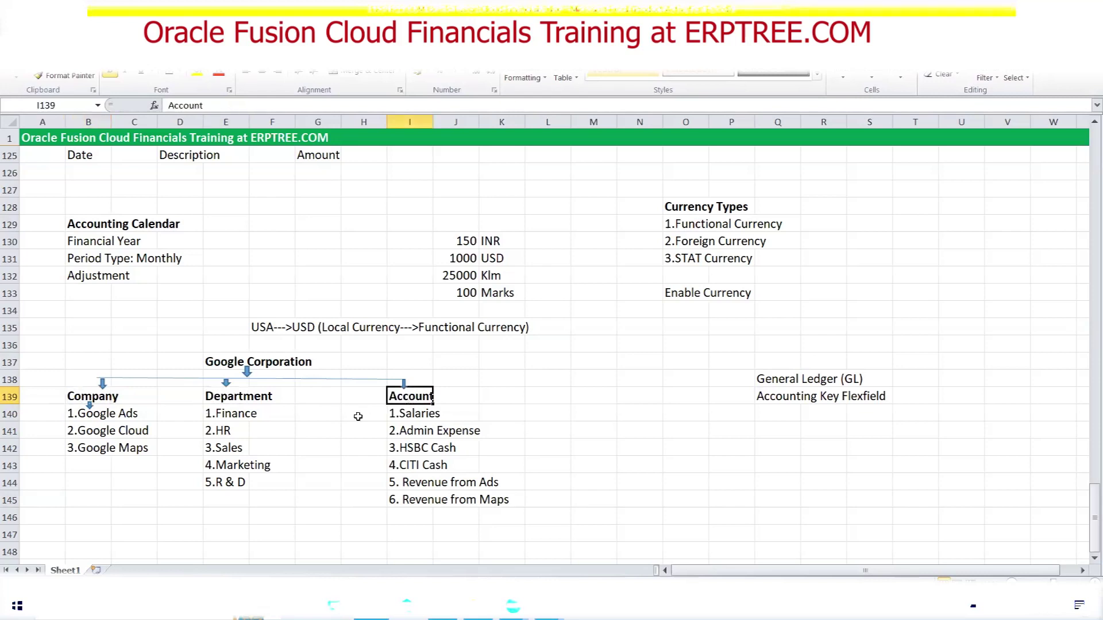
pyautogui.click(79, 396)
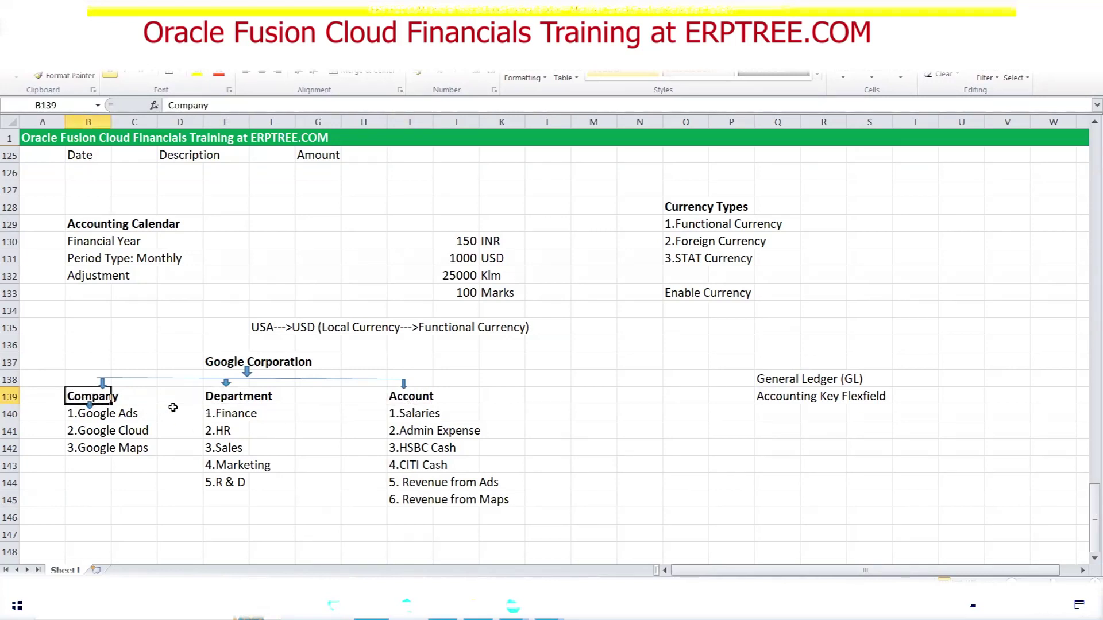
pyautogui.click(212, 398)
pyautogui.click(397, 397)
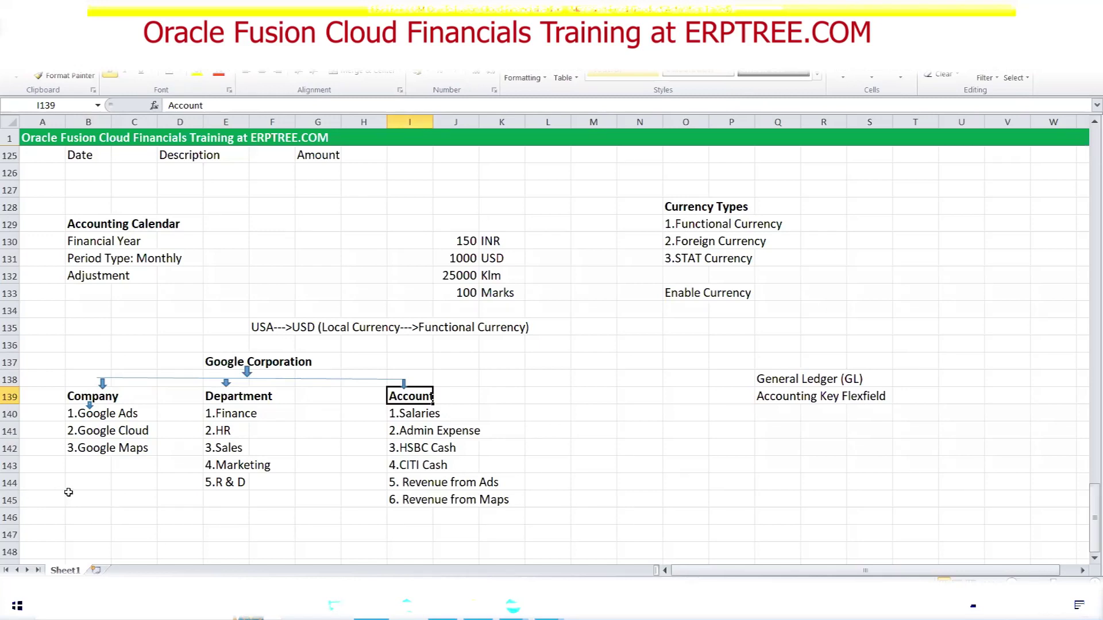
# - Examine the Company heading together with its values in rows 140 to 142, and the neighbouring Department heading
pyautogui.click(79, 399)
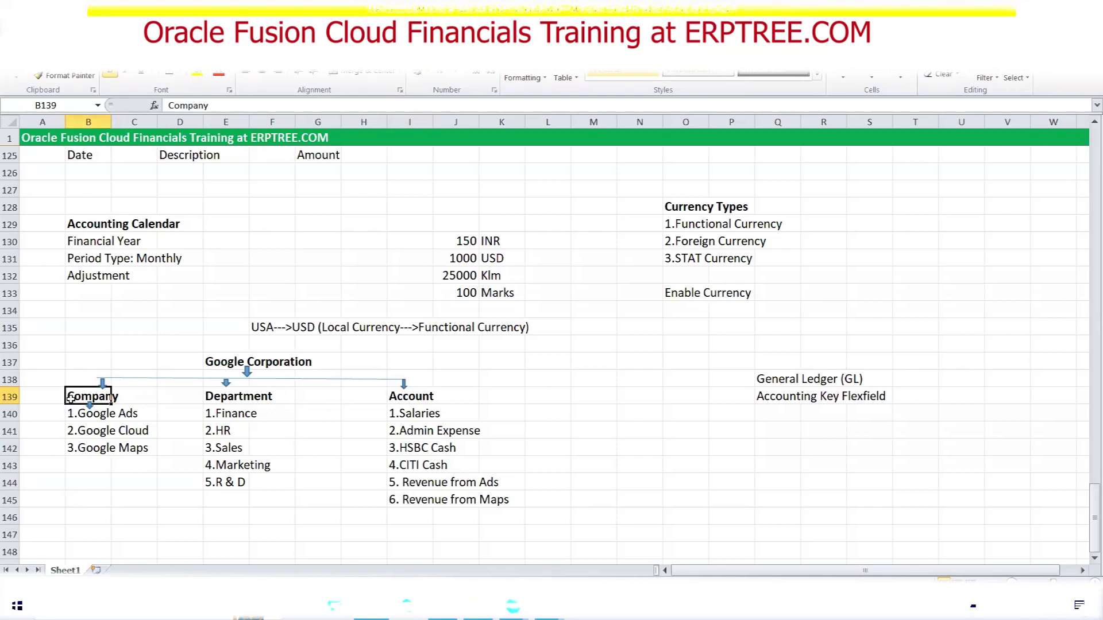
pyautogui.moveTo(72, 415); pyautogui.dragTo(127, 448)
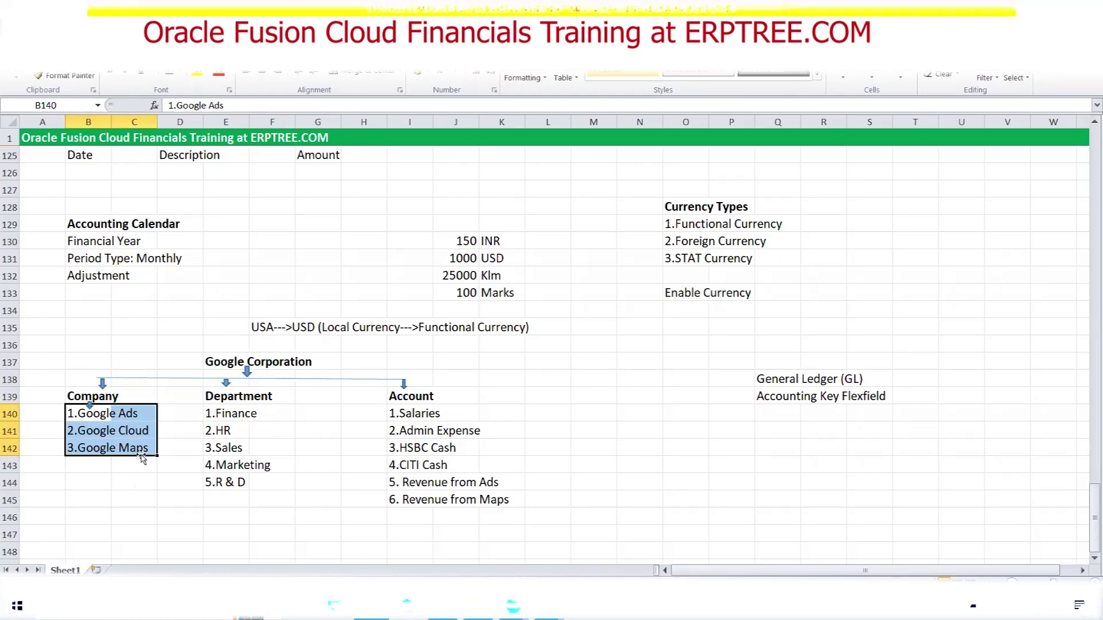
pyautogui.click(74, 416)
pyautogui.moveTo(74, 416); pyautogui.dragTo(130, 447)
pyautogui.click(72, 398)
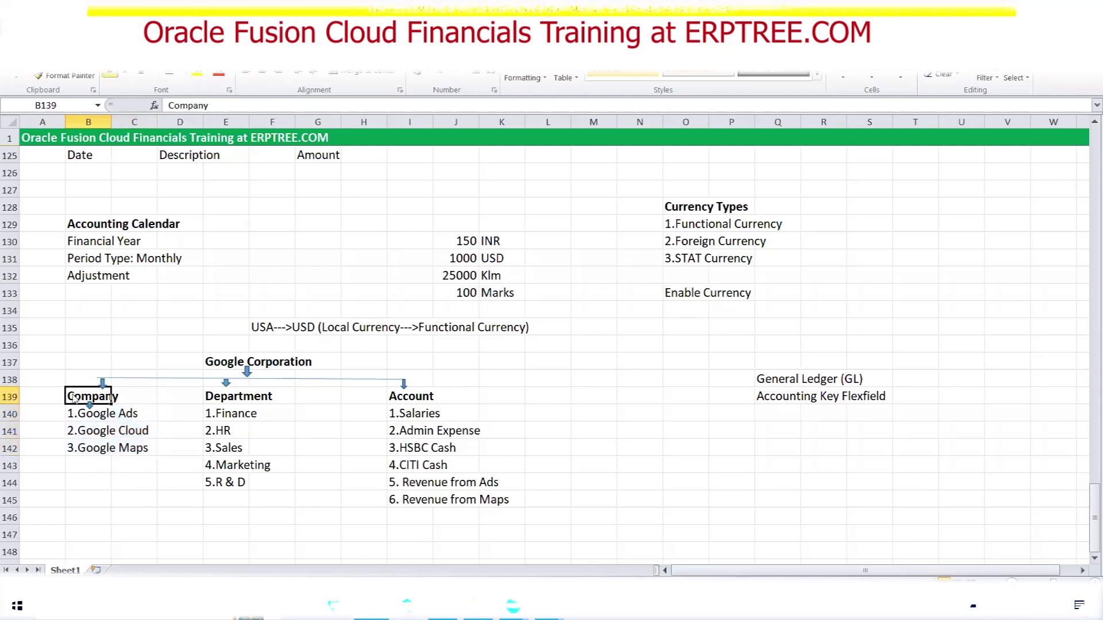
pyautogui.click(212, 397)
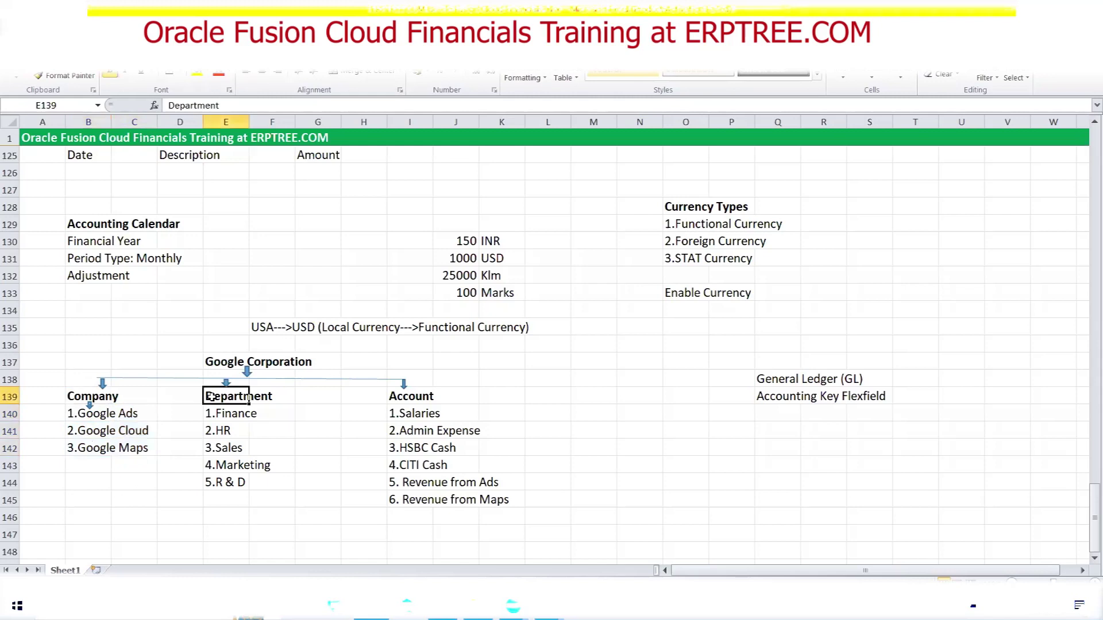
# - Examine the Company, Department and Account headings in row 139 together with the values listed under each one
pyautogui.click(397, 399)
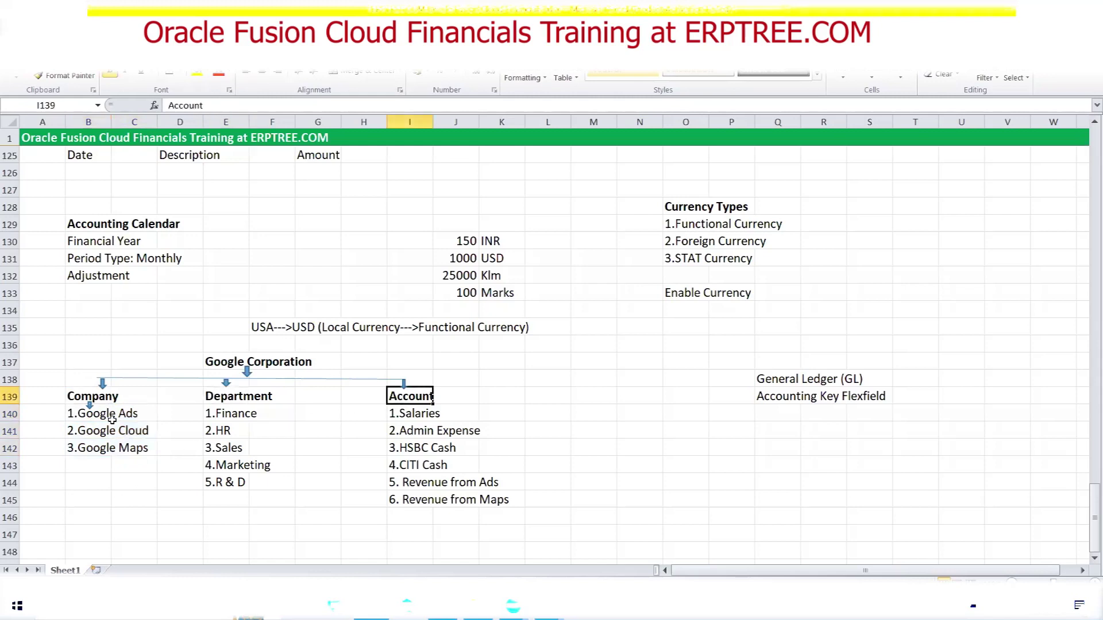
pyautogui.click(77, 397)
pyautogui.moveTo(71, 416); pyautogui.dragTo(134, 459)
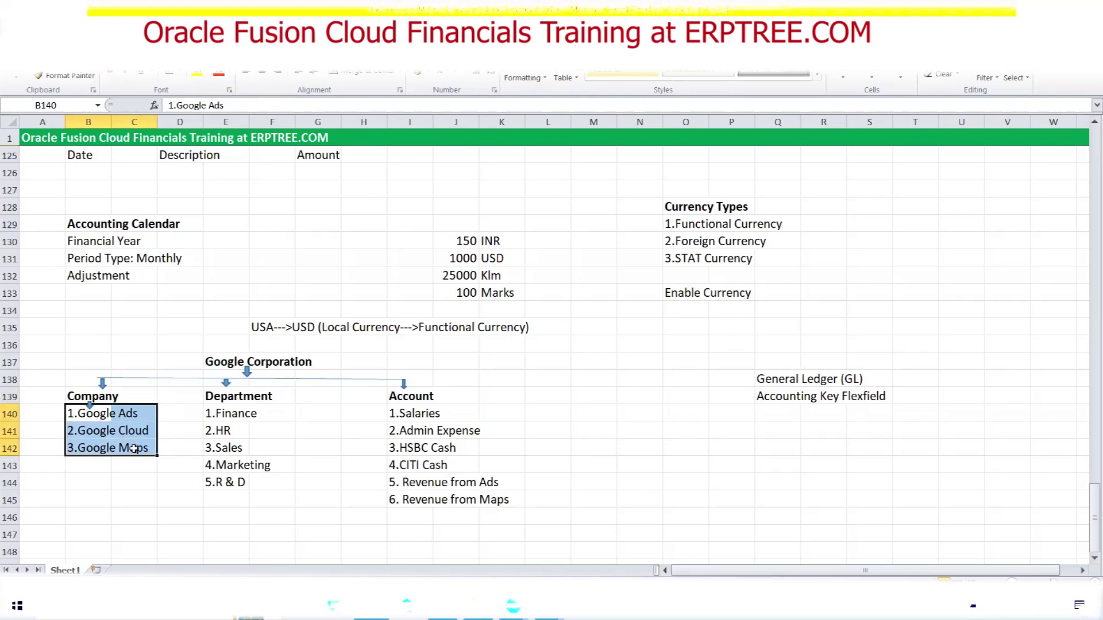
pyautogui.click(219, 395)
pyautogui.moveTo(217, 414); pyautogui.dragTo(263, 482)
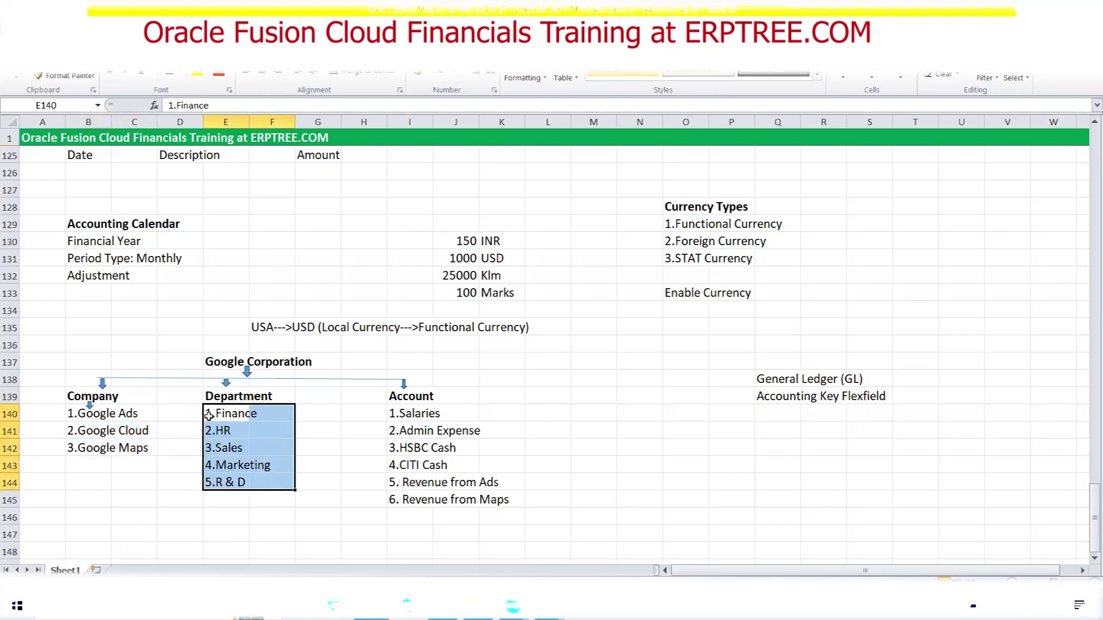
pyautogui.moveTo(209, 414); pyautogui.dragTo(262, 480)
pyautogui.moveTo(392, 416); pyautogui.dragTo(483, 497)
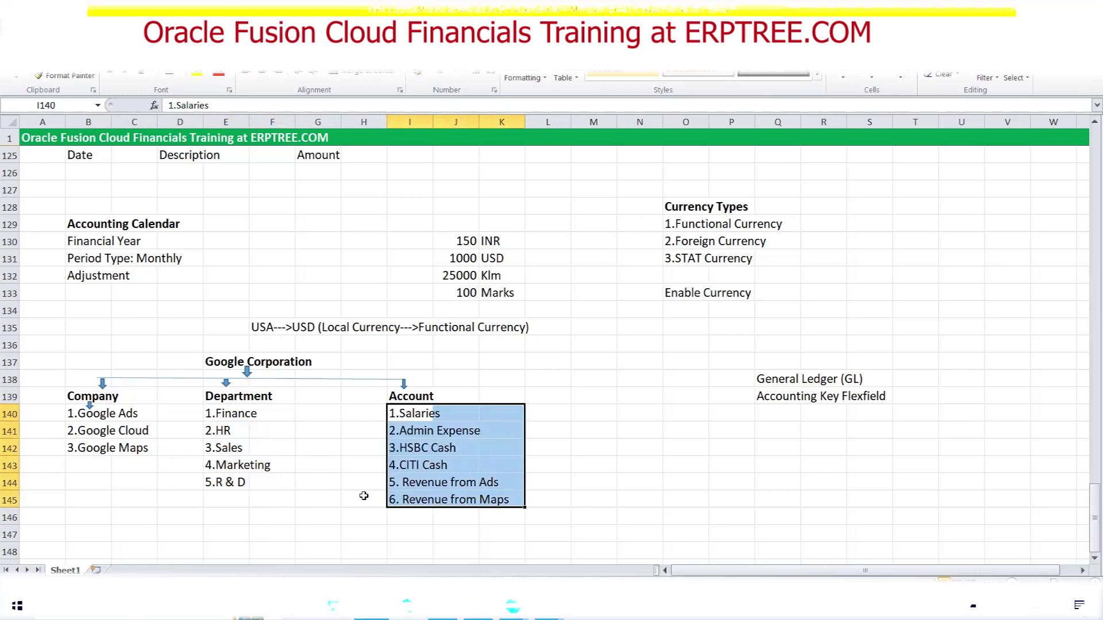
pyautogui.moveTo(69, 368); pyautogui.dragTo(471, 486)
pyautogui.moveTo(556, 512); pyautogui.dragTo(89, 401)
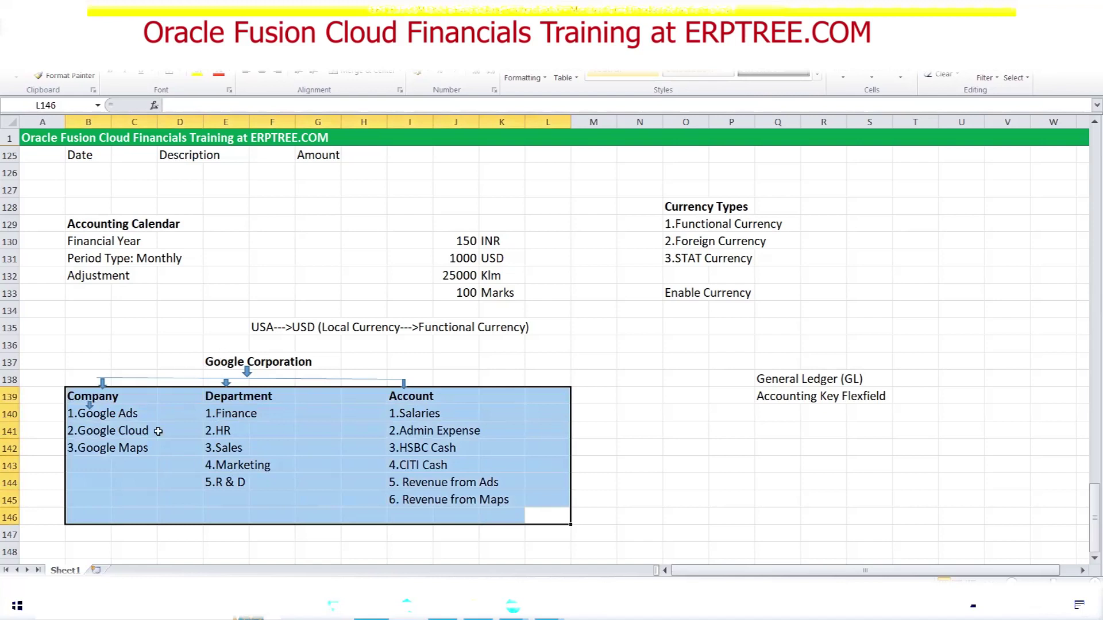
# - Enter Segments in cell Q141 as the term for the Company, Department and Account headings
pyautogui.click(77, 397)
pyautogui.moveTo(89, 399); pyautogui.dragTo(414, 398)
pyautogui.moveTo(64, 411); pyautogui.dragTo(473, 506)
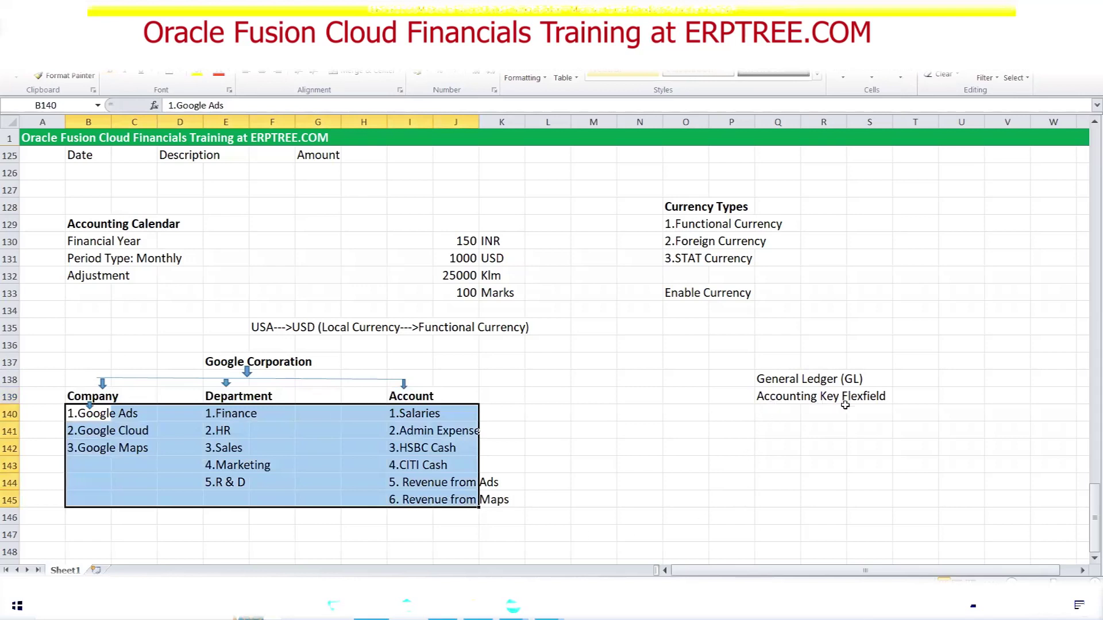
pyautogui.click(782, 430)
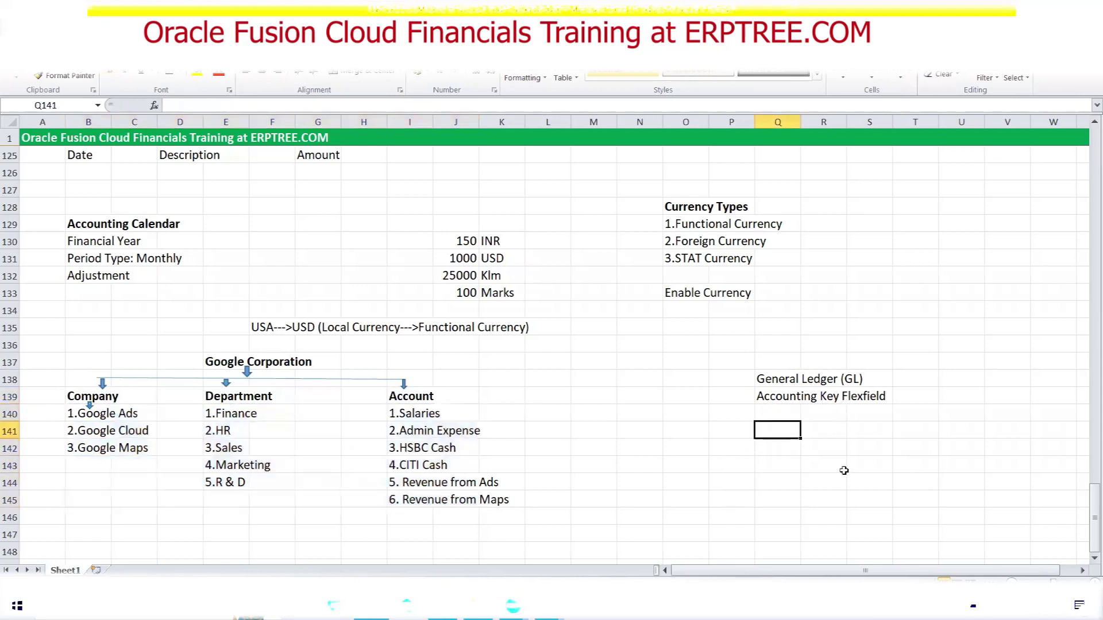
pyautogui.write('Segments')
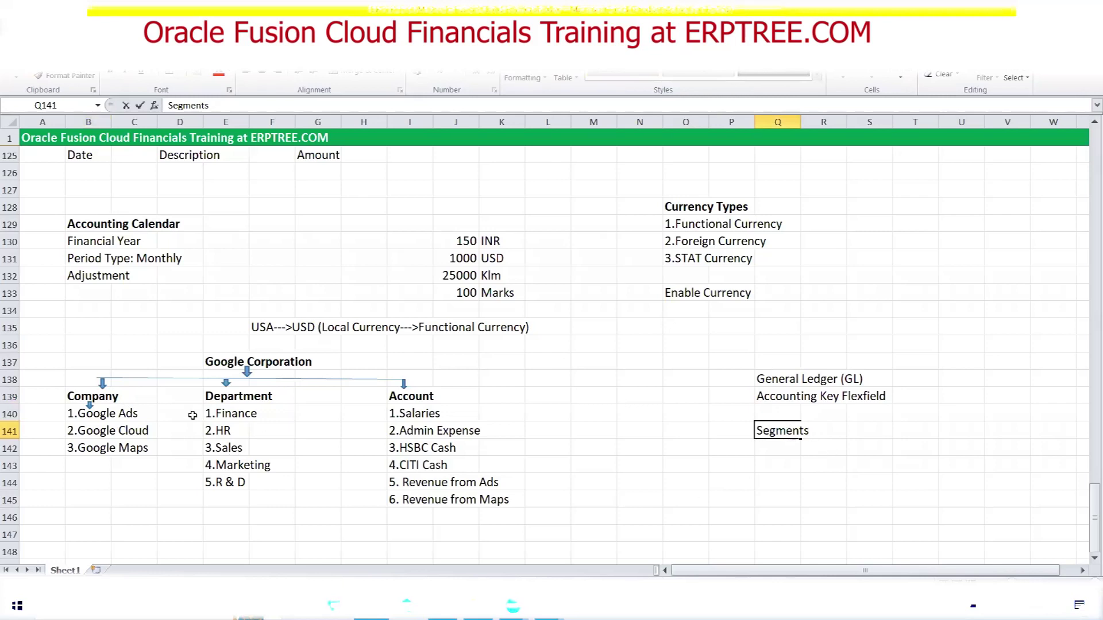
# - Enter Segment Values in cell Q142 as the term for the entries listed under the headings
pyautogui.moveTo(82, 395); pyautogui.dragTo(454, 397)
pyautogui.moveTo(76, 414); pyautogui.dragTo(132, 445)
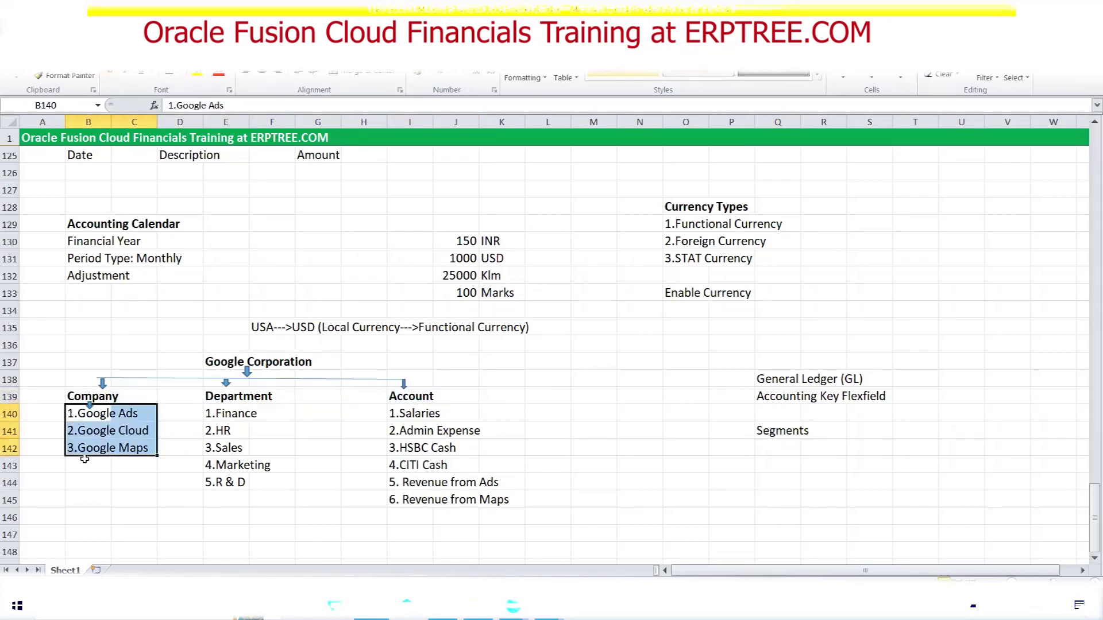
pyautogui.click(772, 448)
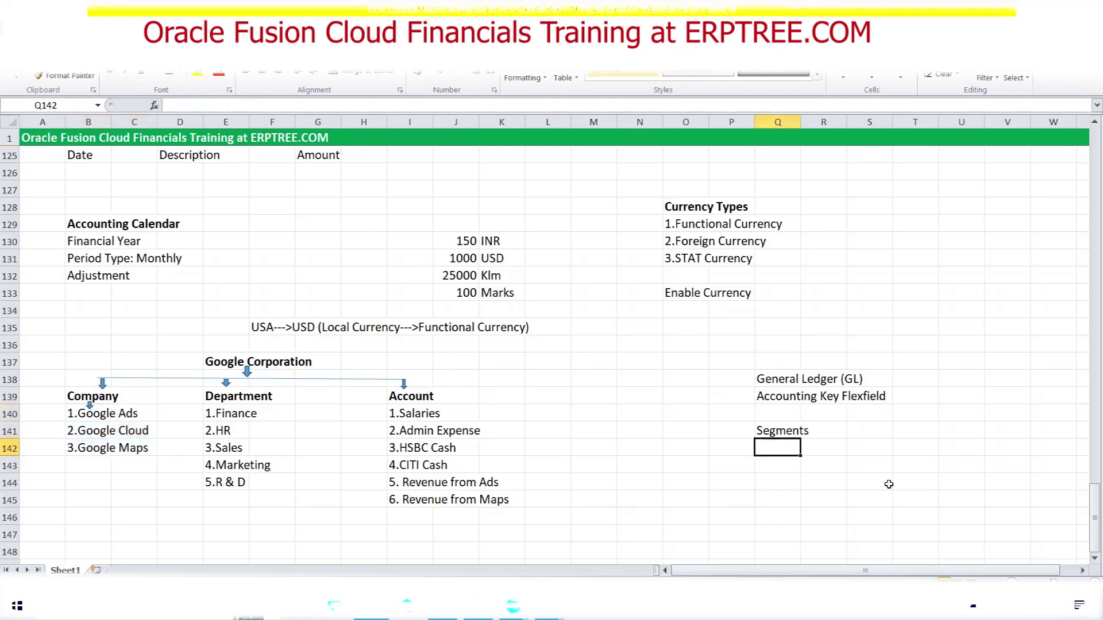
pyautogui.write('Segment ')
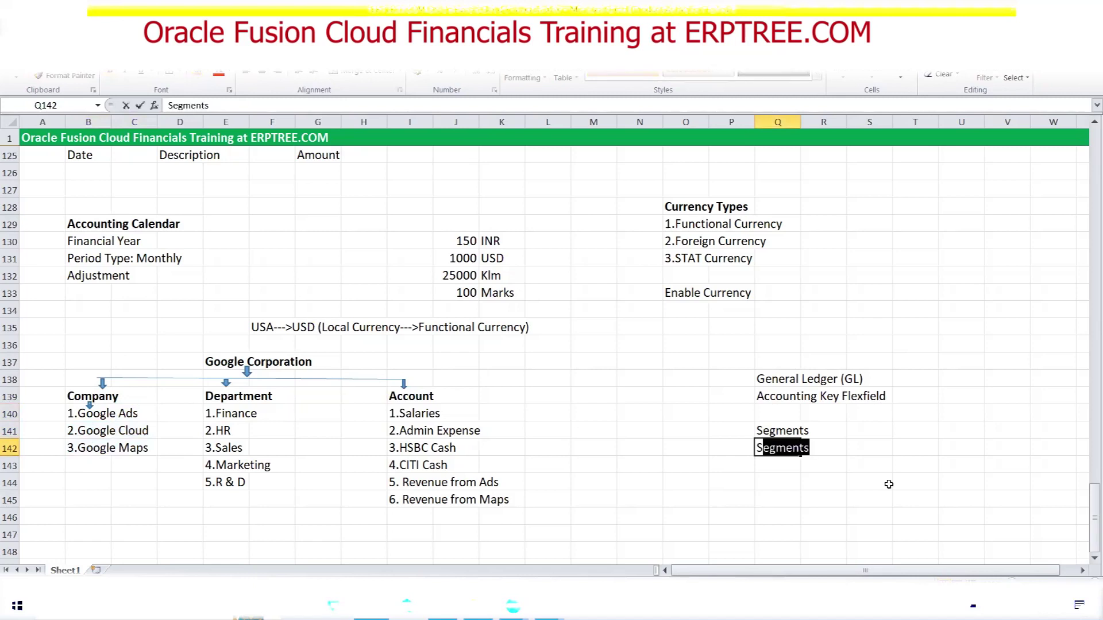
pyautogui.write('Values')
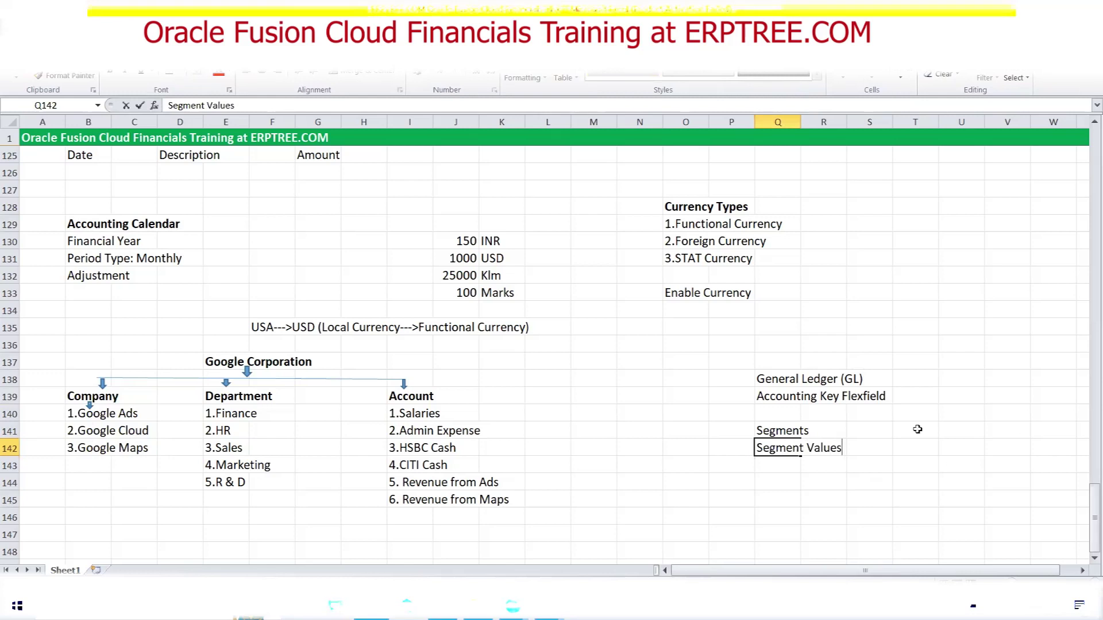
# - Enter Chart of Accounts (COA) Structure Name in cell Q140 as the term for the Google Corporation title
pyautogui.moveTo(65, 399); pyautogui.dragTo(506, 501)
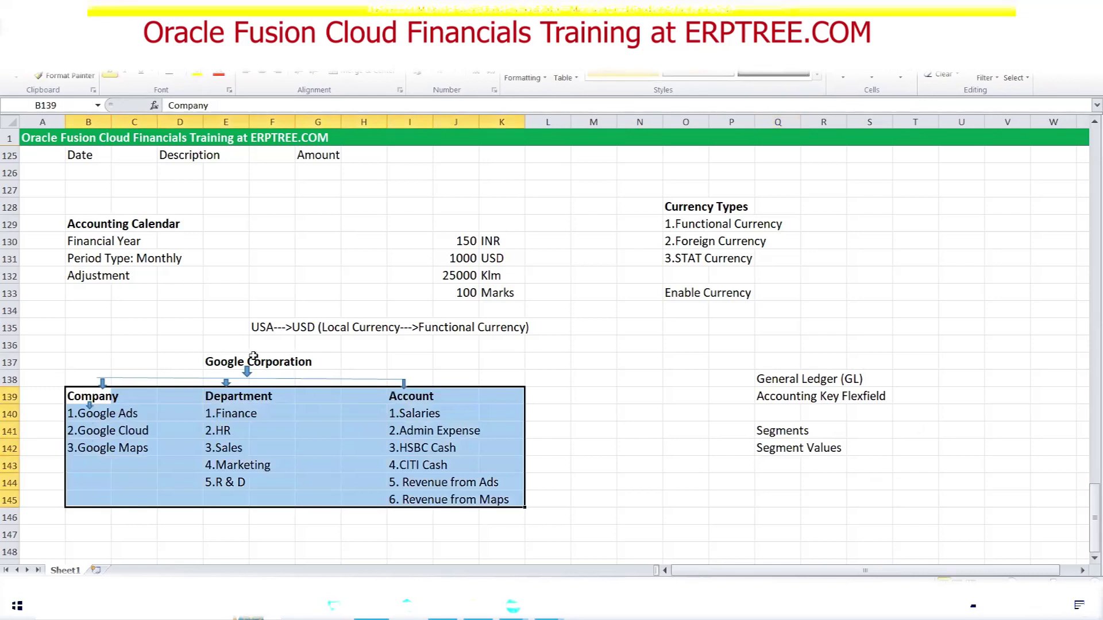
pyautogui.click(220, 358)
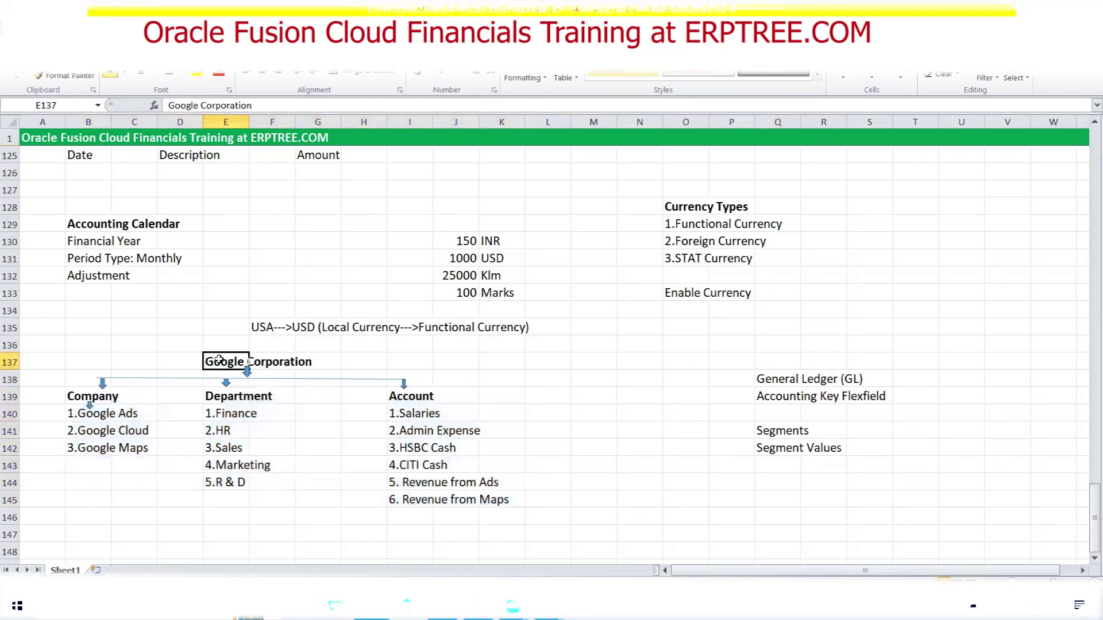
pyautogui.click(778, 413)
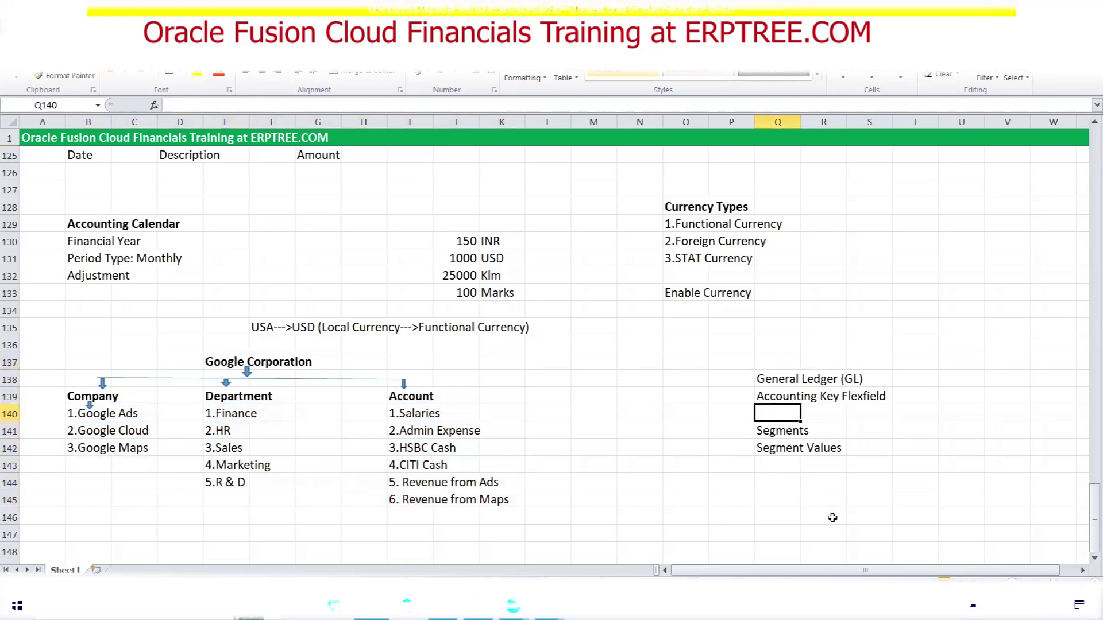
pyautogui.write('Ch')
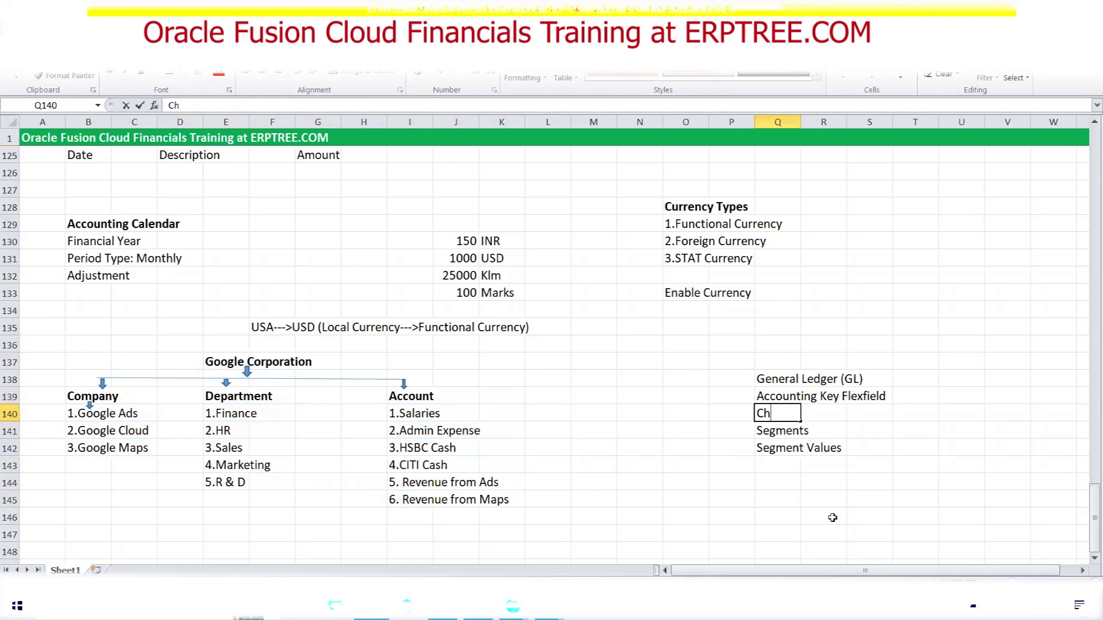
pyautogui.write('art of Accounts')
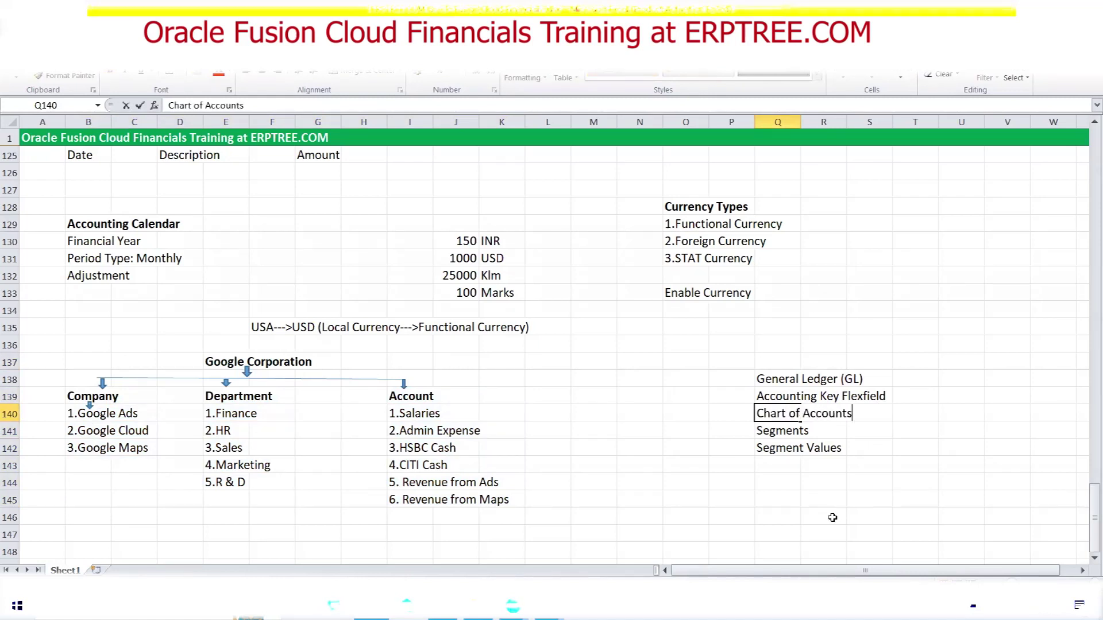
pyautogui.write(' (COA) Structure')
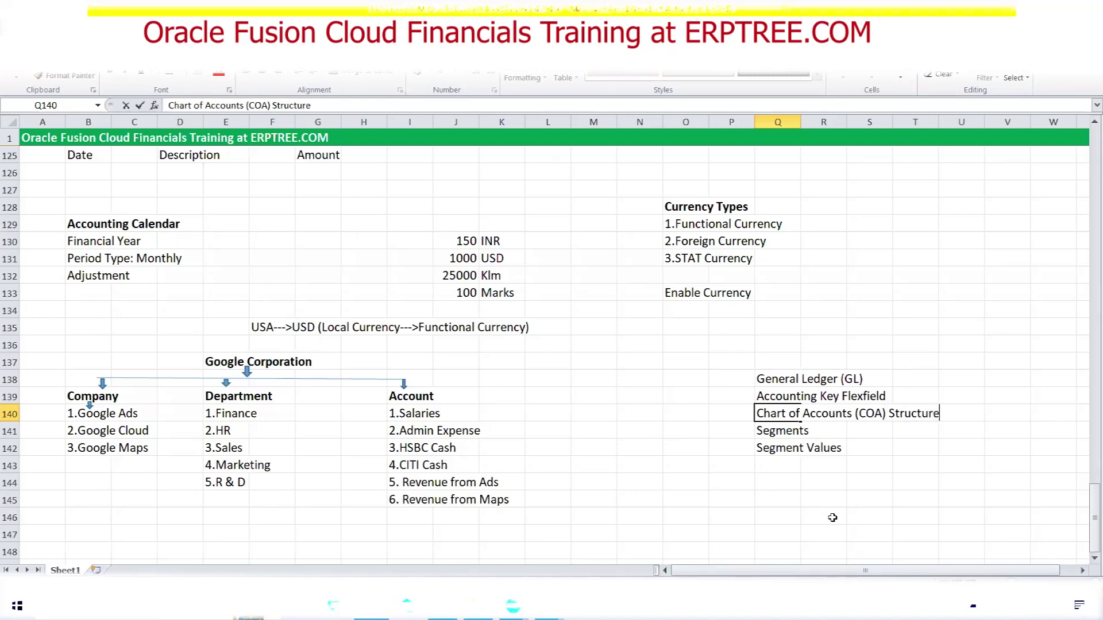
pyautogui.write('Name')
# - Match the Google Corporation title, the row 139 headings and their listed values to the structure name, segments and segment values in Q140:Q142
pyautogui.moveTo(72, 373); pyautogui.dragTo(506, 524)
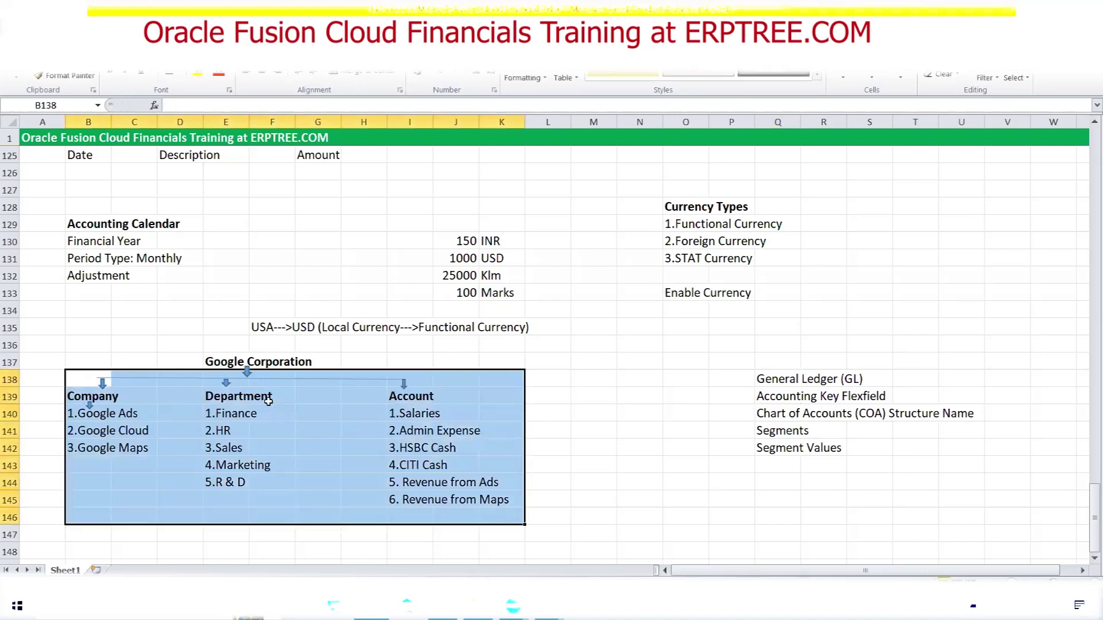
pyautogui.moveTo(213, 359); pyautogui.dragTo(336, 363)
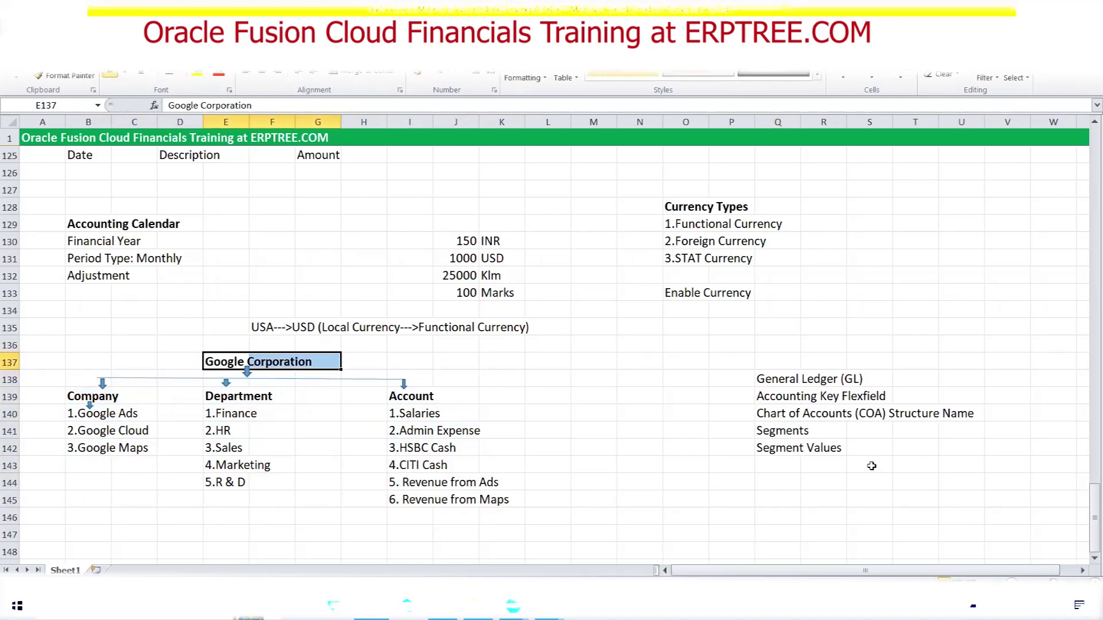
pyautogui.click(784, 413)
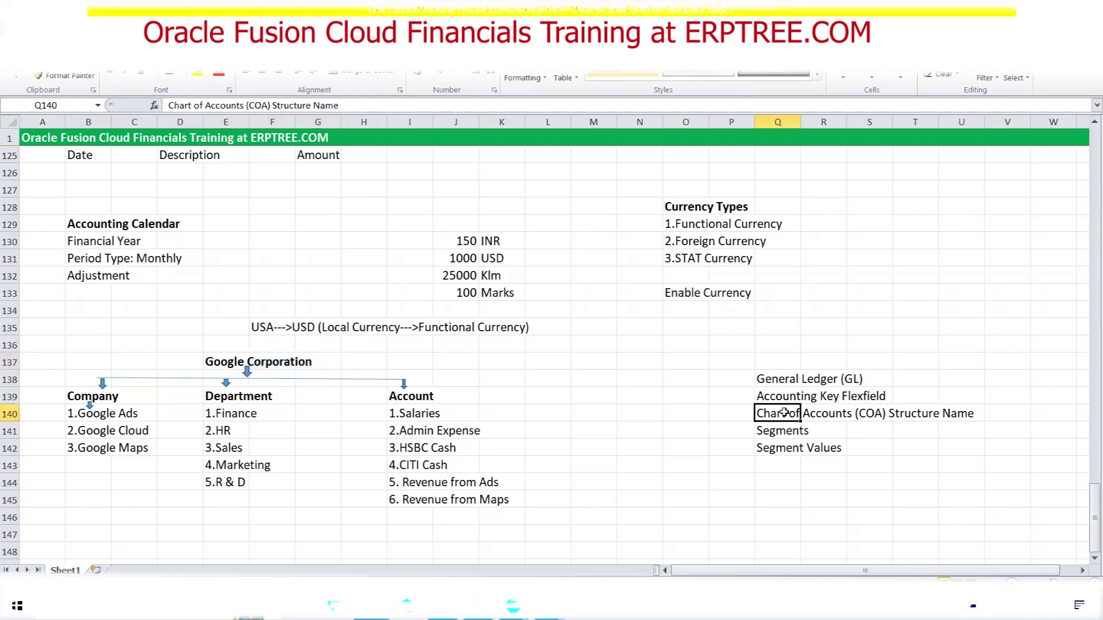
pyautogui.moveTo(225, 359); pyautogui.dragTo(295, 358)
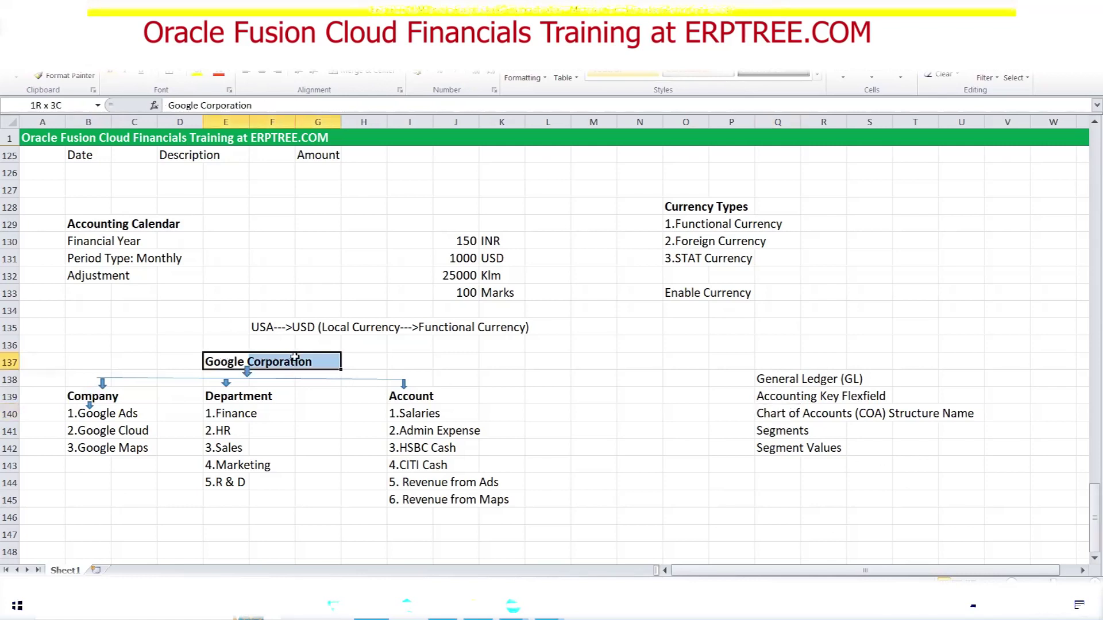
pyautogui.click(767, 417)
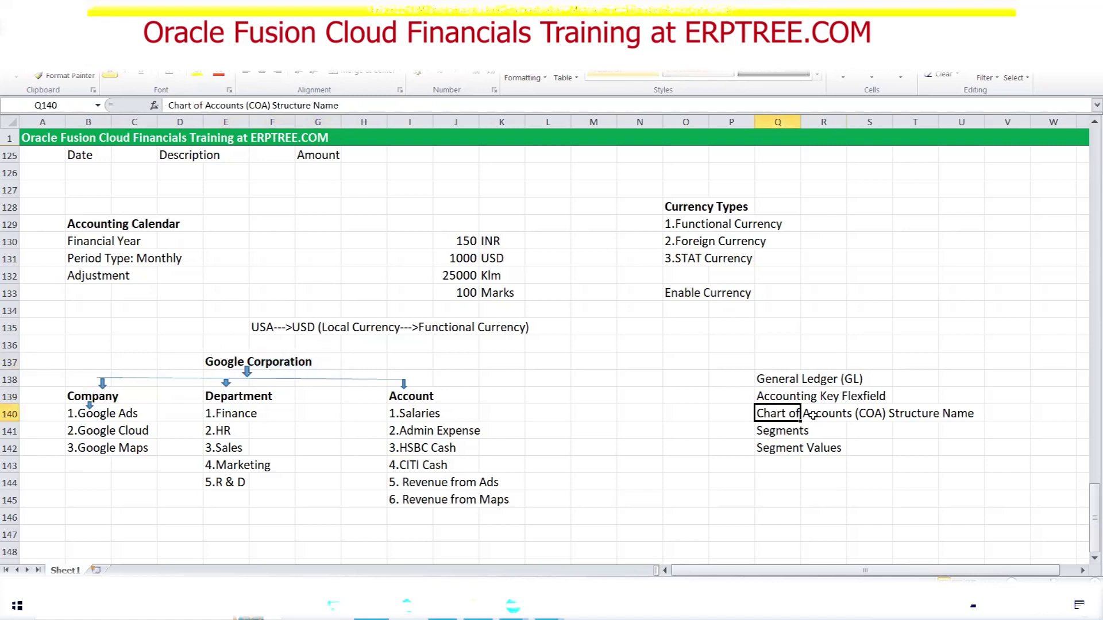
pyautogui.moveTo(812, 415); pyautogui.dragTo(977, 415)
pyautogui.click(89, 396)
pyautogui.moveTo(89, 395); pyautogui.dragTo(417, 395)
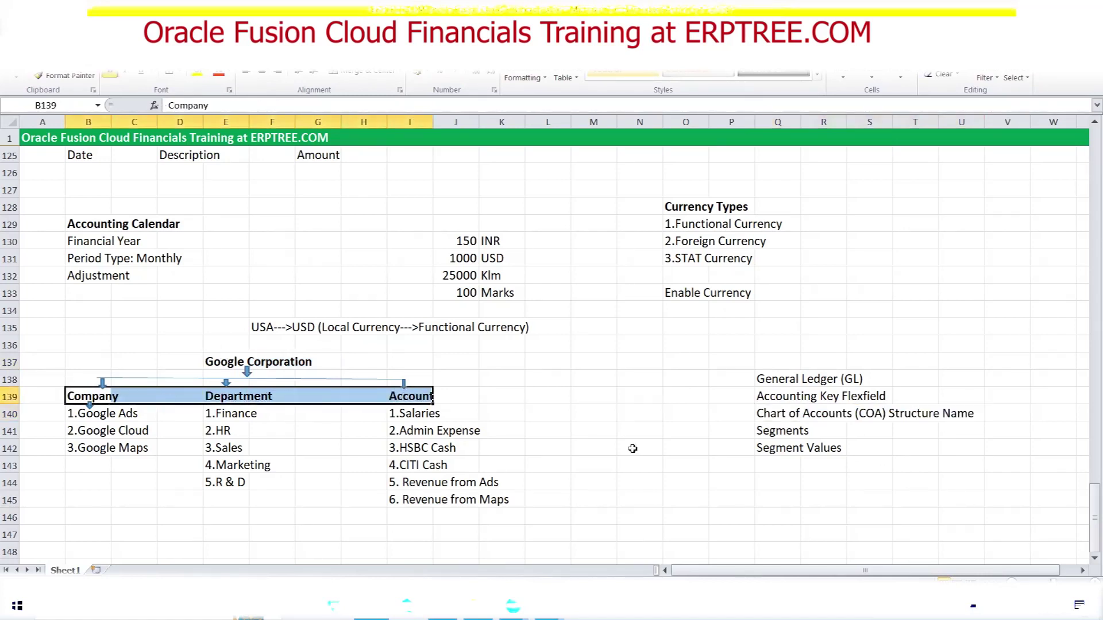
pyautogui.click(776, 434)
pyautogui.moveTo(75, 411); pyautogui.dragTo(478, 501)
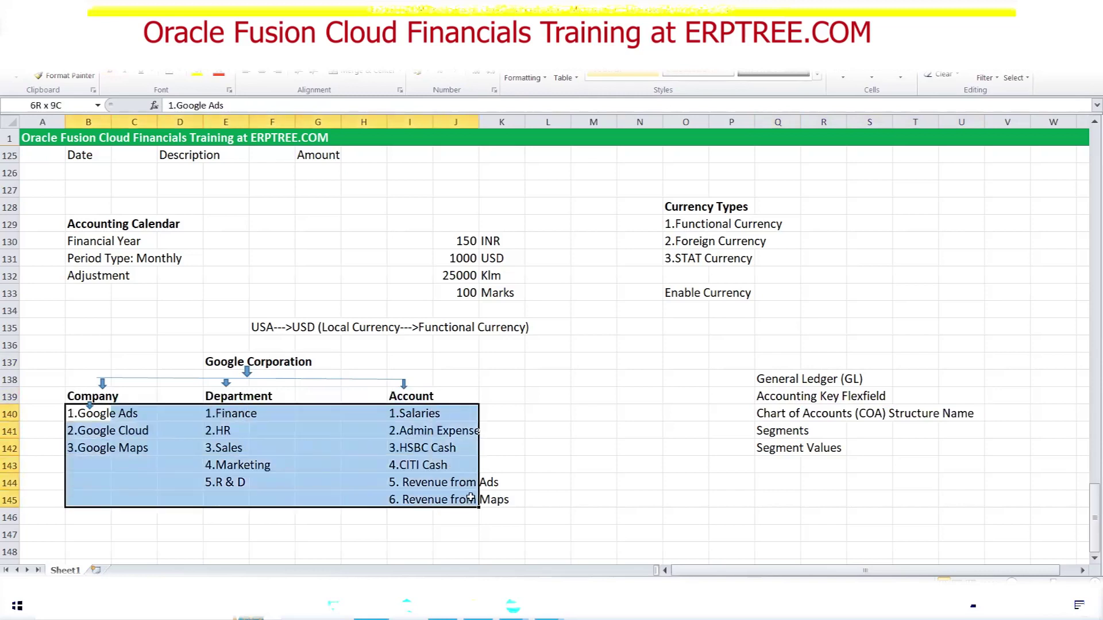
pyautogui.click(772, 447)
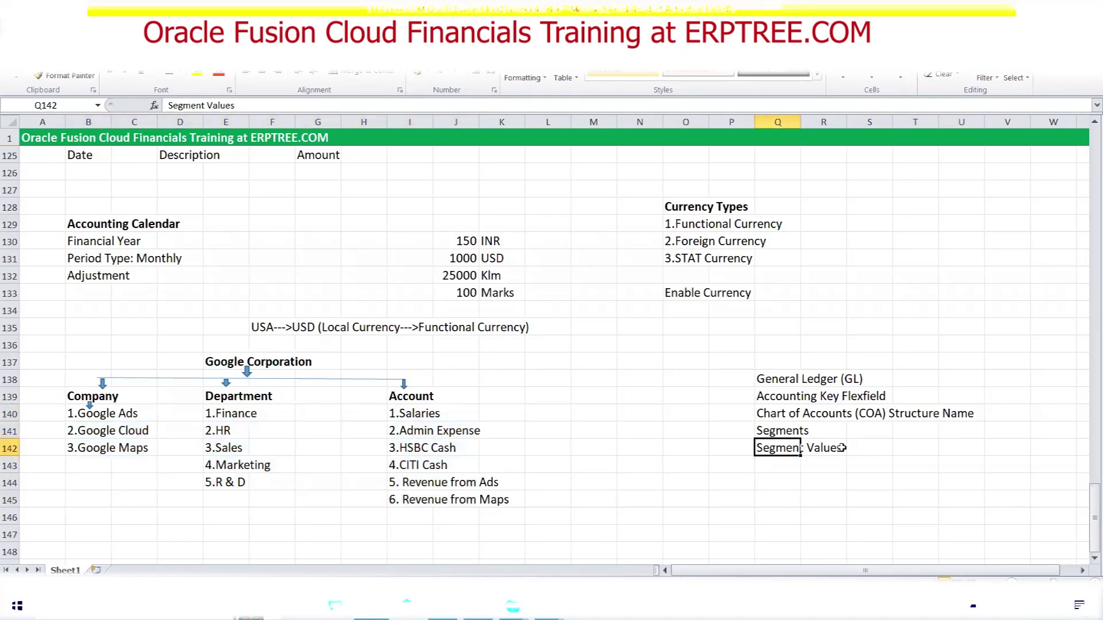
pyautogui.moveTo(763, 411); pyautogui.dragTo(972, 451)
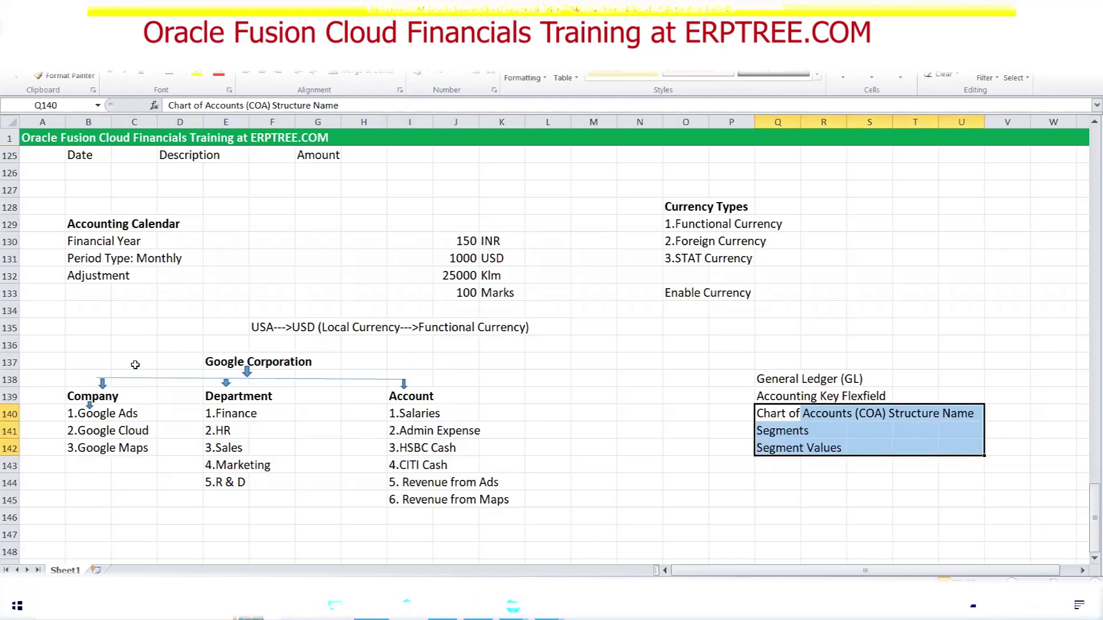
# - Review how the Date, Description and Amount headings in row 125 relate to the accounting calendar, currency types and chart of accounts notes
pyautogui.scroll(1, 135, 365)
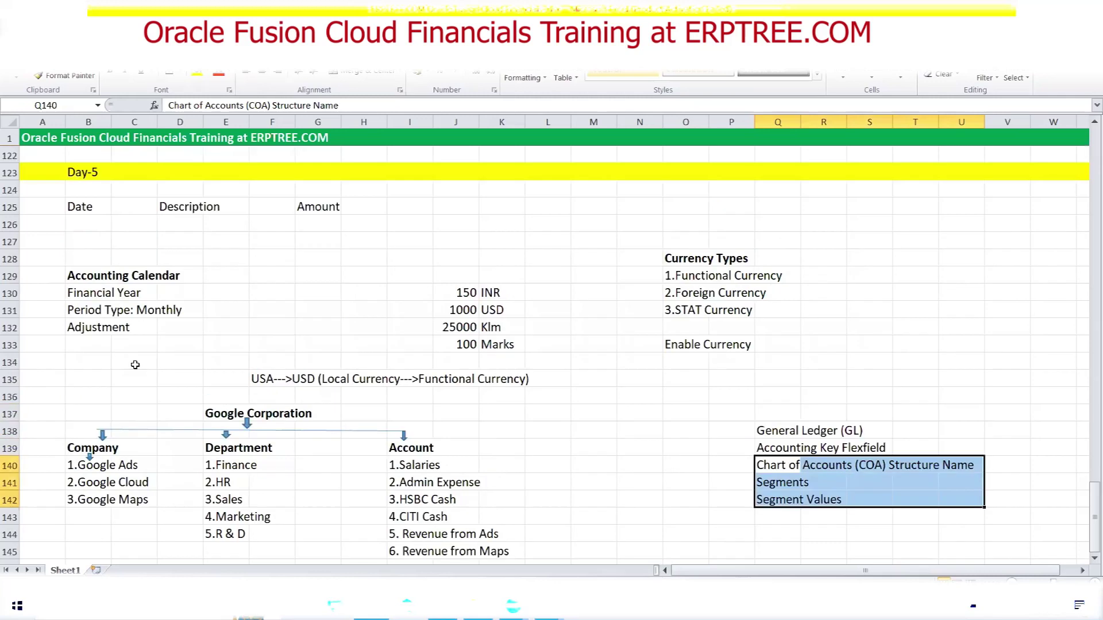
pyautogui.click(87, 275)
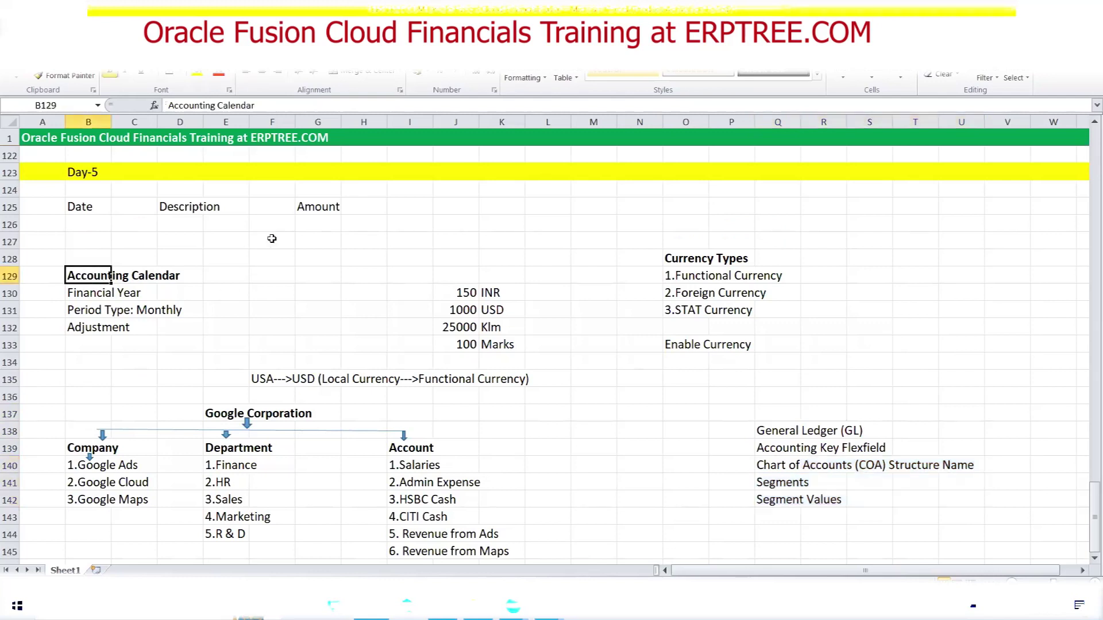
pyautogui.click(309, 209)
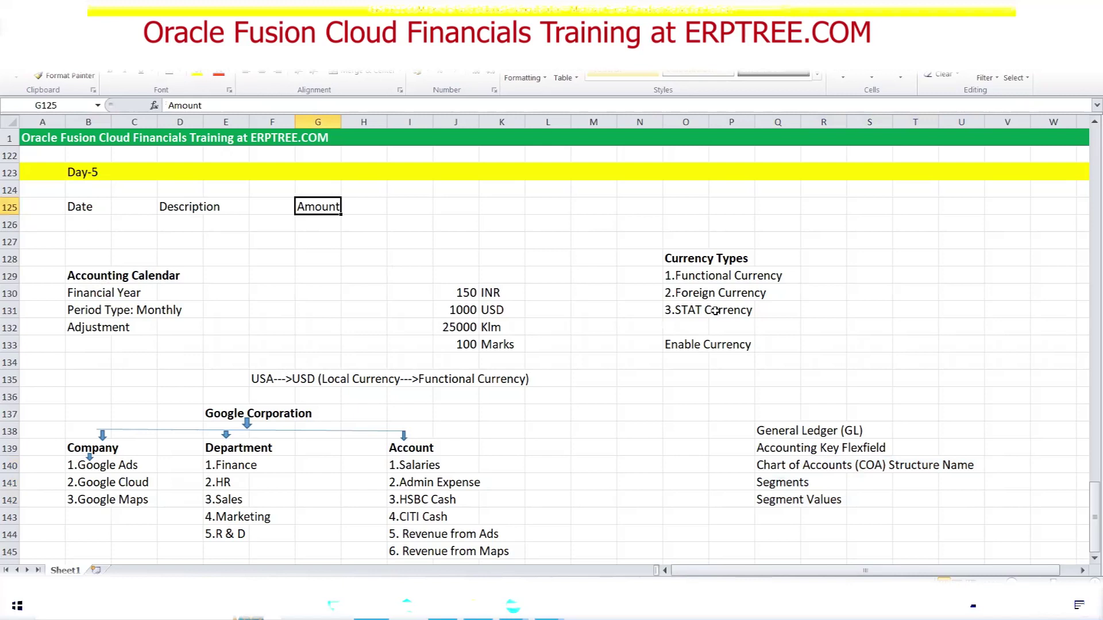
pyautogui.click(705, 260)
pyautogui.click(179, 208)
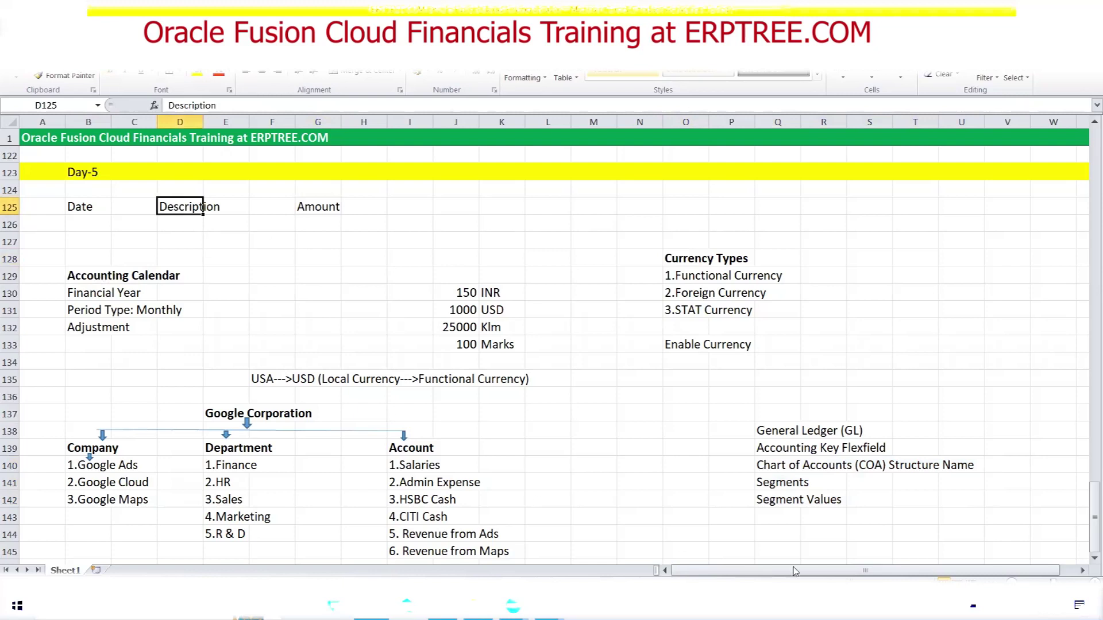
pyautogui.moveTo(770, 466); pyautogui.dragTo(962, 472)
pyautogui.scroll(-2, 833, 430)
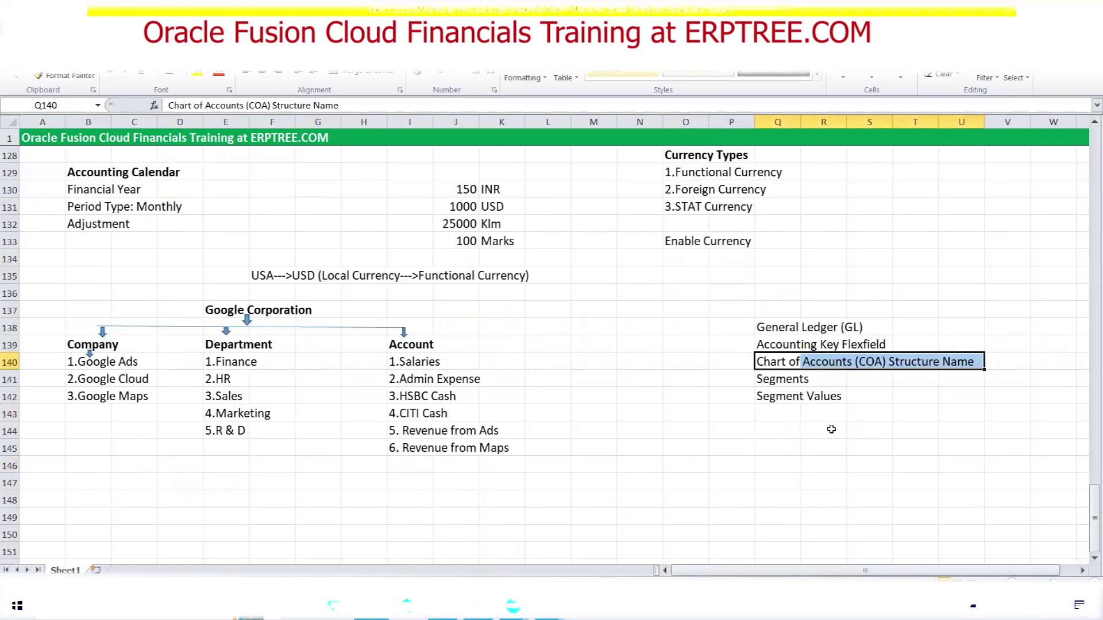
pyautogui.click(775, 383)
pyautogui.click(777, 399)
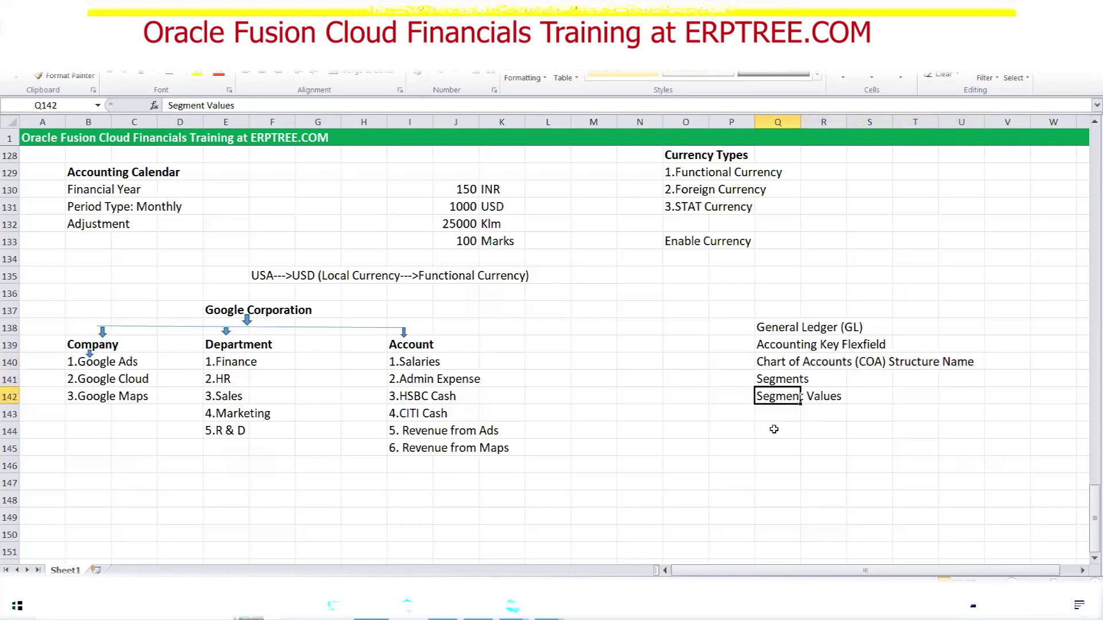
pyautogui.scroll(3, 663, 417)
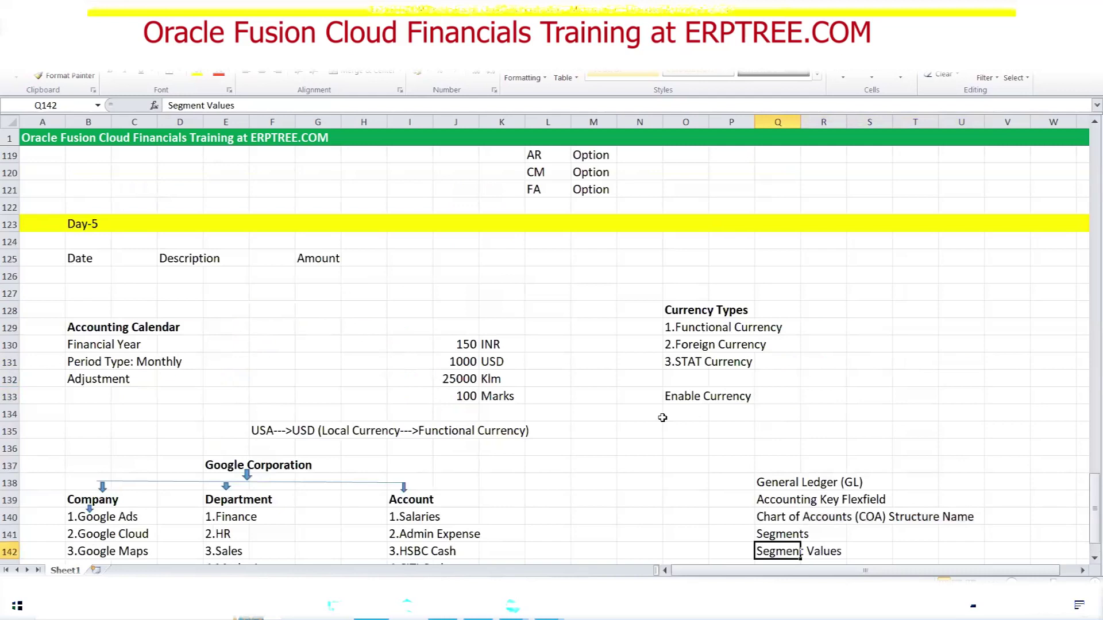
pyautogui.click(179, 264)
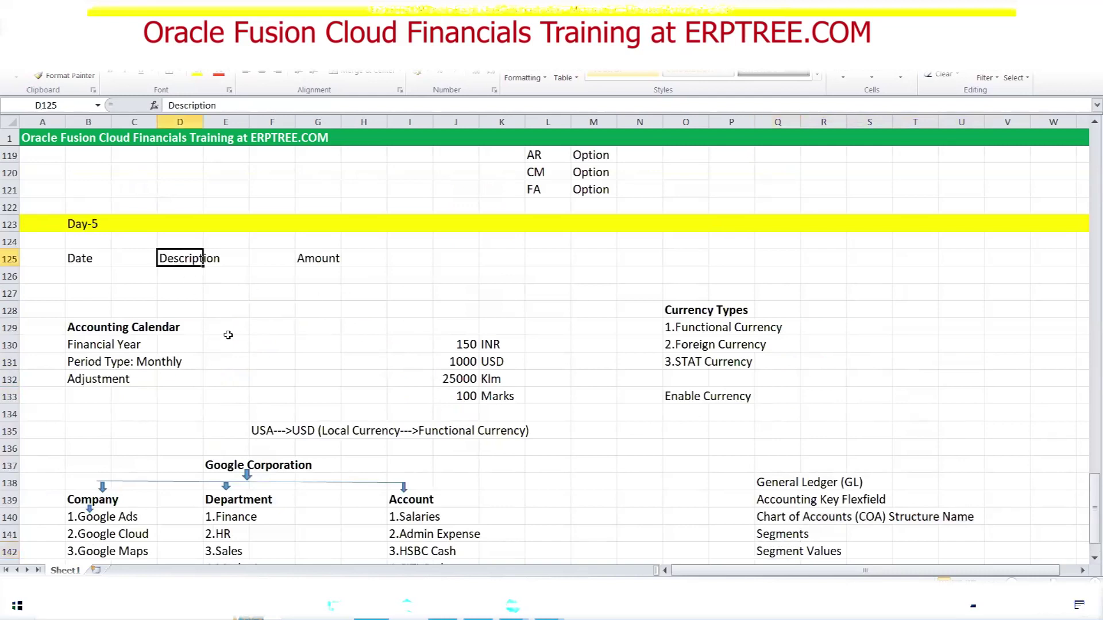
# - Enter Company Value Set in cell B145 as the heading for a value set below the Company entries
pyautogui.scroll(-3, 228, 335)
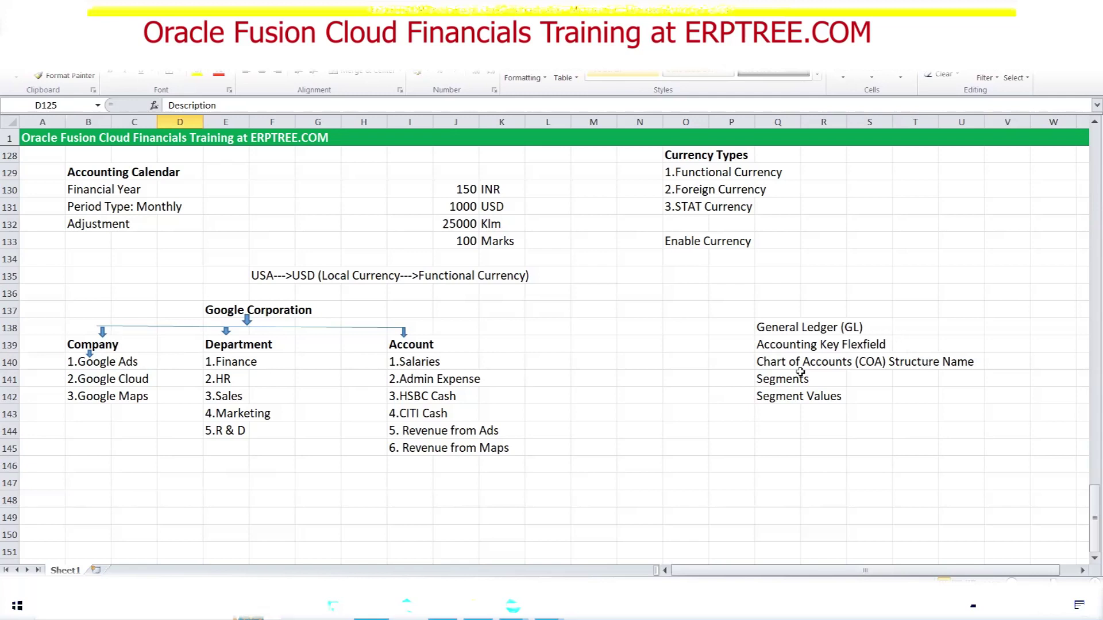
pyautogui.click(72, 351)
pyautogui.moveTo(71, 362); pyautogui.dragTo(142, 393)
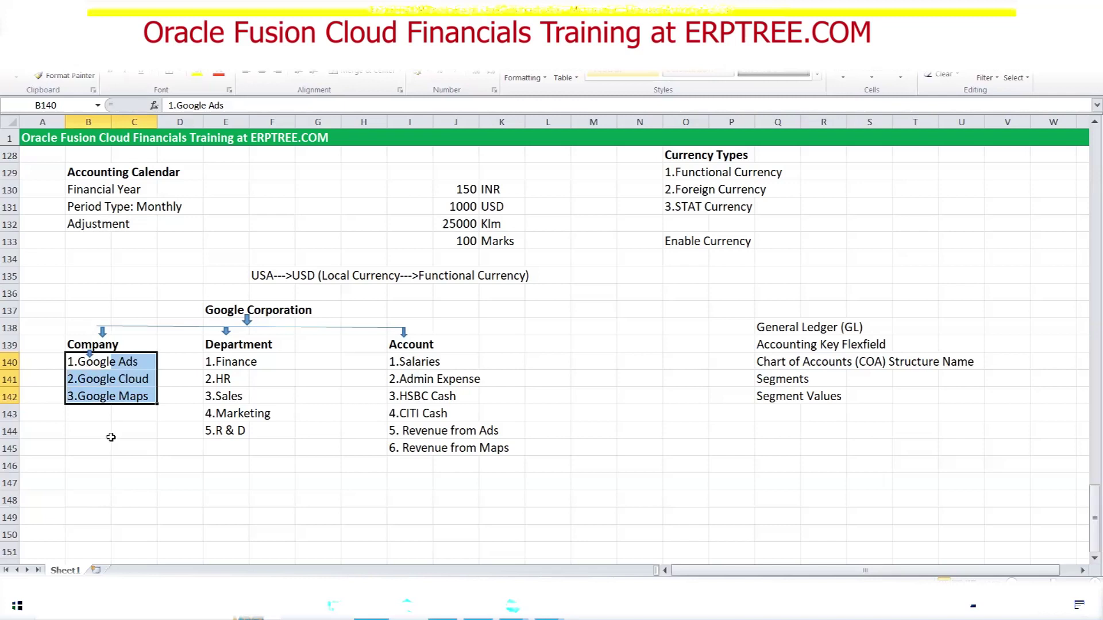
pyautogui.click(94, 438)
pyautogui.click(93, 452)
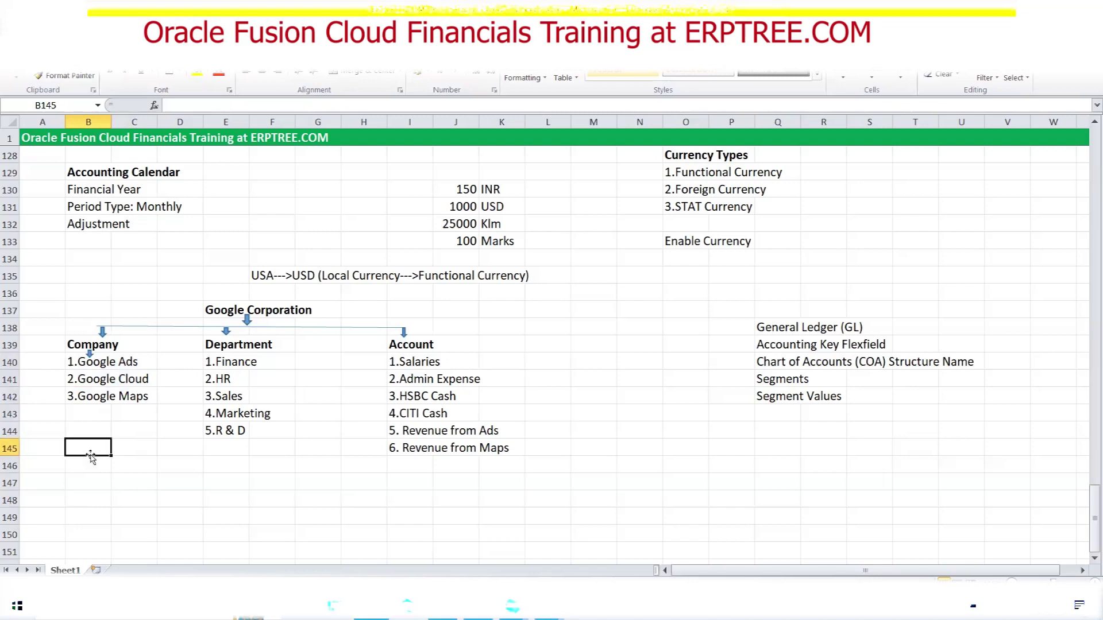
pyautogui.write('Company Value Set')
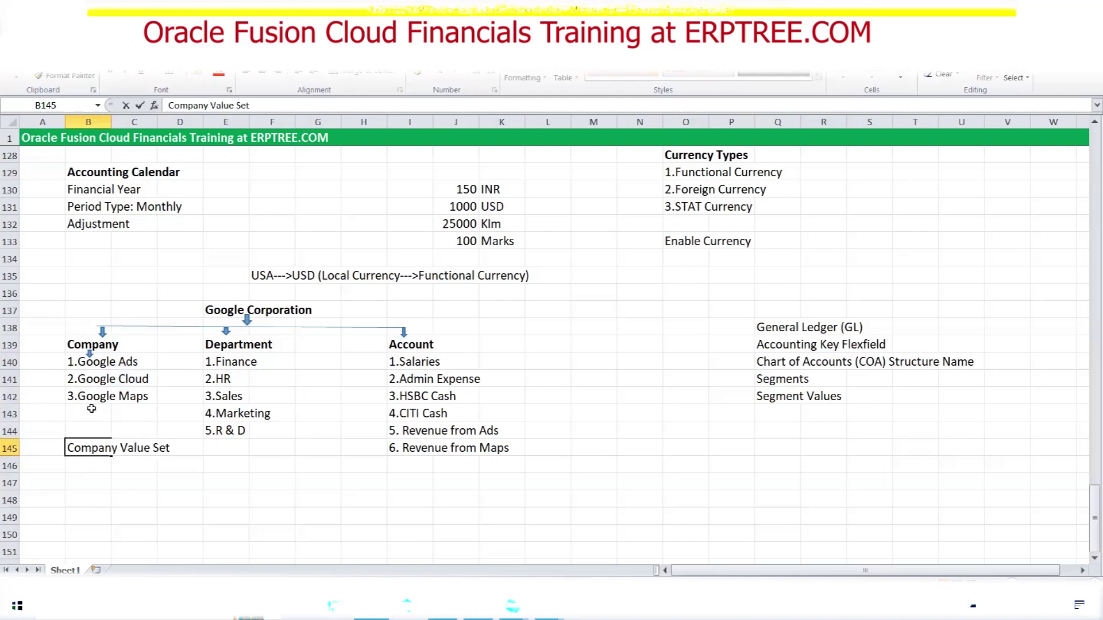
# - Copy the three Company entries, Google Ads, Google Cloud and Google Maps, from B140:C142 to the cells starting at B146
pyautogui.moveTo(77, 365); pyautogui.dragTo(136, 389)
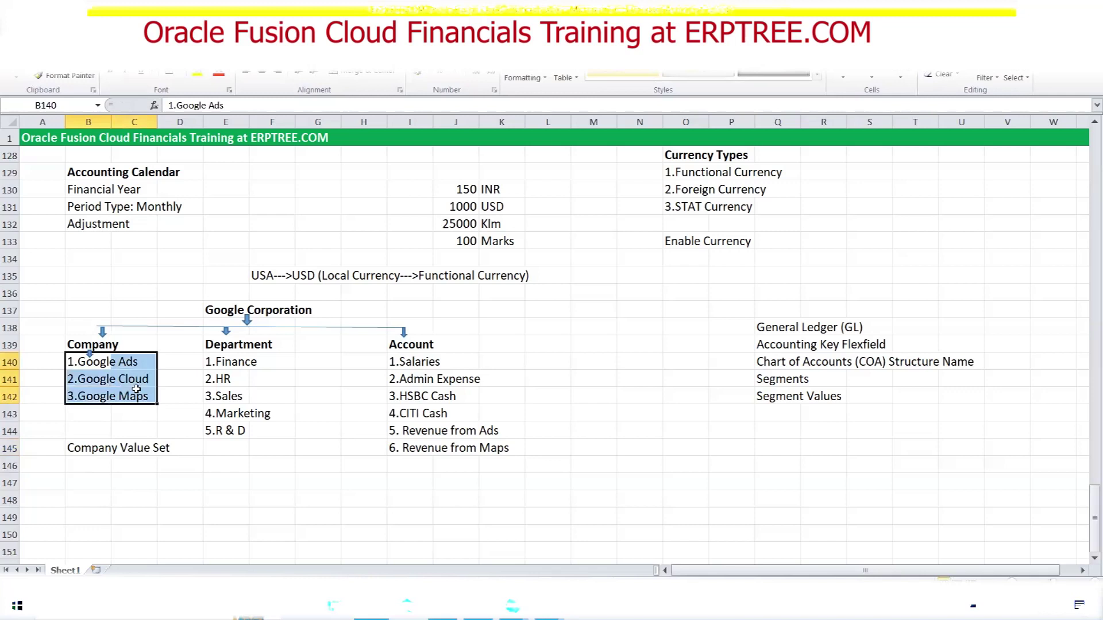
pyautogui.hotkey('ctrl', 'c')
pyautogui.click(92, 465)
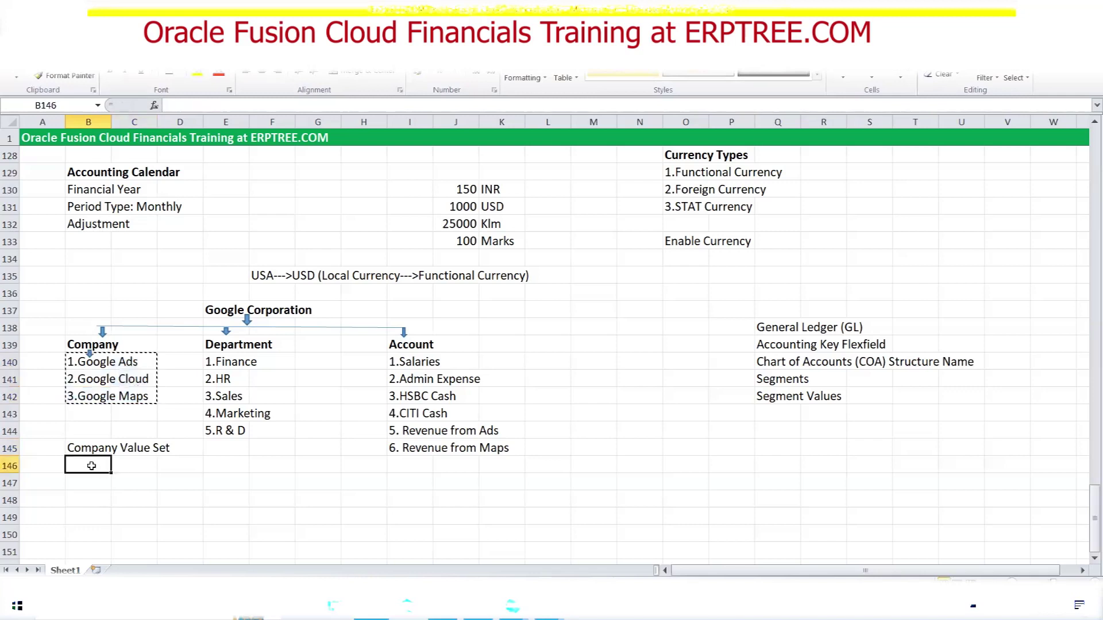
pyautogui.hotkey('ctrl', 'v')
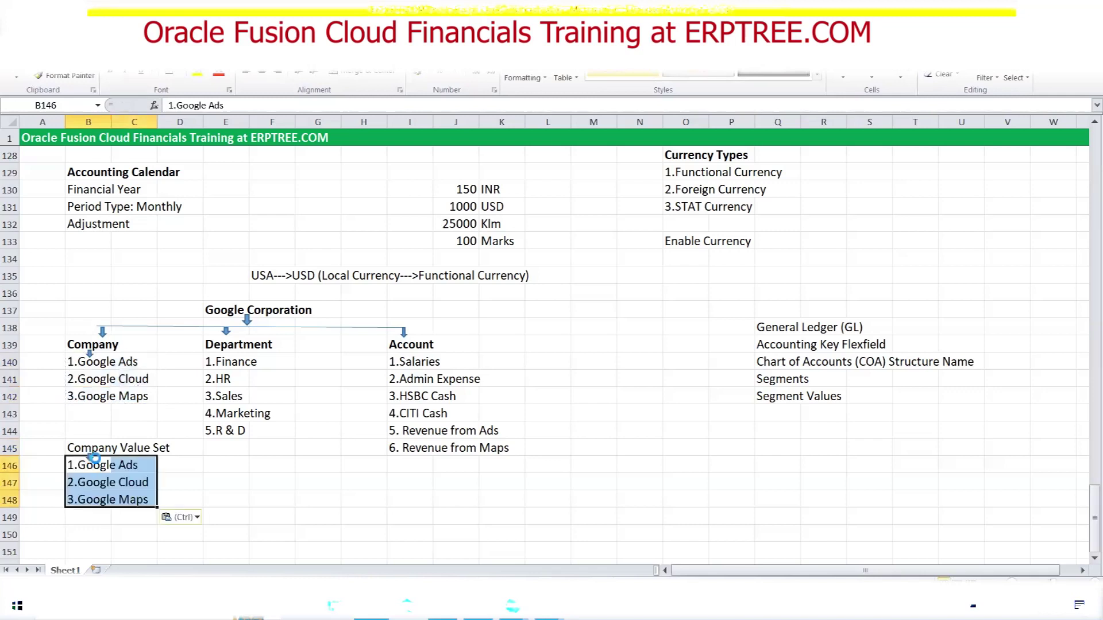
pyautogui.click(89, 456)
pyautogui.press('Escape')
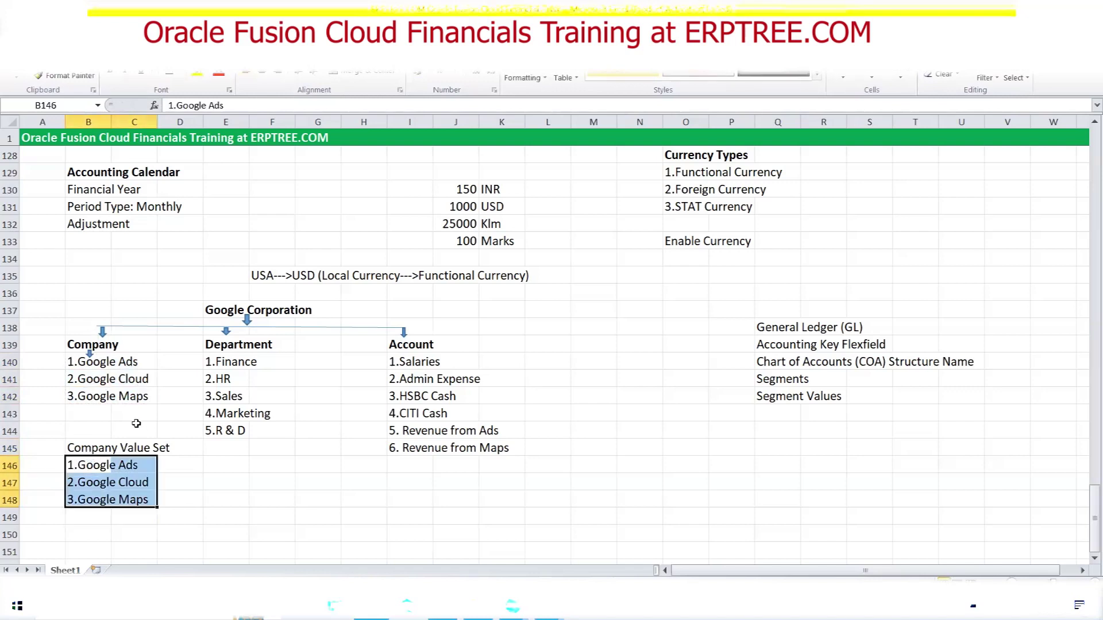
# - Review the flexfield terms in Q139:Q142 and make the Company Value Set heading in B145 bold
pyautogui.moveTo(770, 350); pyautogui.dragTo(880, 361)
pyautogui.moveTo(770, 363); pyautogui.dragTo(957, 361)
pyautogui.click(775, 380)
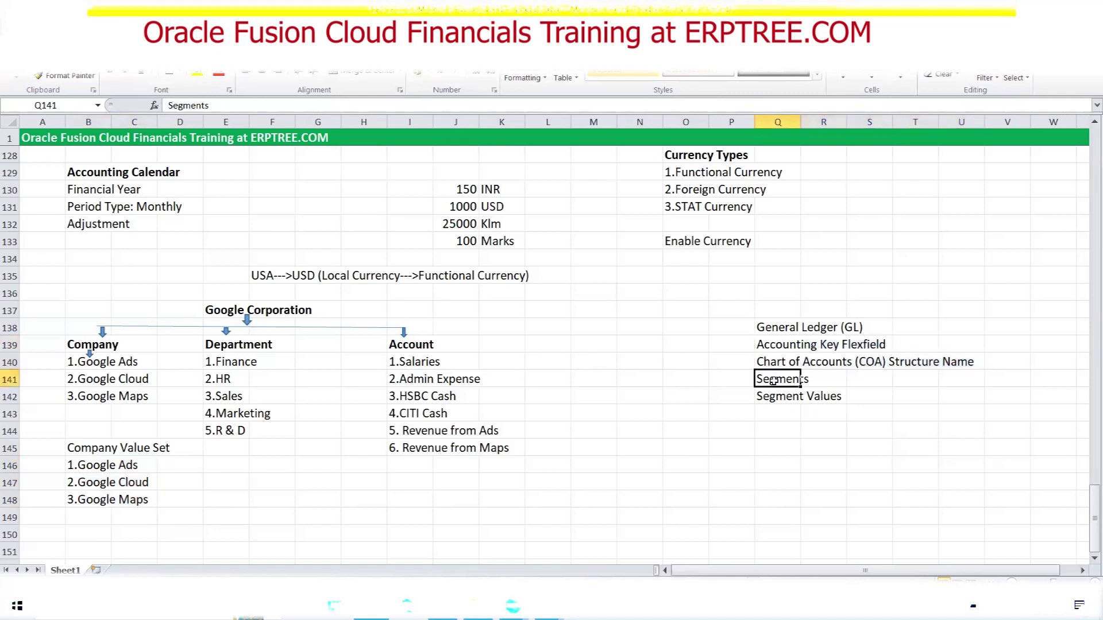
pyautogui.click(782, 398)
pyautogui.moveTo(782, 399); pyautogui.dragTo(828, 404)
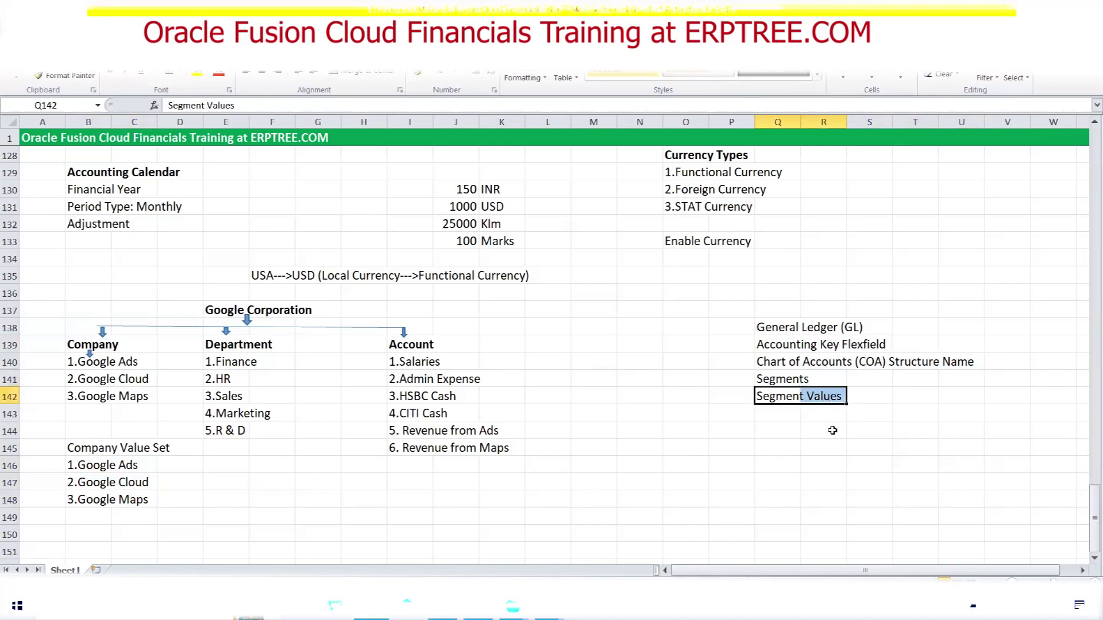
pyautogui.click(80, 451)
pyautogui.hotkey('ctrl', 'b')
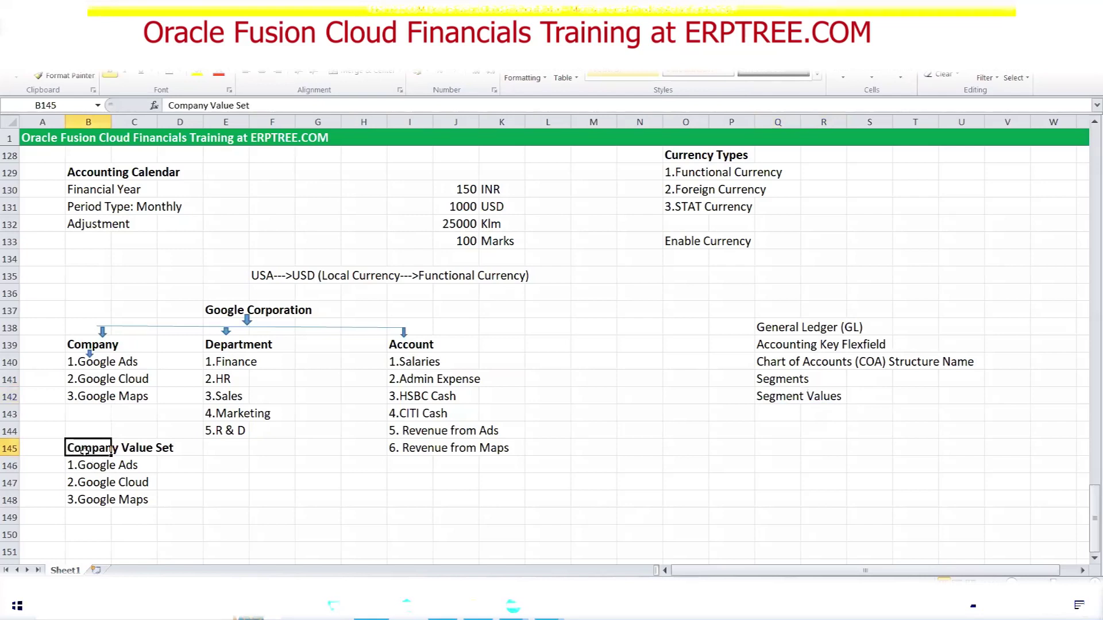
# - Delete the original Company entries in B140:C142 and the small down arrow beneath the Company heading
pyautogui.moveTo(70, 360); pyautogui.dragTo(138, 396)
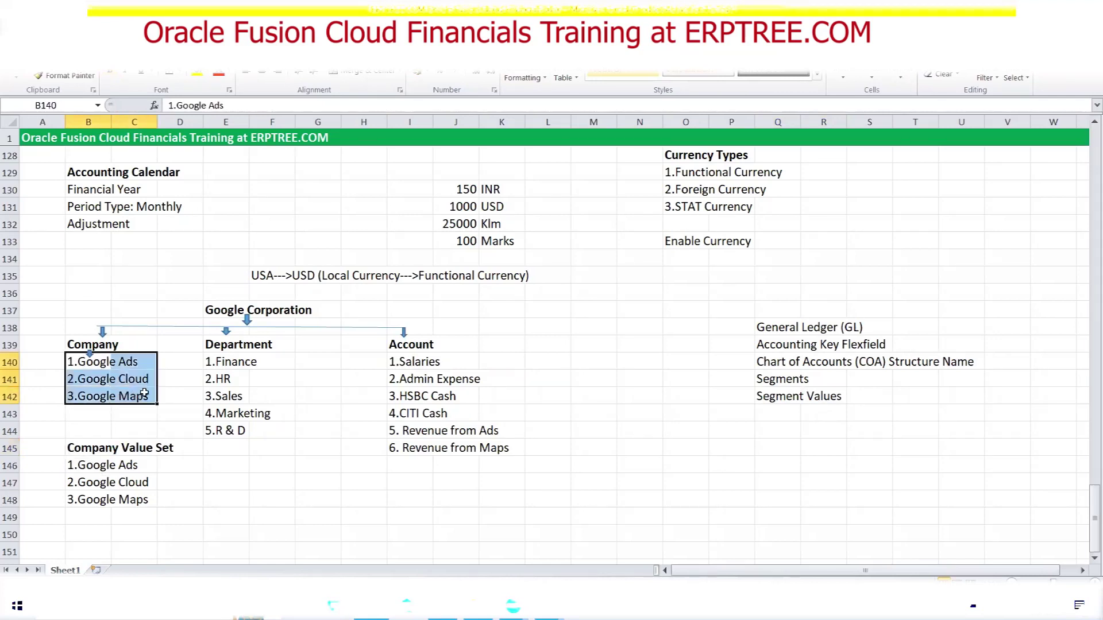
pyautogui.press('Delete')
pyautogui.click(89, 355)
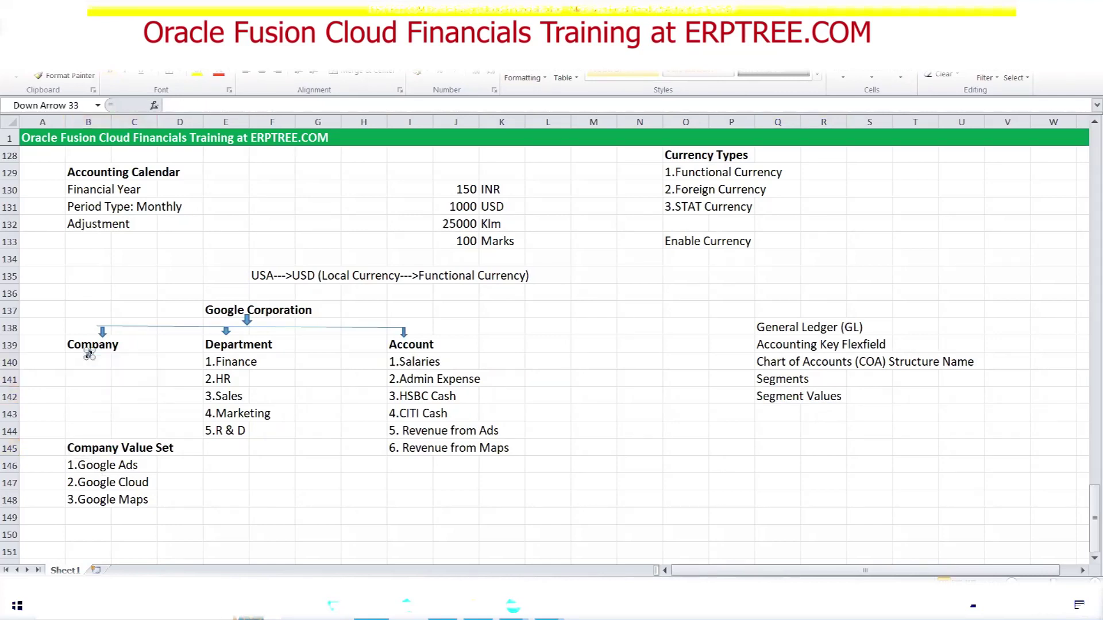
pyautogui.press('Delete')
# - Examine how the Company Value Set and its listed values in B145:B148 relate to the Company segment in B139
pyautogui.moveTo(244, 515); pyautogui.dragTo(284, 516)
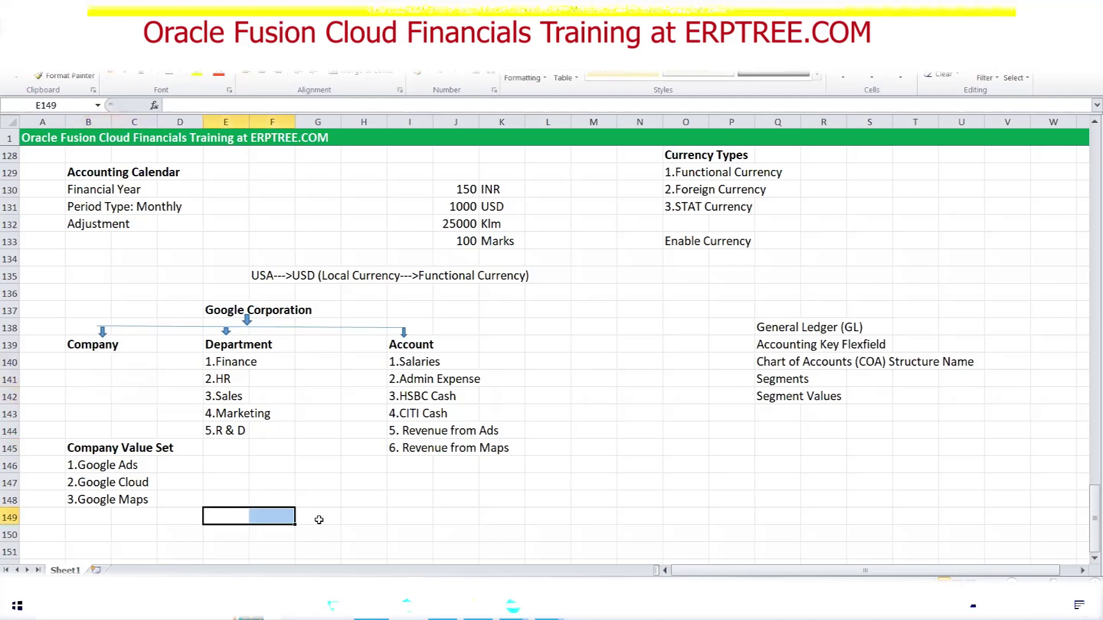
pyautogui.click(167, 471)
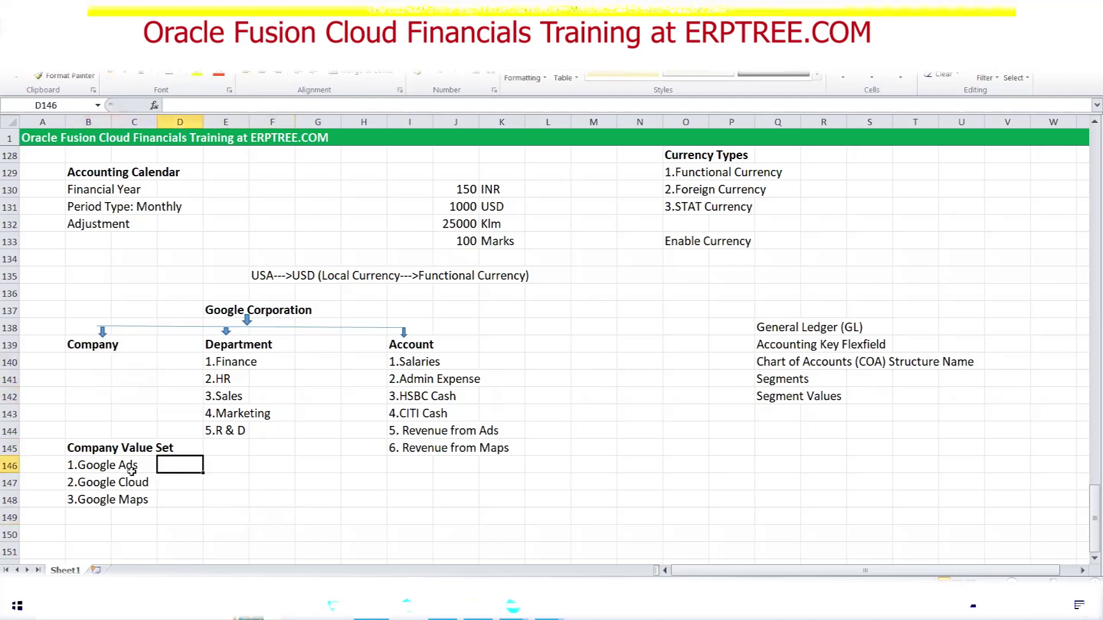
pyautogui.moveTo(78, 452); pyautogui.dragTo(164, 457)
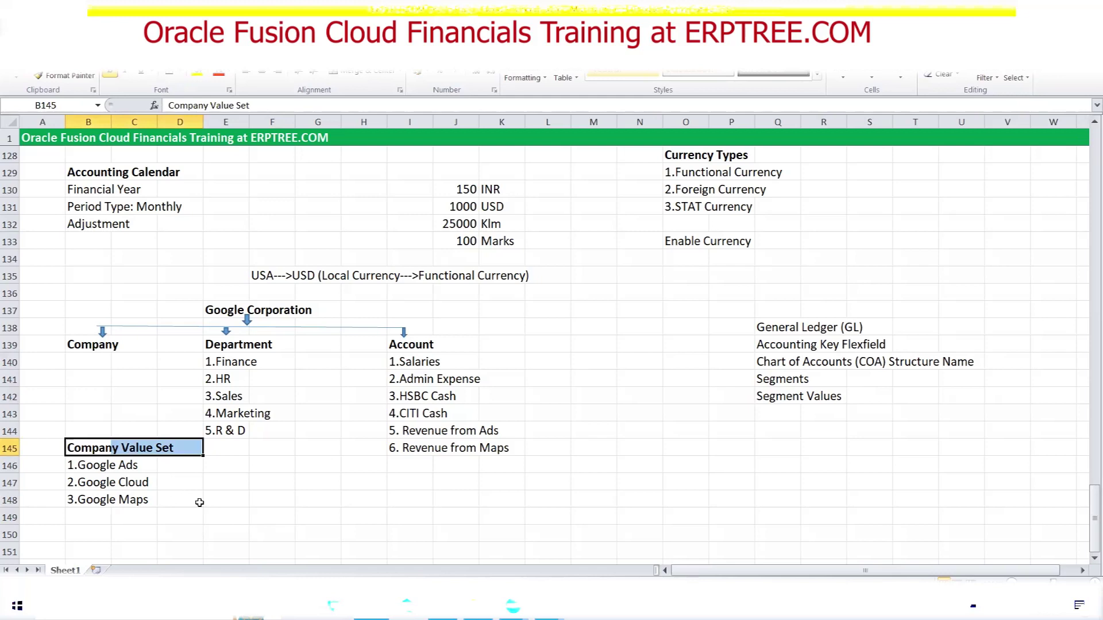
pyautogui.click(97, 468)
pyautogui.moveTo(98, 467); pyautogui.dragTo(106, 504)
pyautogui.click(189, 470)
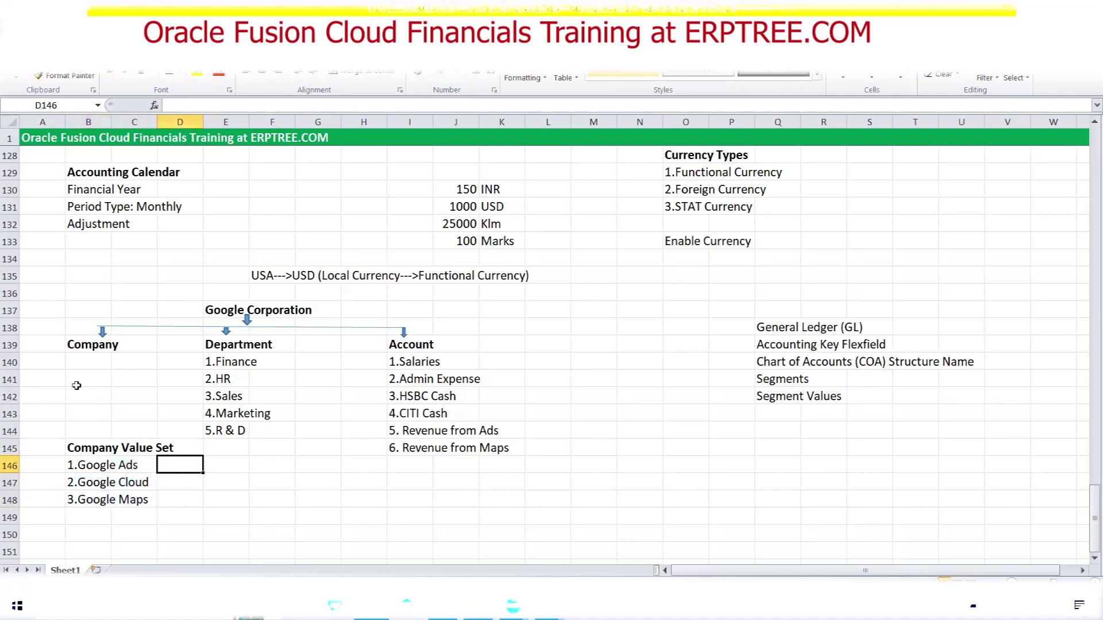
pyautogui.click(76, 344)
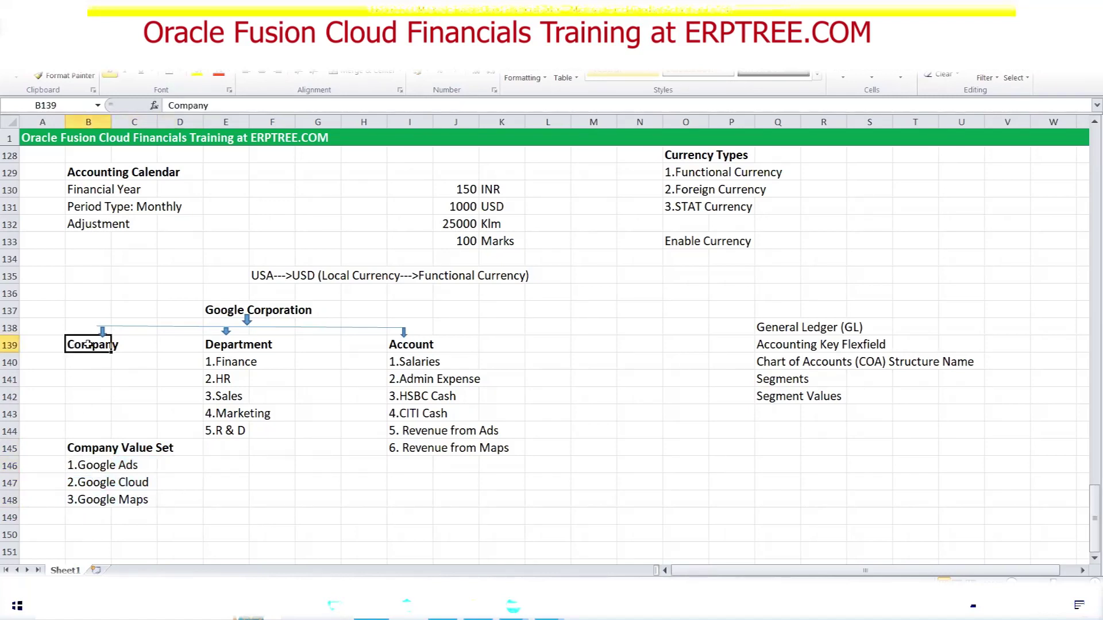
# - Draw a straight arrow from the Company Value Set heading up to the Company heading to link them
pyautogui.click(259, 513)
pyautogui.click(77, 59)
pyautogui.click(144, 78)
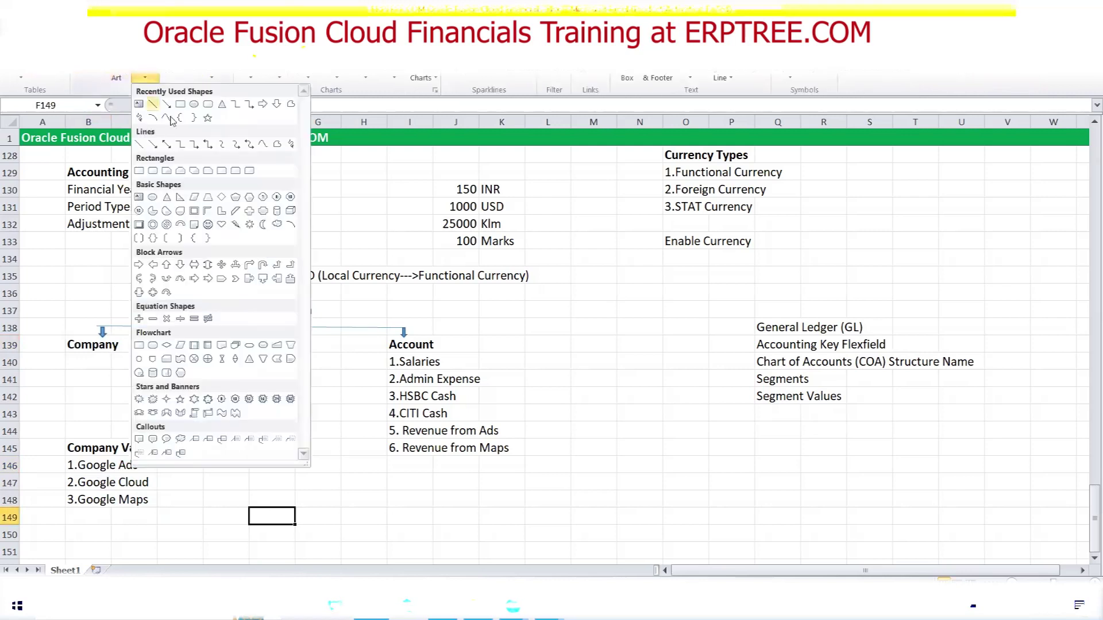
pyautogui.click(167, 105)
pyautogui.moveTo(112, 443); pyautogui.dragTo(97, 351)
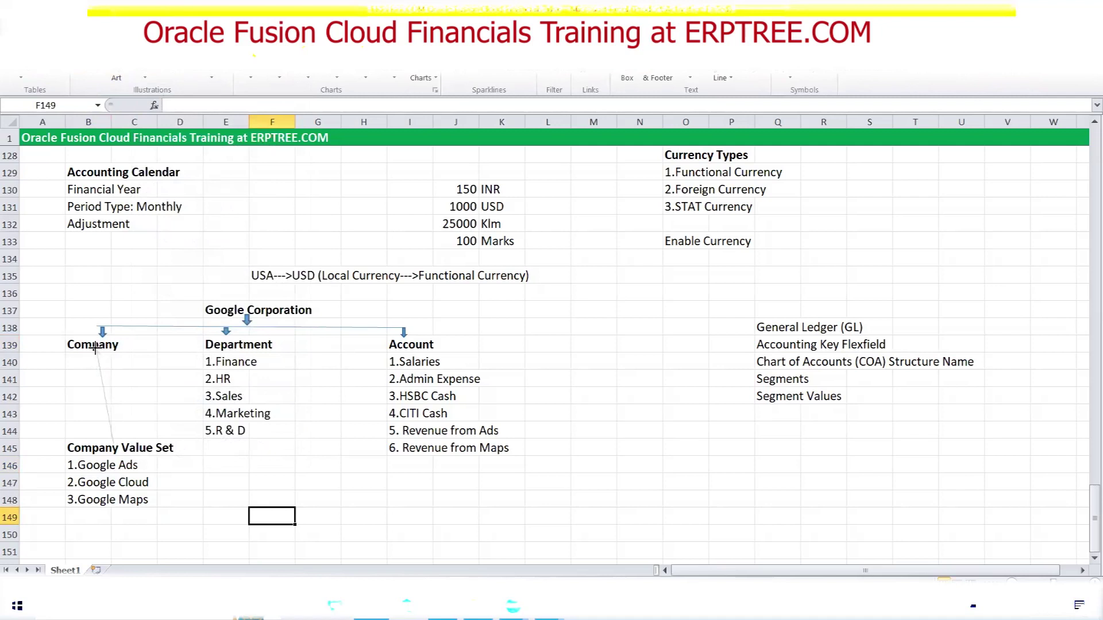
pyautogui.click(253, 481)
pyautogui.click(69, 345)
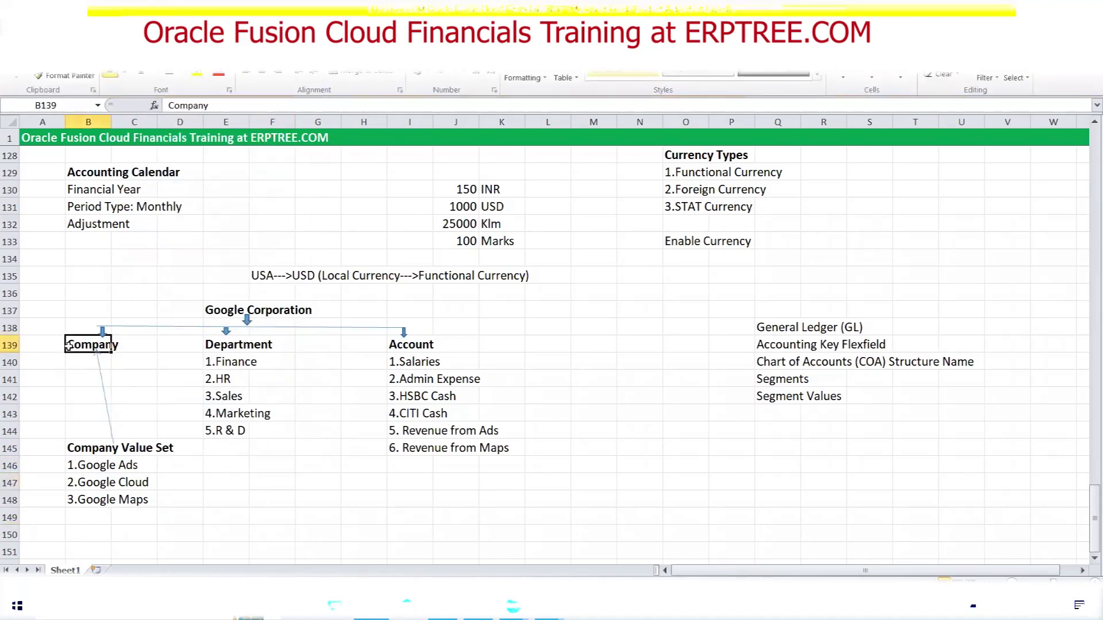
pyautogui.moveTo(79, 466); pyautogui.dragTo(139, 501)
pyautogui.click(75, 450)
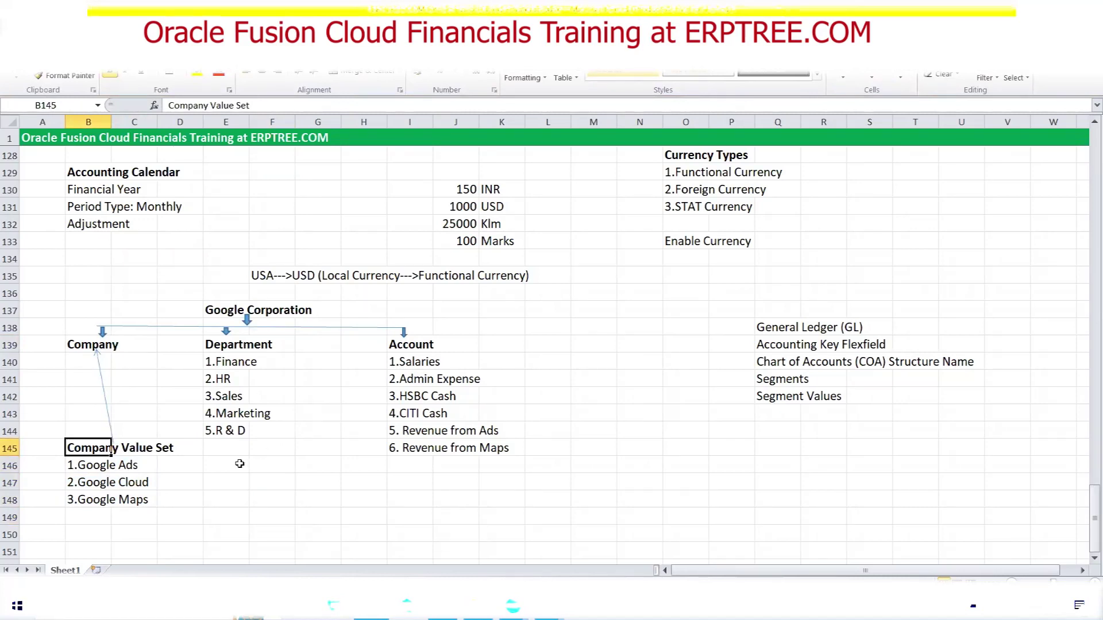
# - Enter Department Value Set in cell E145 as the heading for the department values
pyautogui.click(217, 449)
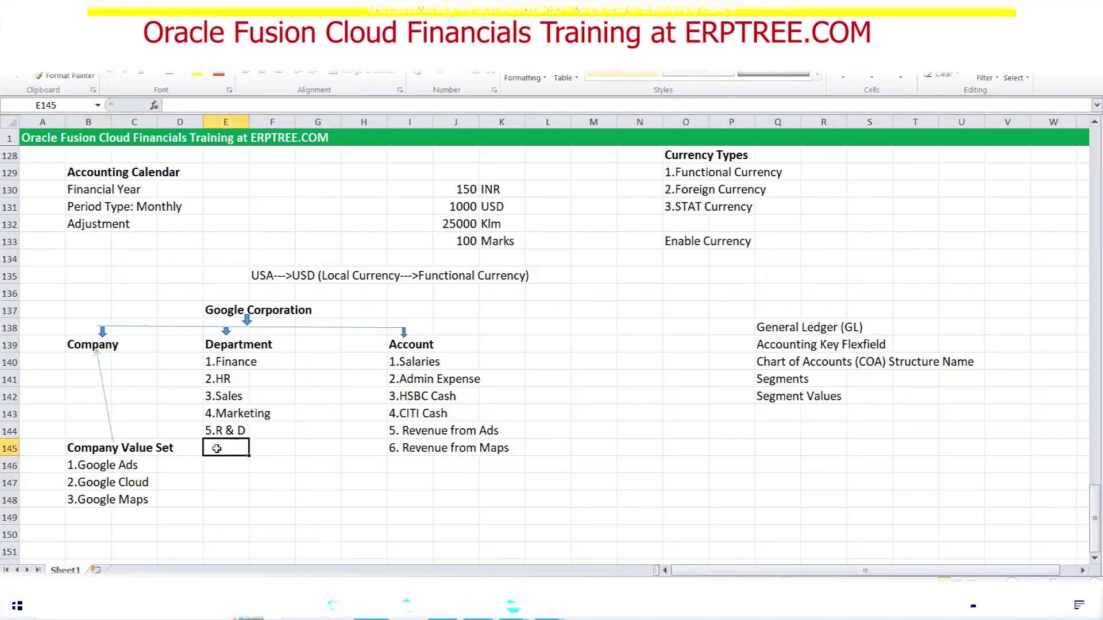
pyautogui.write('d')
pyautogui.press('BackSpace')
pyautogui.write('D')
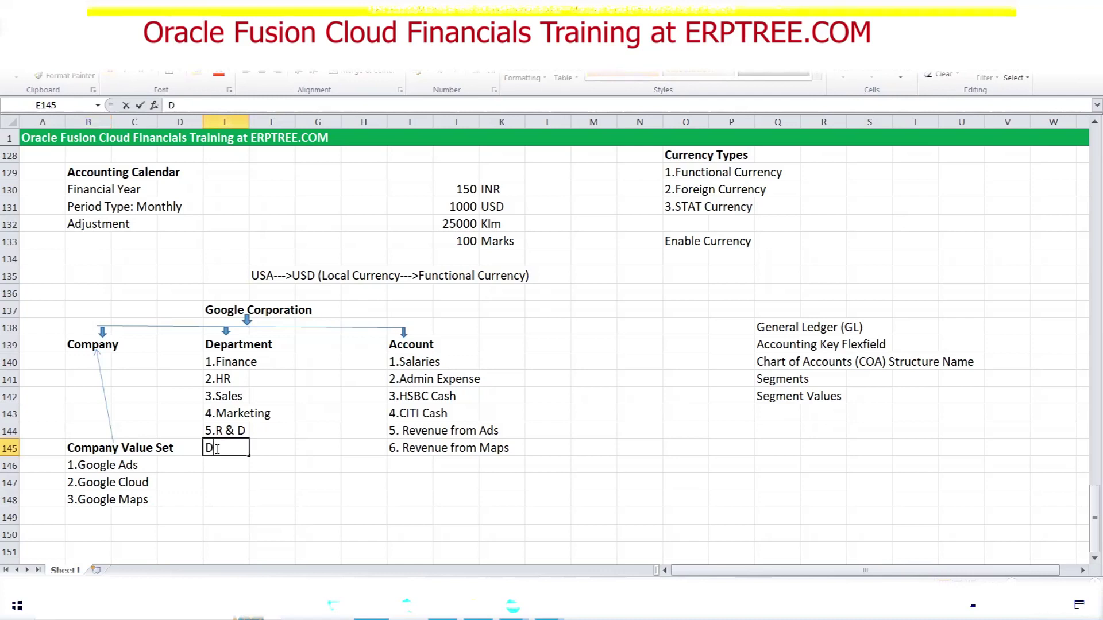
pyautogui.write('epartment V')
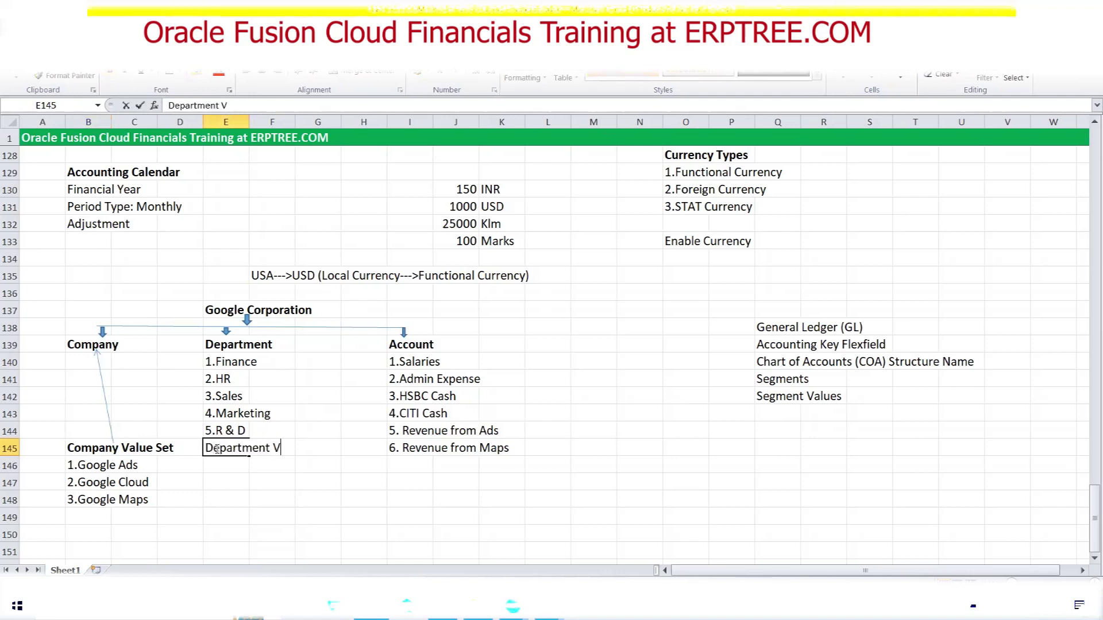
pyautogui.write('alue Set')
# - Copy the five Department entries from E140:E144 to E146:E150 and clear the original cells
pyautogui.moveTo(223, 363); pyautogui.dragTo(233, 430)
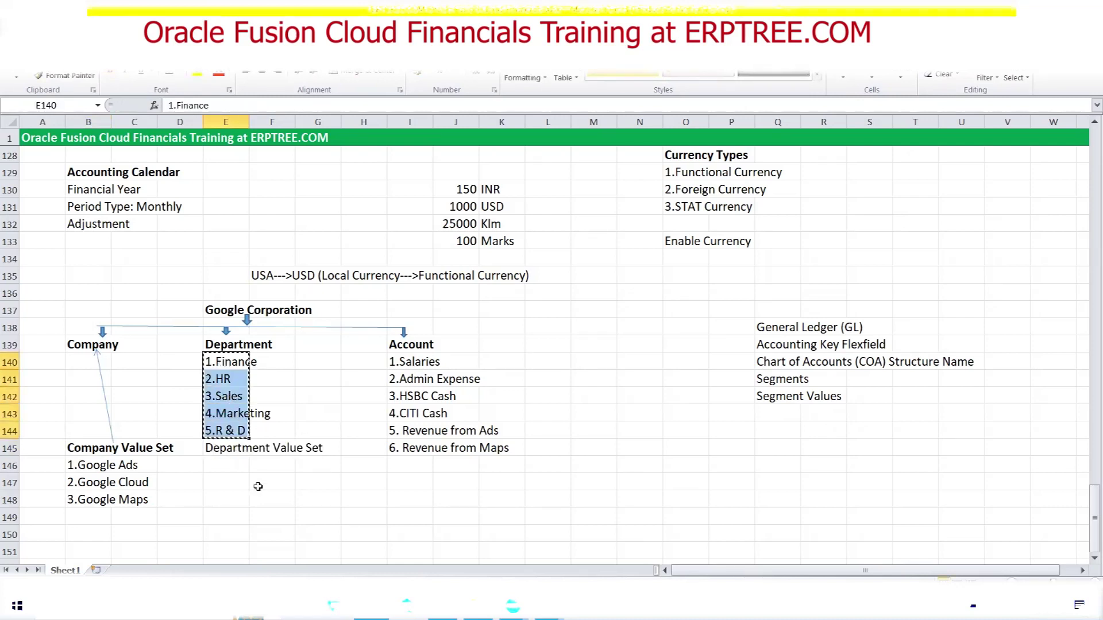
pyautogui.hotkey('ctrl', 'c')
pyautogui.click(227, 466)
pyautogui.hotkey('ctrl', 'v')
pyautogui.press('Escape')
pyautogui.moveTo(239, 360); pyautogui.dragTo(244, 422)
pyautogui.press('Delete')
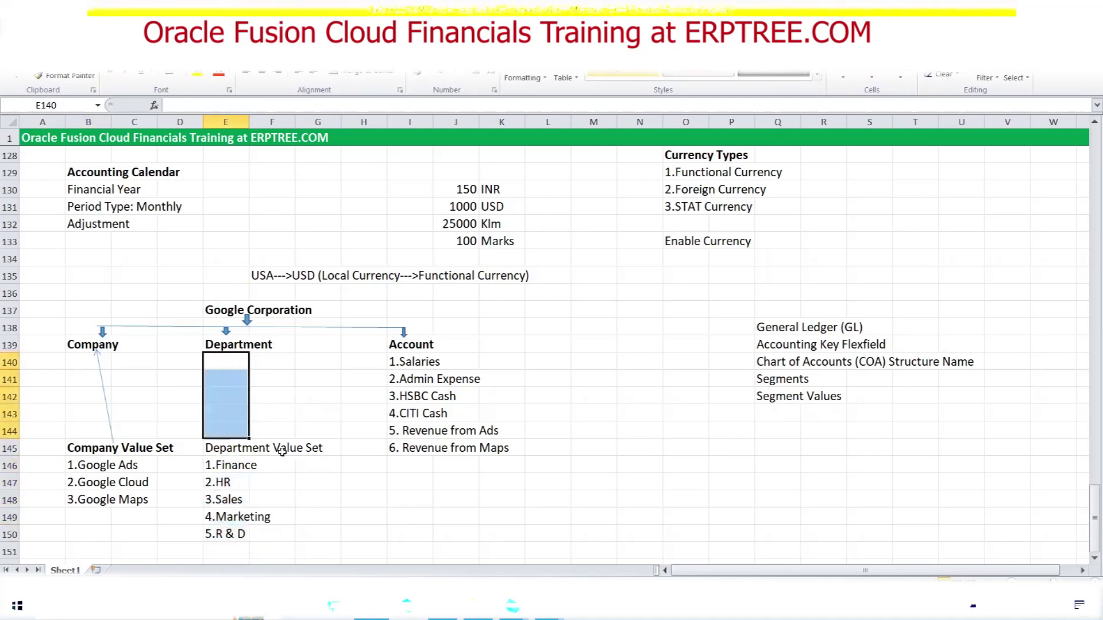
# - Make the Department Value Set heading bold and draw a straight arrow from it up to the Department heading
pyautogui.click(226, 450)
pyautogui.hotkey('ctrl', 'b')
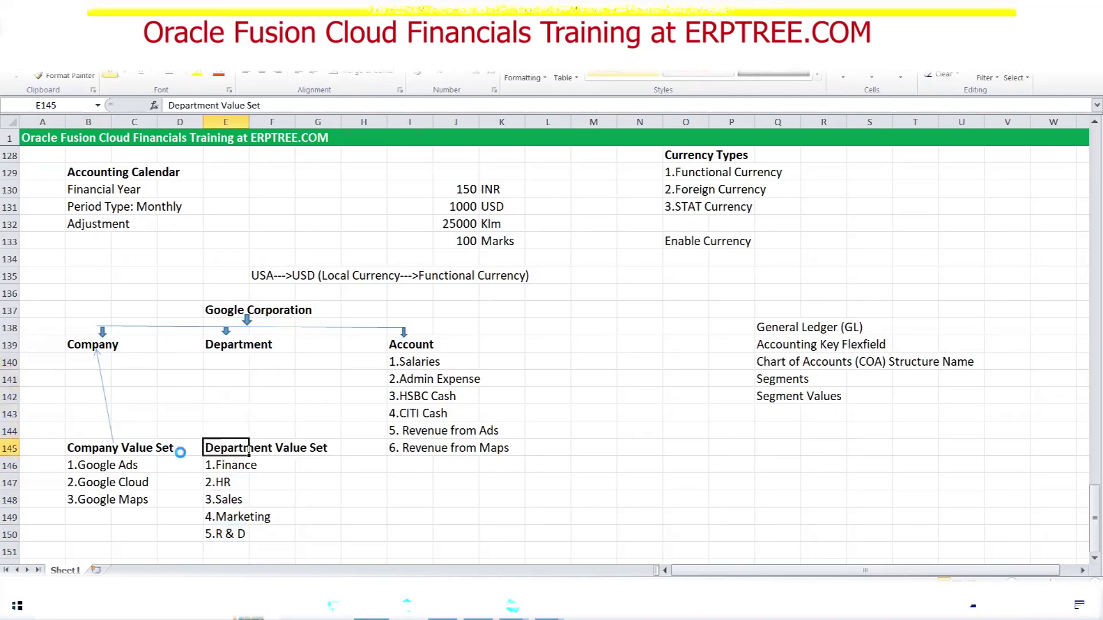
pyautogui.click(309, 465)
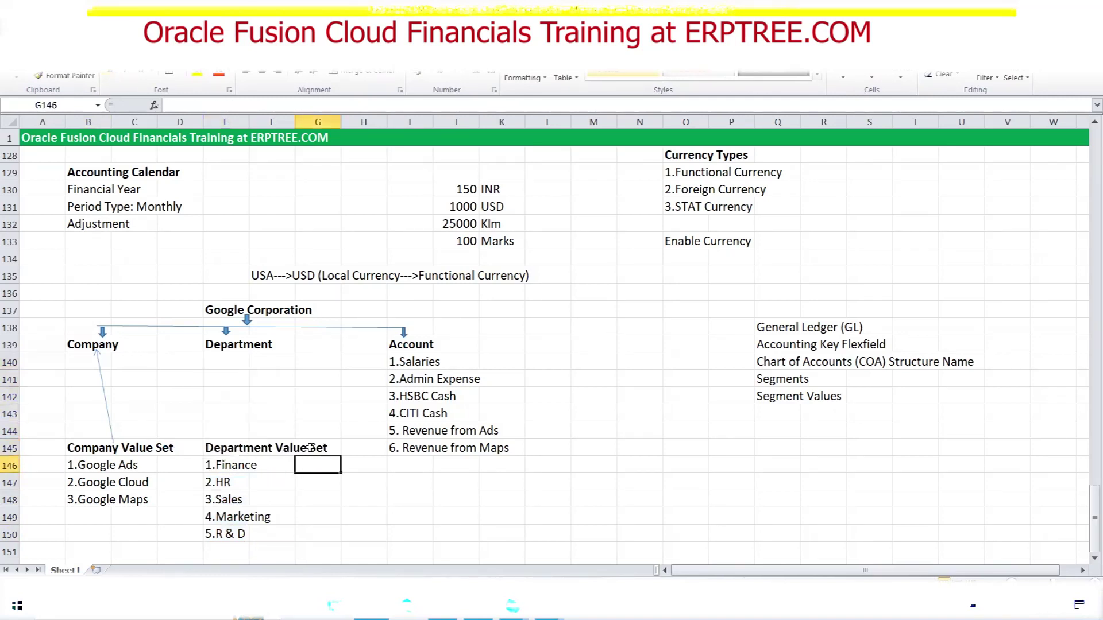
pyautogui.click(86, 62)
pyautogui.click(145, 77)
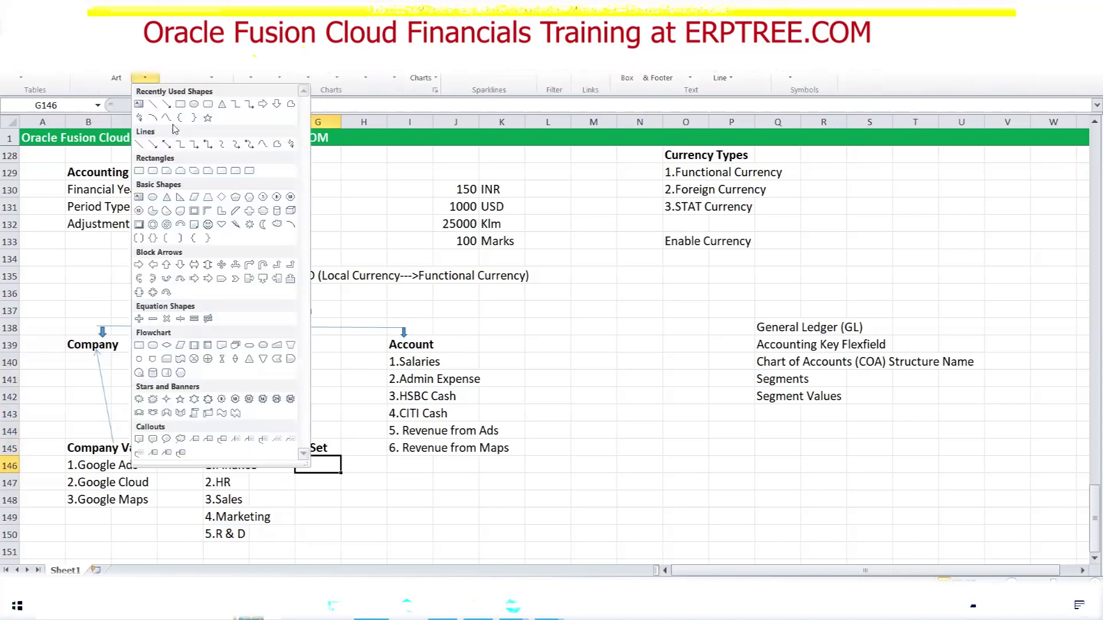
pyautogui.click(166, 104)
pyautogui.moveTo(248, 443); pyautogui.dragTo(229, 352)
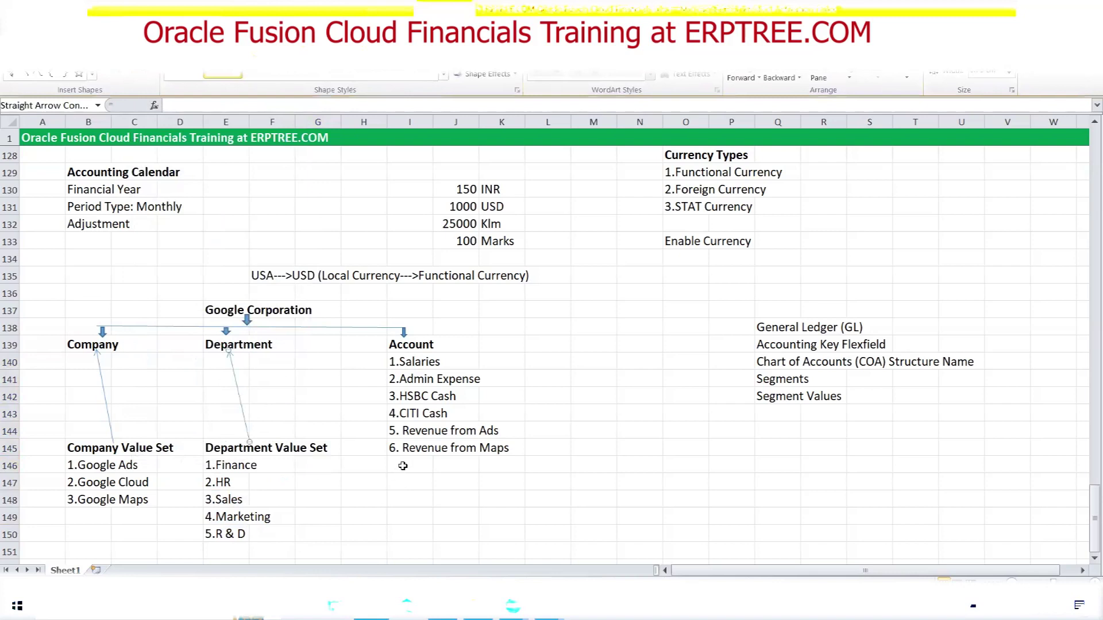
# - Replace the content of cell I145 with Account Value Set and make it bold
pyautogui.click(405, 448)
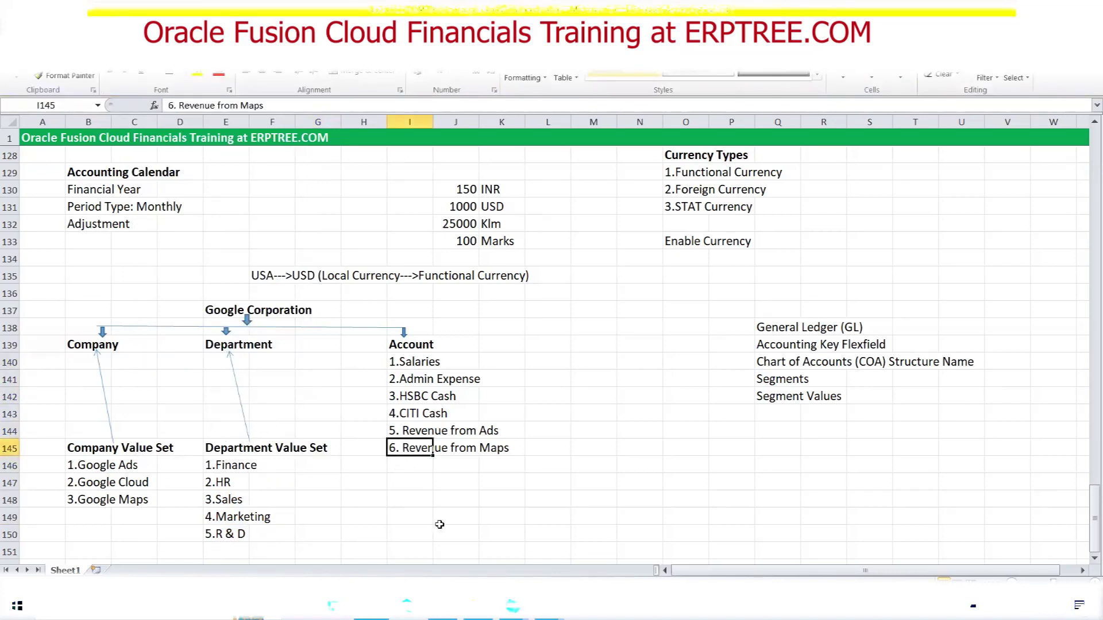
pyautogui.write('Accou')
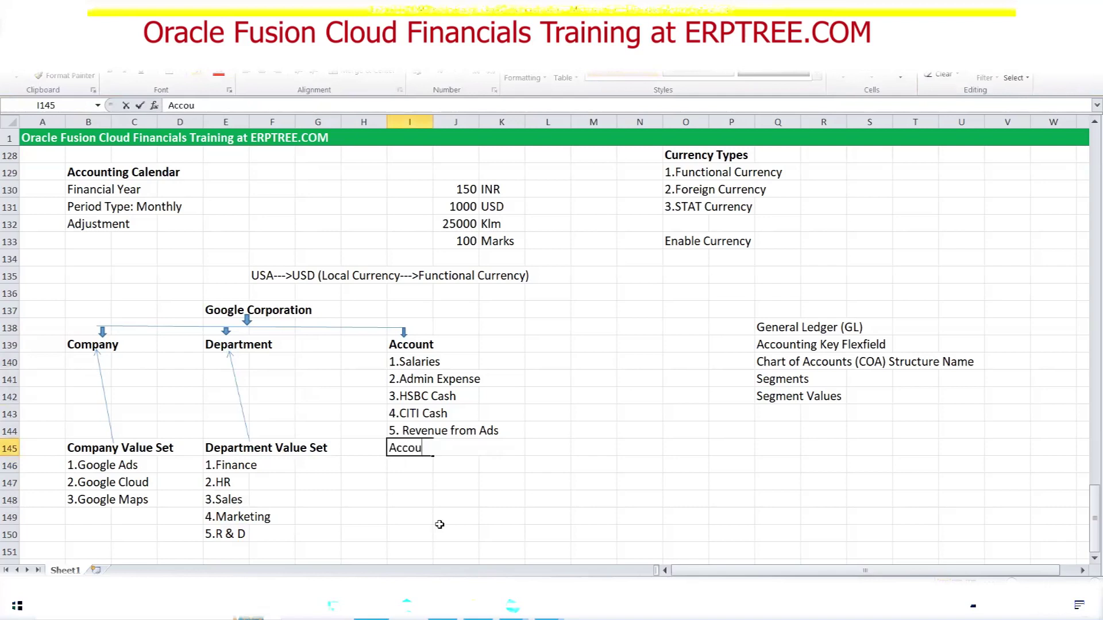
pyautogui.write('nt Value Set')
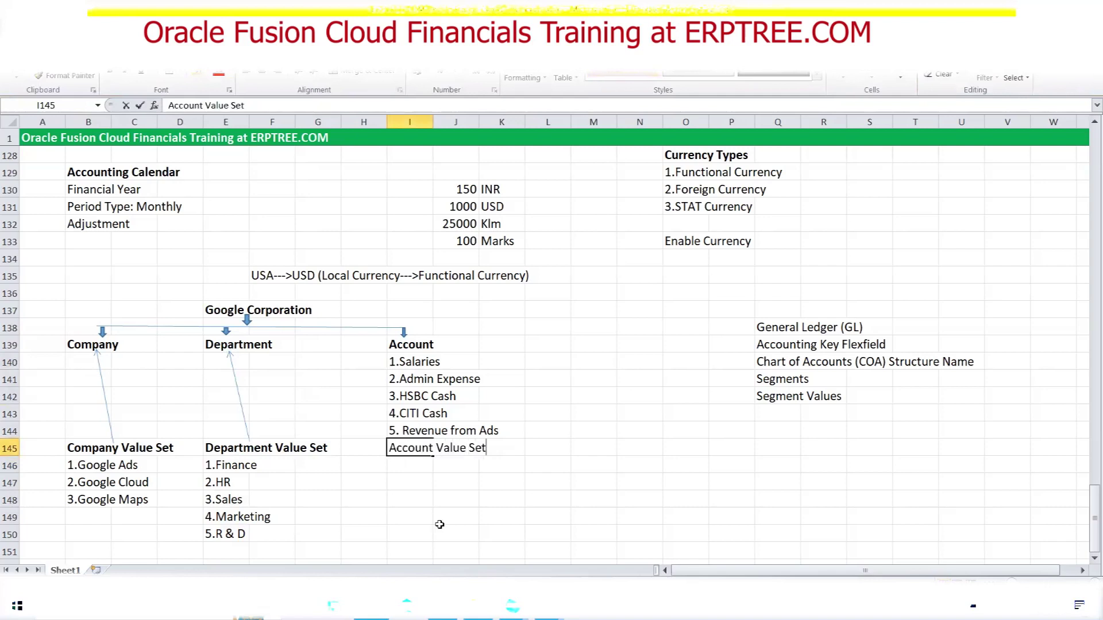
pyautogui.hotkey('ctrl', 'Return')
pyautogui.hotkey('ctrl', 'b')
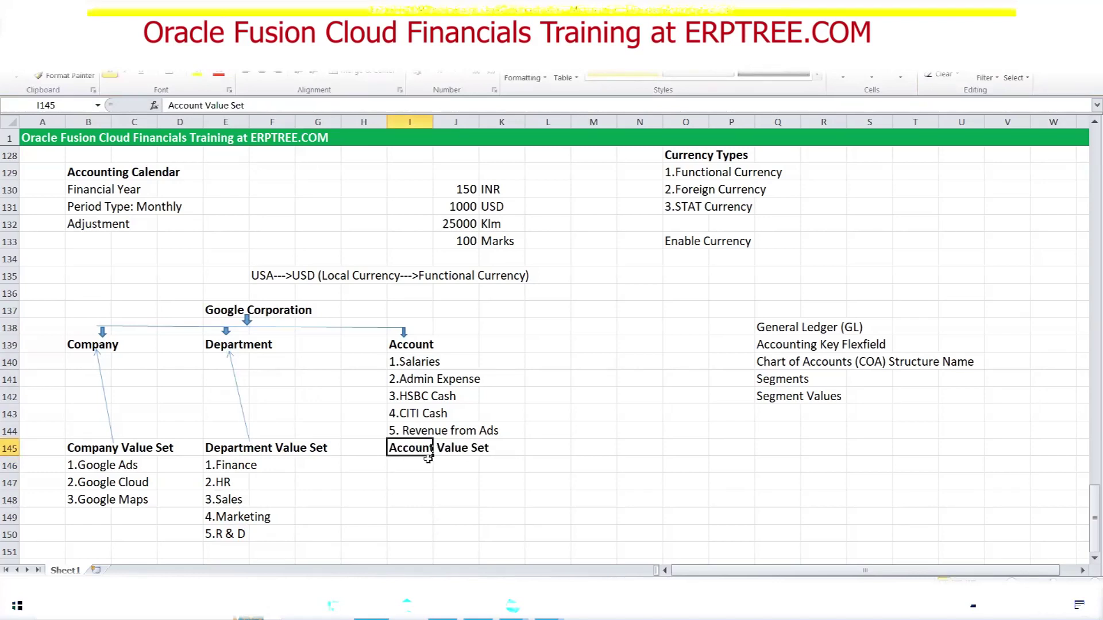
# - Copy the five Account entries from rows 140 to 144 to I146:I150 under Account Value Set and clear the original cells
pyautogui.moveTo(414, 366); pyautogui.dragTo(434, 426)
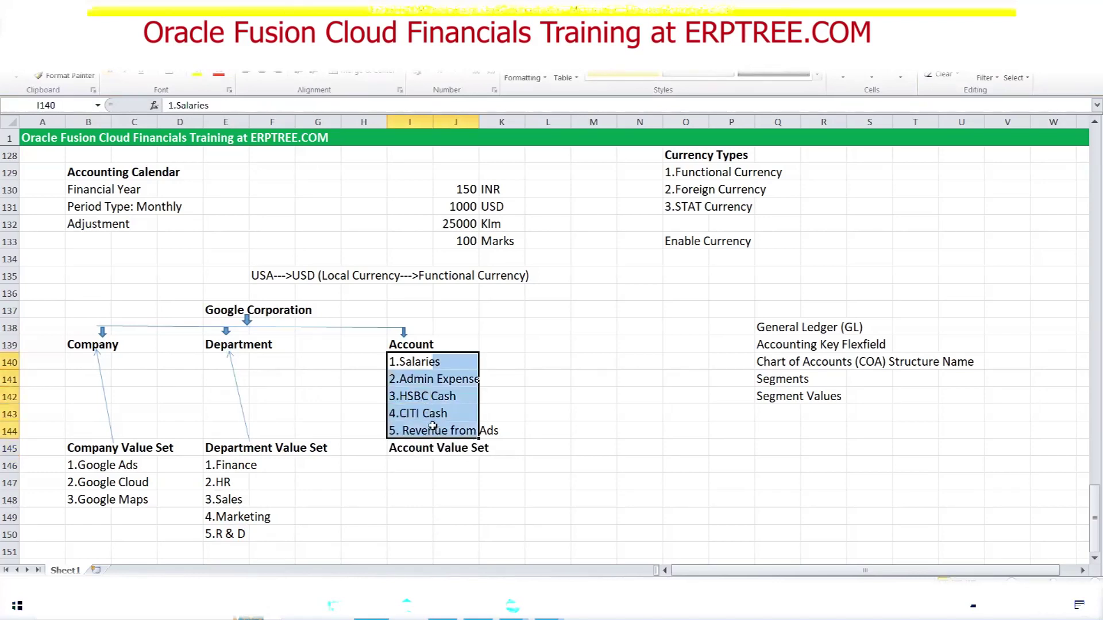
pyautogui.hotkey('ctrl', 'c')
pyautogui.click(420, 463)
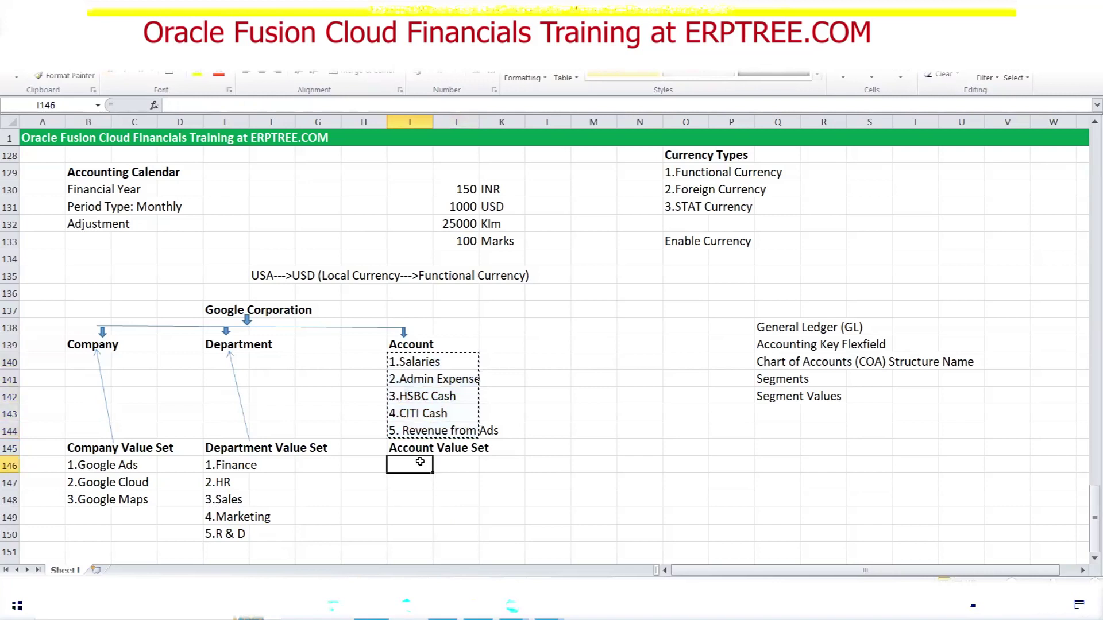
pyautogui.hotkey('ctrl', 'v')
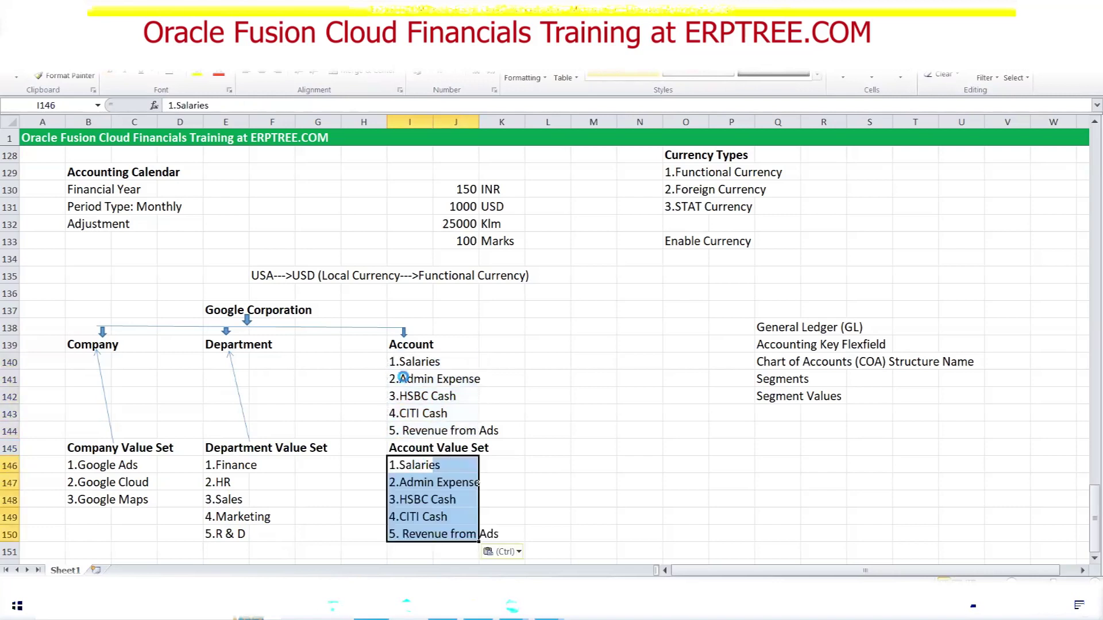
pyautogui.moveTo(405, 364); pyautogui.dragTo(492, 429)
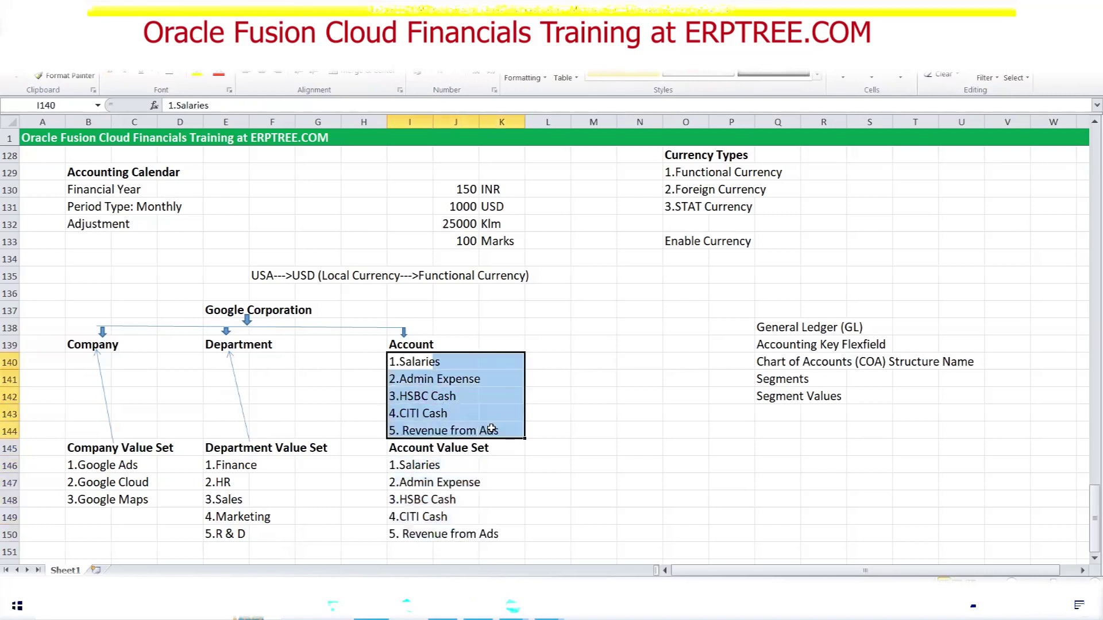
pyautogui.press('Delete')
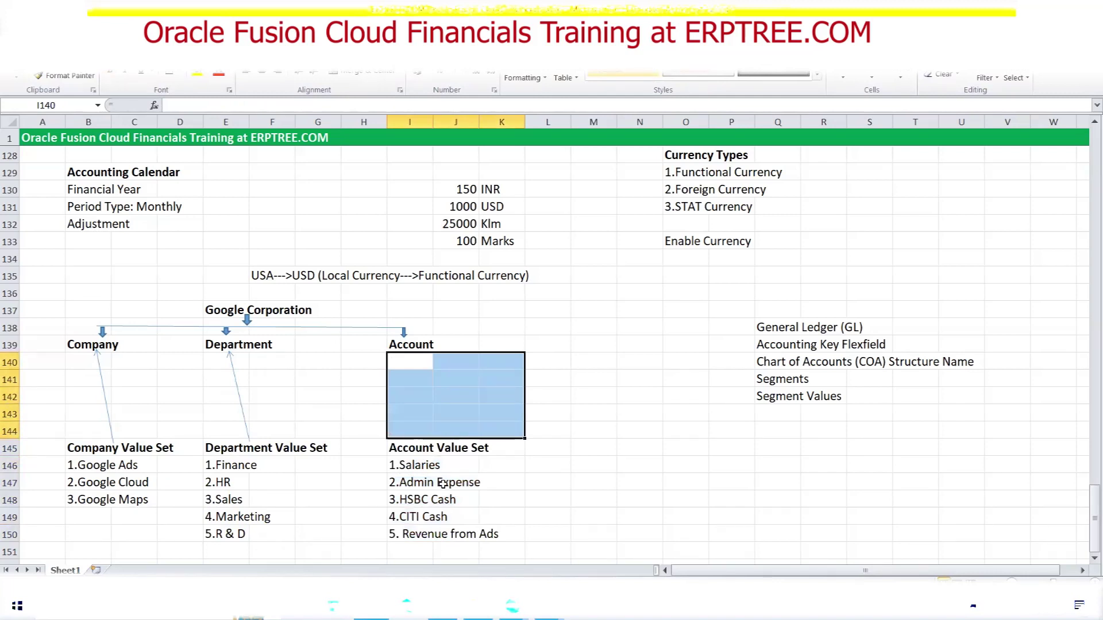
# - Draw a straight arrow from the Account Value Set heading up to the Account heading
pyautogui.click(597, 395)
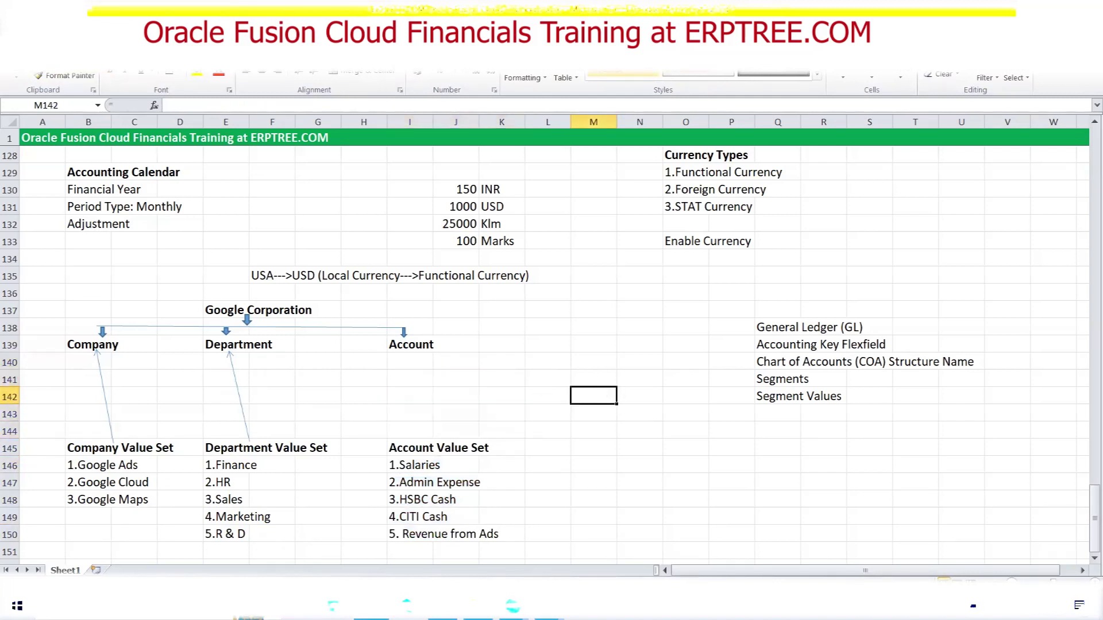
pyautogui.click(78, 59)
pyautogui.click(145, 78)
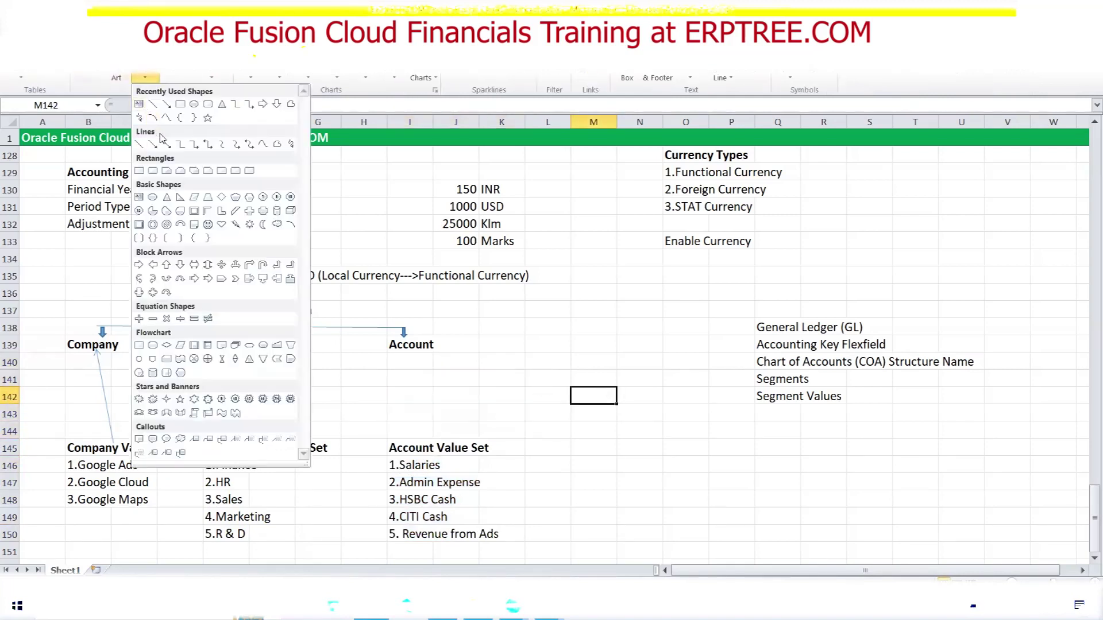
pyautogui.click(169, 108)
pyautogui.moveTo(425, 439); pyautogui.dragTo(410, 346)
pyautogui.click(581, 460)
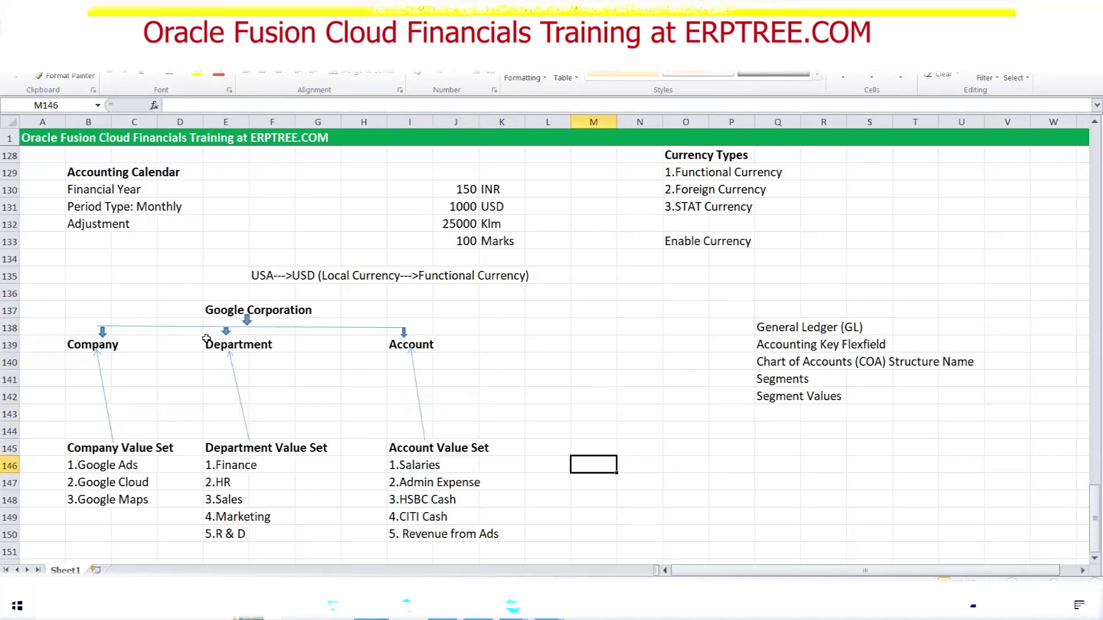
# - Compare the COA Structure Name and Segments entries with the Google Corporation, Company, Department and Account headings
pyautogui.click(217, 310)
pyautogui.moveTo(772, 363); pyautogui.dragTo(940, 356)
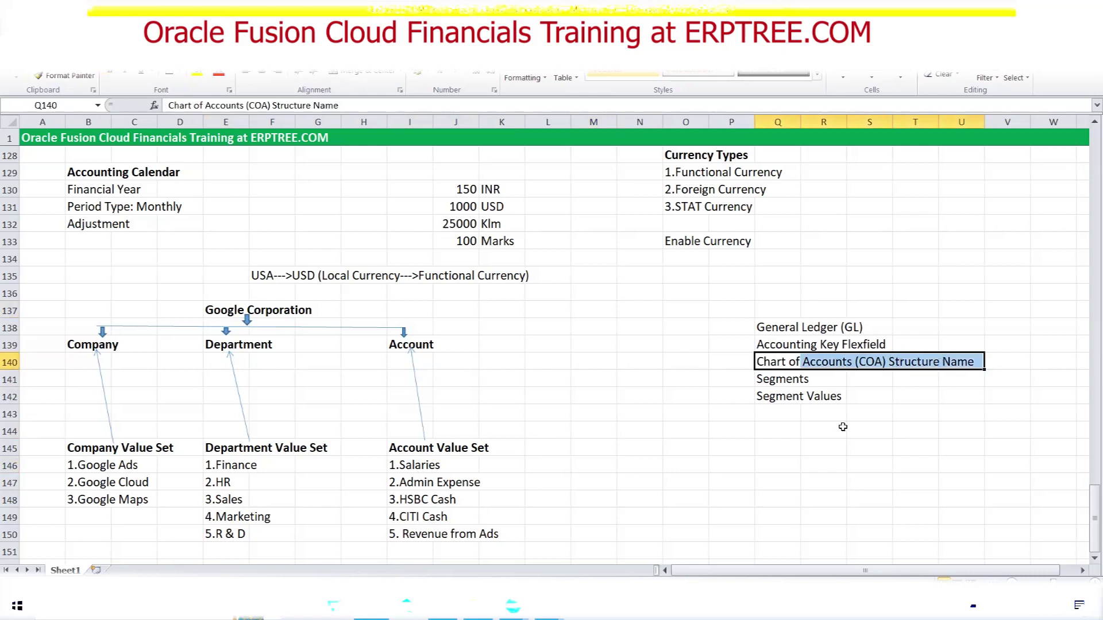
pyautogui.click(782, 382)
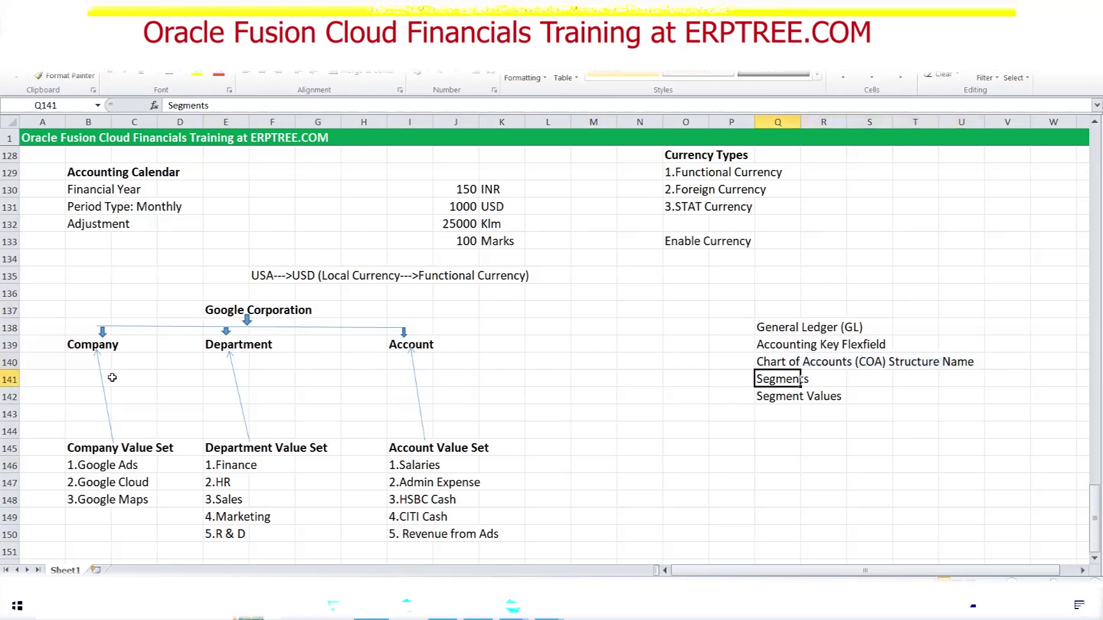
pyautogui.click(70, 346)
pyautogui.click(255, 349)
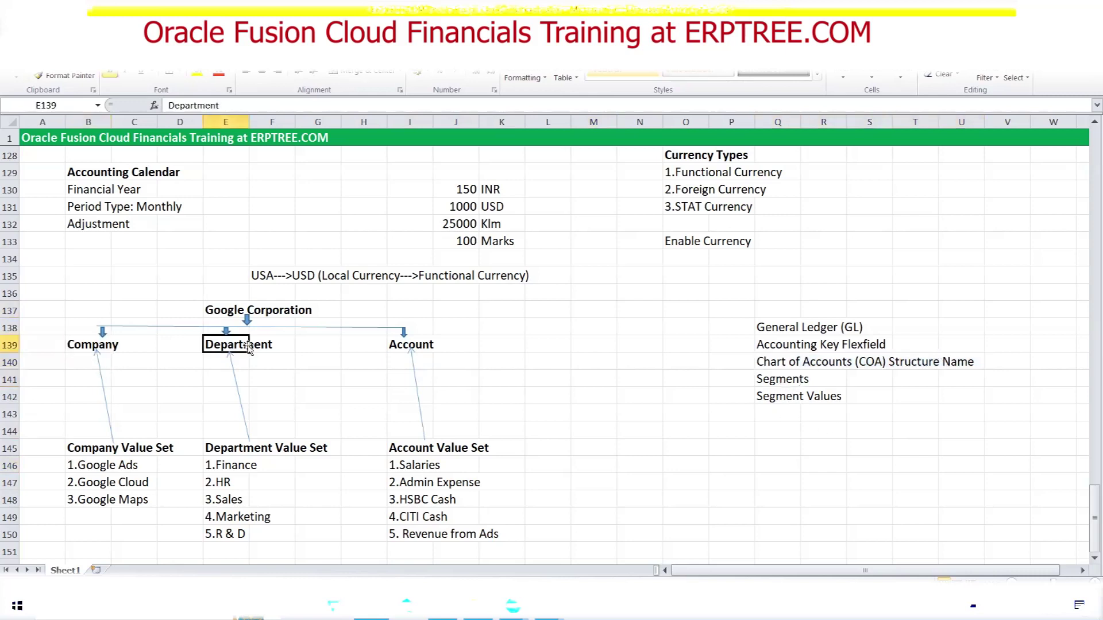
pyautogui.click(394, 345)
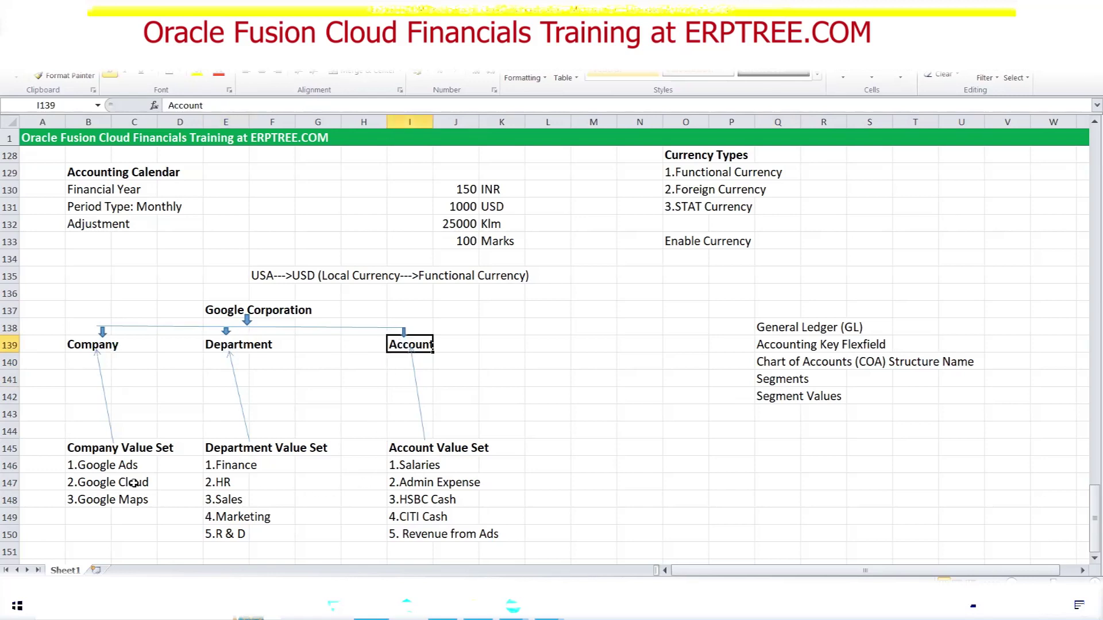
# - Replace the content of cell Q142 with Value Sets and enter Segment Values in cell Q143
pyautogui.click(788, 395)
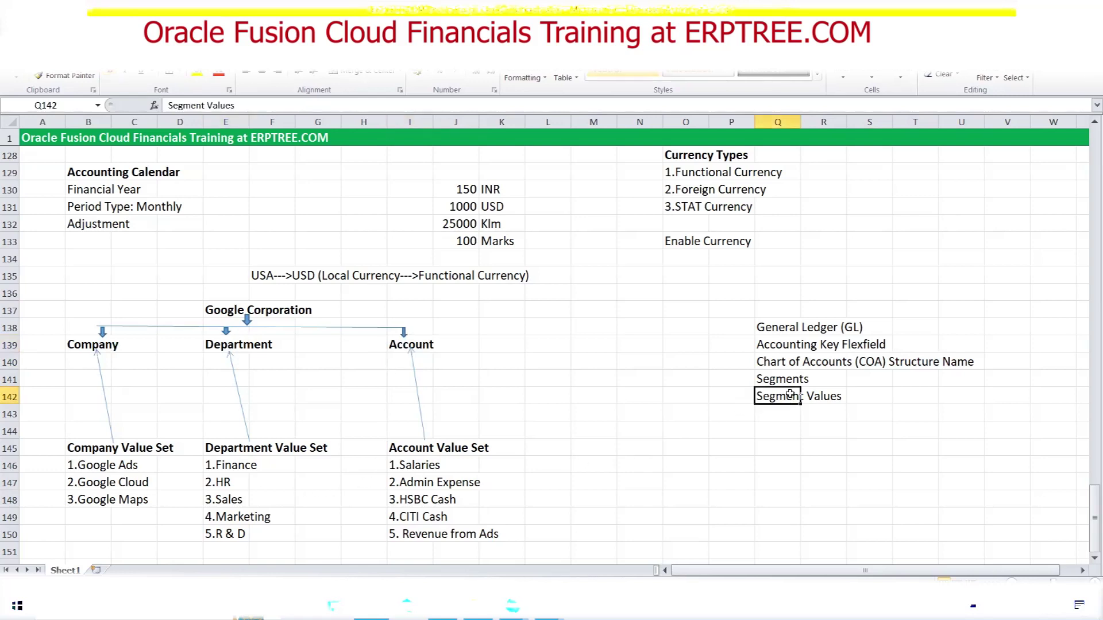
pyautogui.write('V')
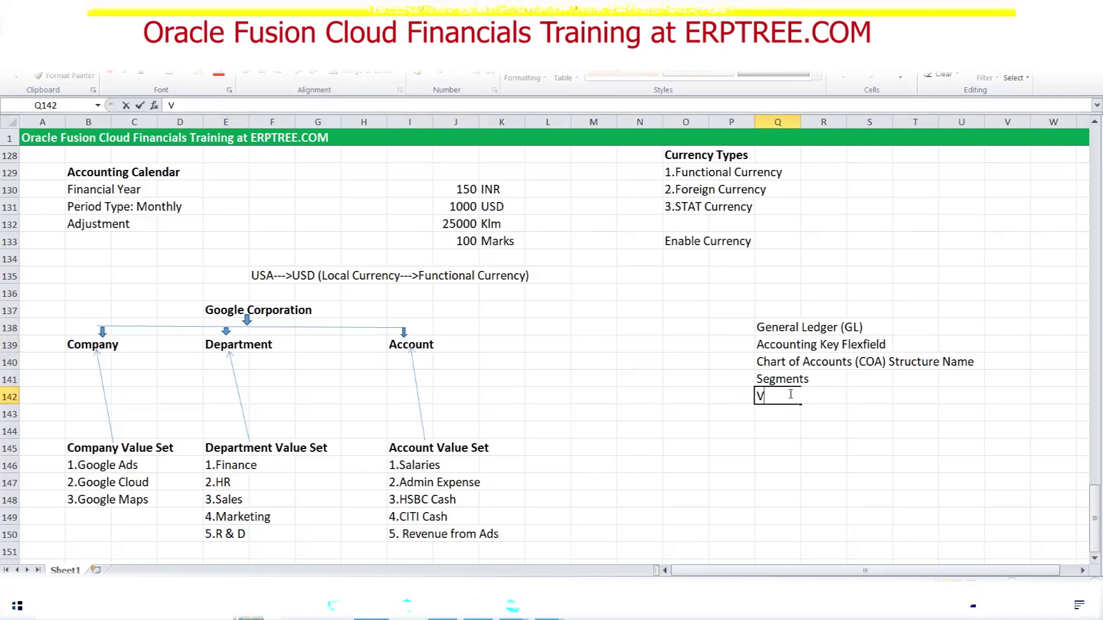
pyautogui.write('alue Sets')
pyautogui.press('Return')
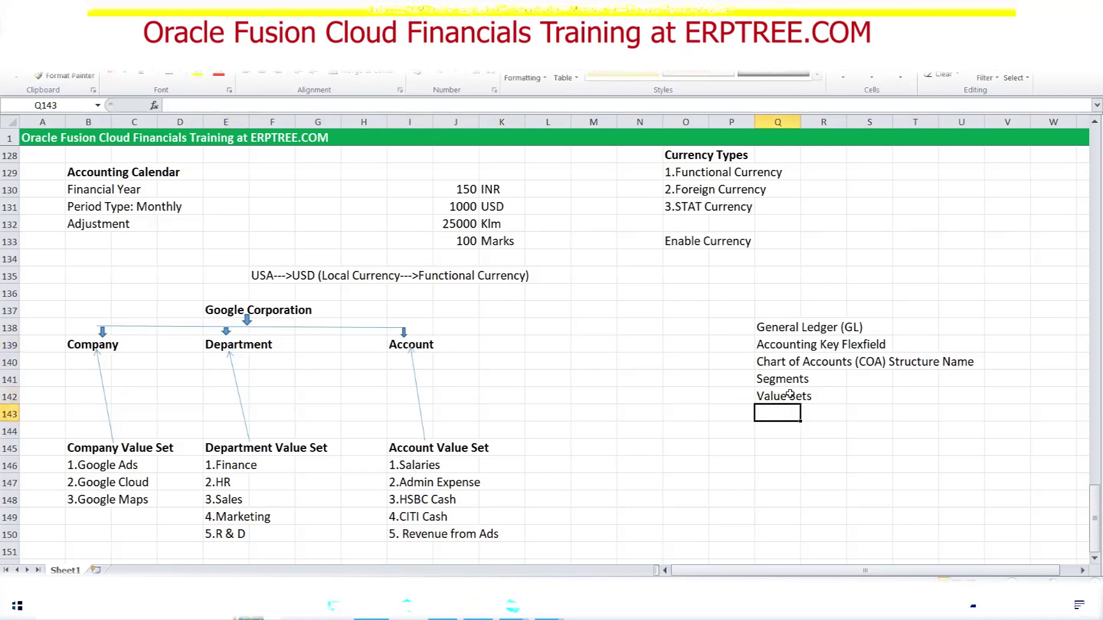
pyautogui.write('Se')
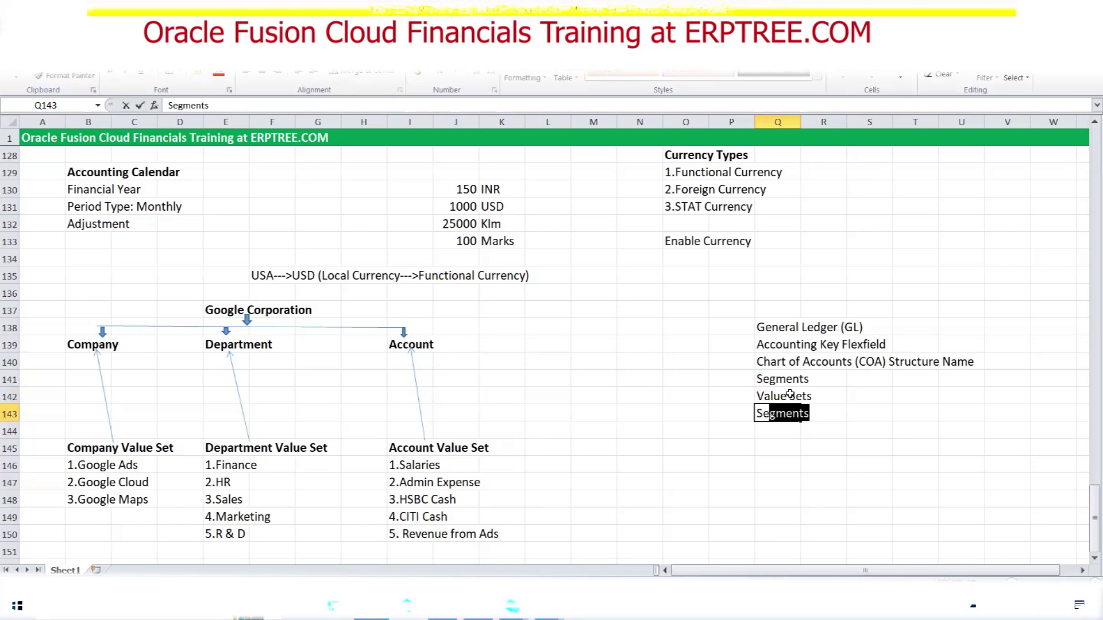
pyautogui.write('gment Values')
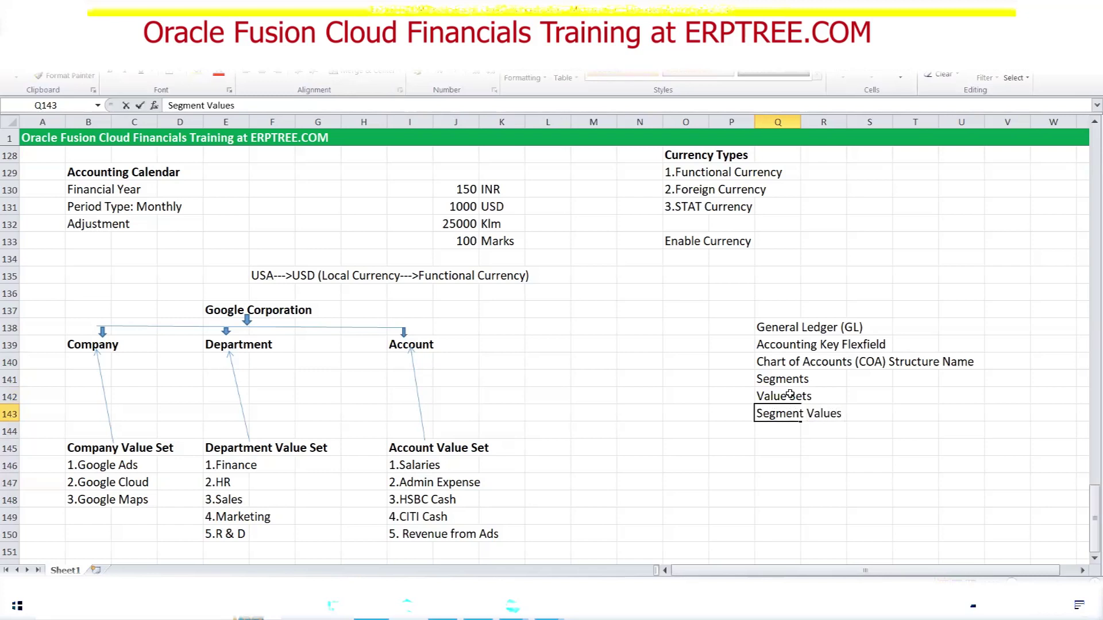
pyautogui.hotkey('ctrl', 'Return')
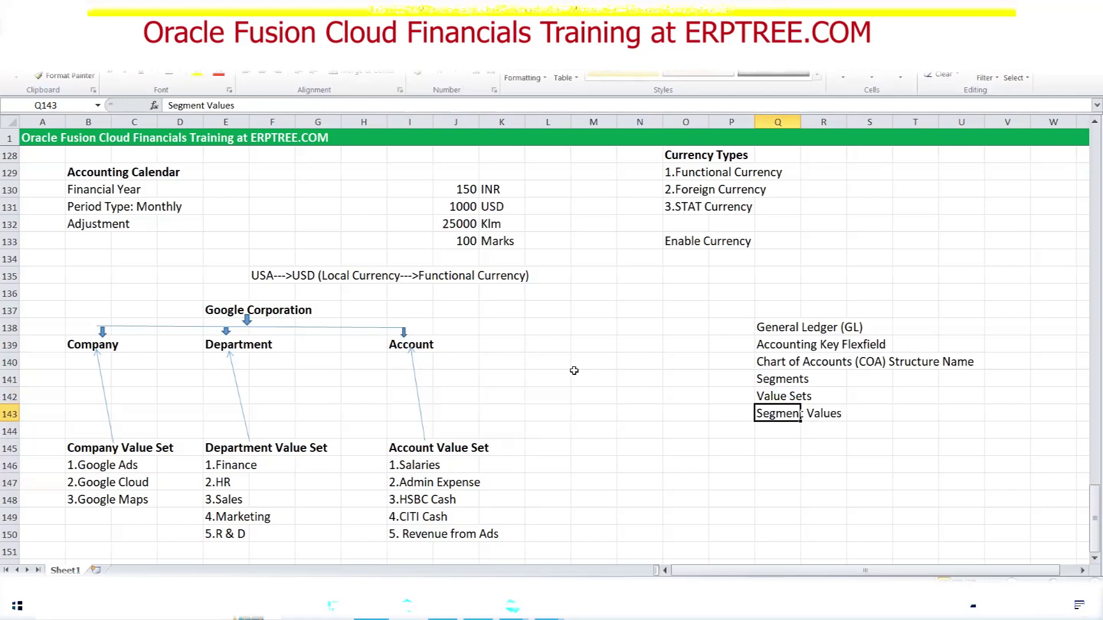
# - Make the Chart of Accounts (COA) Structure Name entry in cell Q140 bold
pyautogui.scroll(2, 528, 392)
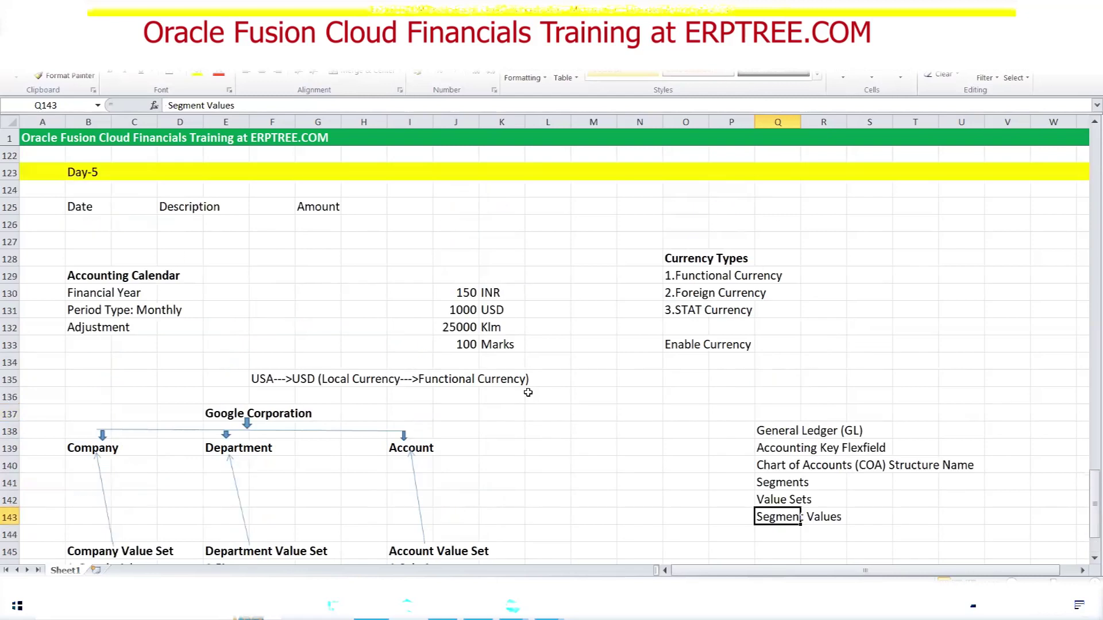
pyautogui.click(198, 211)
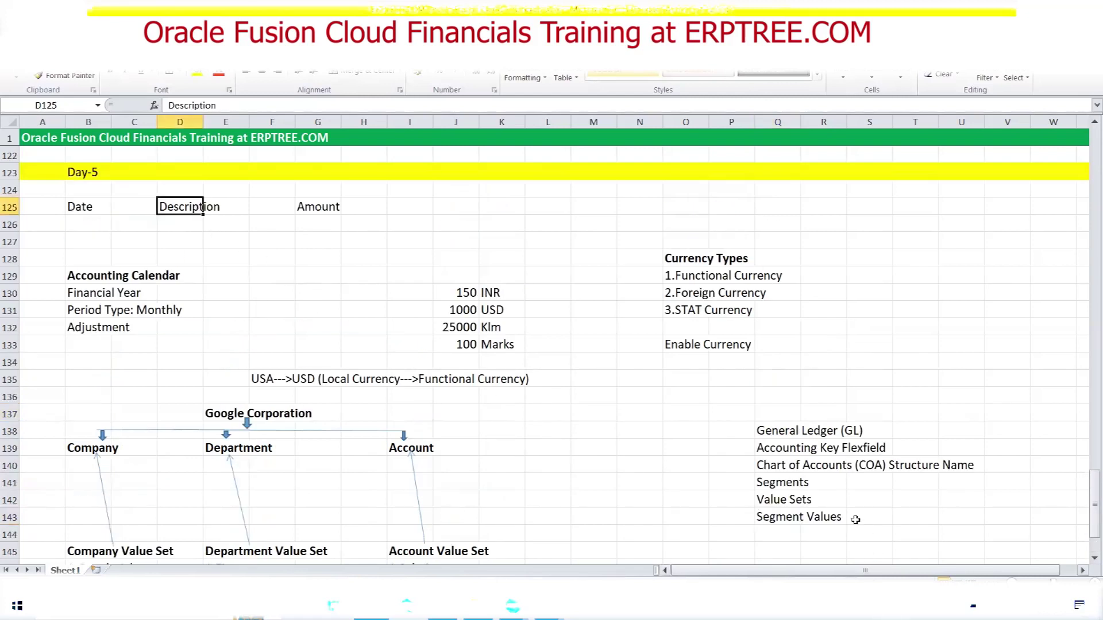
pyautogui.moveTo(770, 469); pyautogui.dragTo(951, 465)
pyautogui.hotkey('ctrl', 'b')
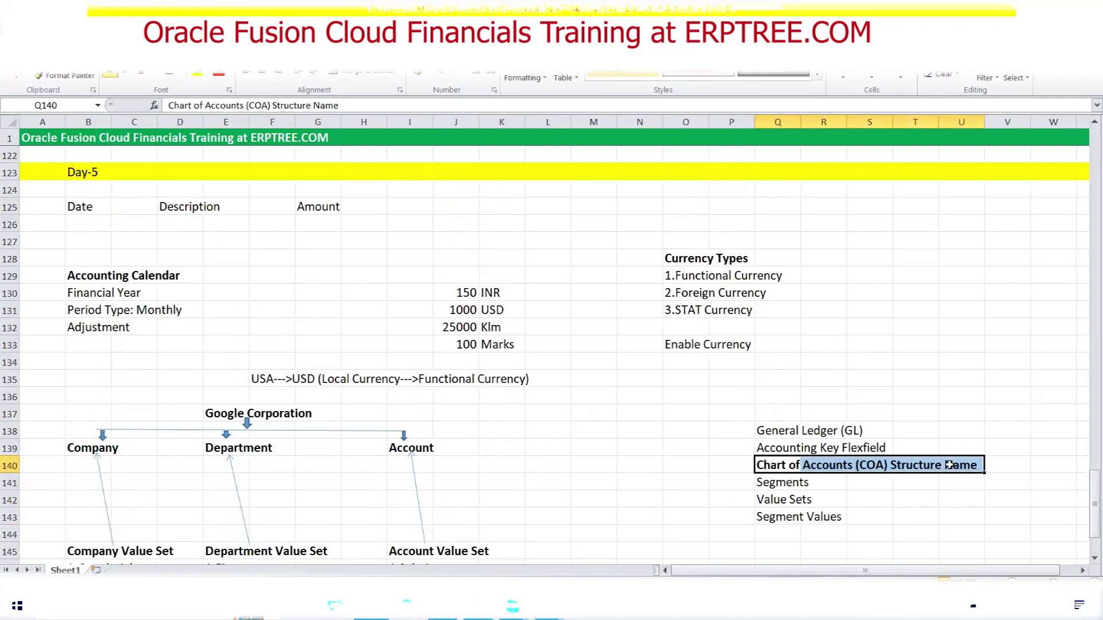
pyautogui.scroll(-2, 373, 405)
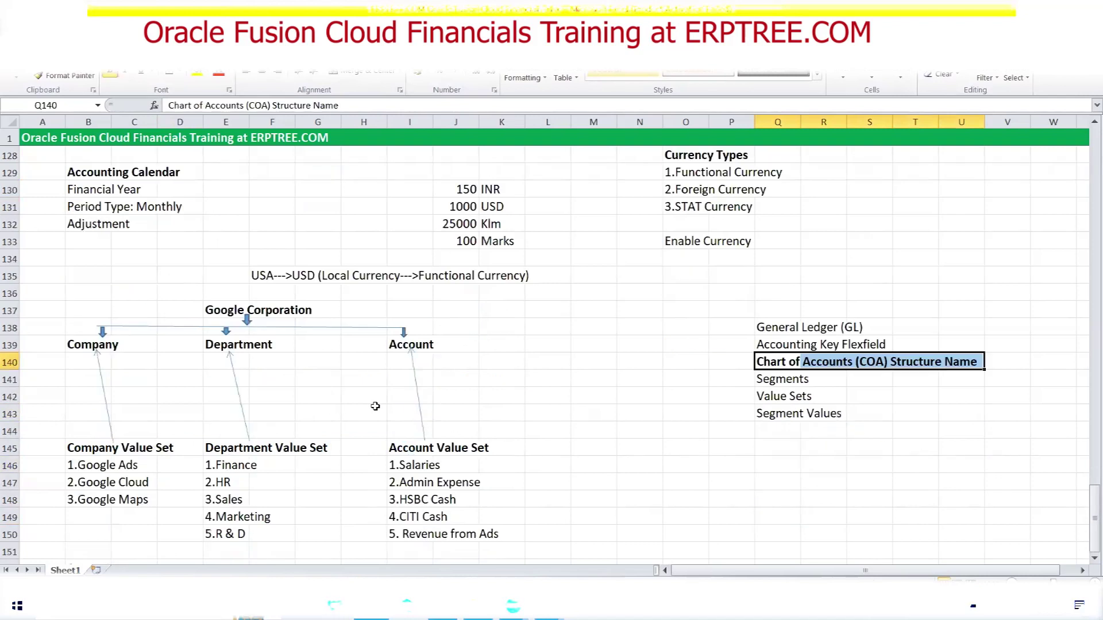
pyautogui.click(778, 378)
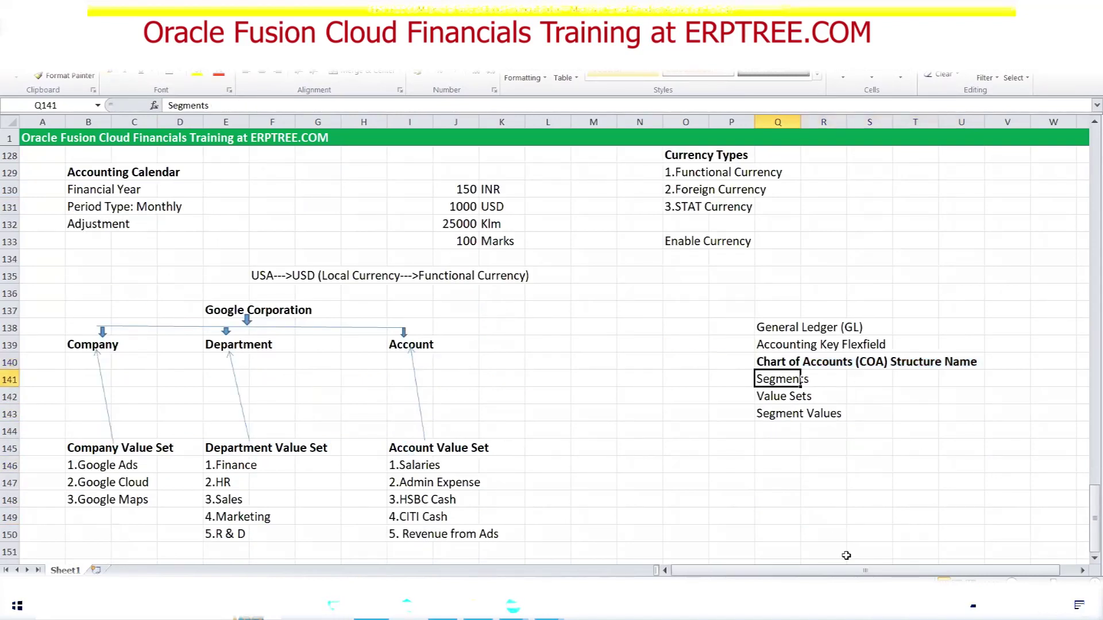
pyautogui.click(779, 398)
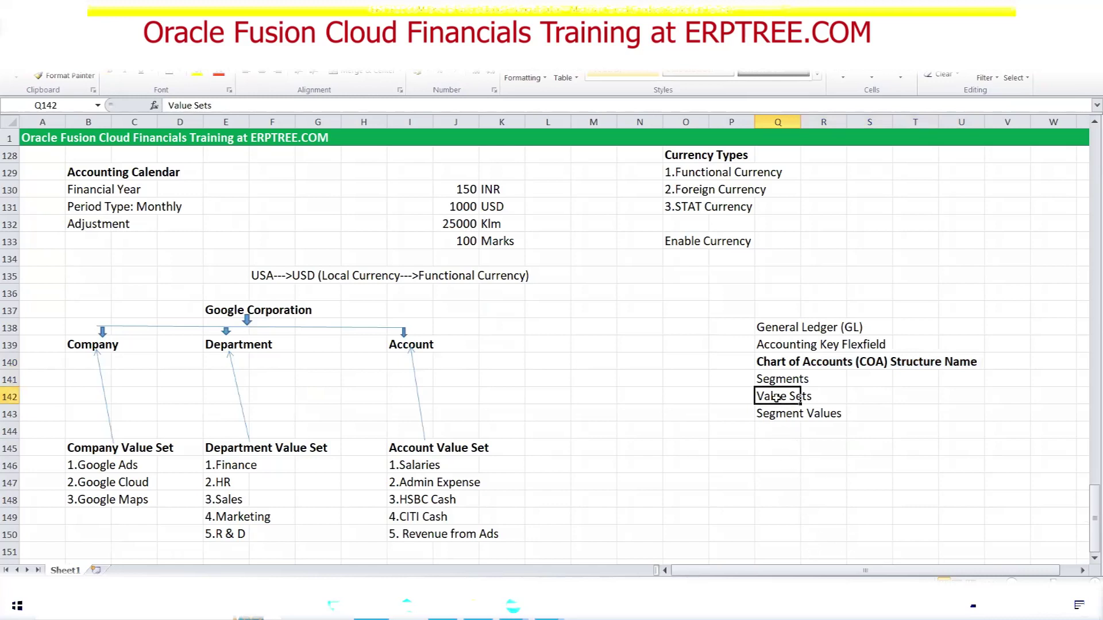
pyautogui.click(780, 415)
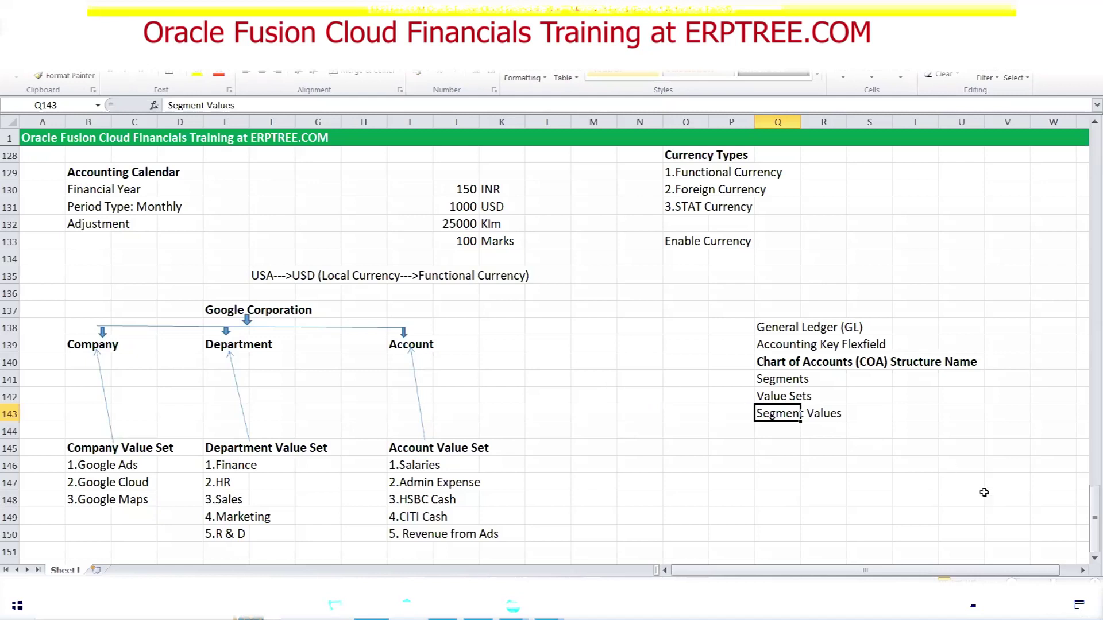
pyautogui.click(513, 607)
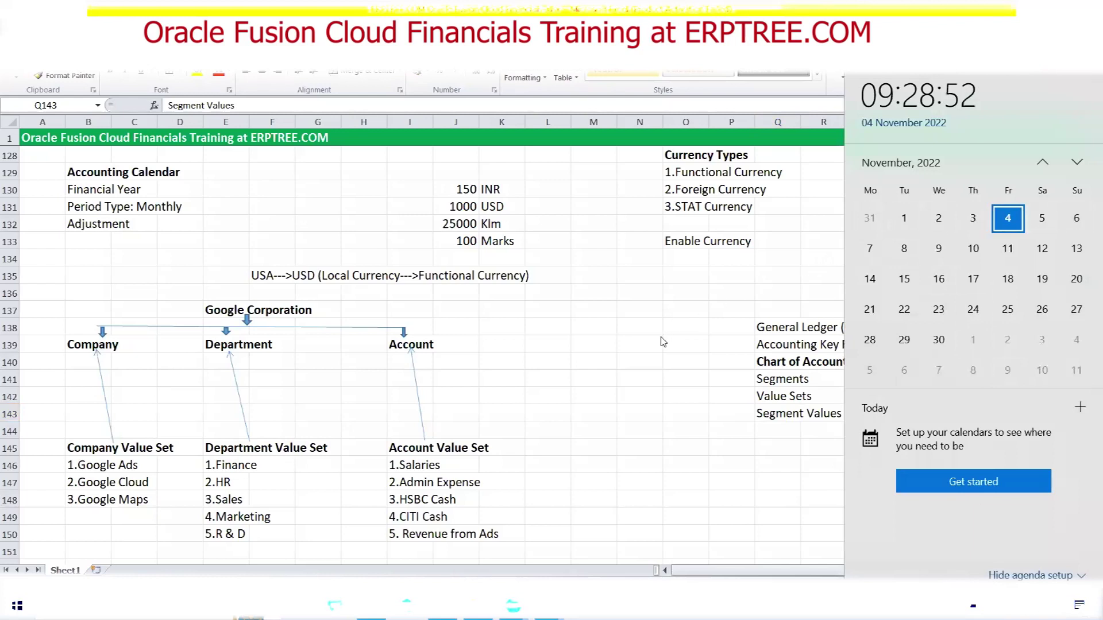
pyautogui.click(591, 323)
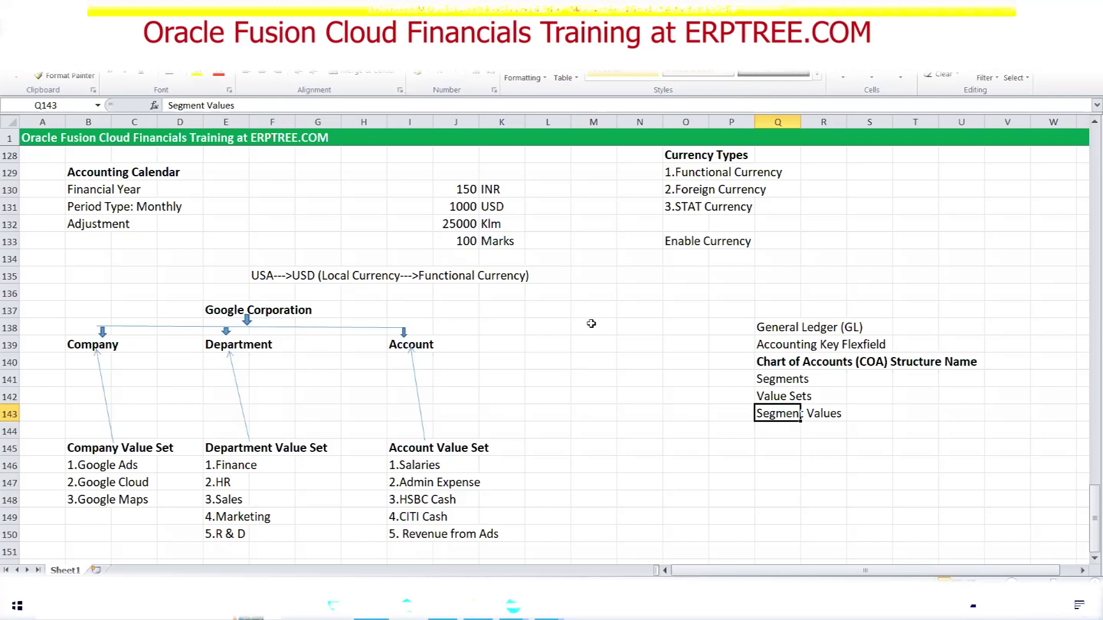
# - Review the training notes from Day-1 through Day-5, ending at the Chart of Accounts (COA) Structure Name entry
pyautogui.scroll(16, 694, 359)
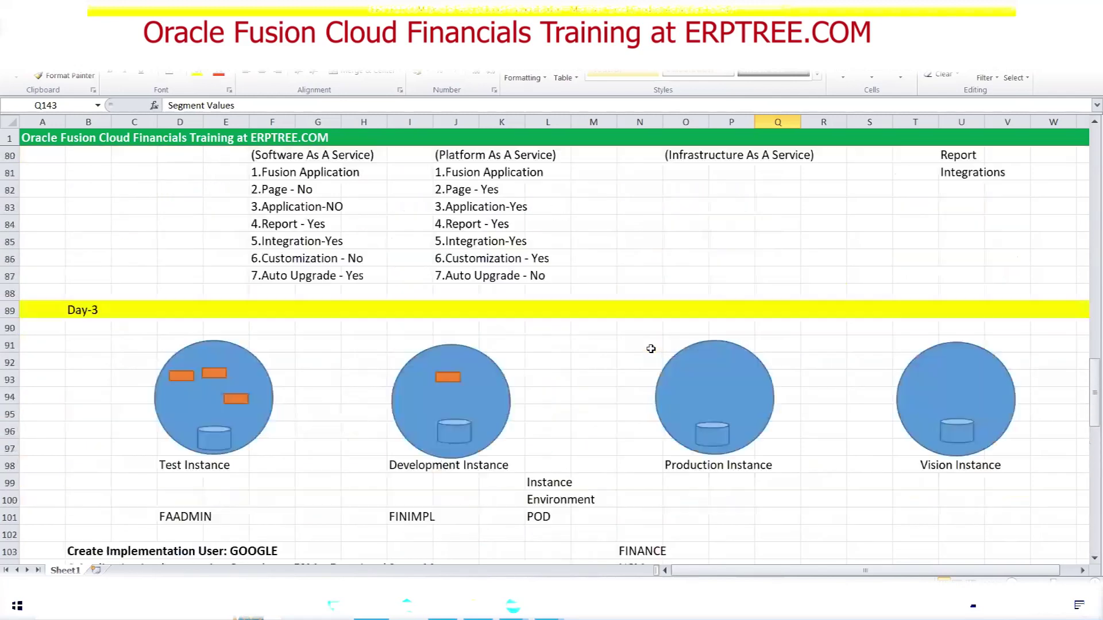
pyautogui.scroll(20, 637, 328)
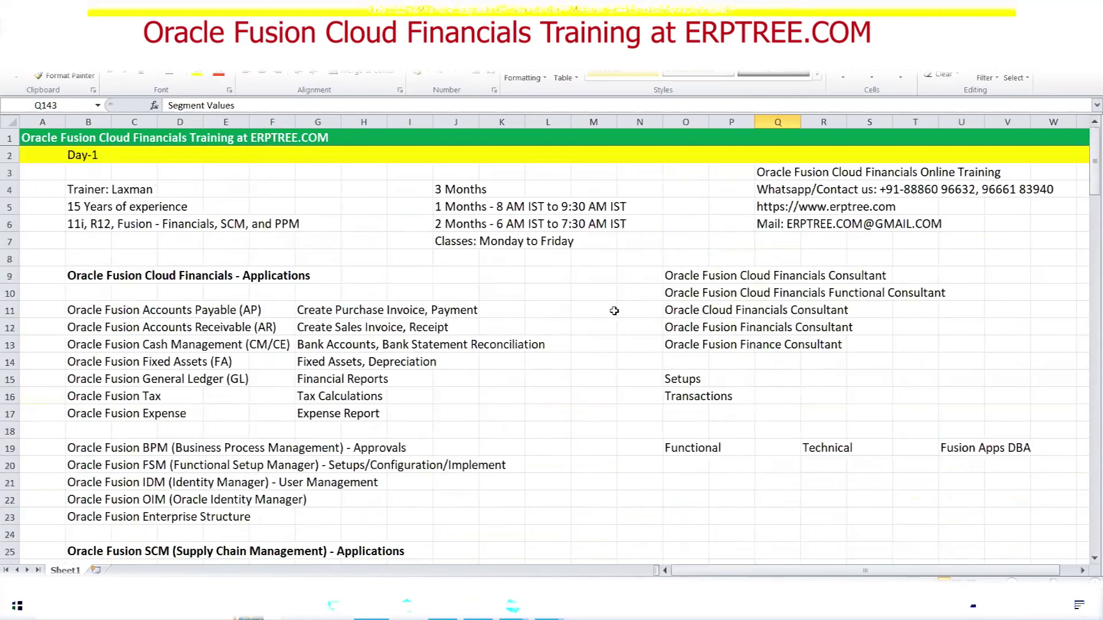
pyautogui.scroll(-20, 453, 304)
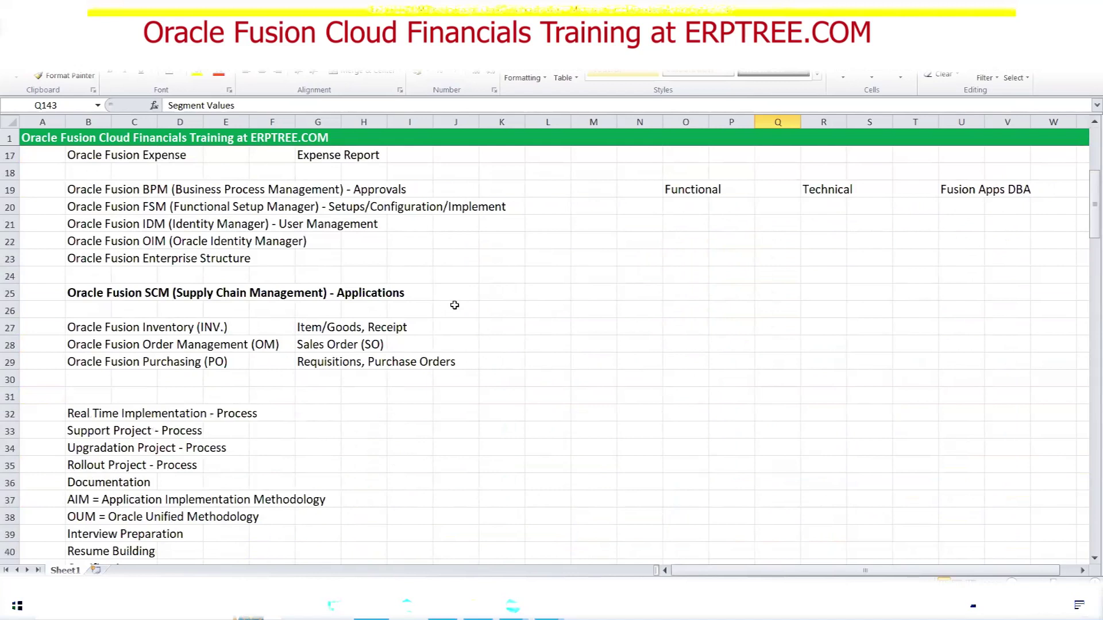
pyautogui.scroll(-3, 453, 305)
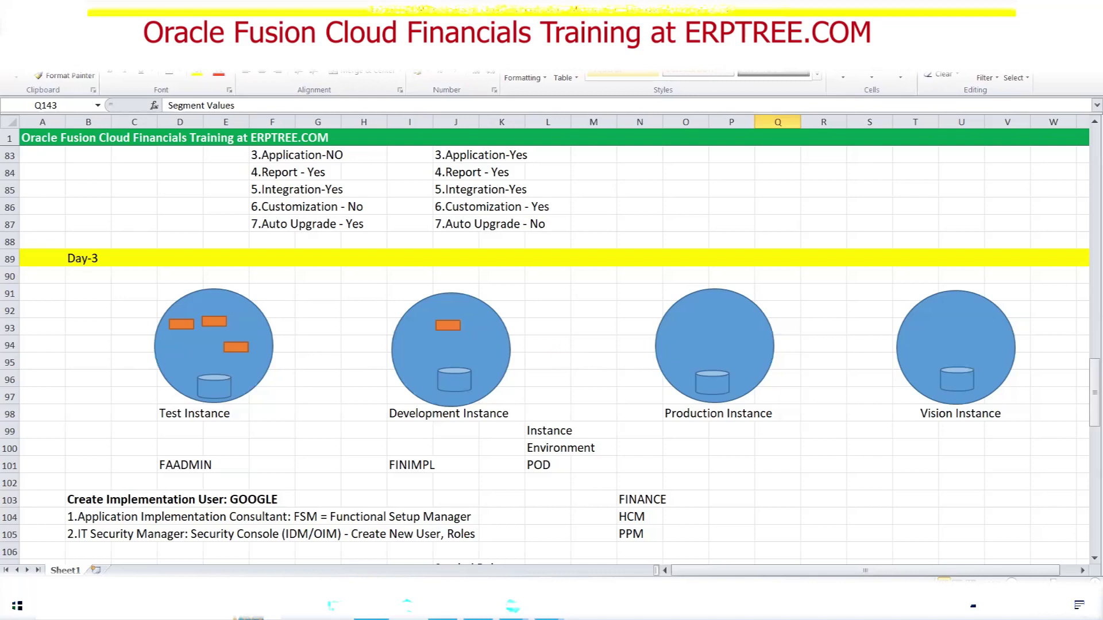
pyautogui.click(512, 607)
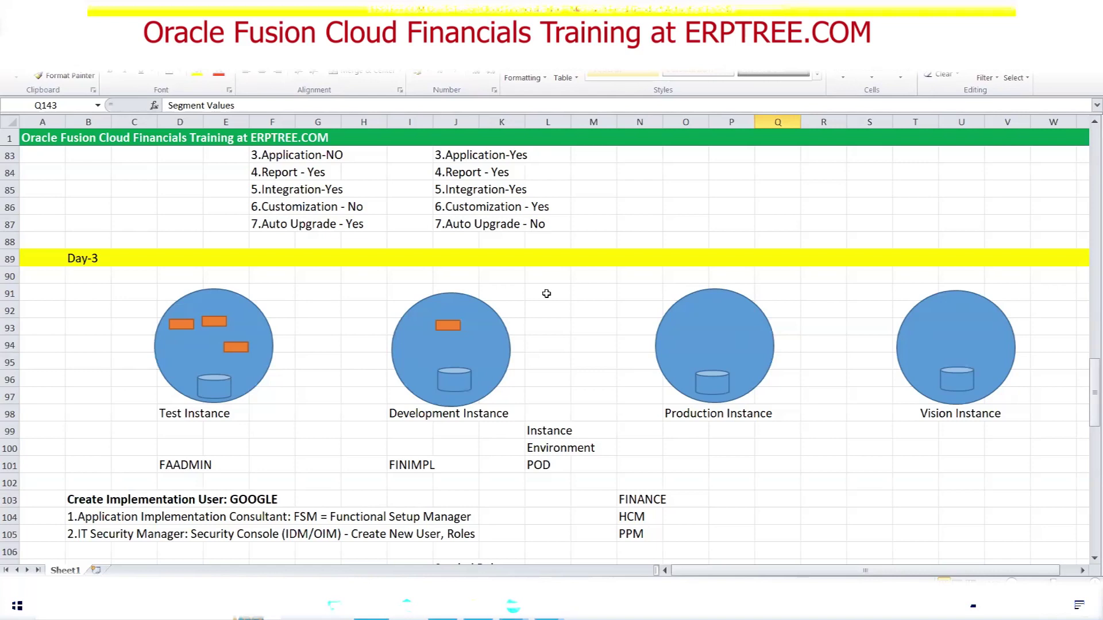
pyautogui.click(543, 325)
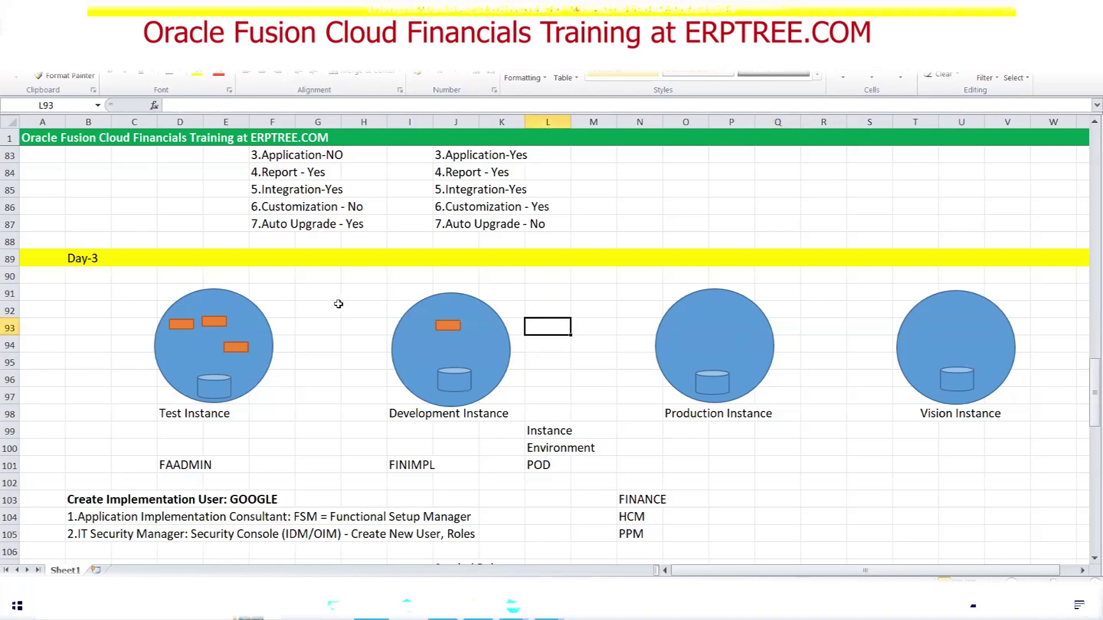
pyautogui.scroll(3, 341, 304)
pyautogui.scroll(1, 339, 304)
pyautogui.scroll(-11, 337, 304)
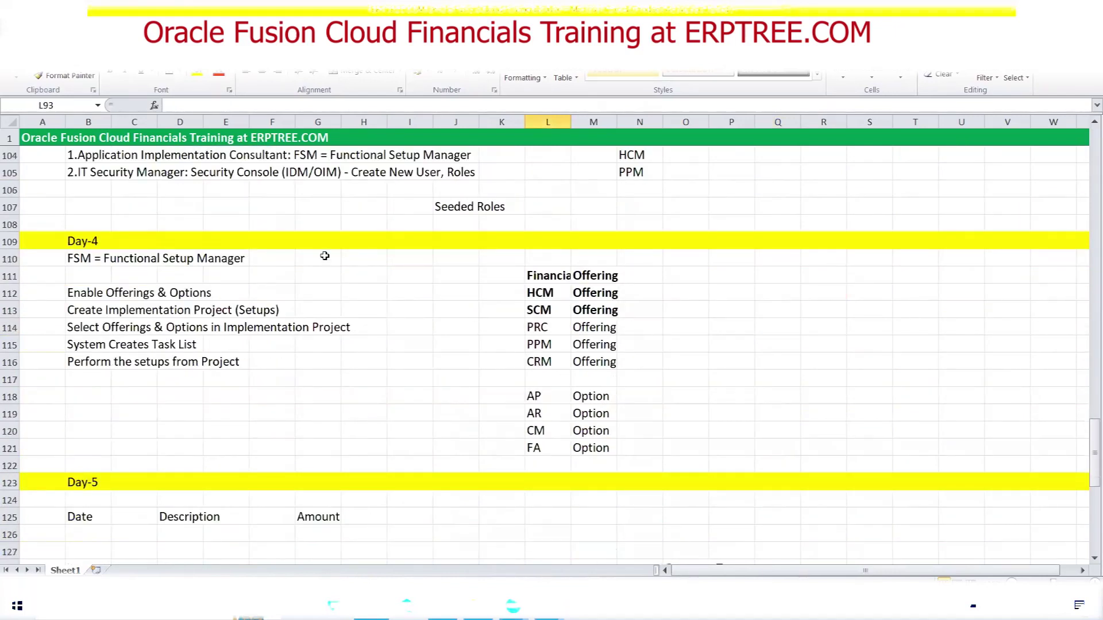
pyautogui.scroll(-2, 316, 255)
pyautogui.scroll(-5, 316, 256)
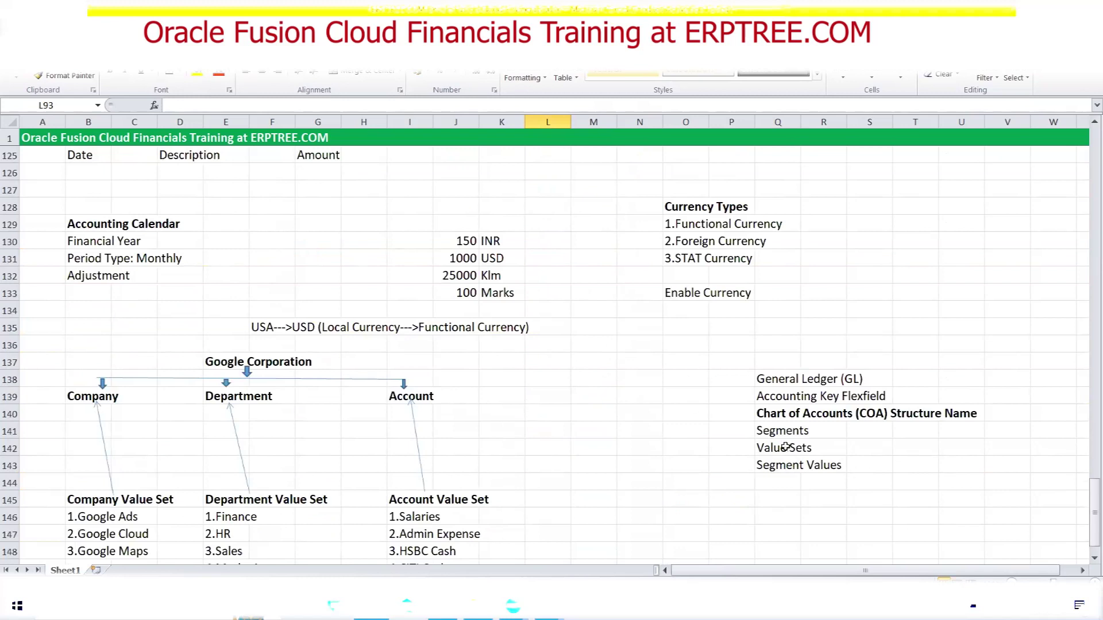
pyautogui.moveTo(764, 414); pyautogui.dragTo(976, 418)
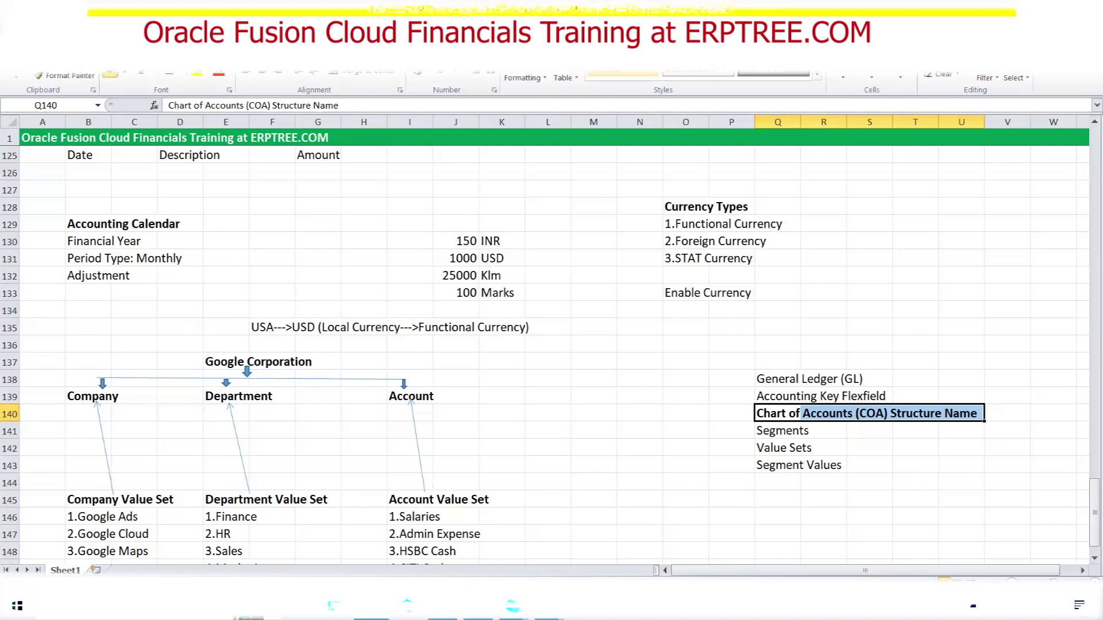
pyautogui.hotkey('alt', 'Tab')
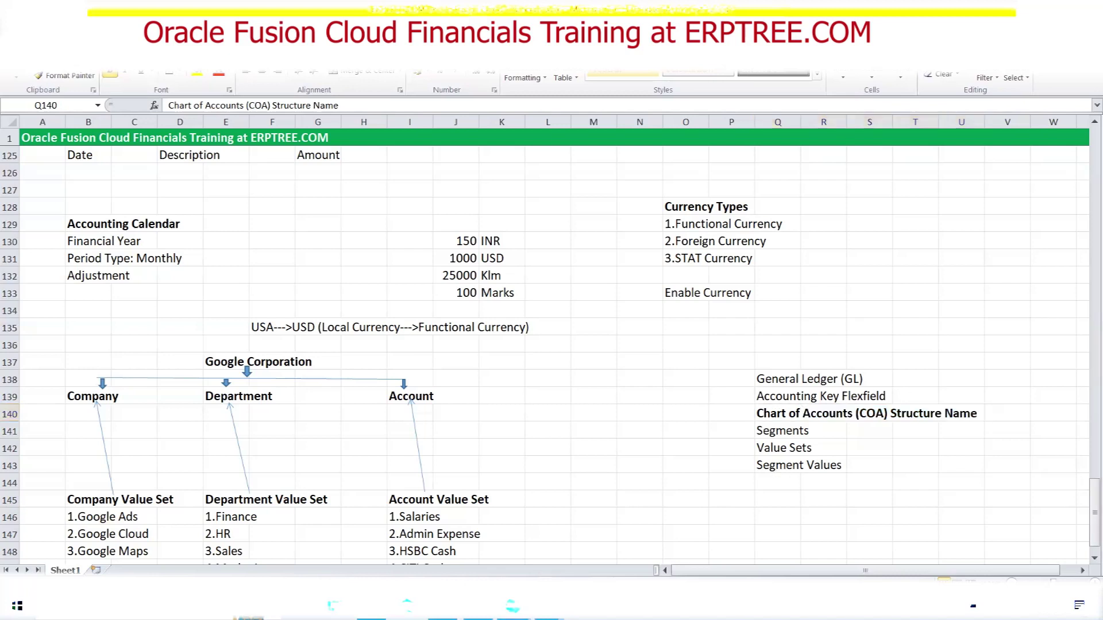